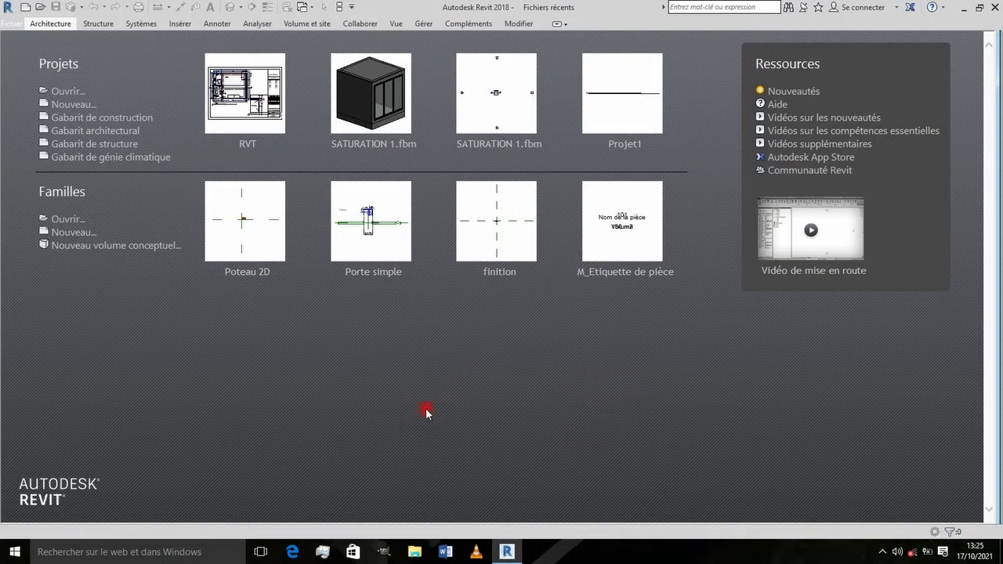
Create a new project from the Gabarit architectural template.
click(253, 365)
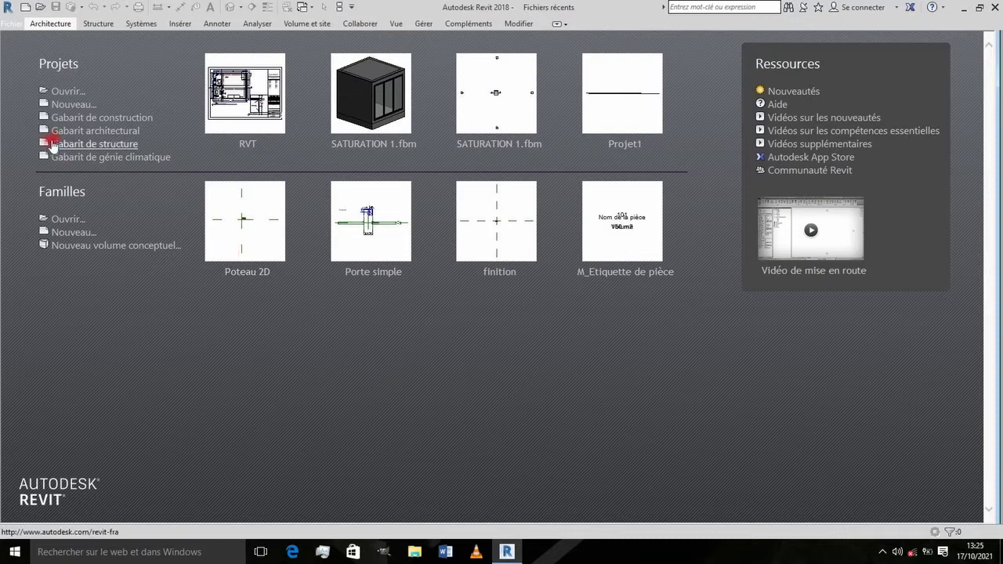
click(62, 110)
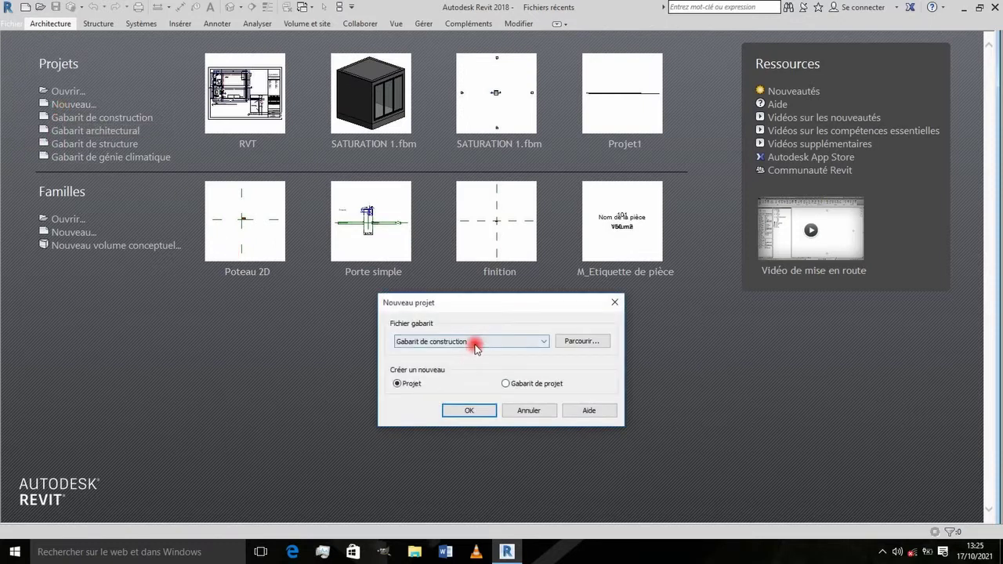
click(476, 345)
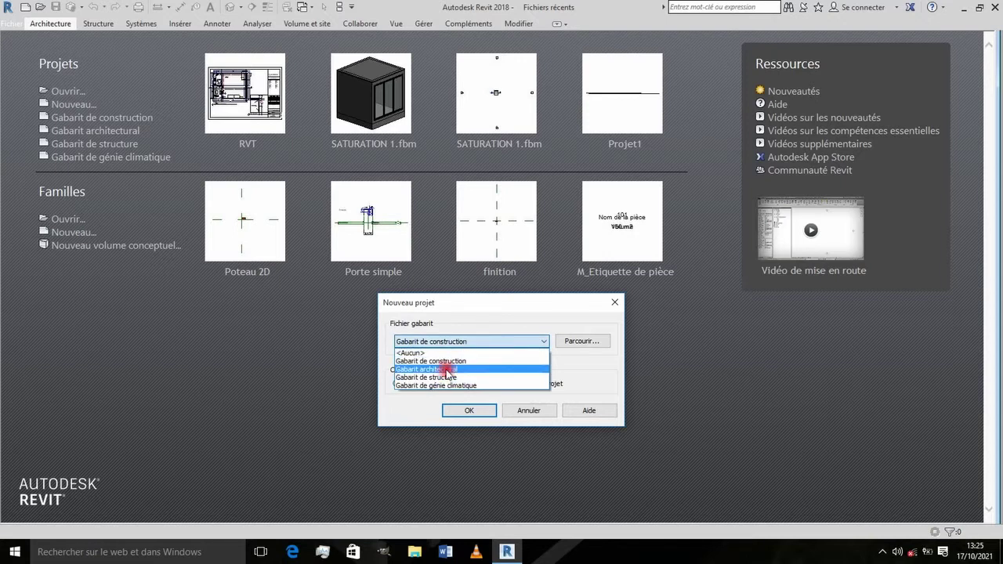
click(447, 370)
click(462, 411)
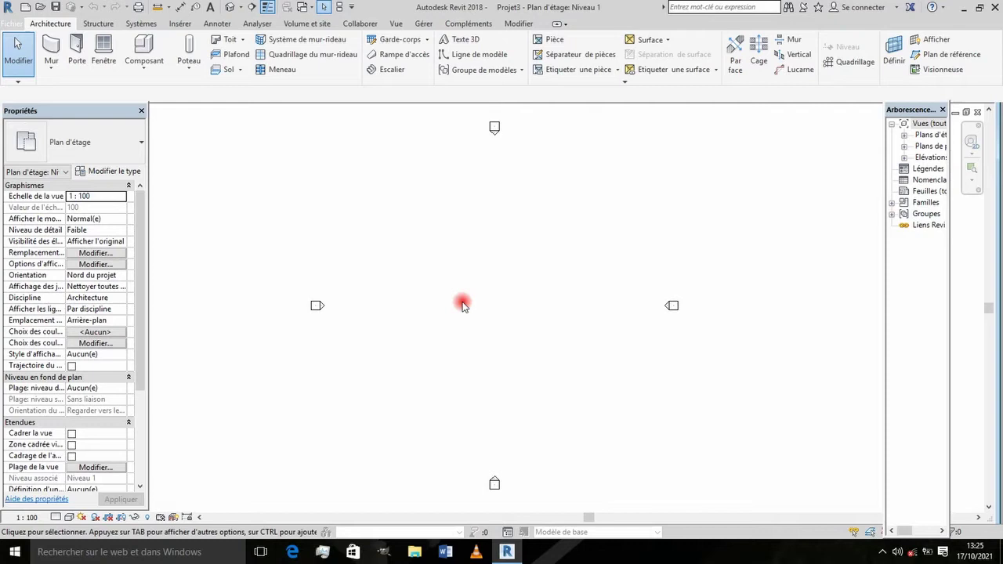
Change the length format to Centimètres in the UN units dialog.
key(u)
key(n)
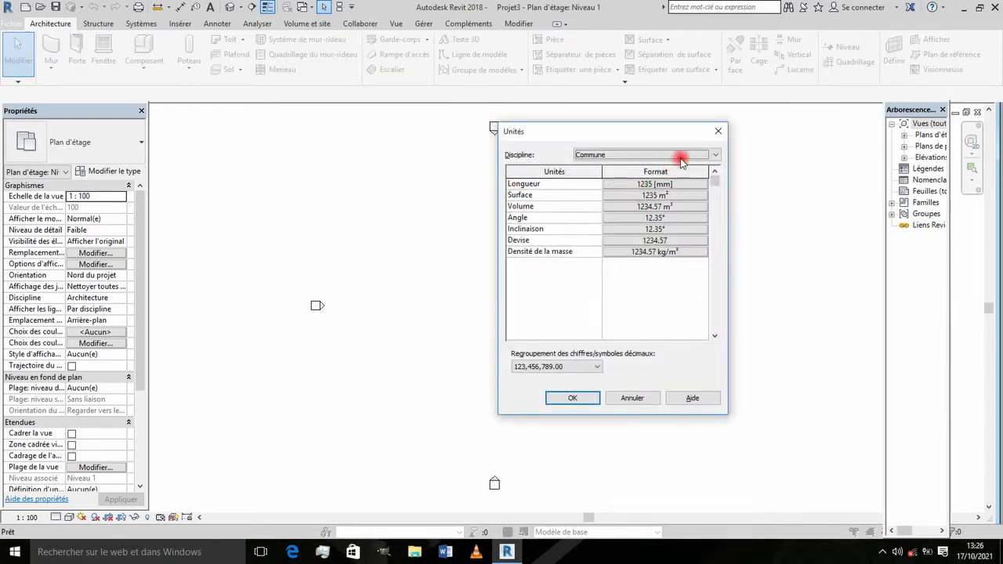
click(650, 183)
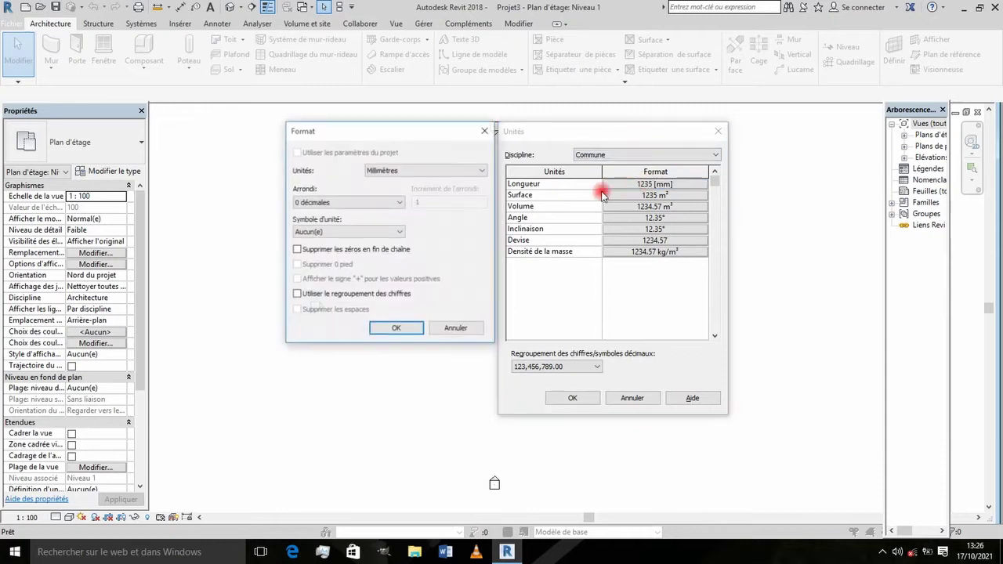
click(435, 170)
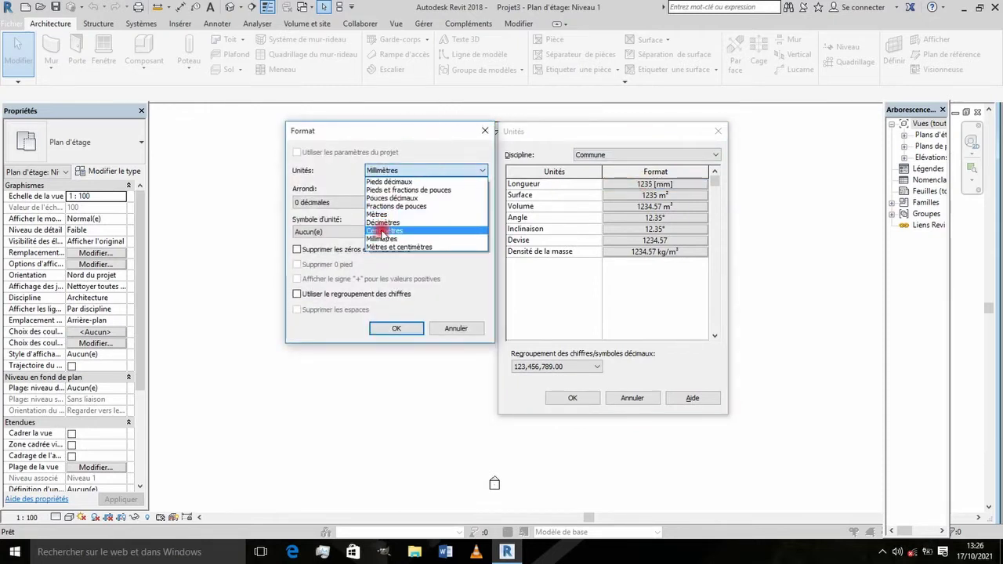
click(384, 231)
click(409, 333)
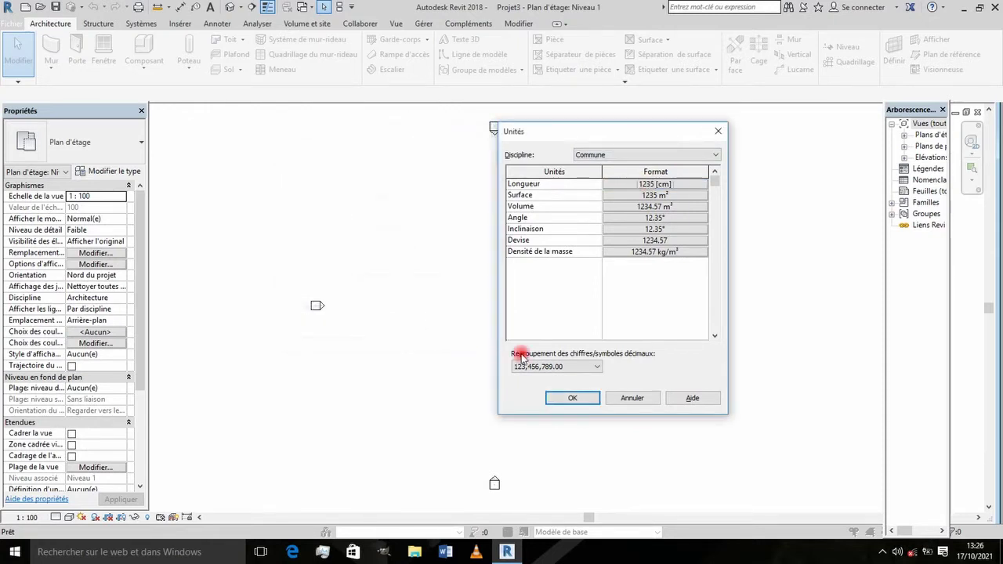
click(571, 397)
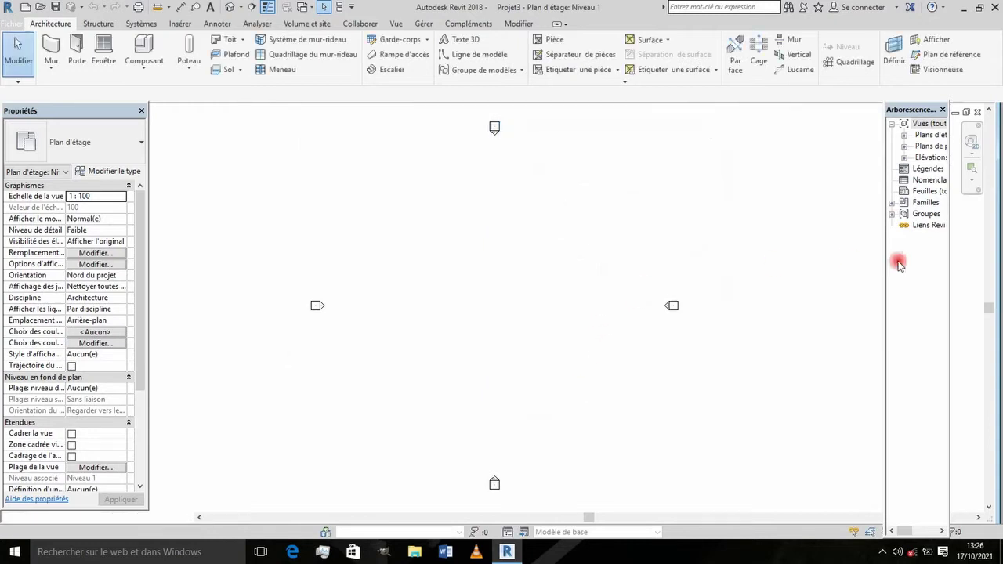
Open the Ouest elevation and bring the level heads into view.
drag(950, 271, 994, 272)
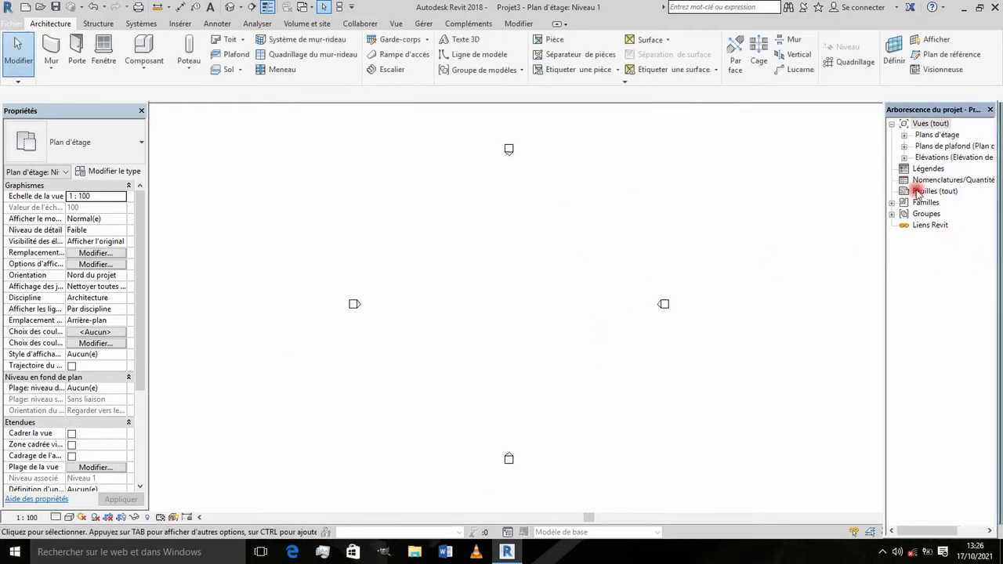
click(903, 159)
double_click(937, 191)
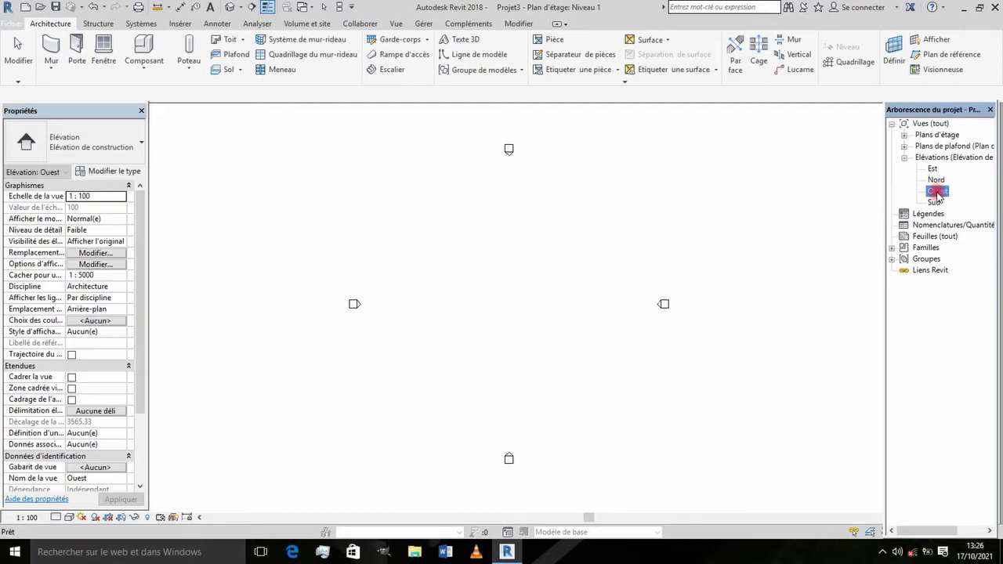
scroll(619, 296, down, 3)
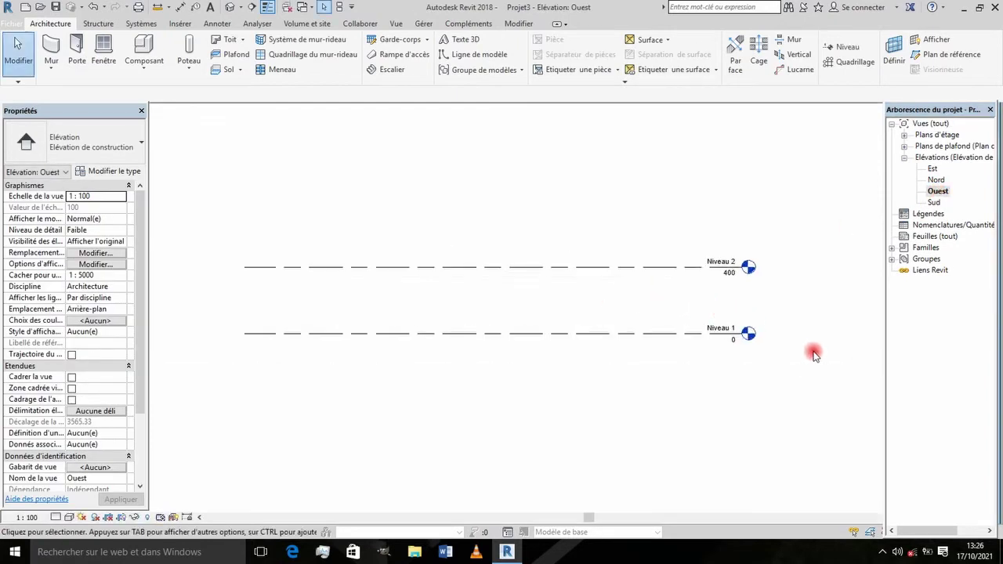
scroll(779, 335, up, 3)
scroll(722, 252, up, 2)
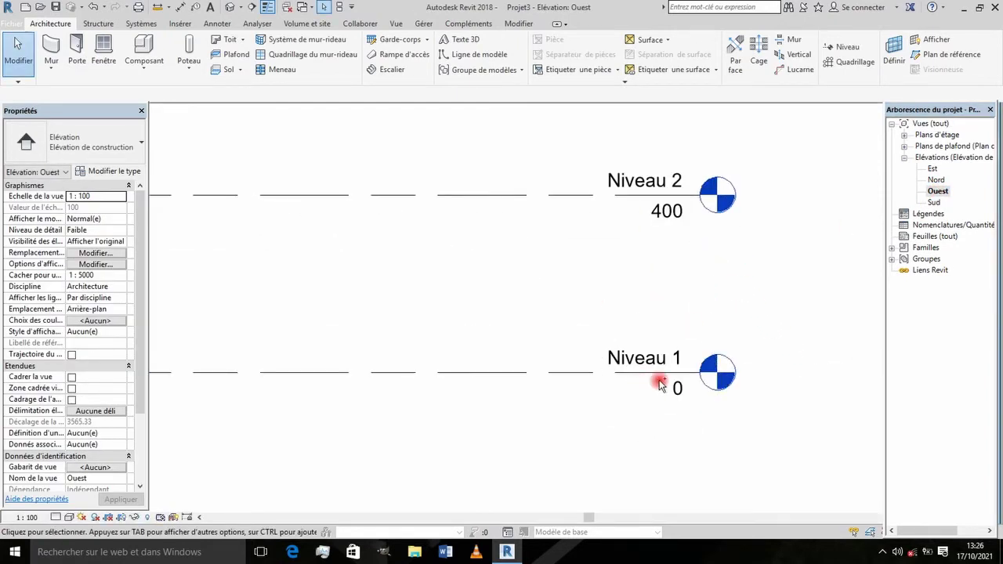
scroll(678, 209, down, 2)
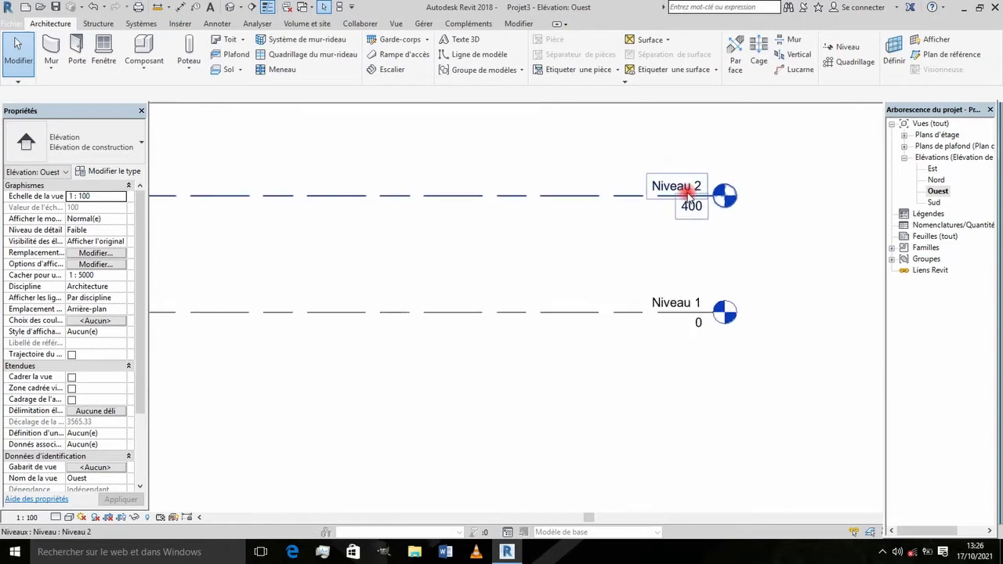
scroll(678, 235, up, 2)
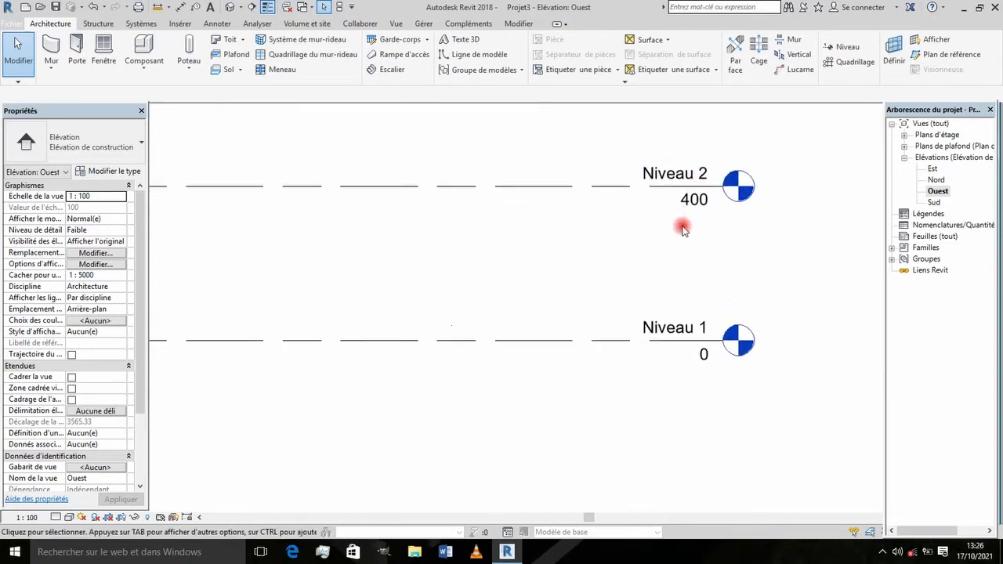
middle_drag(657, 218, 665, 201)
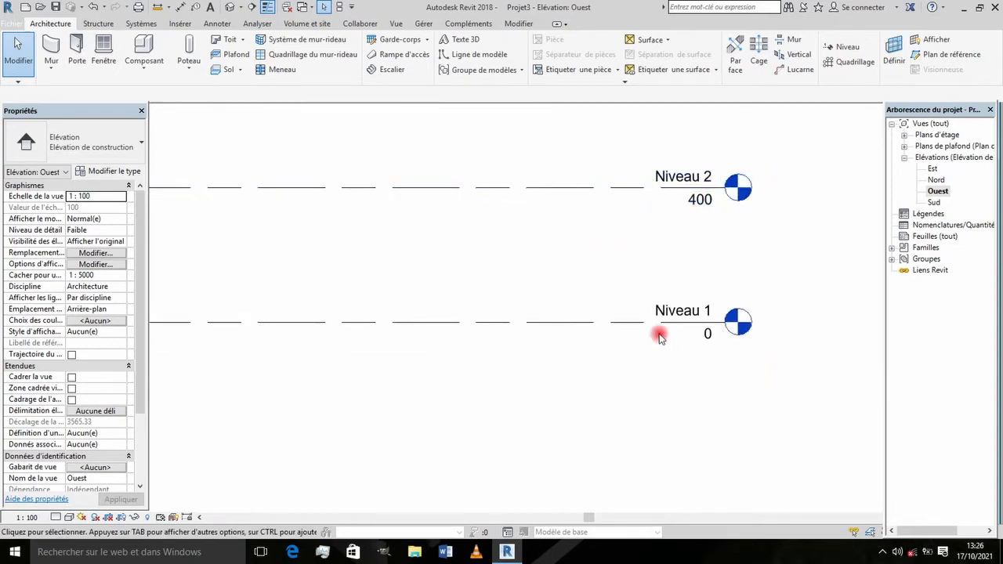
scroll(667, 329, up, 1)
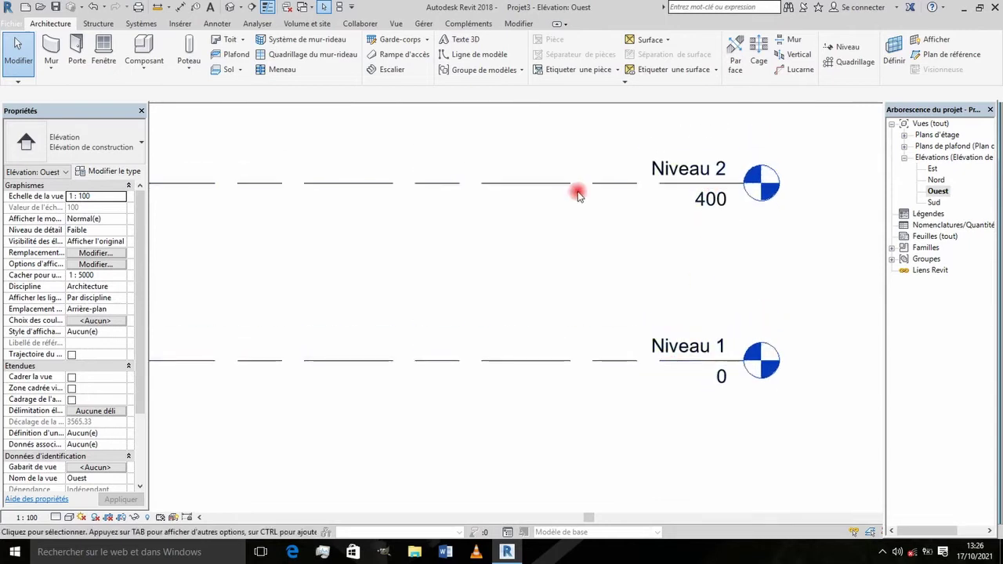
Change Niveau 2's elevation from 400 to 300.
click(695, 205)
scroll(584, 228, down, 2)
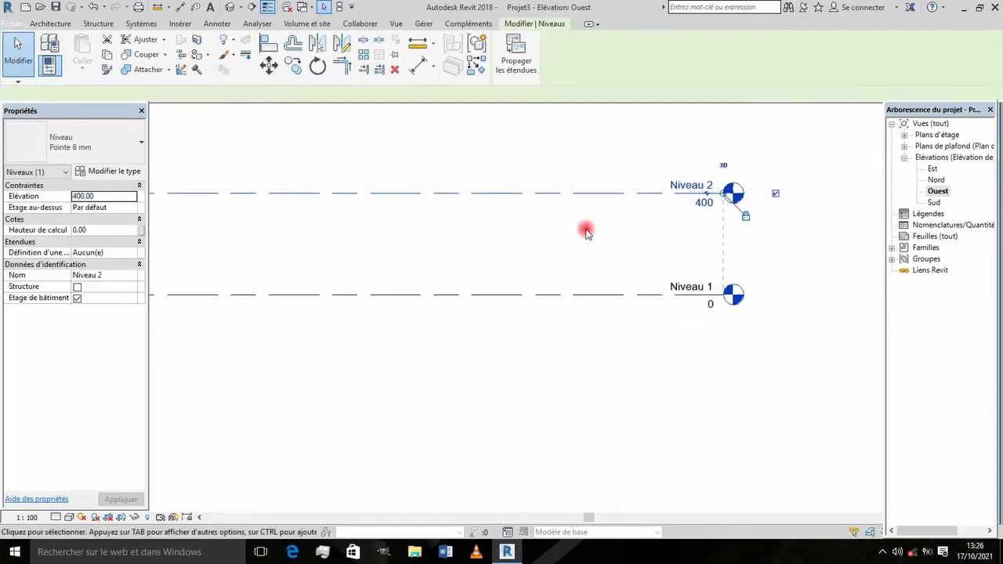
scroll(537, 235, down, 2)
scroll(287, 228, up, 2)
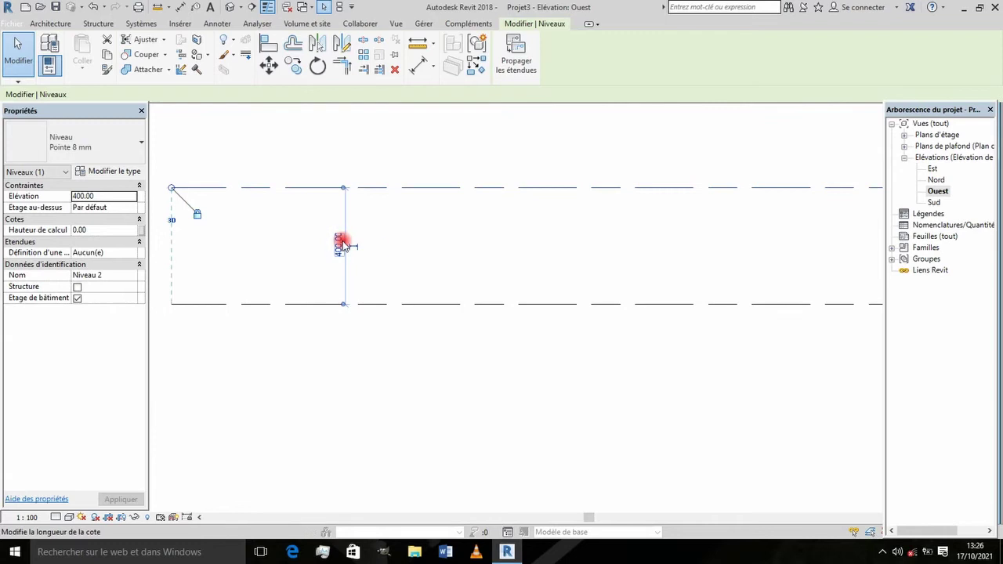
click(343, 245)
text(300)
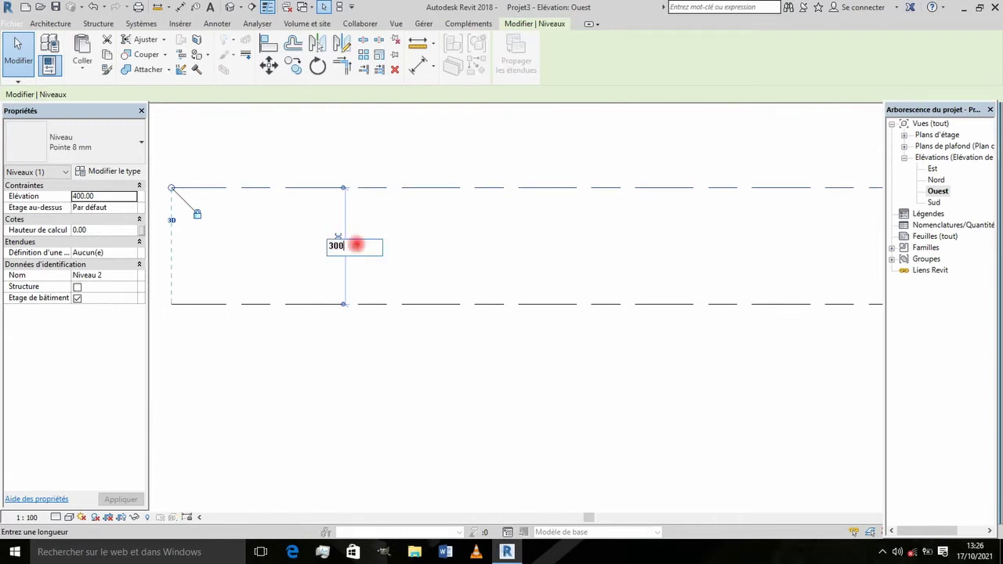
key(Return)
click(420, 251)
scroll(421, 250, down, 2)
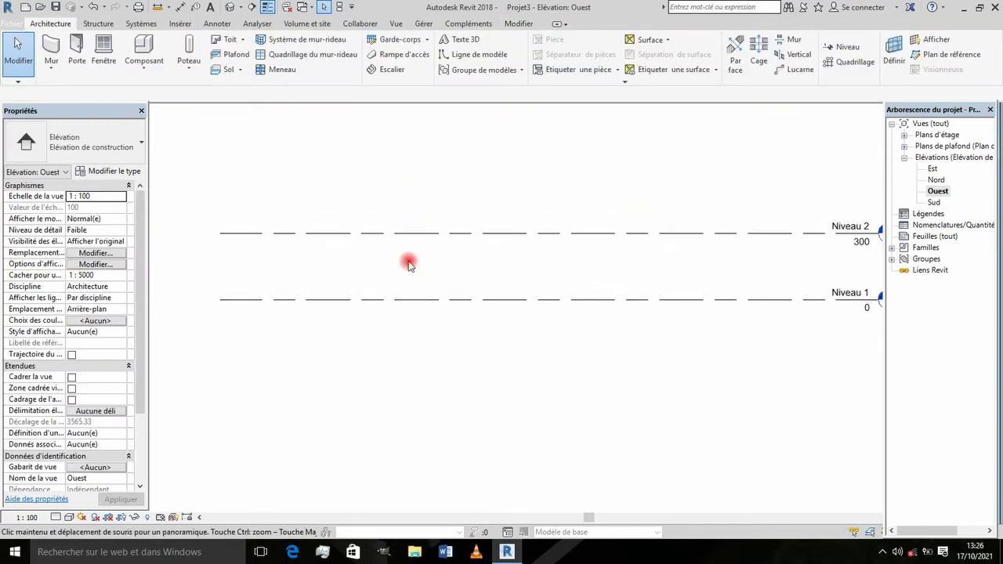
Open the Niveau 1 floor plan, centre it, and start the Mur tool.
click(904, 158)
click(905, 135)
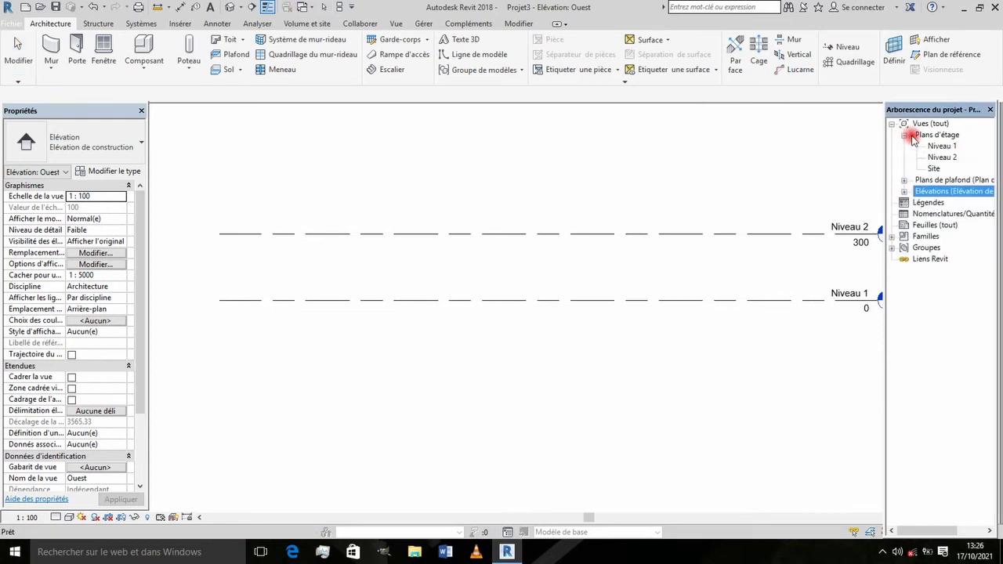
scroll(491, 290, down, 3)
scroll(552, 278, up, 2)
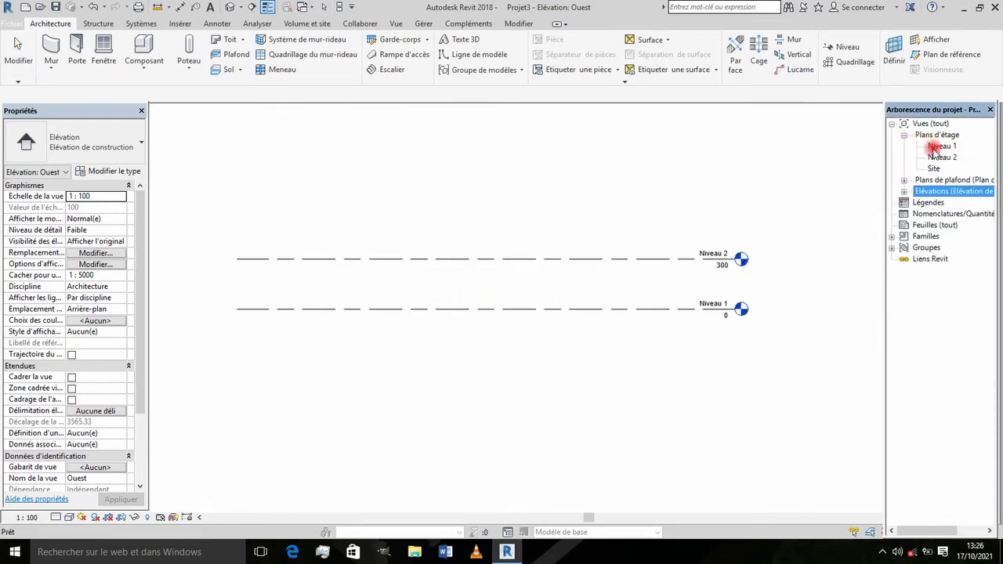
double_click(935, 147)
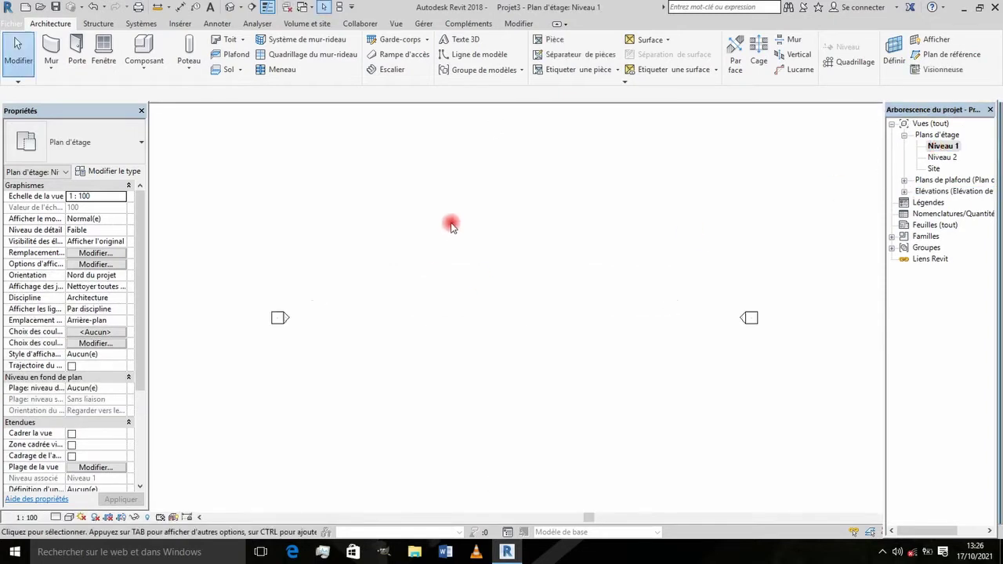
middle_drag(451, 225, 409, 258)
scroll(415, 239, down, 1)
scroll(383, 264, up, 1)
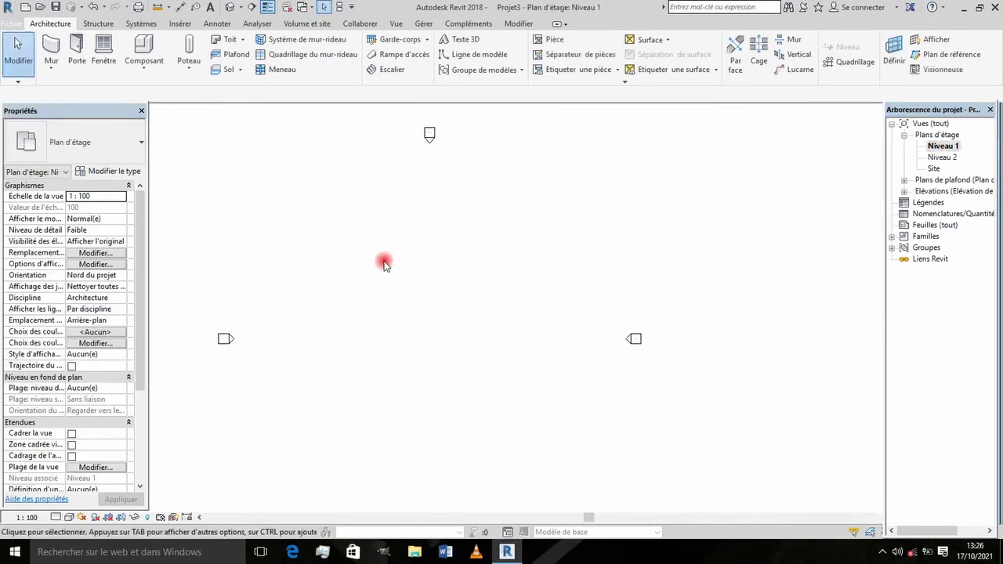
scroll(382, 270, up, 1)
middle_drag(381, 267, 463, 271)
scroll(463, 271, down, 1)
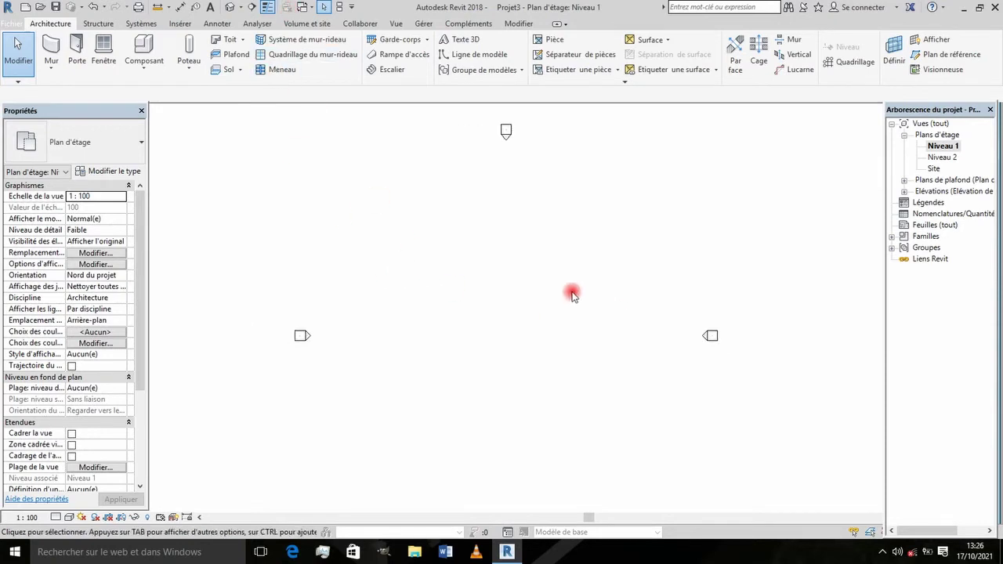
middle_drag(572, 295, 550, 297)
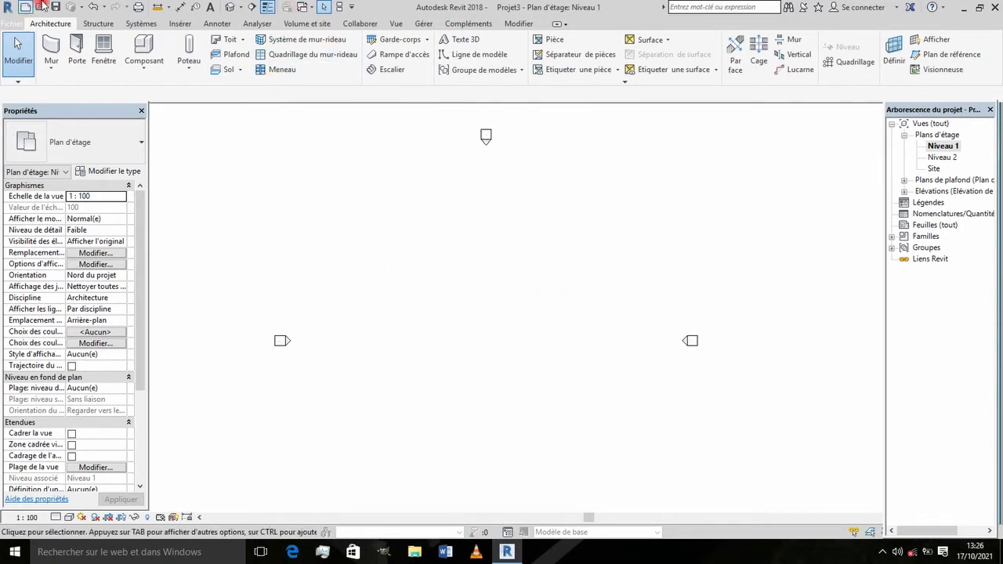
click(49, 47)
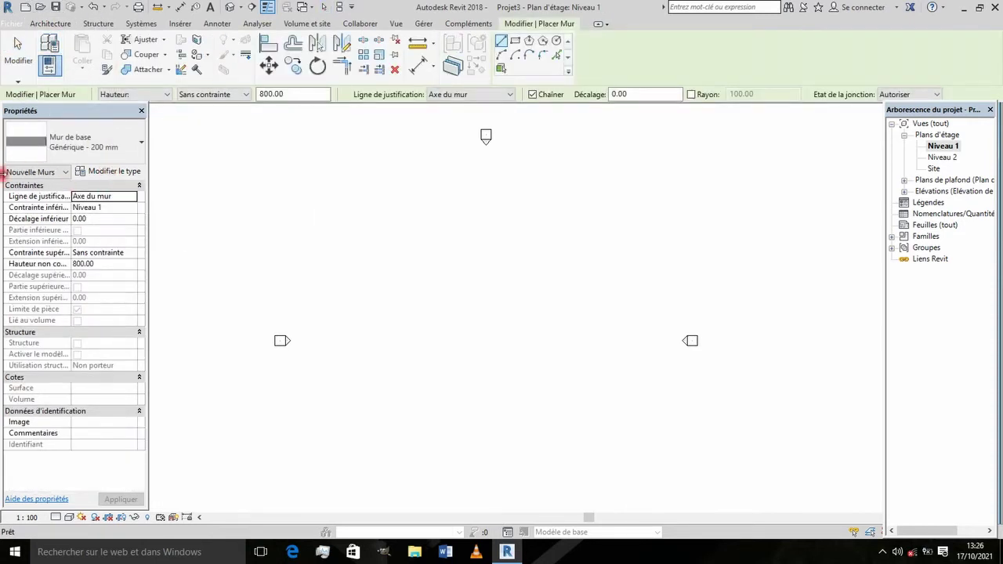
Use the Générique - 150 mm wall type with its height set to Niveau 2.
click(111, 146)
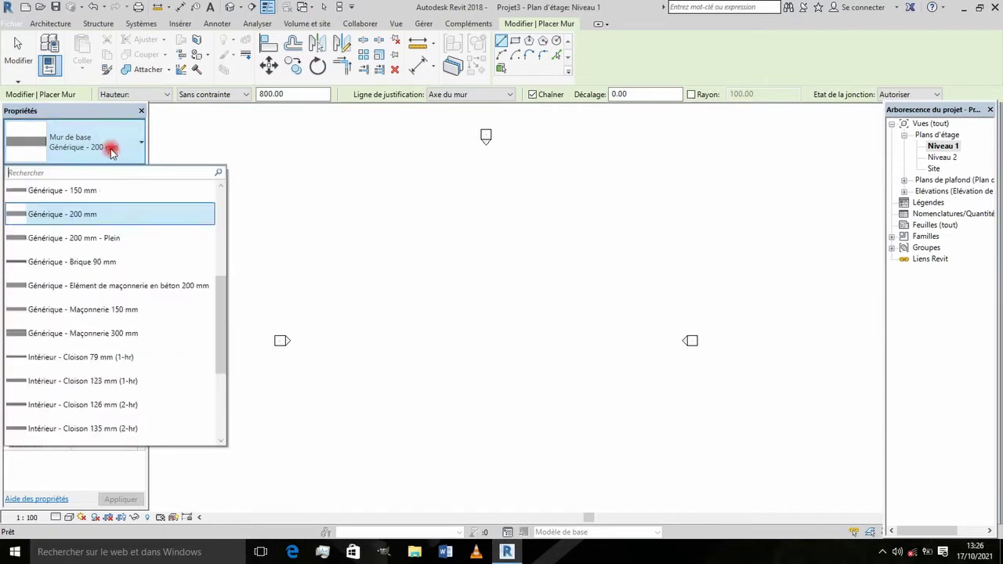
scroll(94, 242, up, 2)
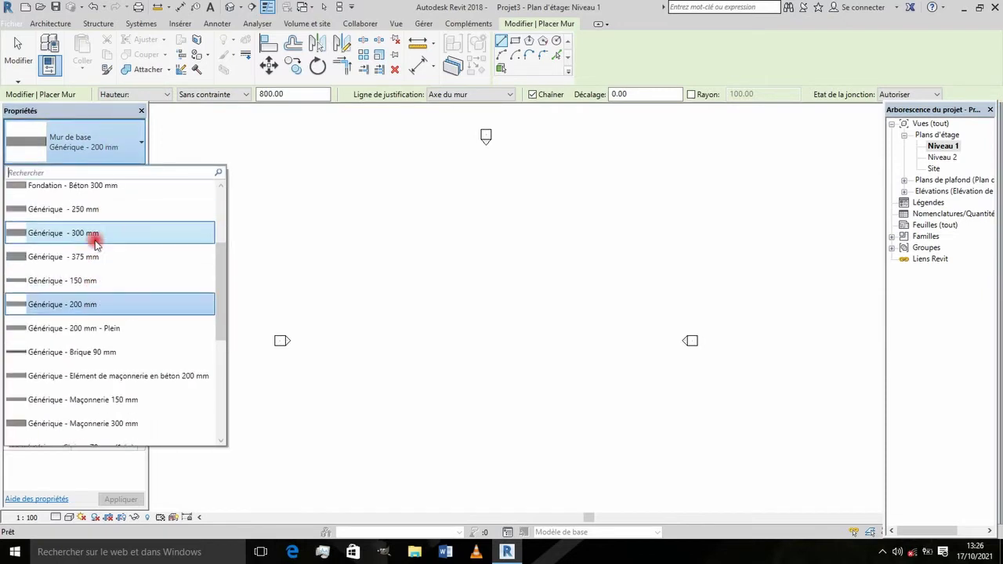
click(78, 279)
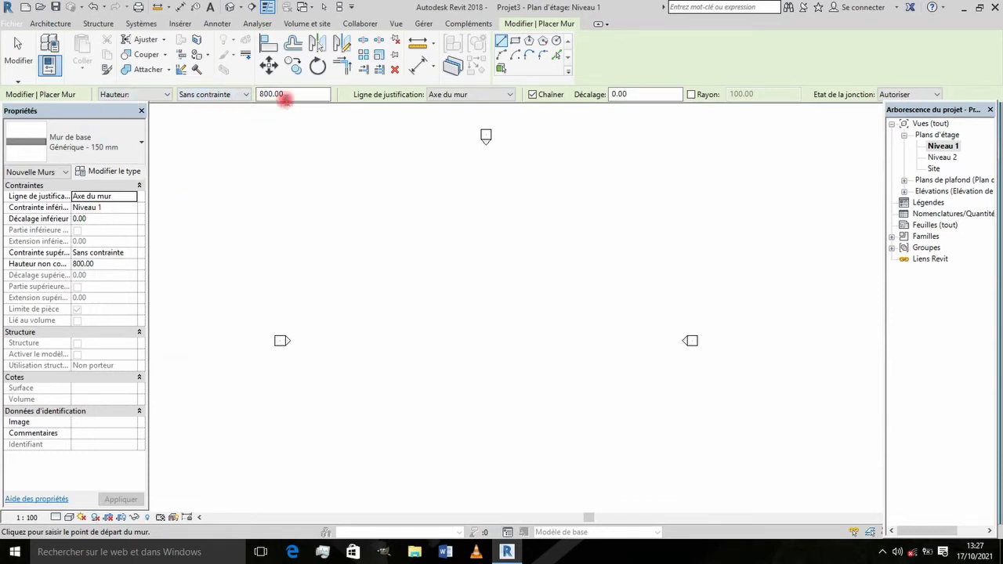
click(231, 94)
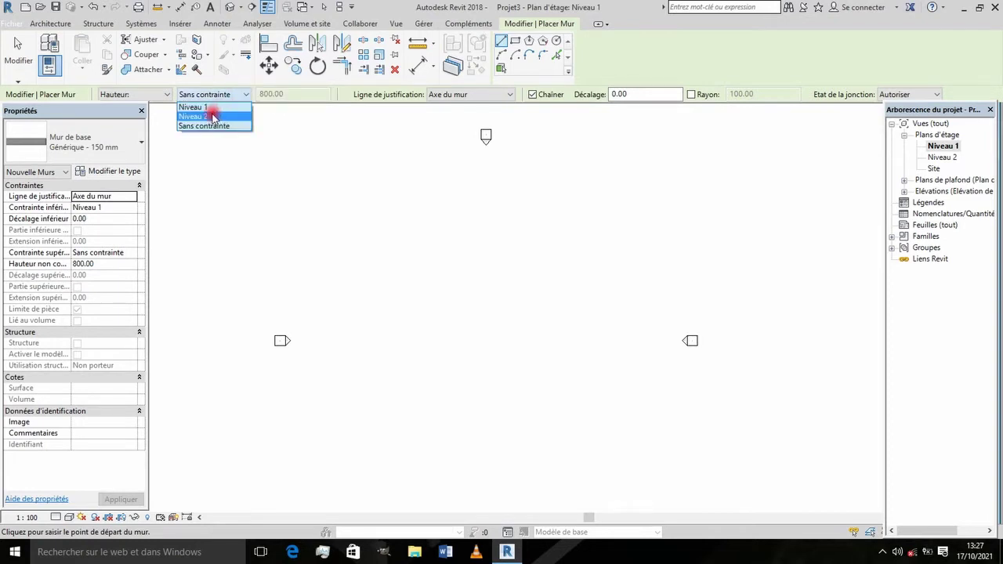
click(212, 116)
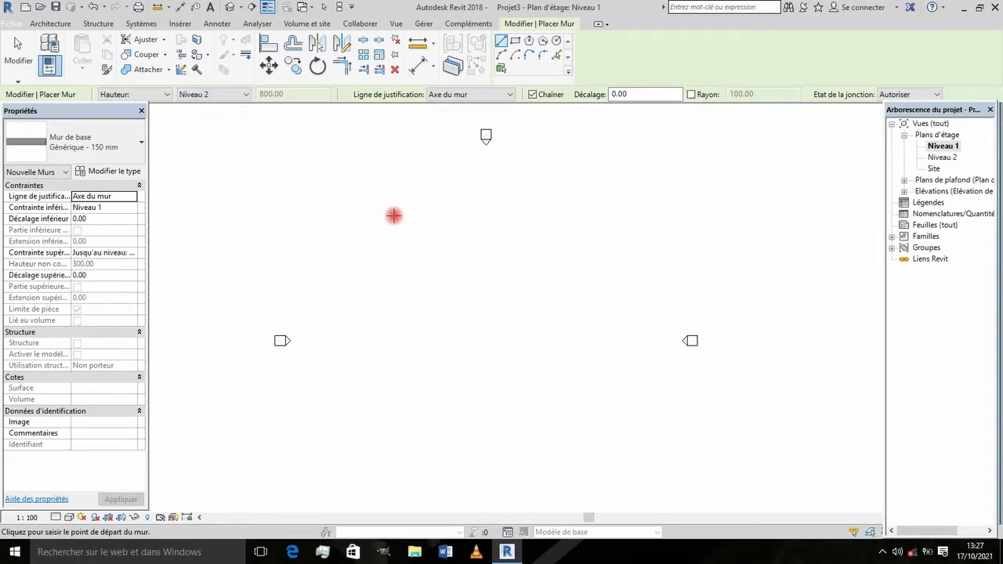
Draw a closed 600 by 400 rectangle of walls on Niveau 1.
click(452, 347)
scroll(453, 321, up, 4)
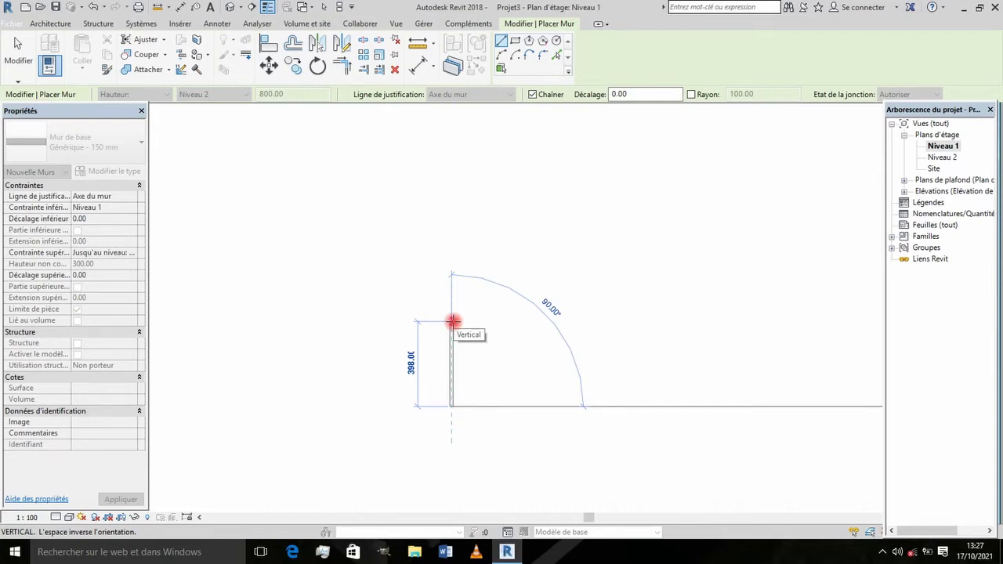
text(600)
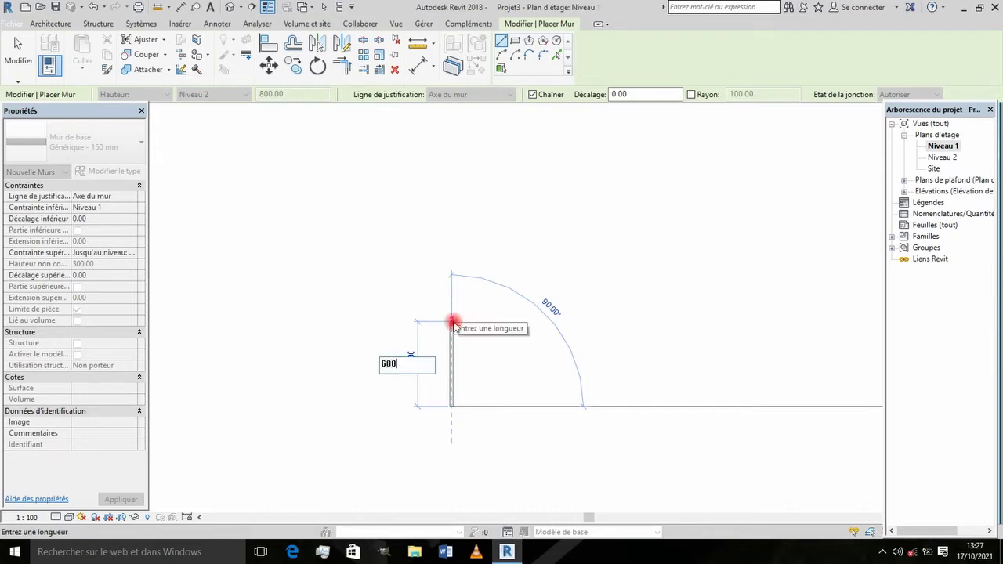
key(Return)
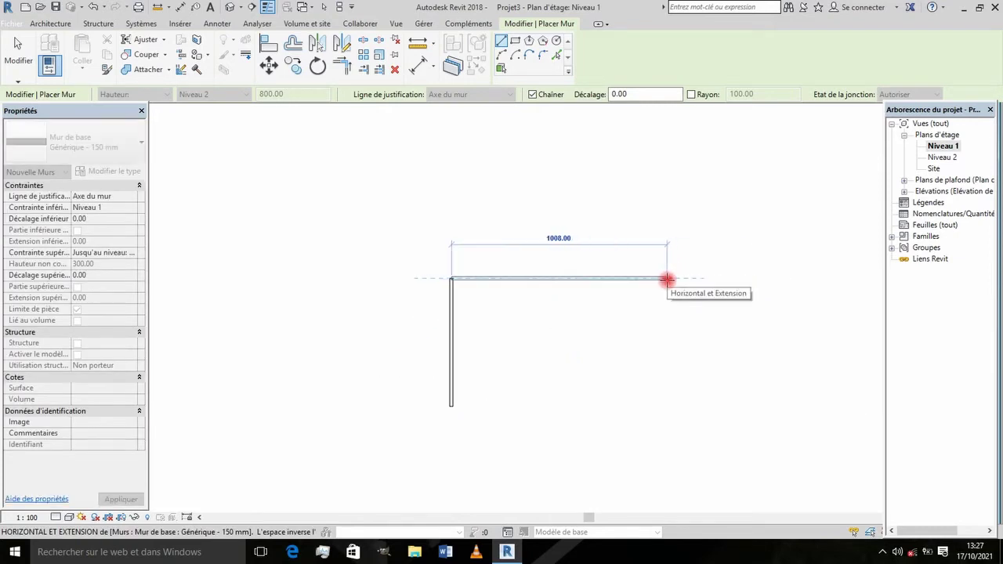
text(400)
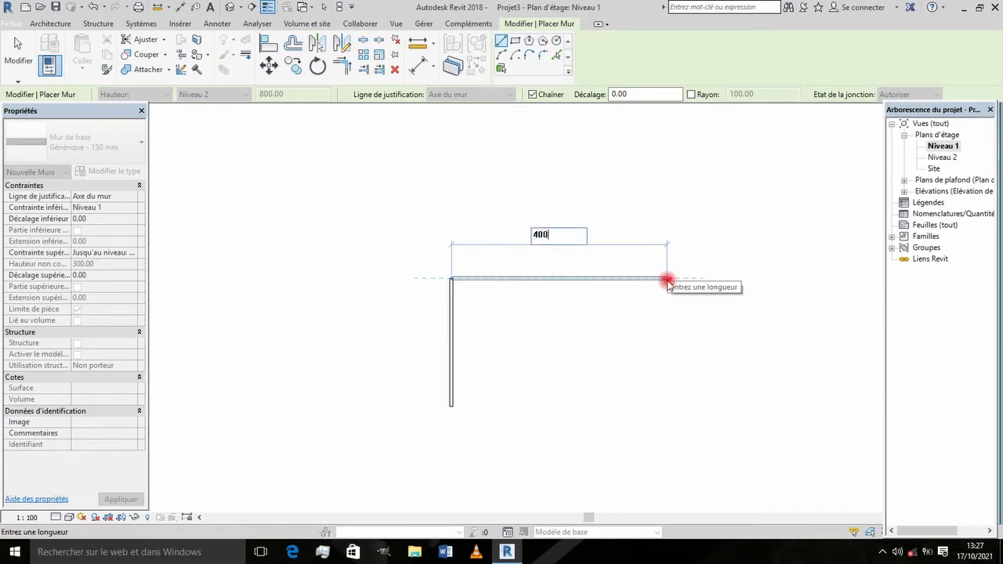
key(Return)
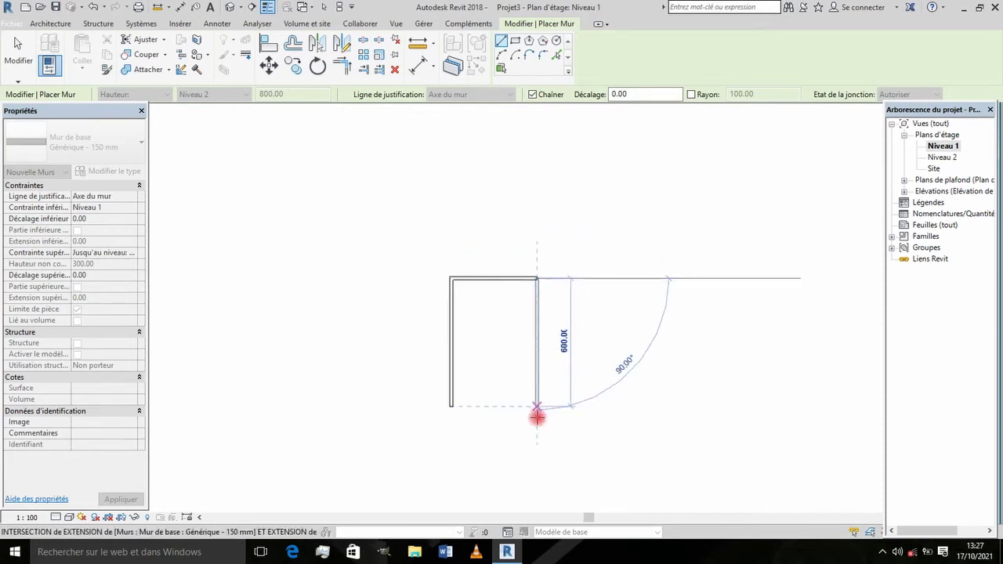
click(536, 405)
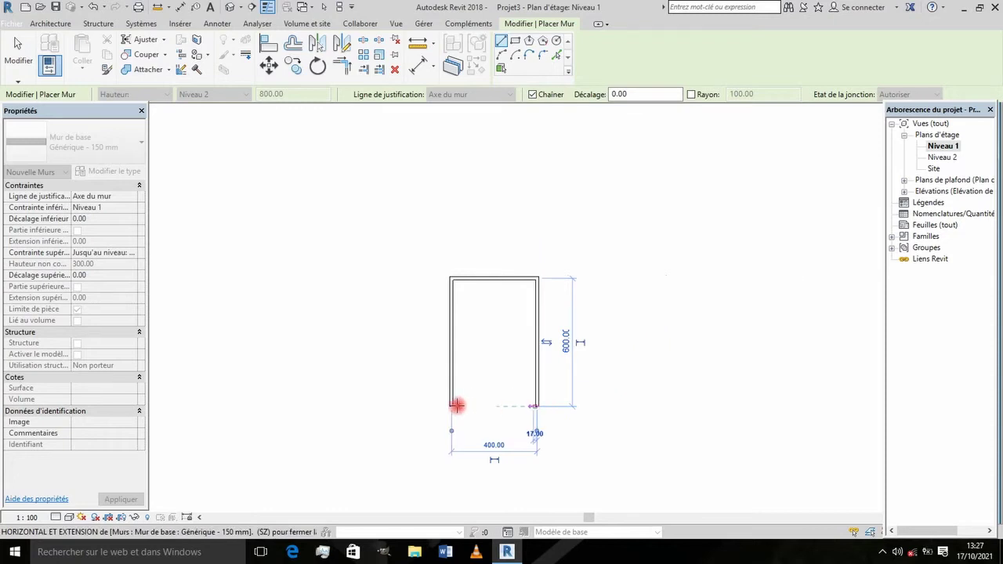
click(450, 406)
Exit wall drawing and orbit the box in the default 3D view.
scroll(475, 371, up, 2)
key(Escape)
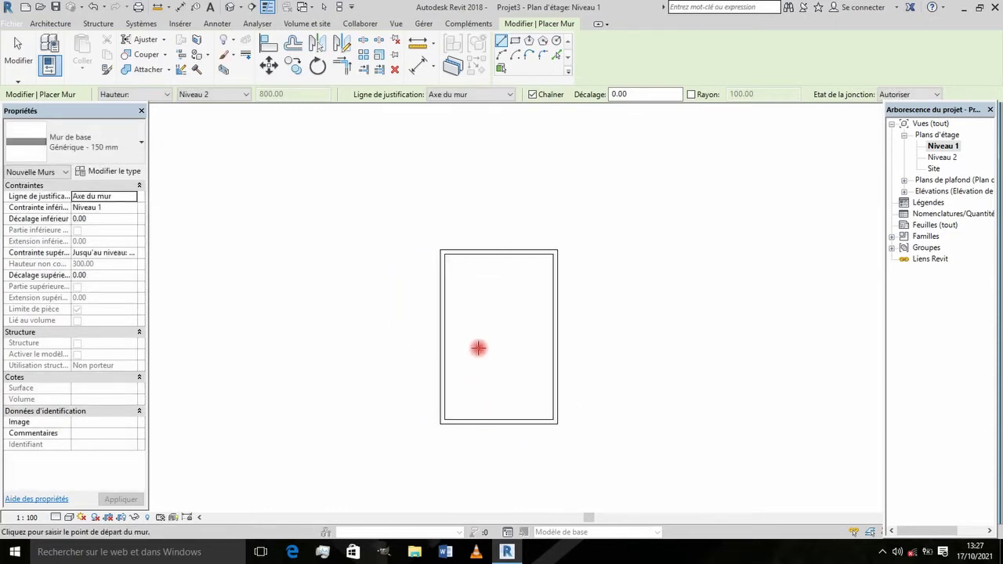
key(Escape)
click(229, 7)
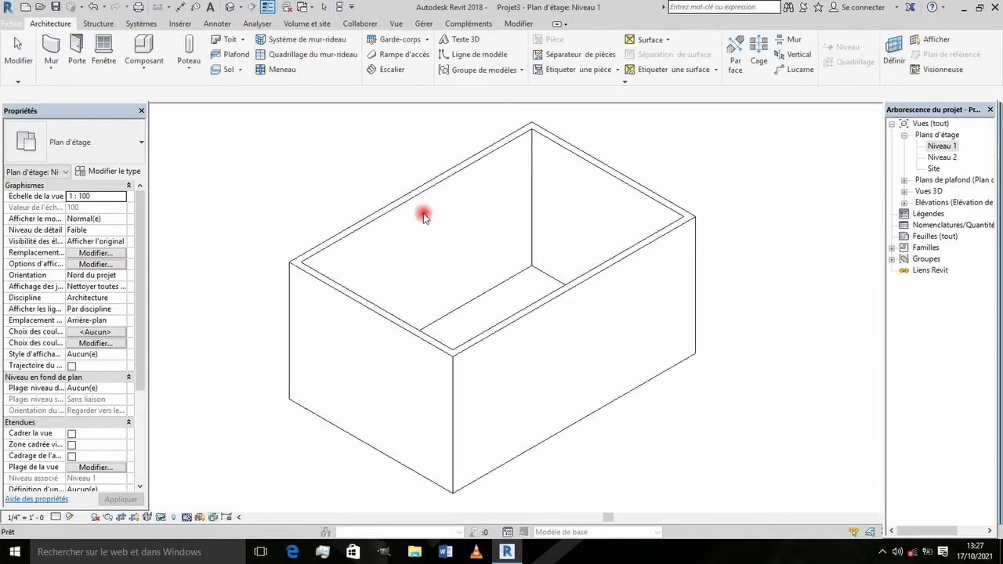
mouse_move(486, 307)
shift+middle_down()
mouse_move(727, 287)
mouse_move(741, 264)
mouse_move(316, 256)
mouse_move(576, 290)
mouse_move(513, 275)
mouse_move(549, 266)
shift+middle_up()
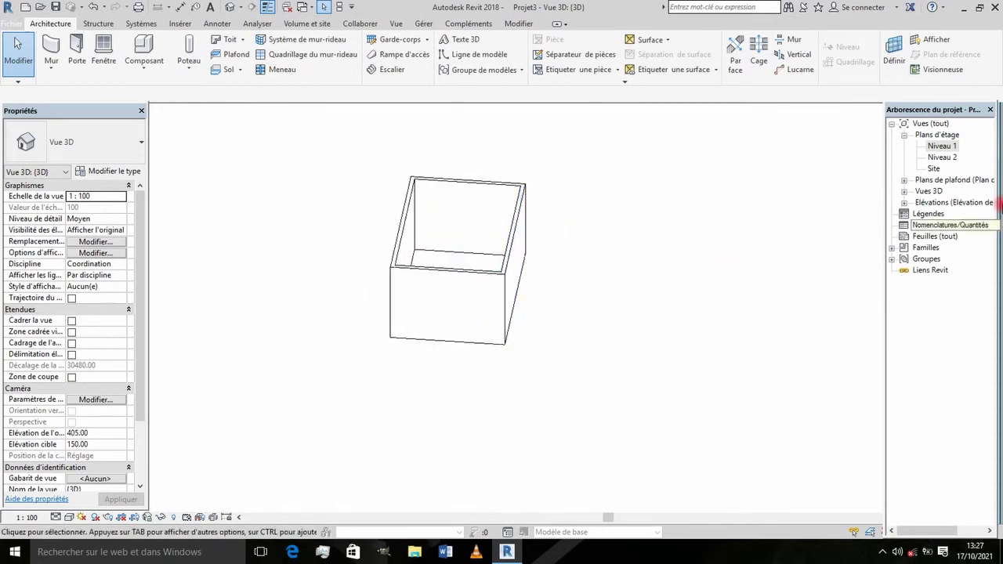
Open the Est elevation and zoom to the walls between Niveau 1 and Niveau 2.
click(904, 203)
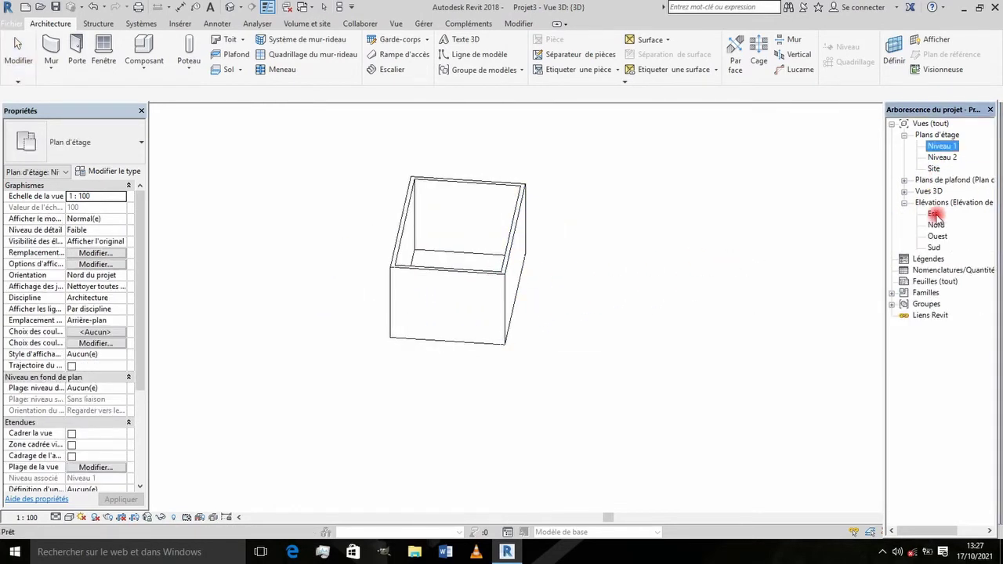
double_click(932, 213)
scroll(589, 270, down, 2)
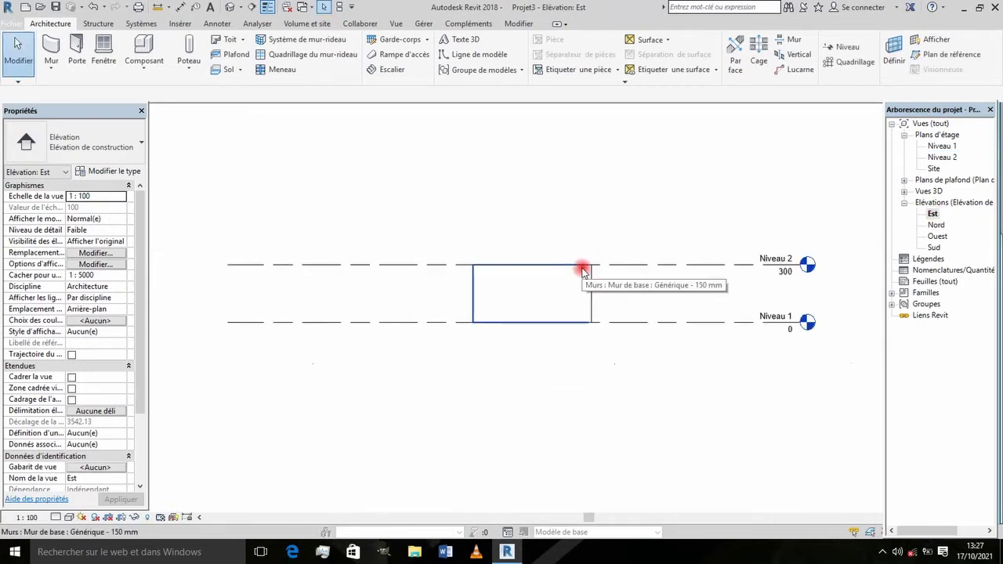
scroll(604, 284, up, 2)
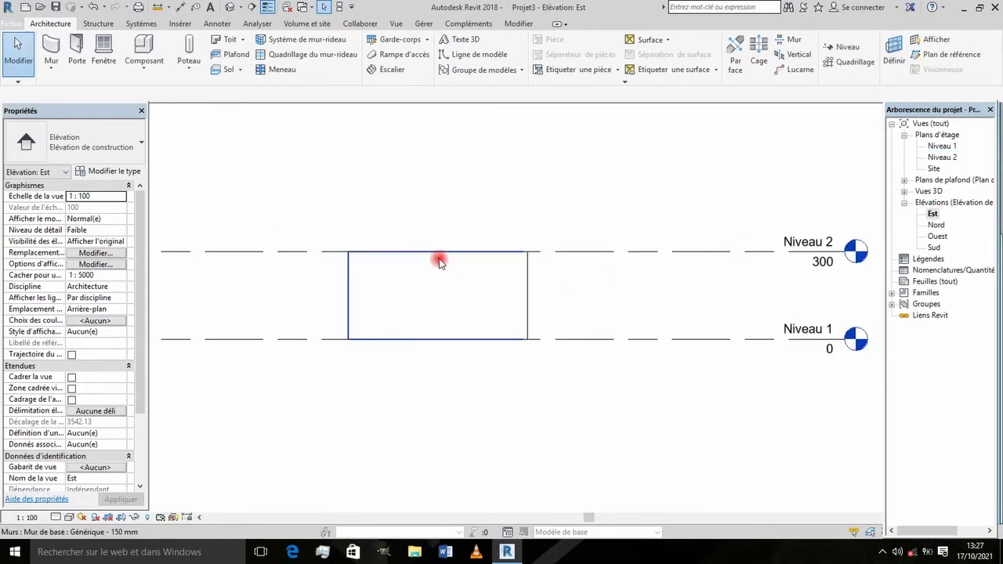
scroll(728, 246, up, 1)
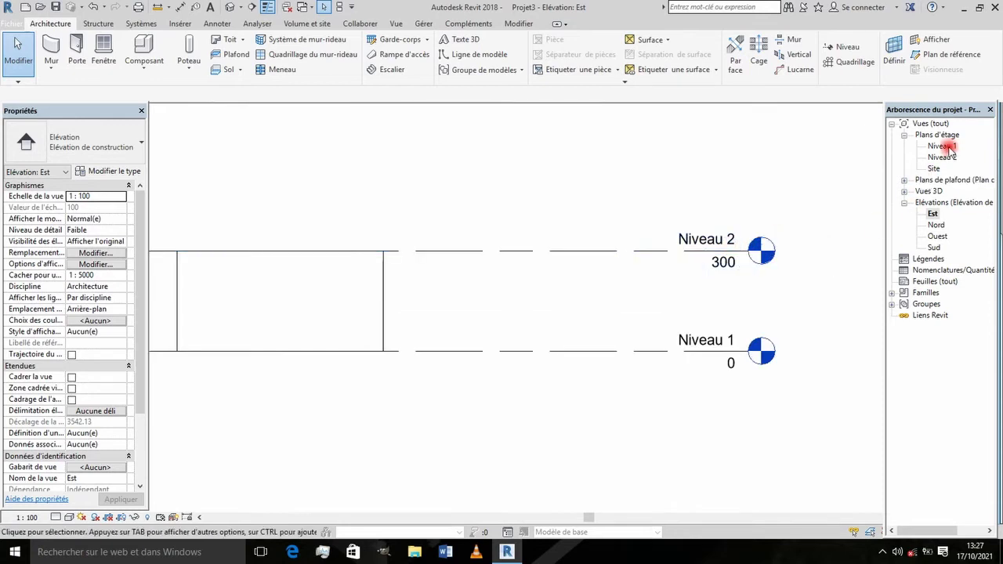
Shade the 3D box in Réaliste style and orbit to look down inside it.
click(230, 7)
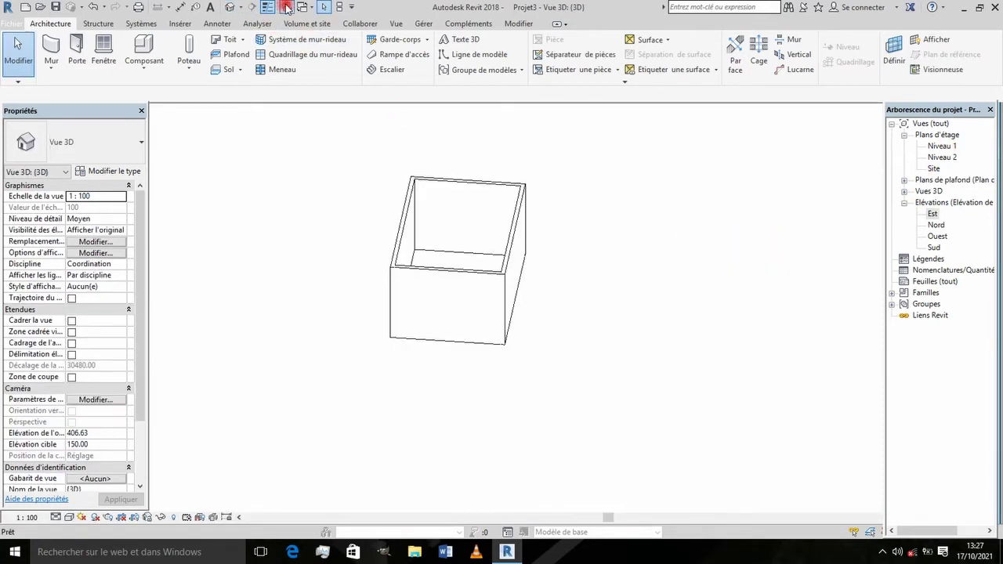
click(68, 518)
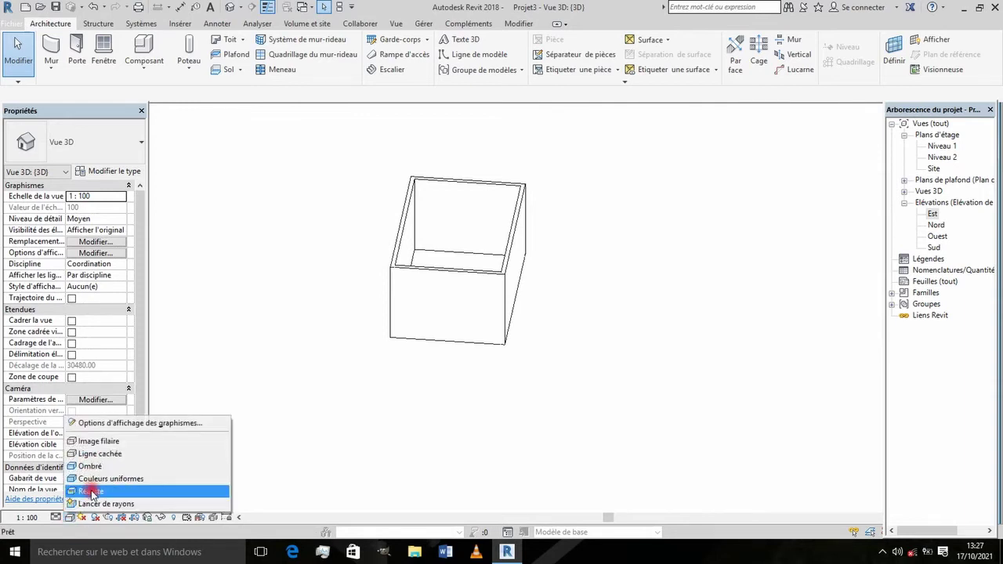
click(92, 491)
mouse_move(512, 378)
shift+middle_down()
mouse_move(546, 327)
mouse_move(473, 197)
shift+middle_up()
mouse_move(548, 235)
shift+middle_down()
mouse_move(528, 240)
mouse_move(597, 263)
mouse_move(595, 242)
mouse_move(515, 157)
shift+middle_up()
scroll(493, 148, up, 2)
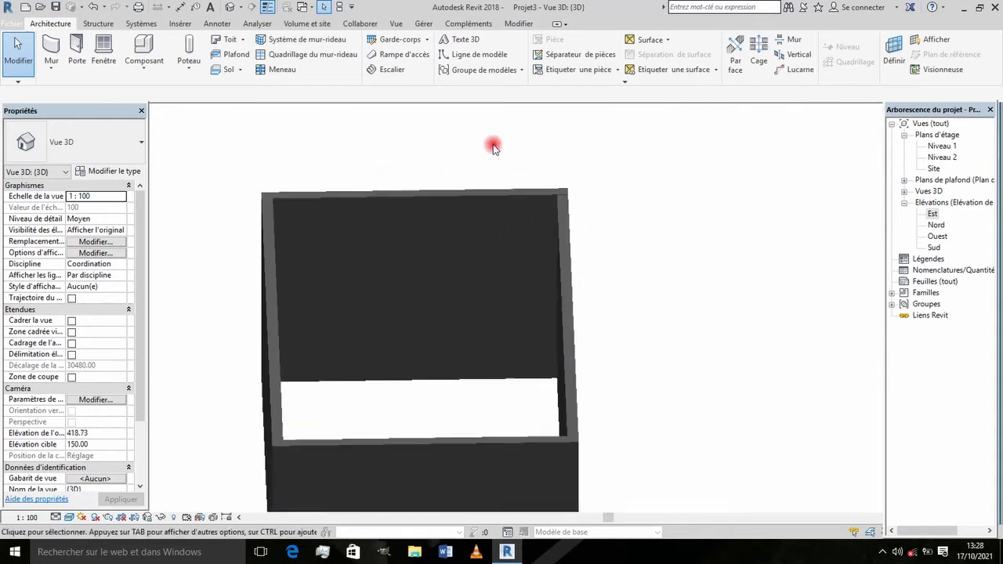
scroll(415, 307, up, 2)
mouse_move(497, 304)
shift+middle_down()
mouse_move(477, 316)
mouse_move(489, 251)
mouse_move(497, 282)
mouse_move(483, 282)
shift+middle_up()
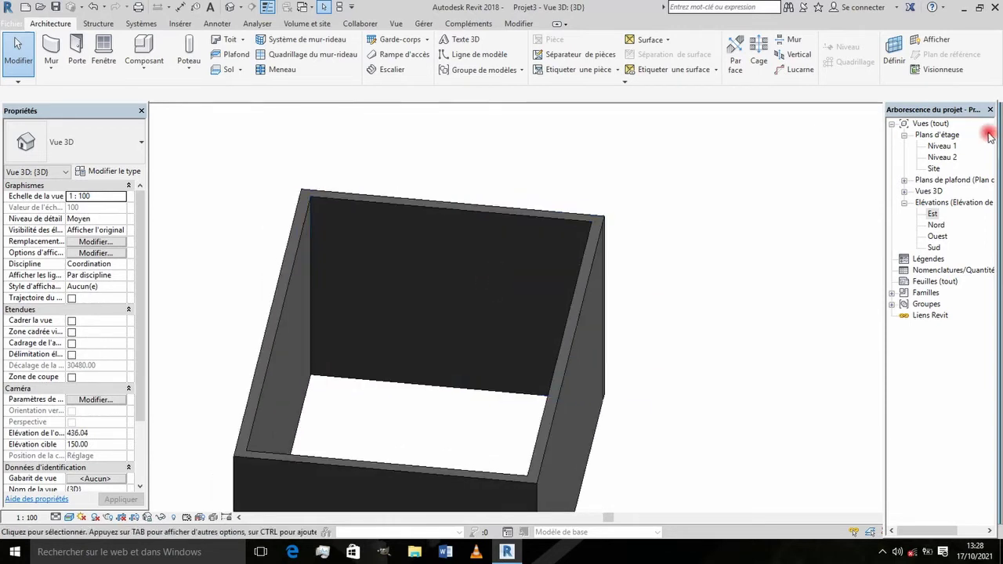
click(939, 146)
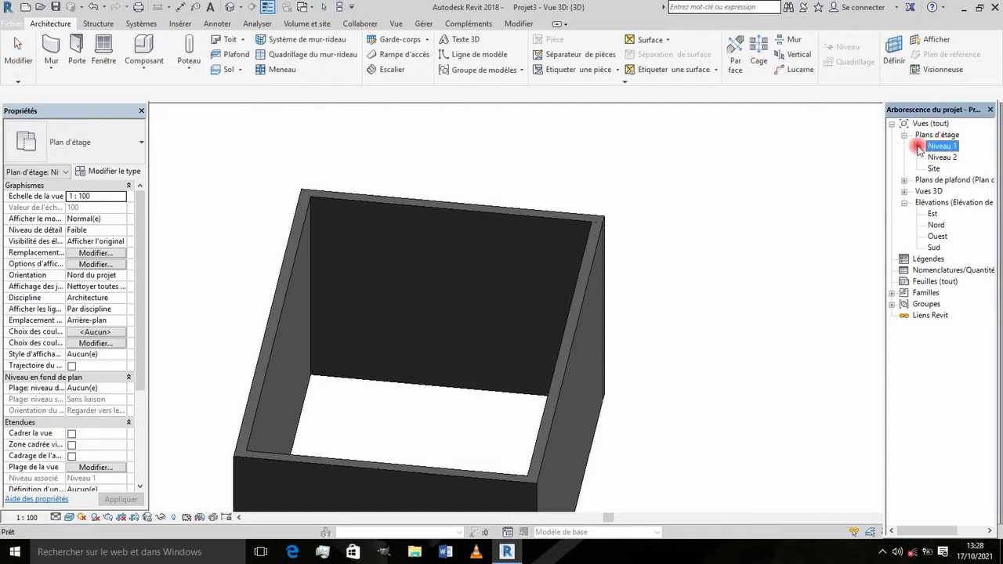
Draw a horizontal section across the box from left to right.
scroll(455, 309, up, 2)
scroll(452, 273, up, 3)
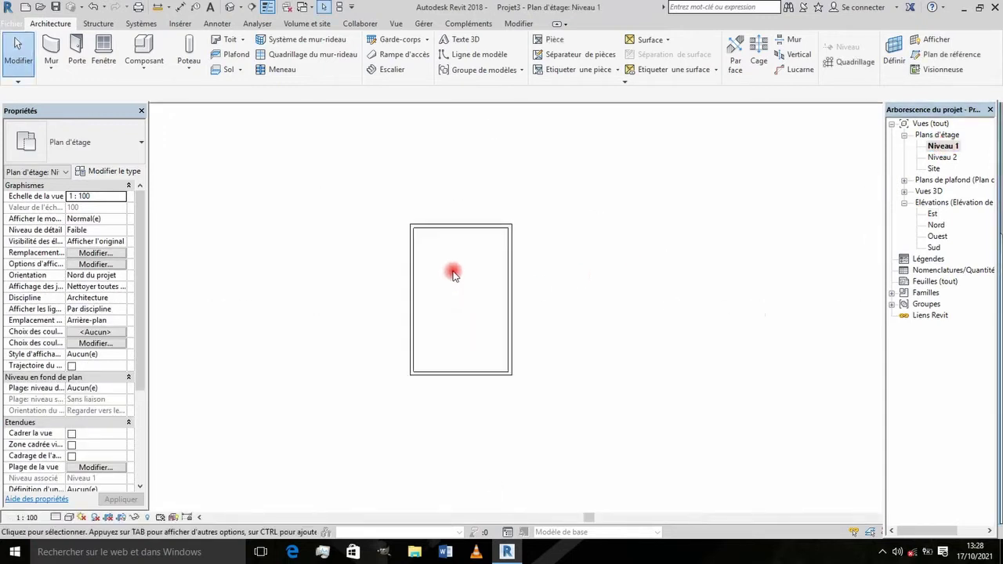
scroll(444, 231, up, 2)
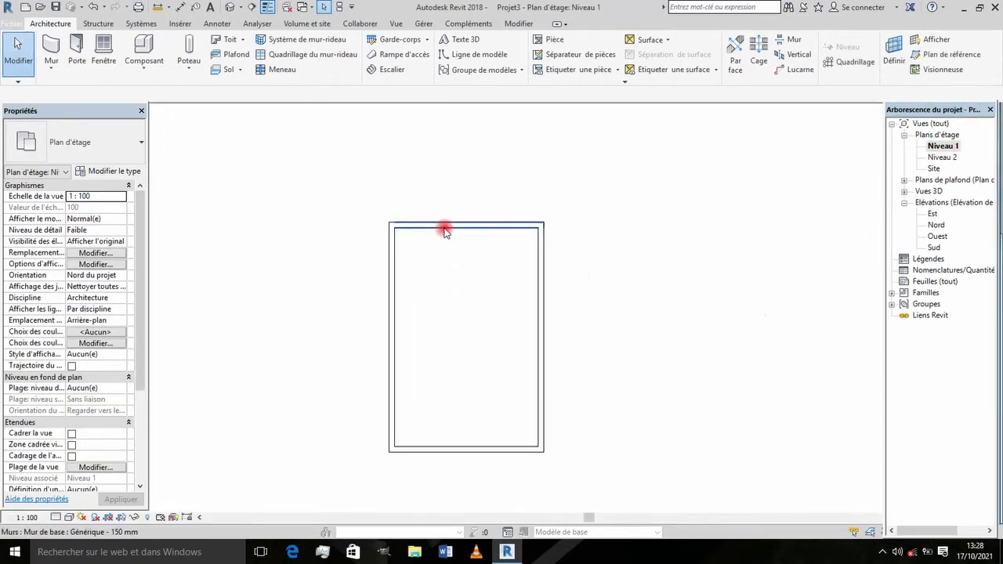
click(254, 9)
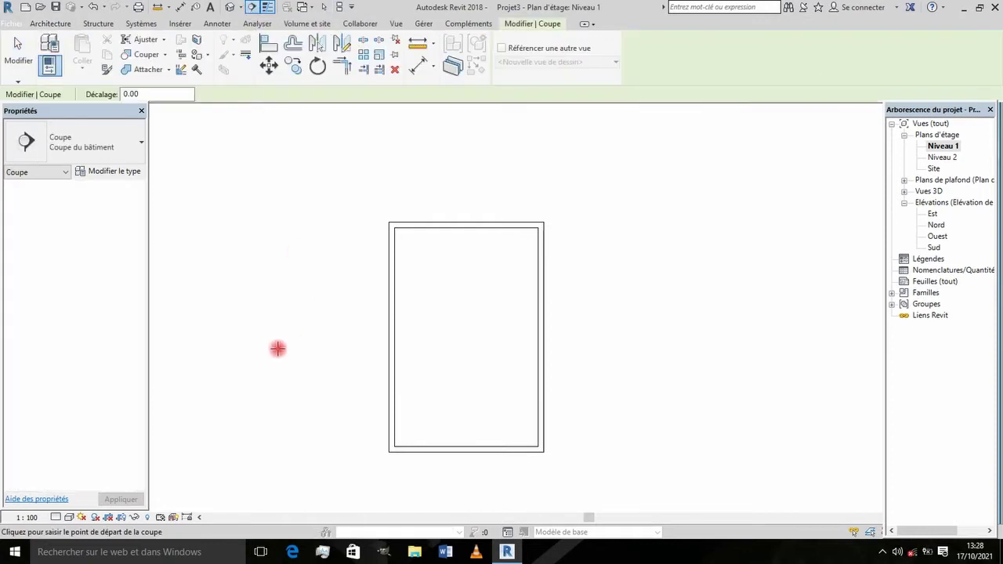
click(266, 350)
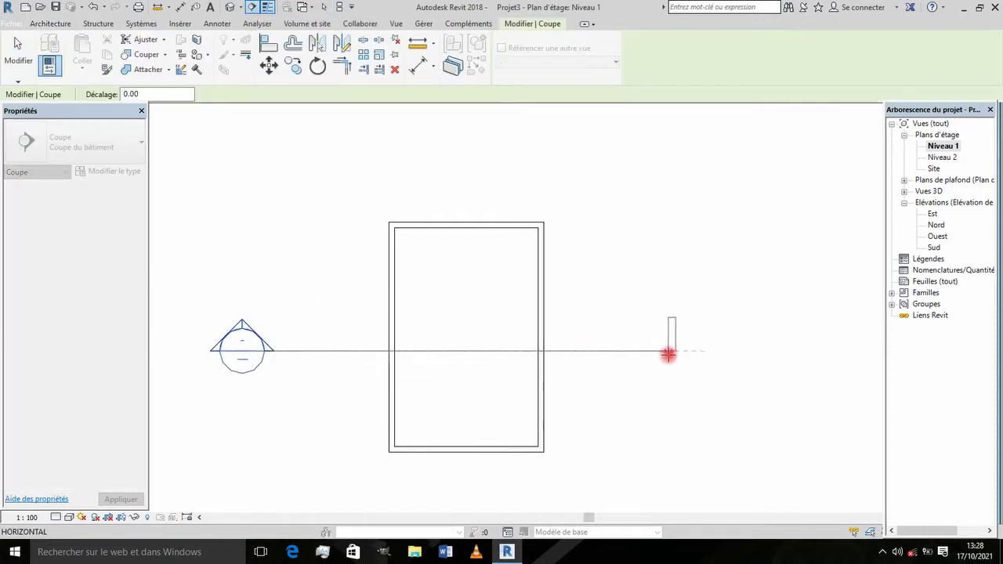
click(667, 354)
key(Escape)
scroll(571, 331, down, 2)
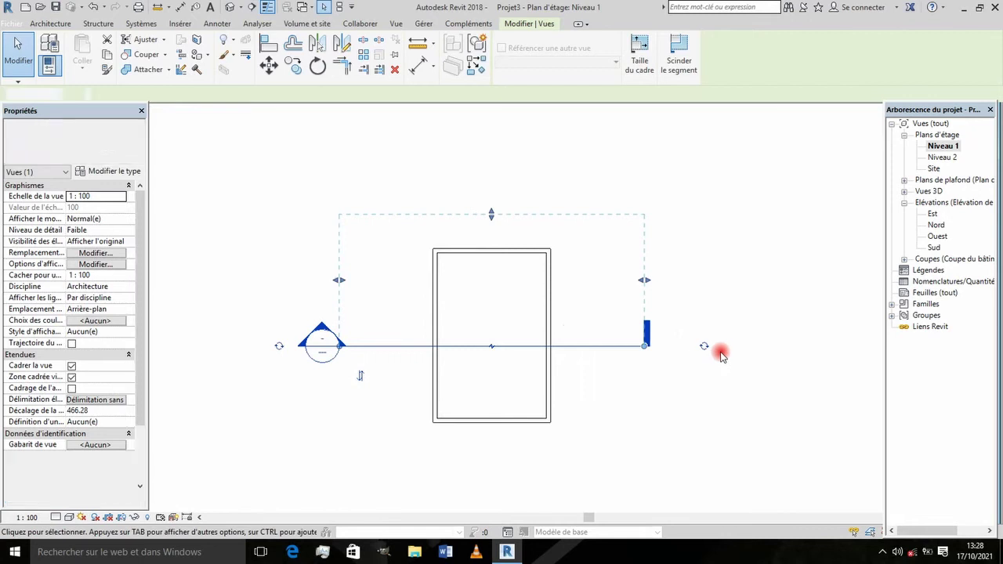
click(721, 355)
Draw a vertical section across the box ending below it.
click(248, 7)
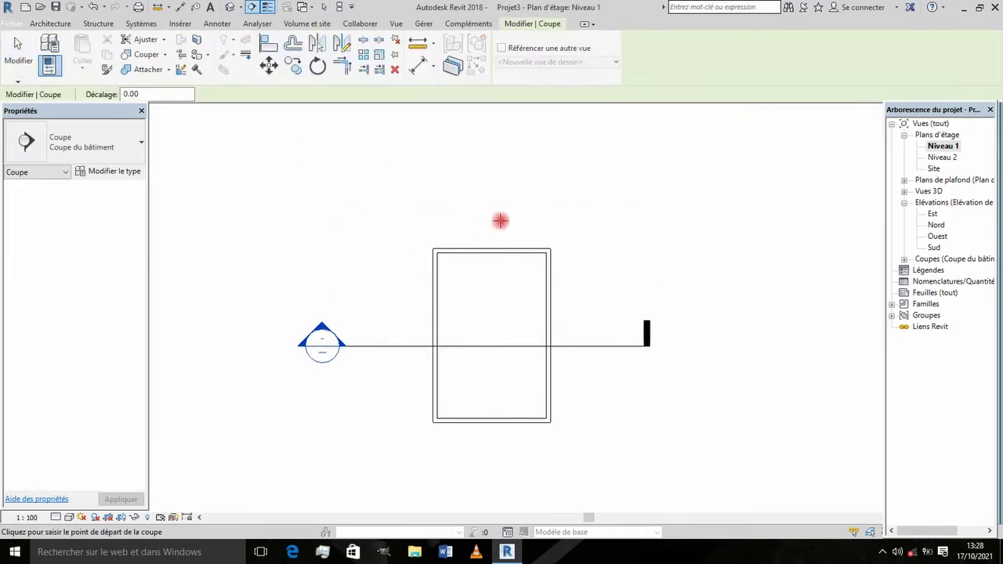
click(484, 495)
scroll(511, 395, up, 3)
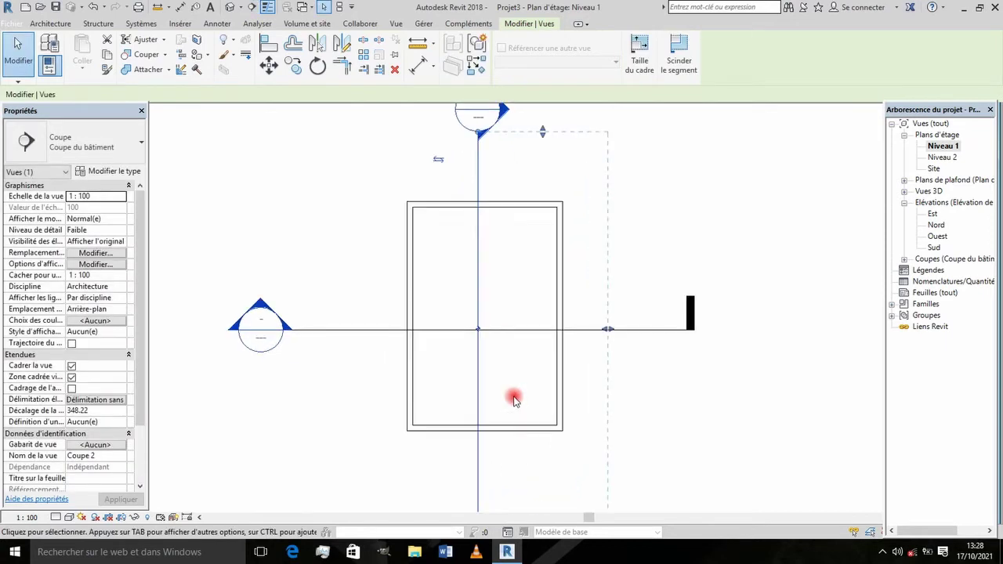
key(Escape)
scroll(510, 207, up, 1)
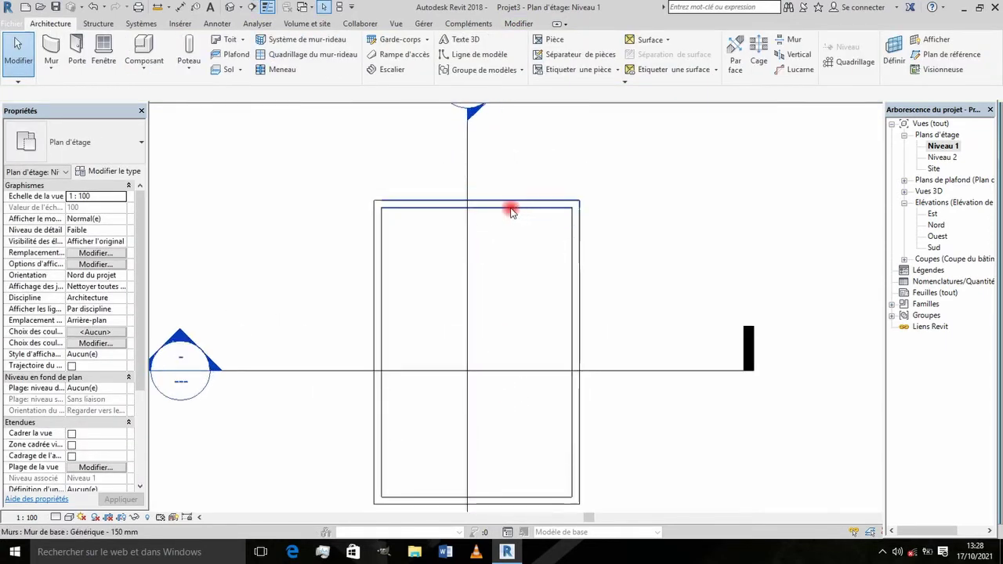
scroll(458, 286, down, 1)
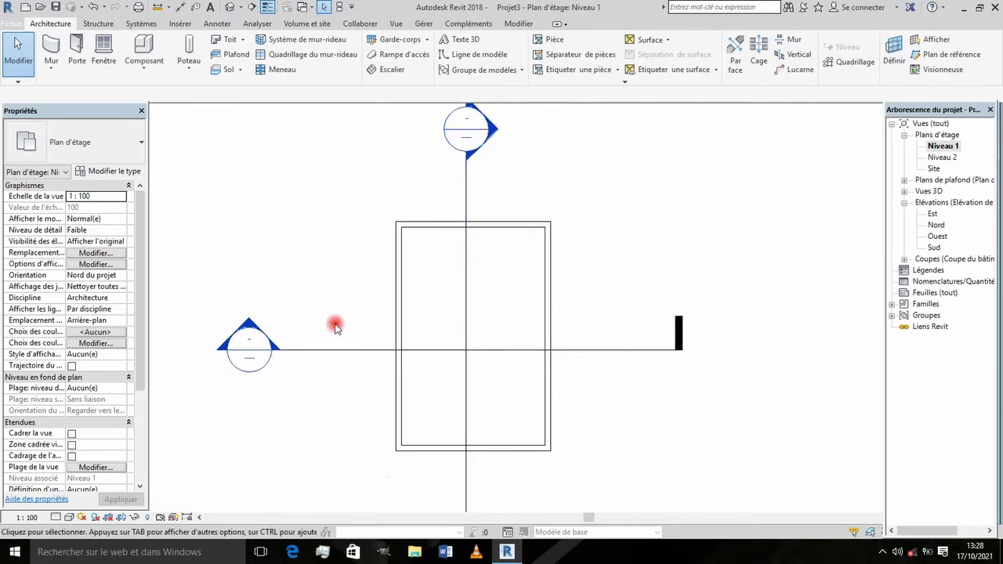
Open Coupe 1 from its section head and zoom to the cut walls.
double_click(248, 325)
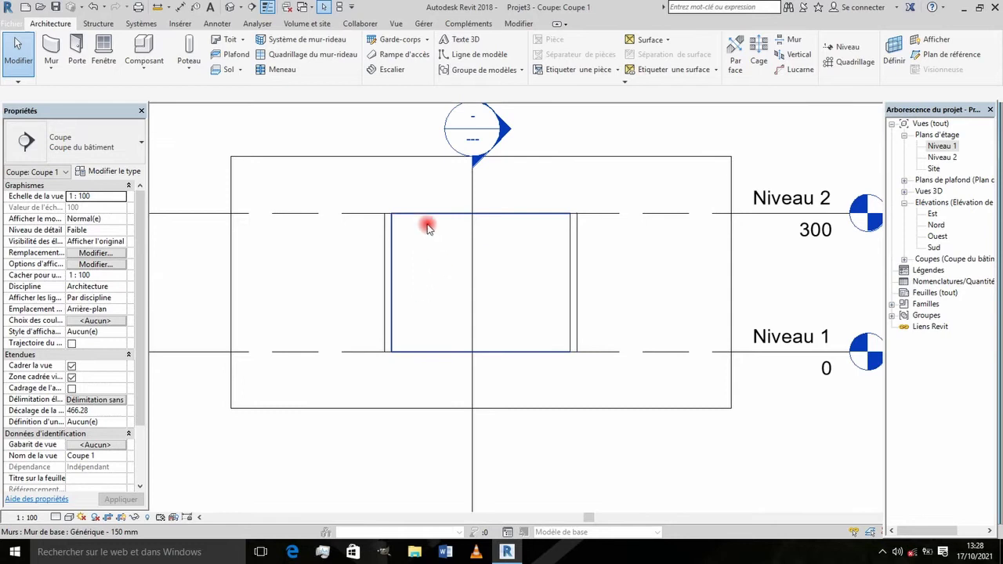
scroll(427, 227, up, 1)
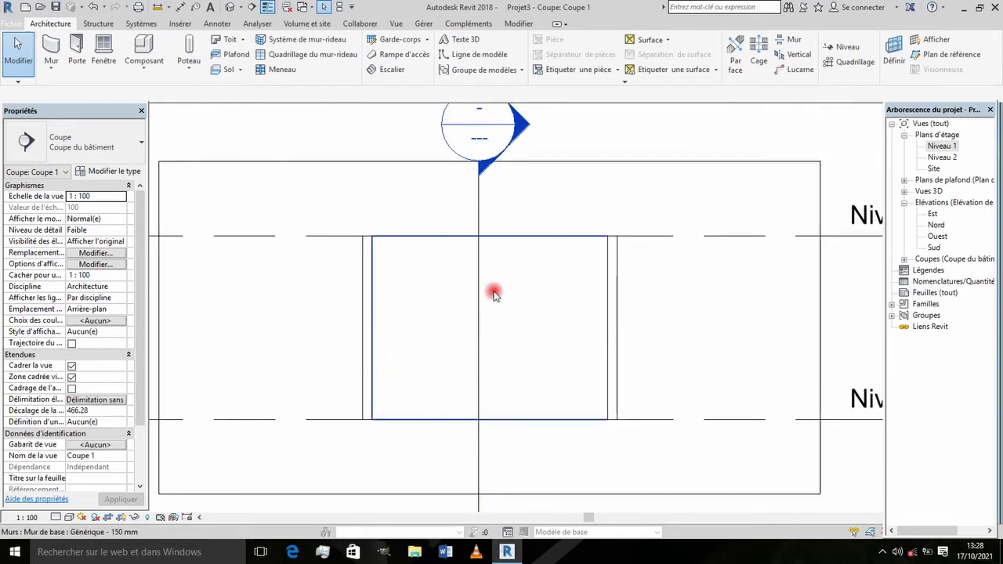
scroll(483, 318, up, 1)
middle_drag(503, 374, 503, 349)
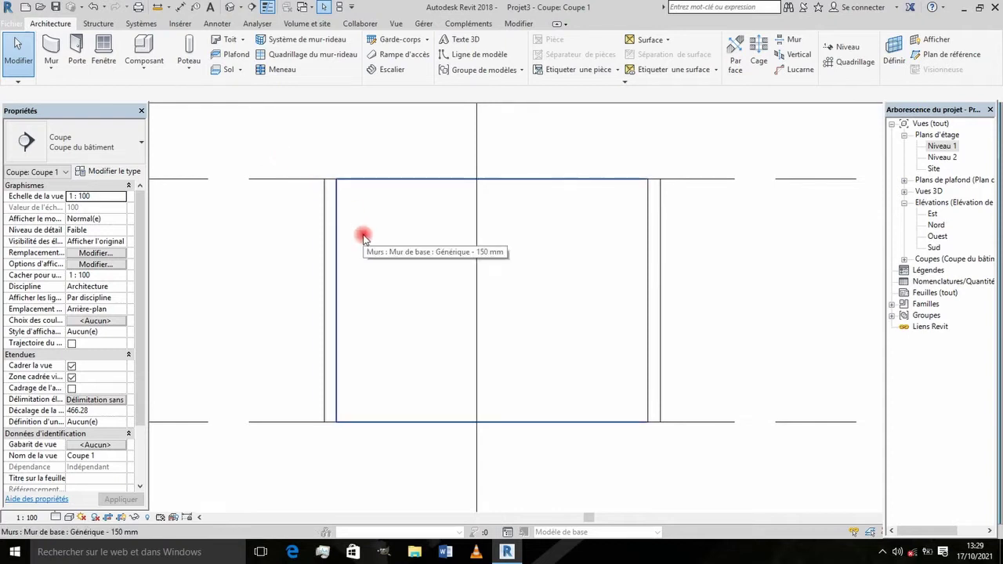
Create an in-place Meubles de rangement family and keep the default name Meubles de rangement 1.
click(151, 69)
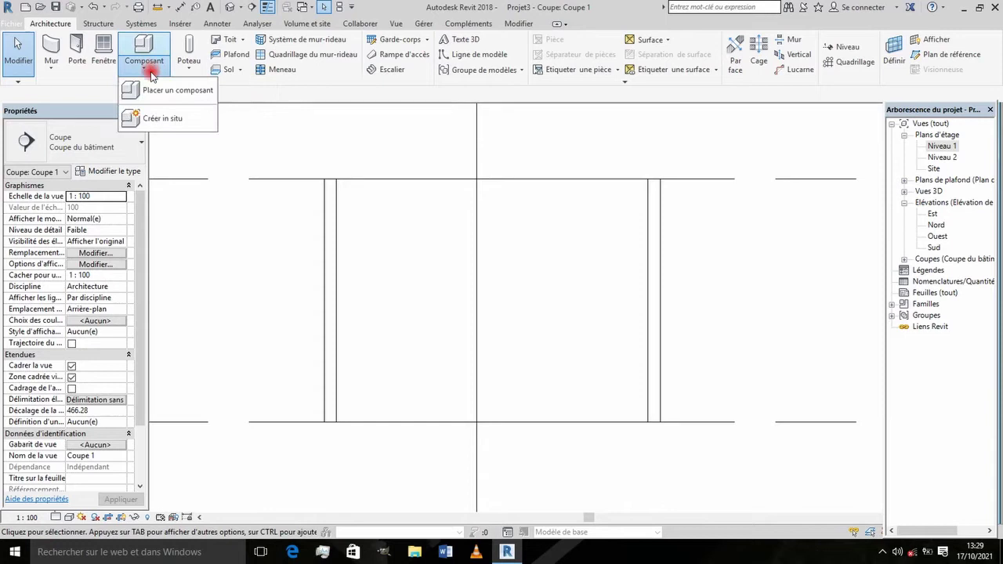
click(162, 119)
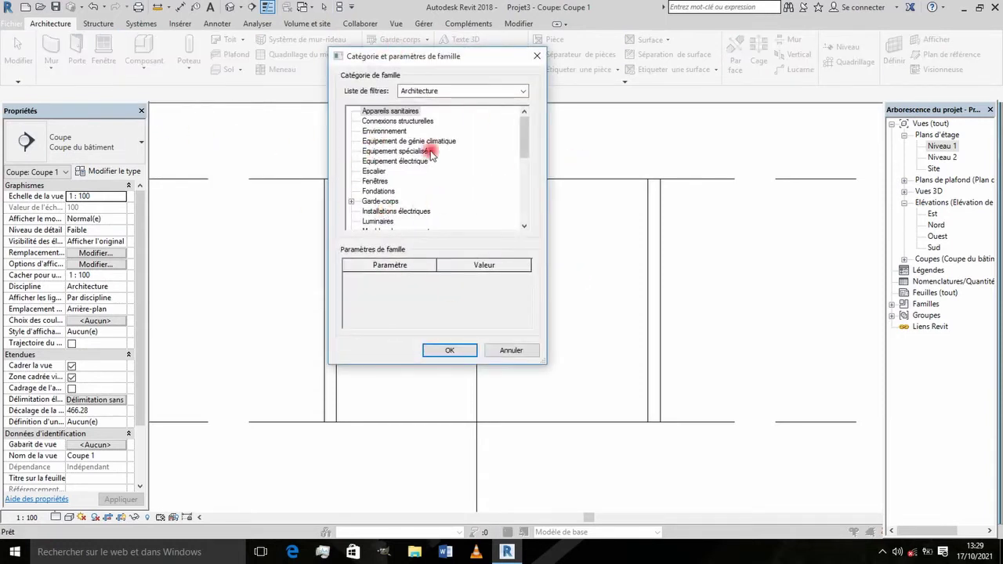
scroll(407, 160, down, 1)
scroll(404, 164, down, 1)
scroll(400, 168, down, 1)
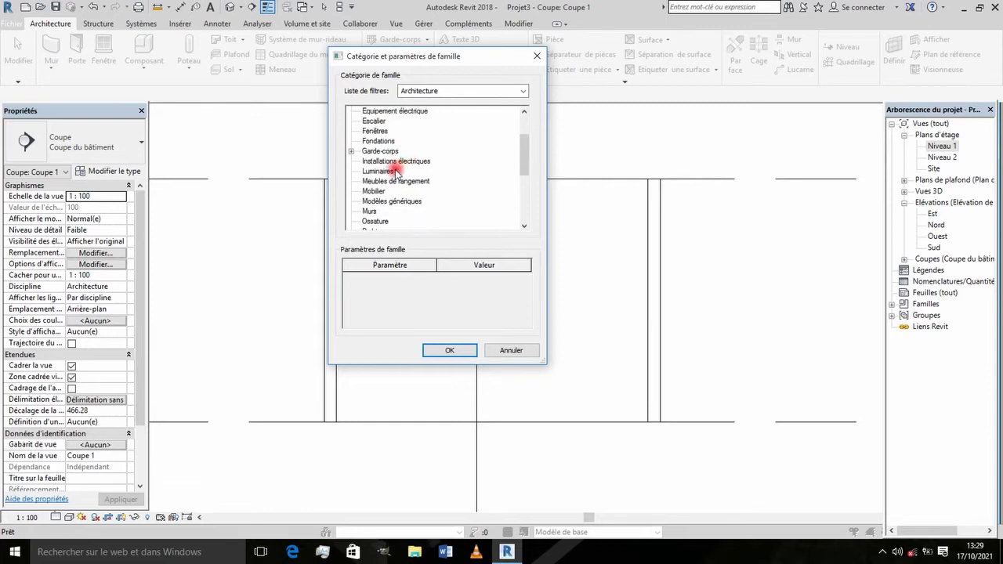
scroll(396, 174, down, 1)
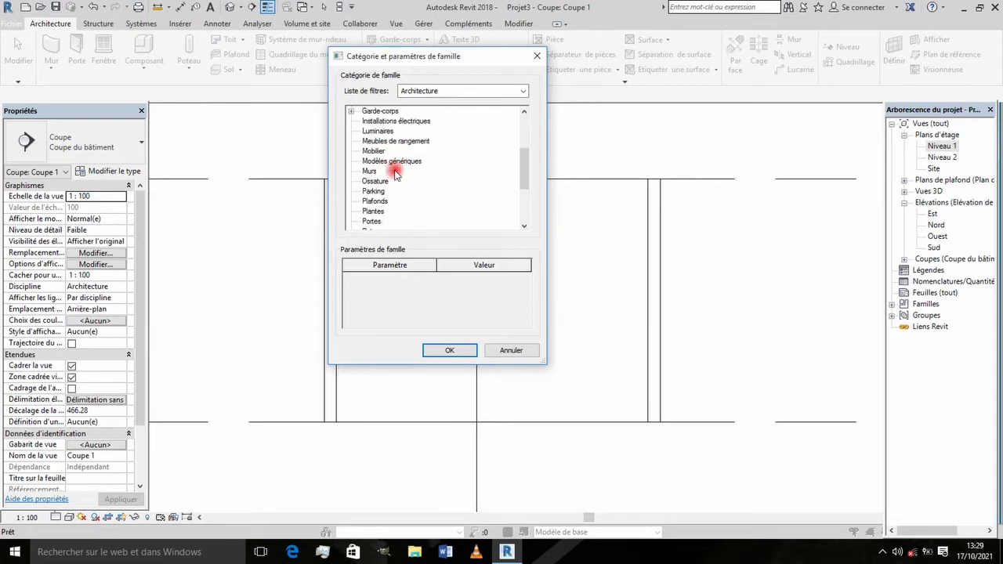
scroll(395, 174, up, 1)
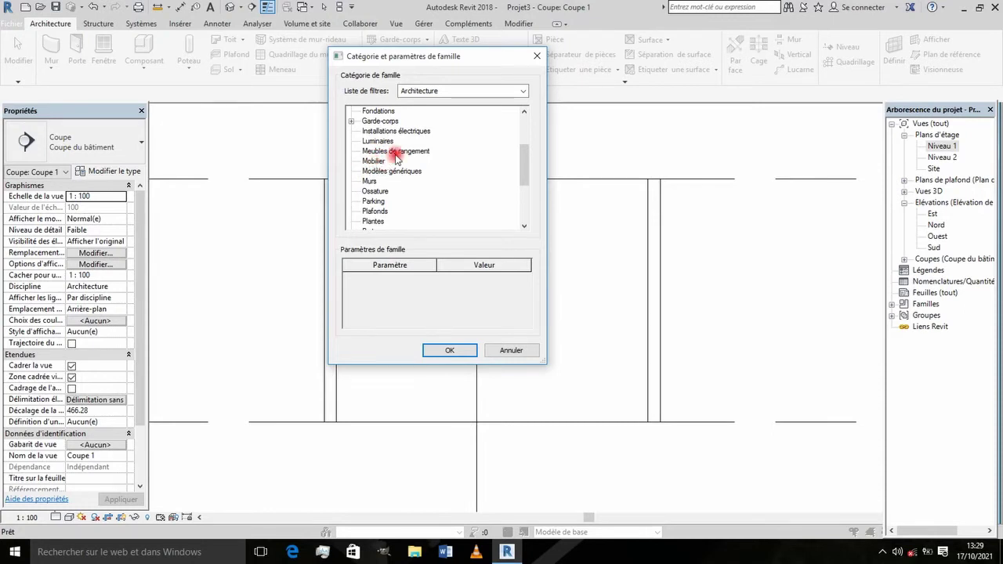
click(395, 152)
click(458, 352)
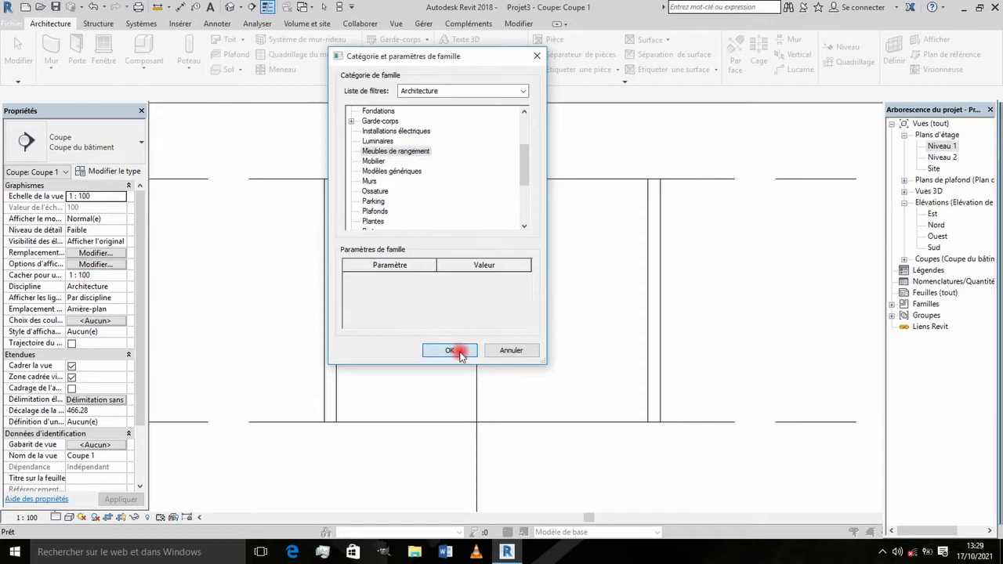
click(475, 284)
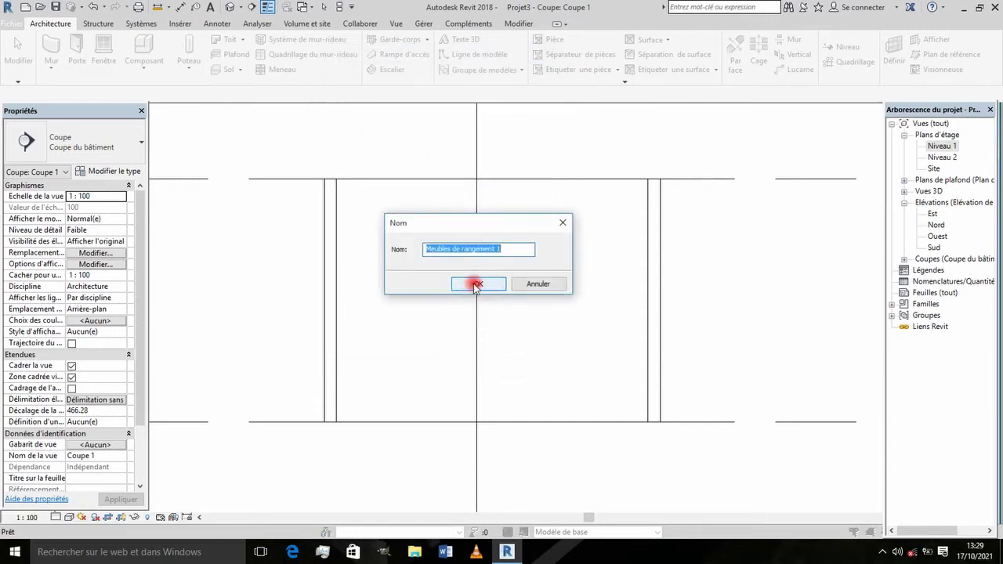
click(477, 284)
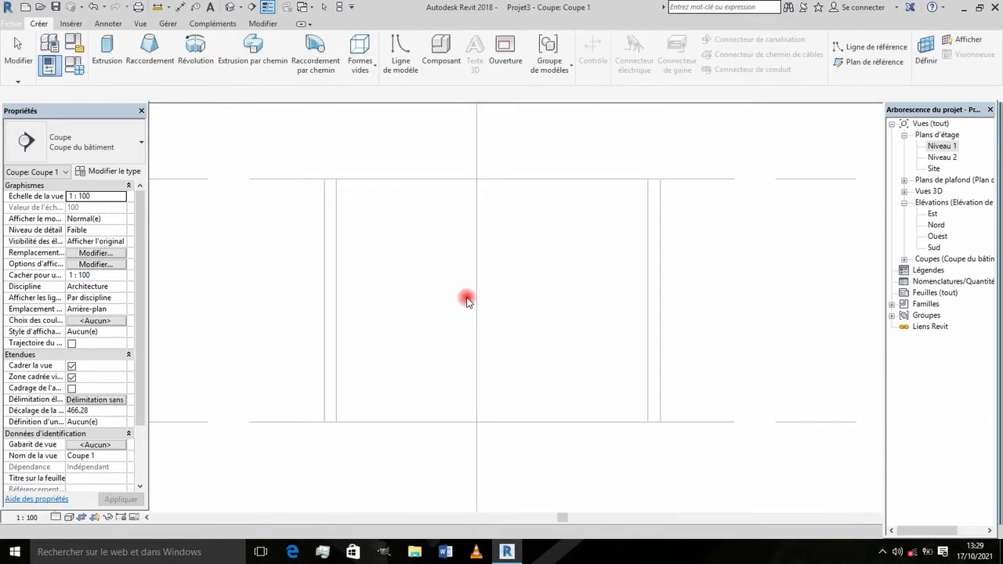
Start an extrusion using the 150 mm wall's face as its work plane.
scroll(519, 250, up, 1)
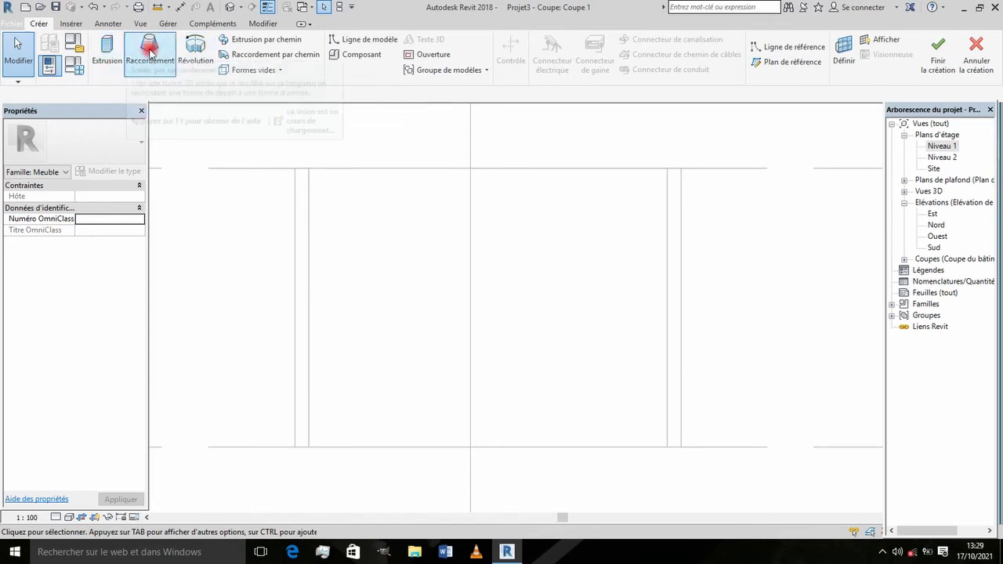
click(108, 51)
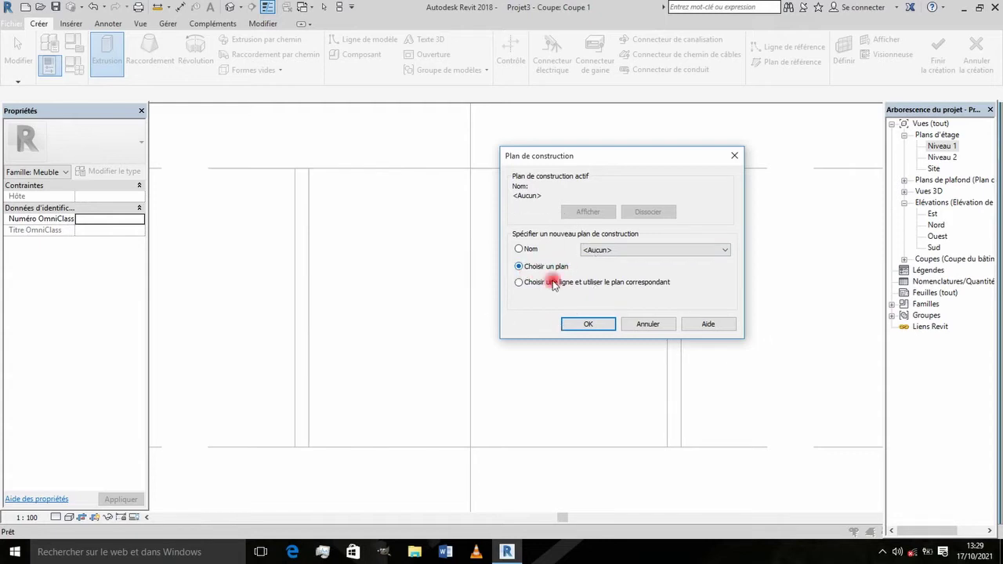
click(587, 324)
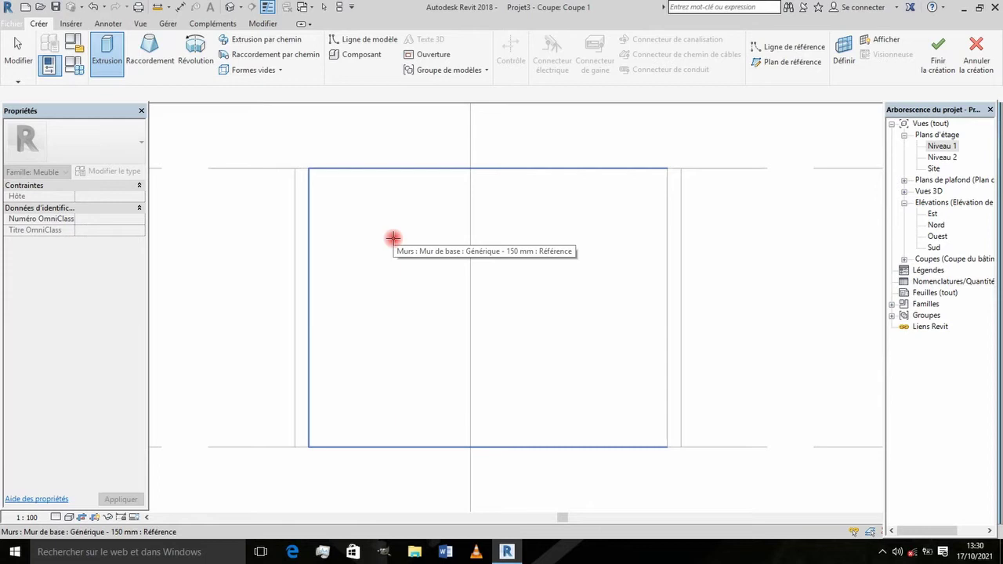
click(392, 237)
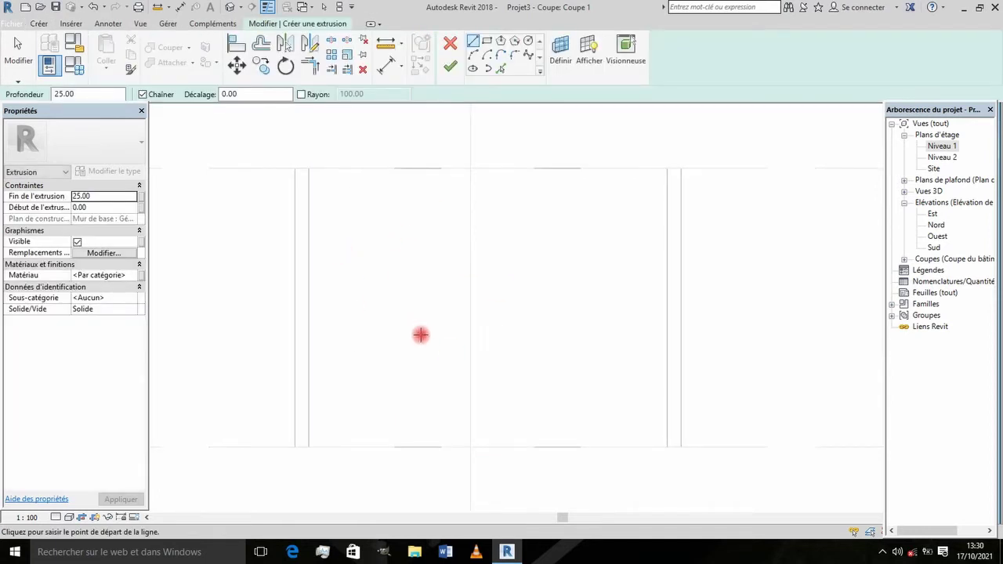
Draw a line between the wall corners, copy it 15 higher, and delete the original.
scroll(421, 336, down, 2)
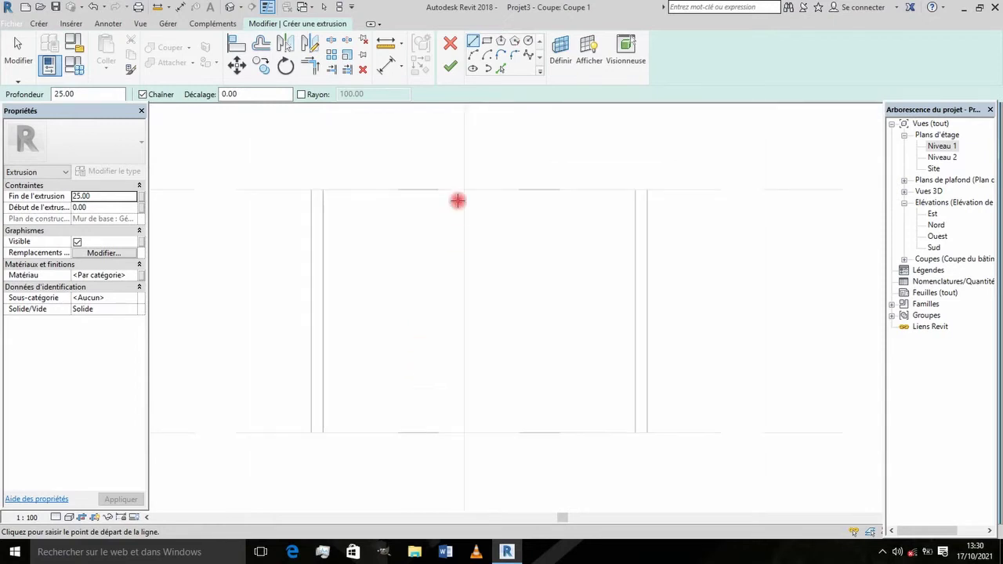
click(472, 41)
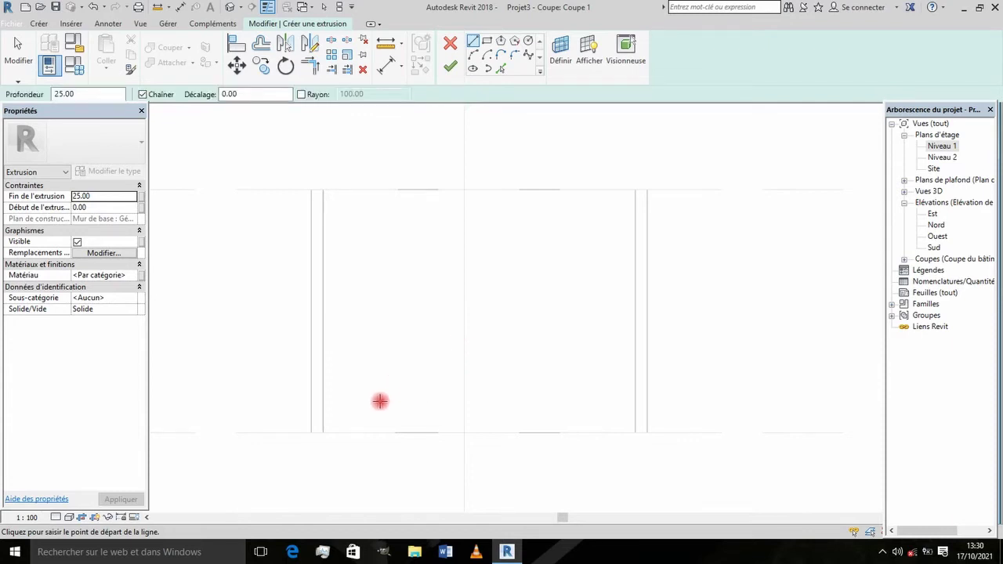
click(324, 432)
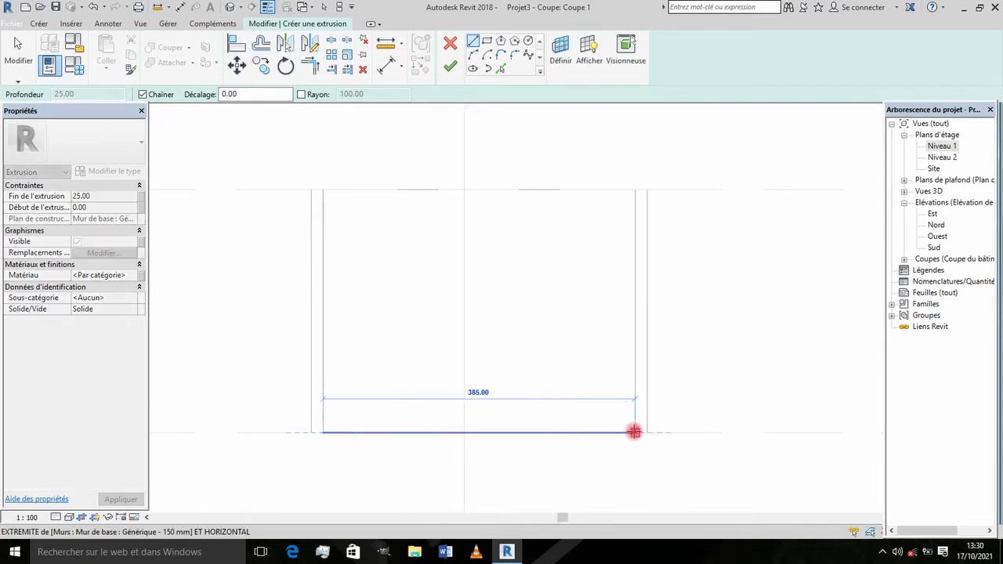
click(634, 432)
key(Escape)
key(Escape)
click(261, 43)
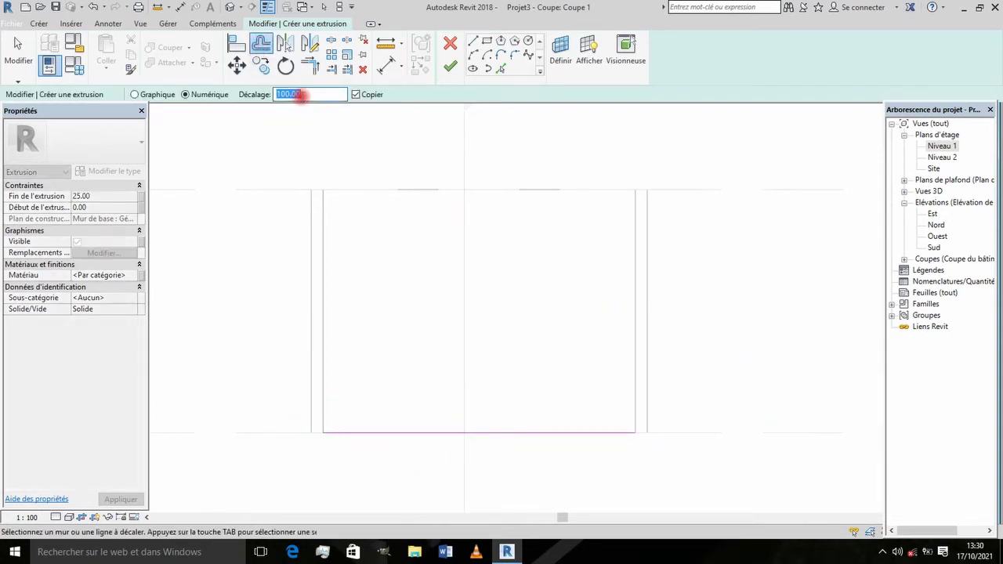
click(453, 429)
key(Escape)
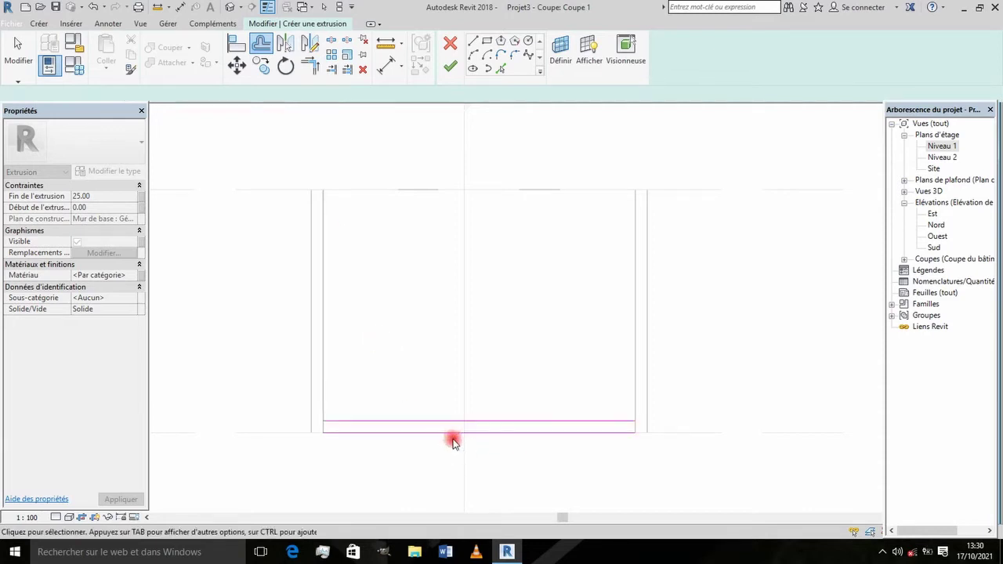
click(459, 434)
key(Delete)
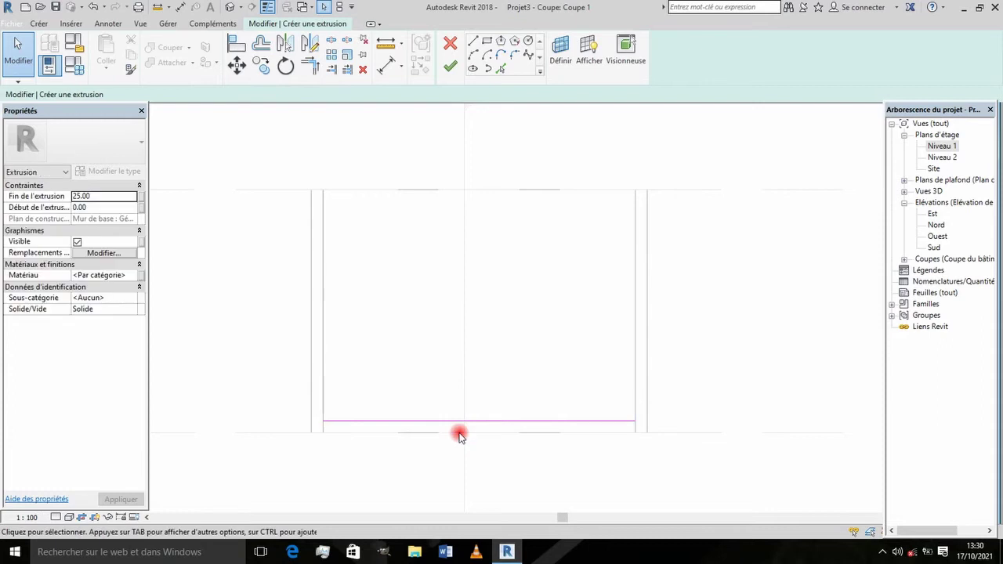
scroll(442, 433, up, 1)
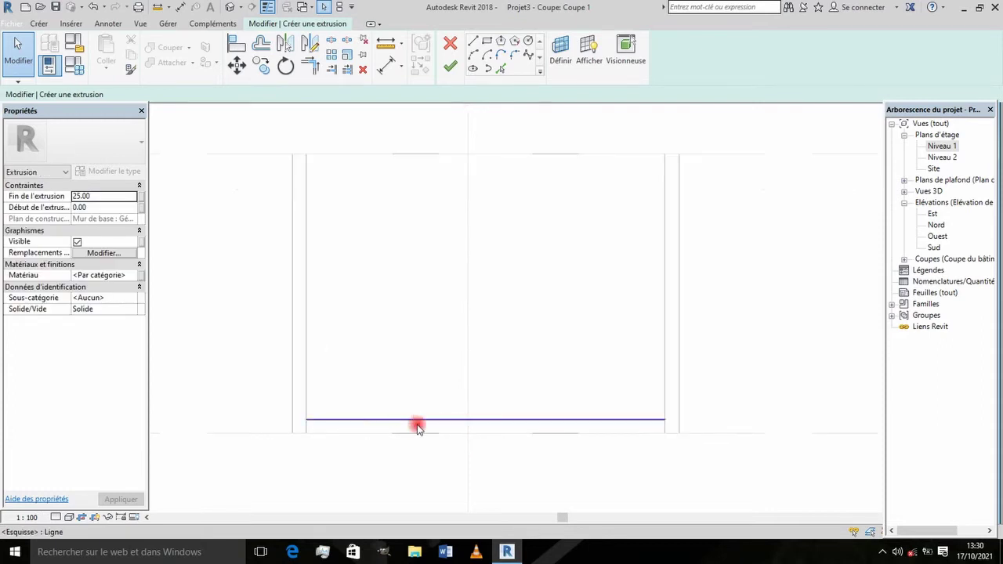
Add a horizontal line 30 higher, then double the upper and lower lines at 2.00 offset.
click(261, 43)
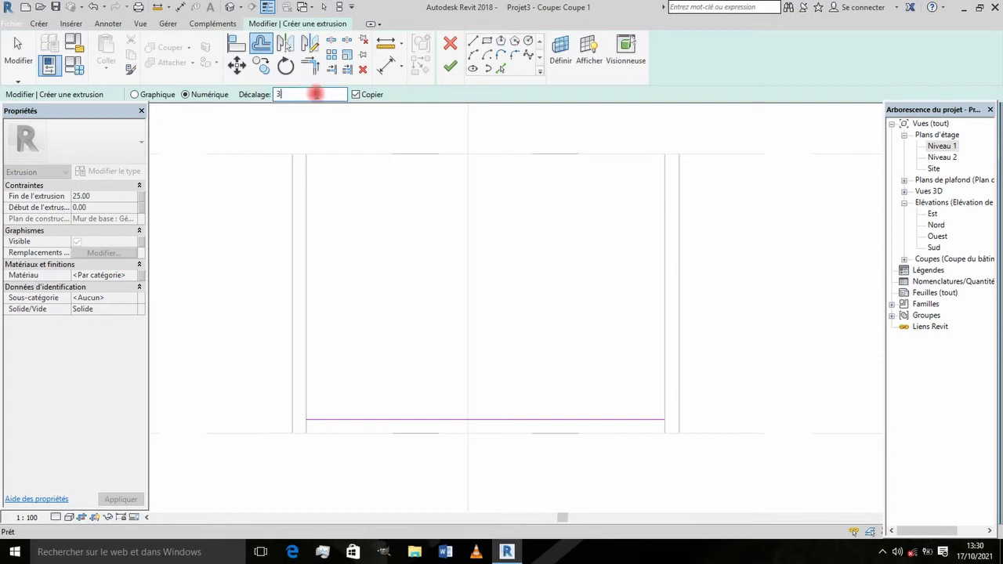
click(444, 419)
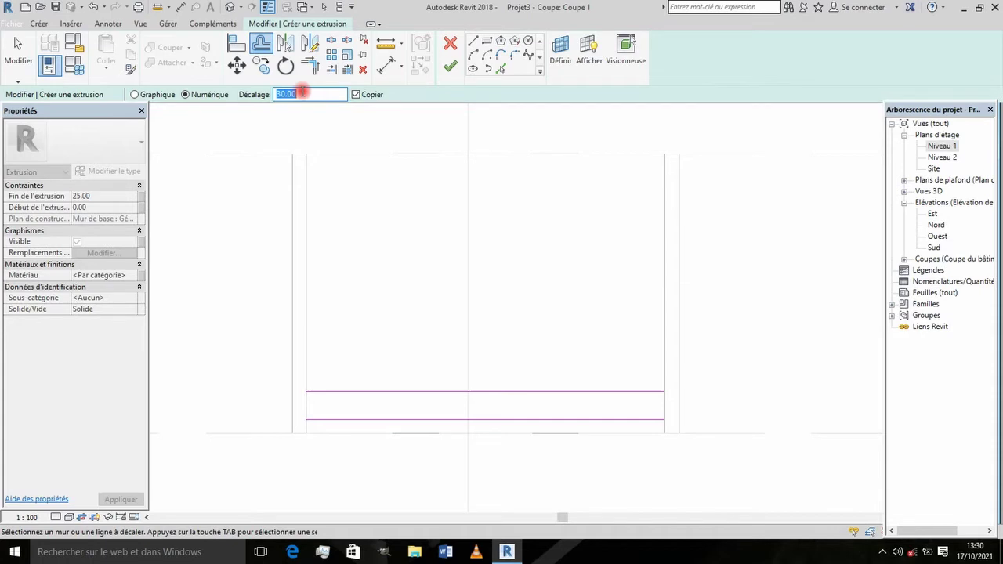
scroll(460, 435, up, 1)
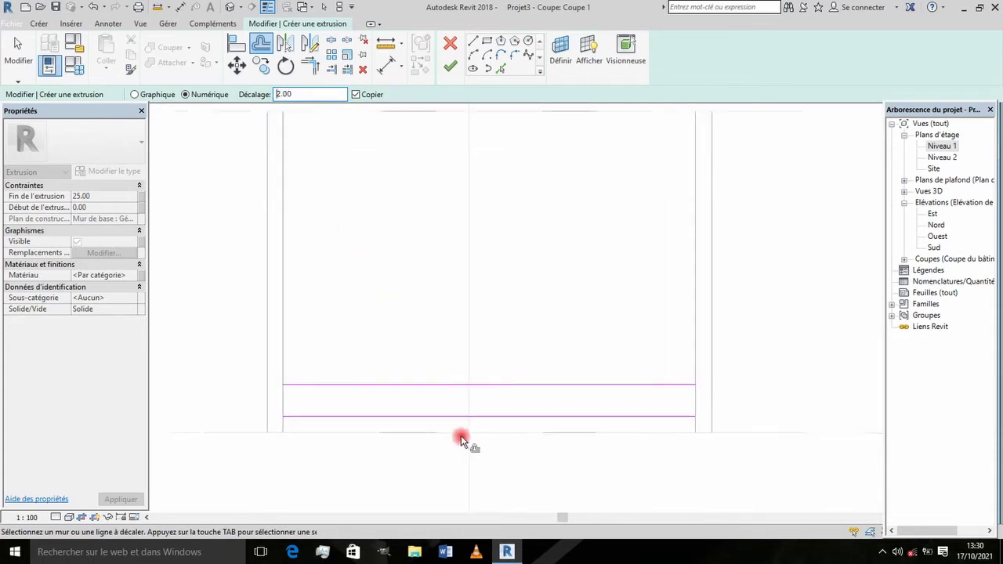
scroll(460, 436, up, 2)
click(483, 359)
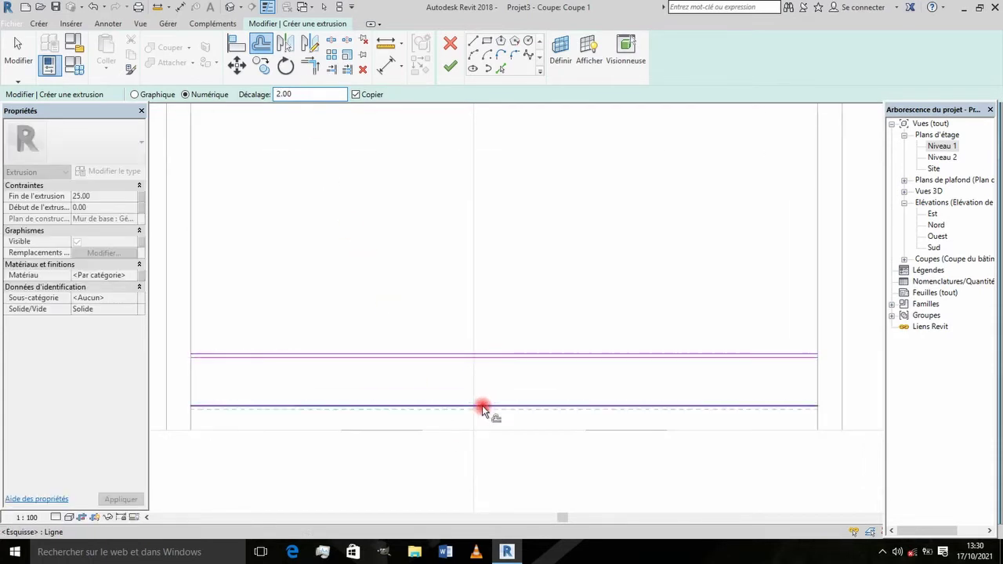
click(488, 403)
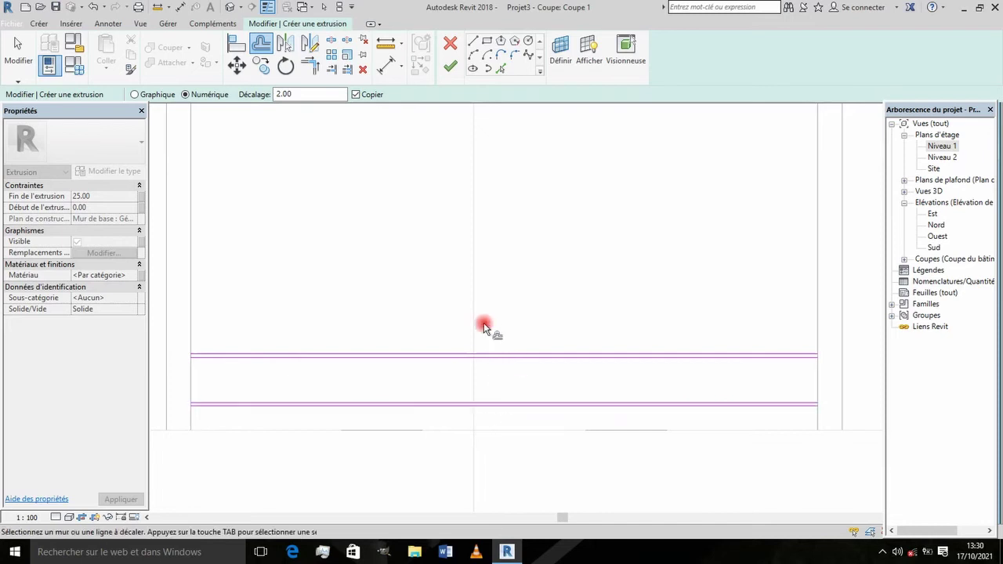
key(Escape)
scroll(480, 353, down, 2)
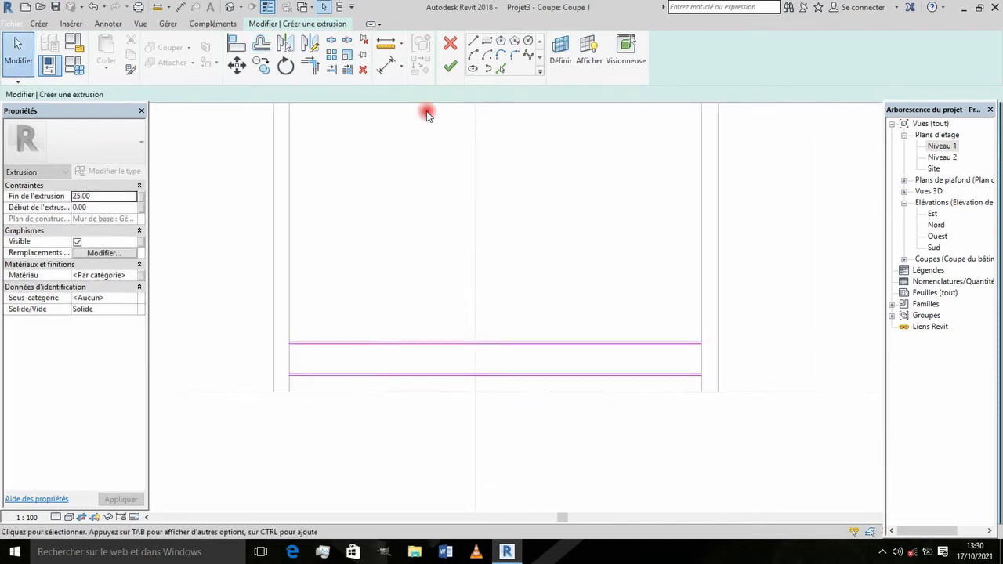
Draw a vertical divider, copy it 180 to the right, and double both dividers 2.00 apart.
click(472, 41)
click(412, 375)
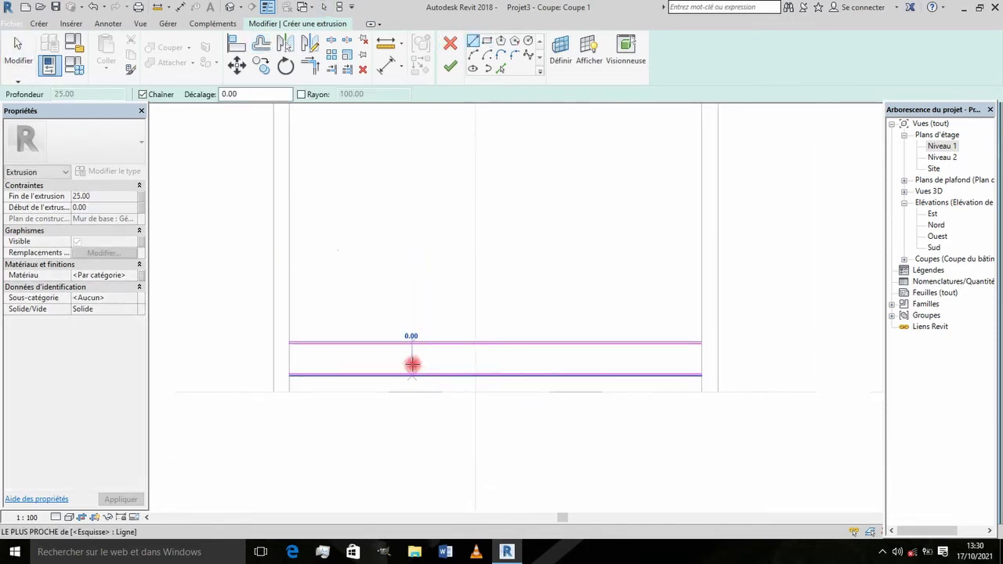
click(411, 342)
key(Escape)
key(Escape)
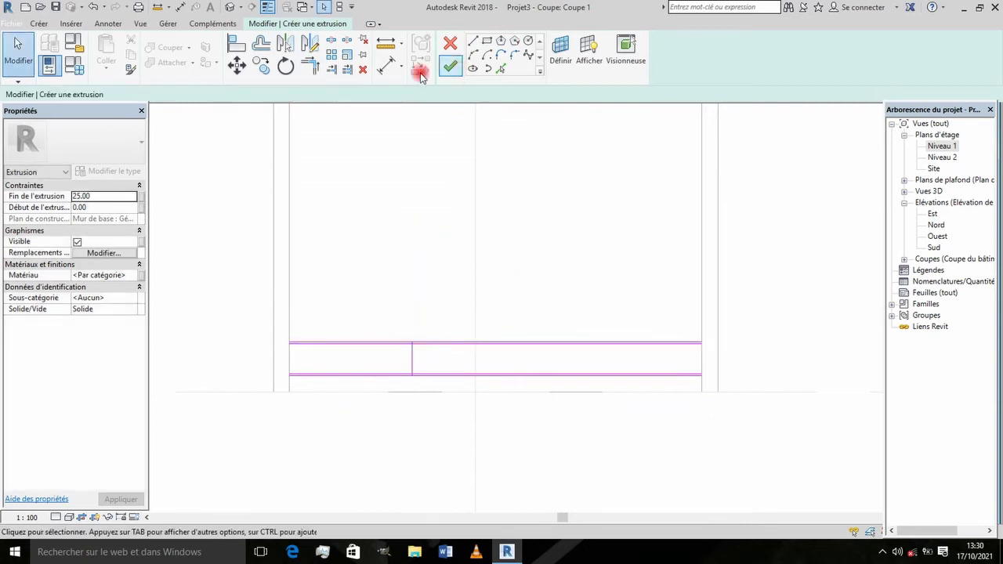
click(263, 44)
double_click(302, 95)
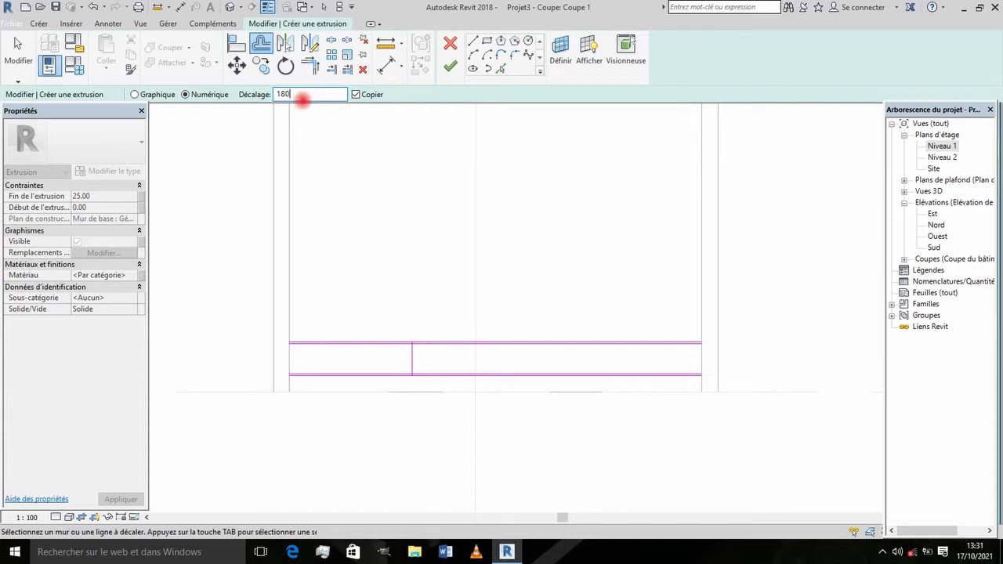
click(416, 359)
scroll(500, 392, up, 1)
text(2)
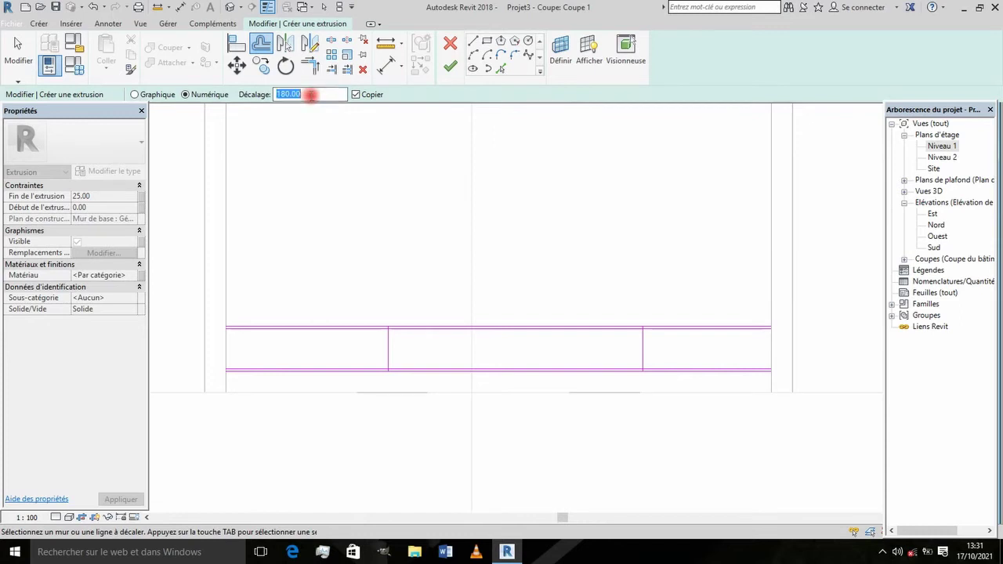
click(394, 358)
click(648, 351)
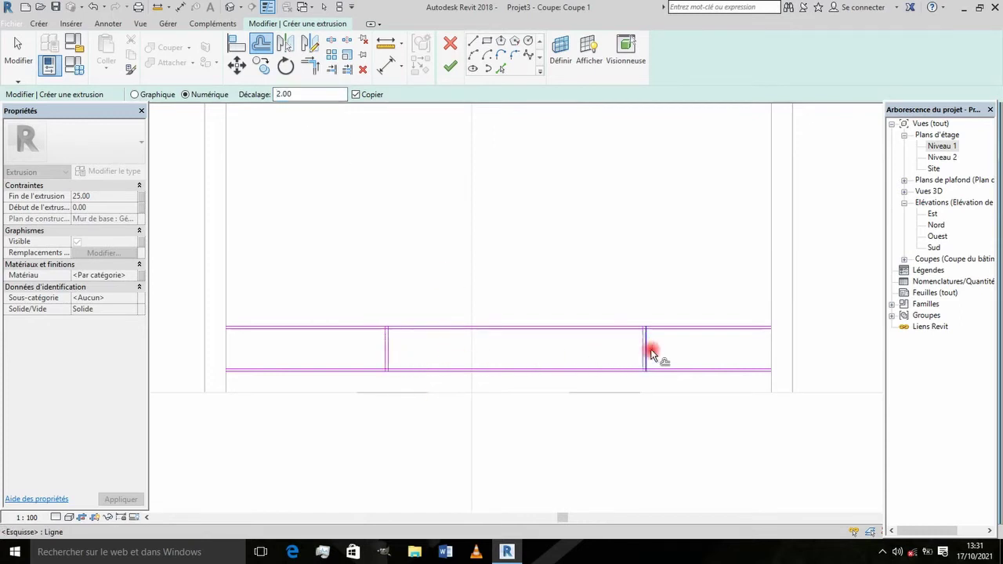
key(Escape)
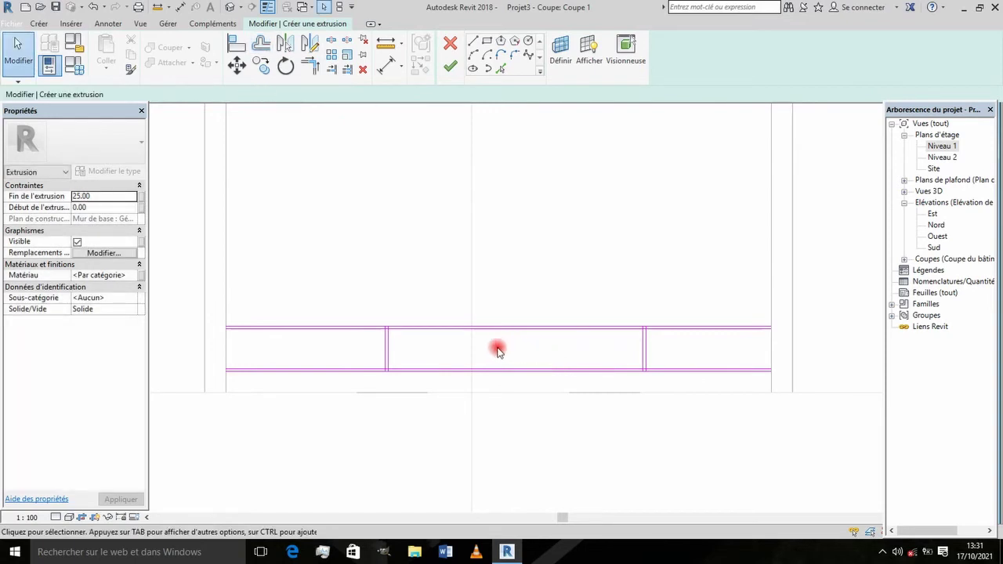
With TR (Trim/Extend to Corner), close the left-side corners of the inner and outer rectangles.
key(t)
key(r)
scroll(396, 350, up, 2)
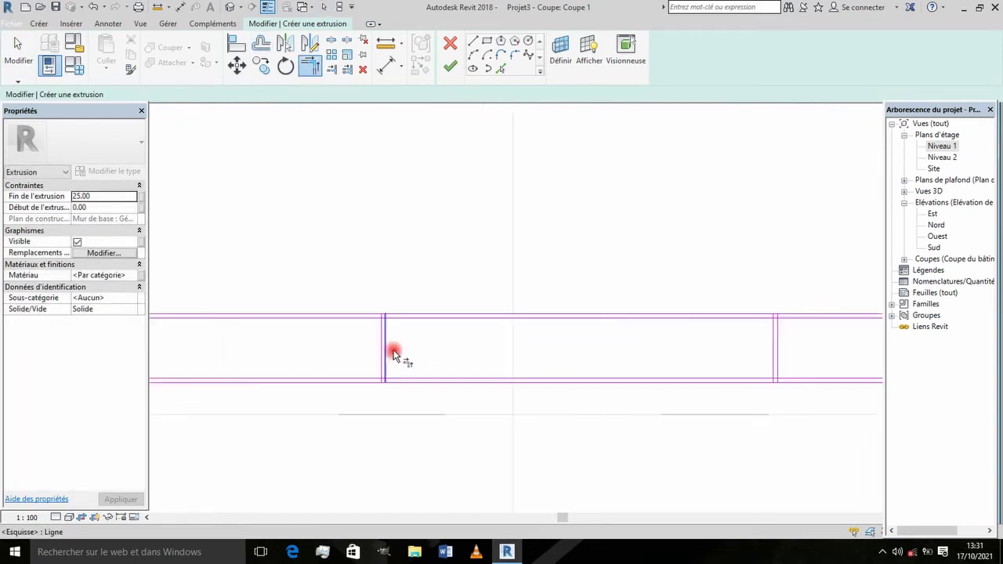
click(389, 350)
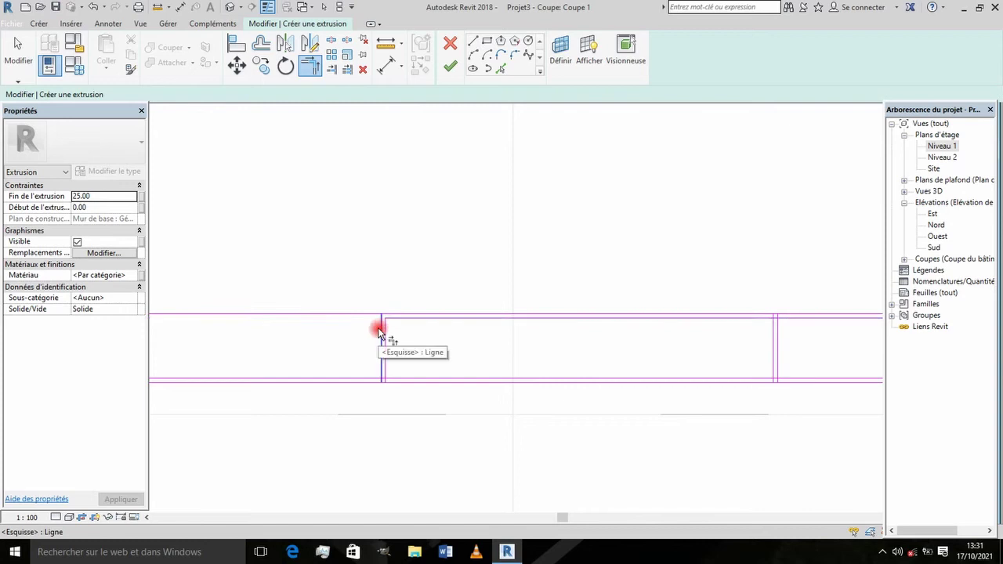
click(387, 314)
click(389, 370)
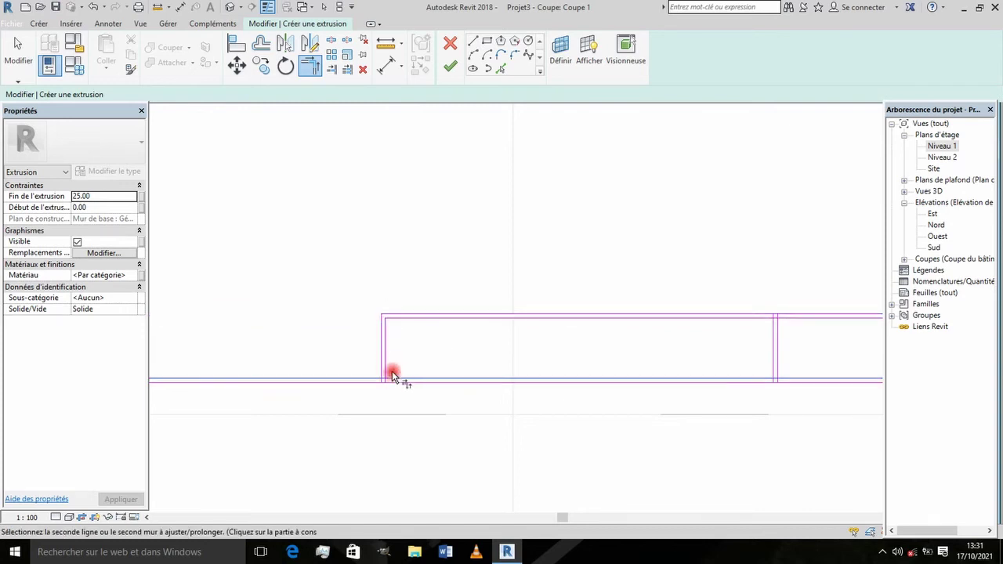
click(388, 381)
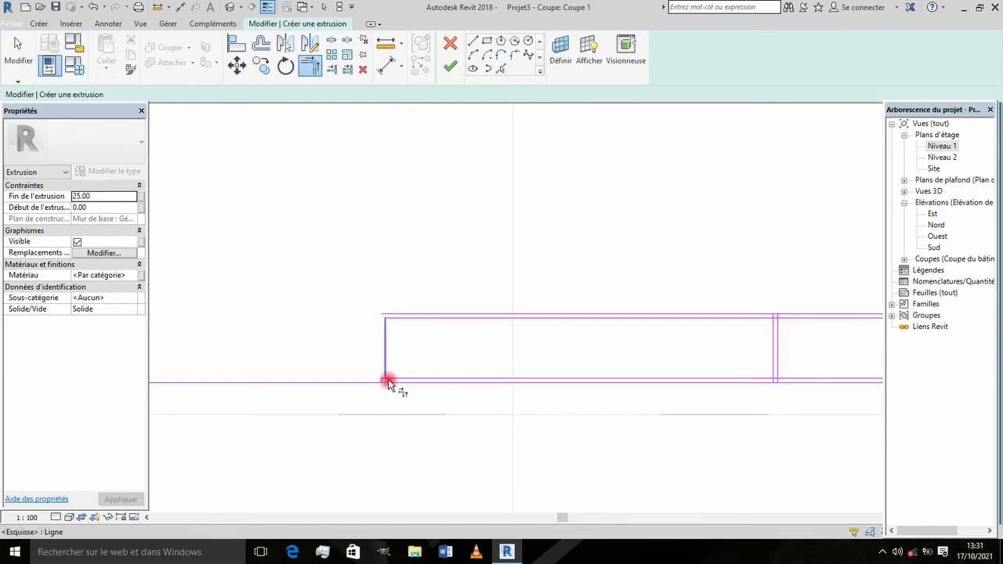
click(380, 374)
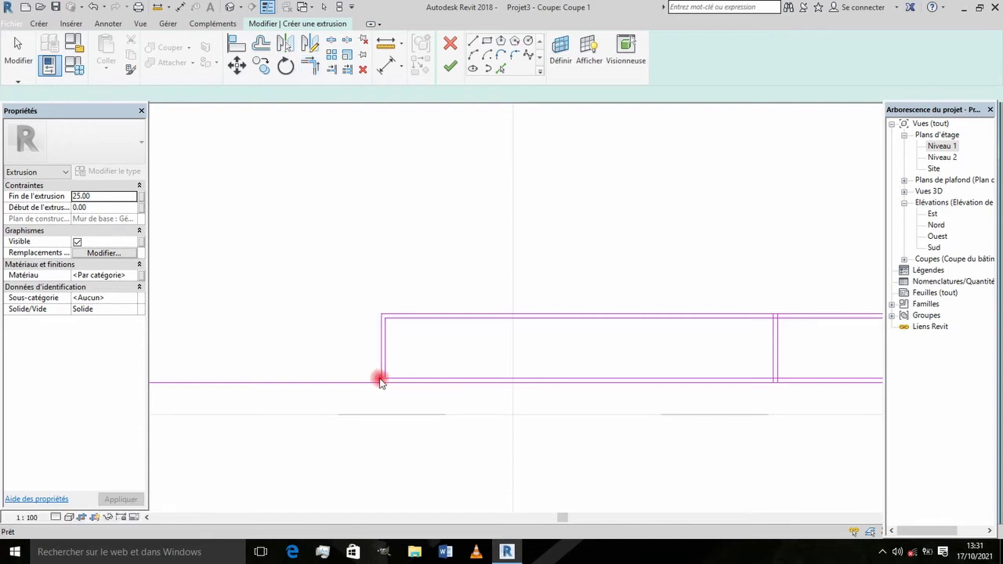
click(382, 381)
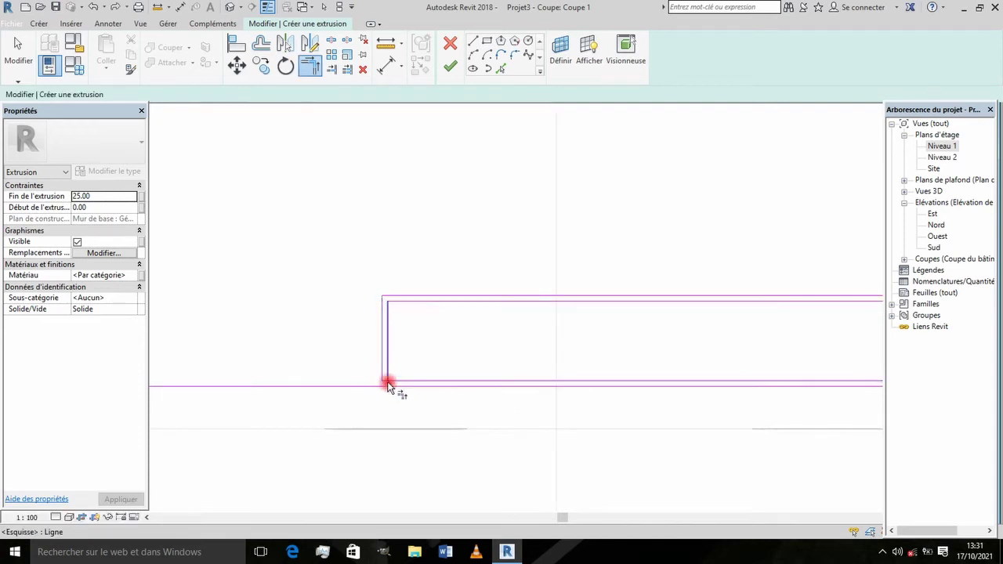
Close the bottom-right and top-right corners of the frame.
scroll(375, 367, up, 2)
scroll(410, 401, up, 2)
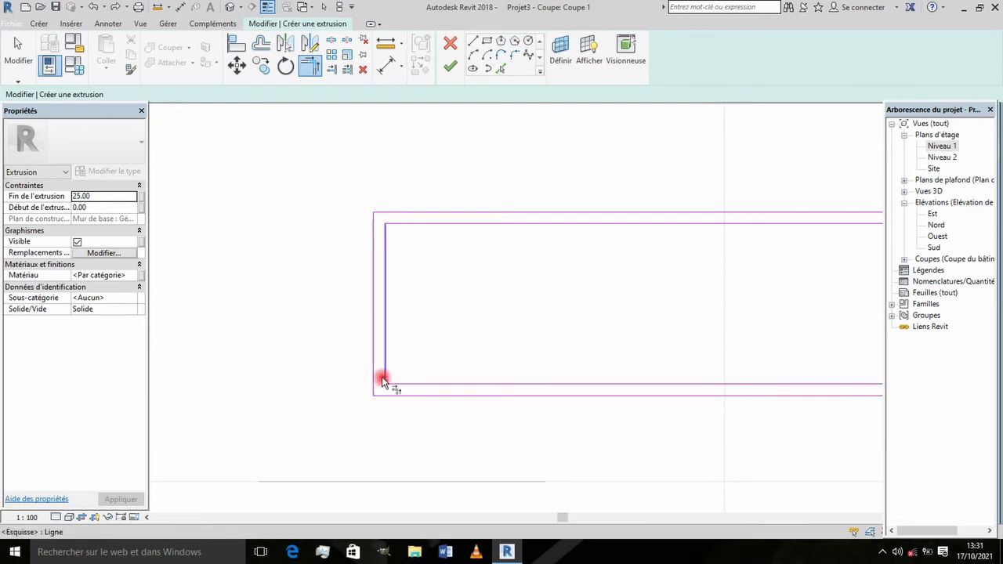
scroll(381, 380, down, 3)
scroll(499, 381, down, 3)
scroll(619, 377, up, 1)
scroll(664, 377, up, 3)
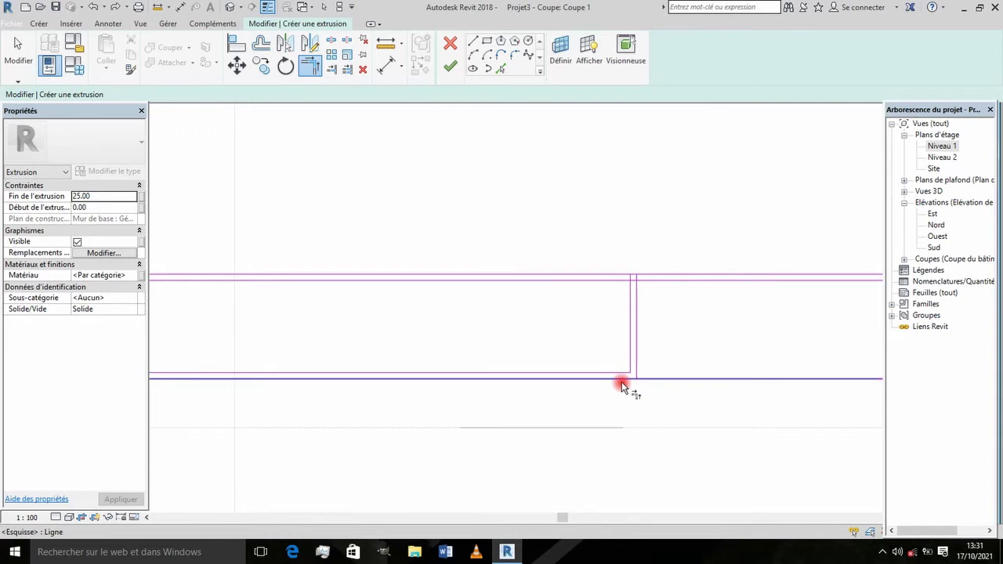
click(634, 378)
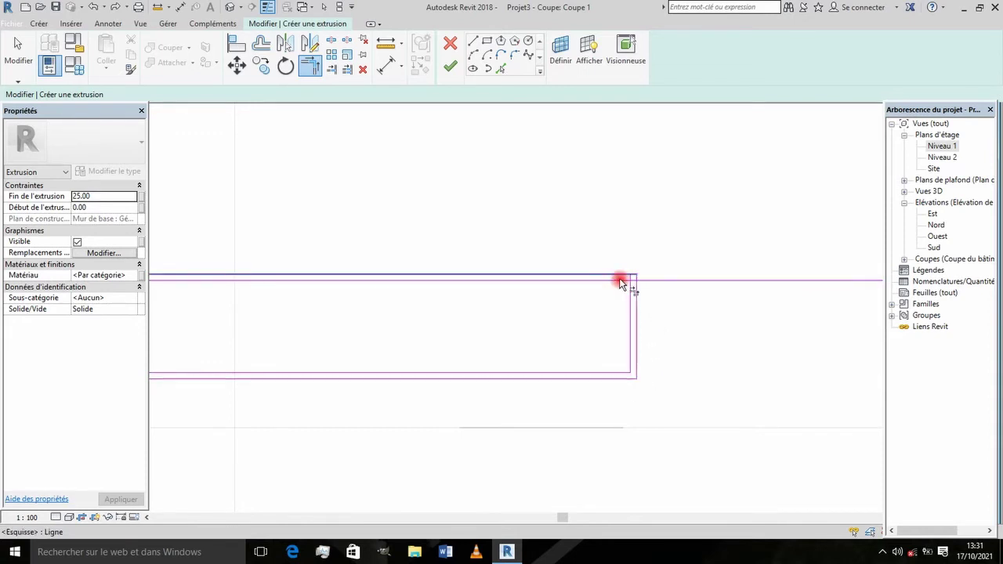
click(617, 280)
click(629, 291)
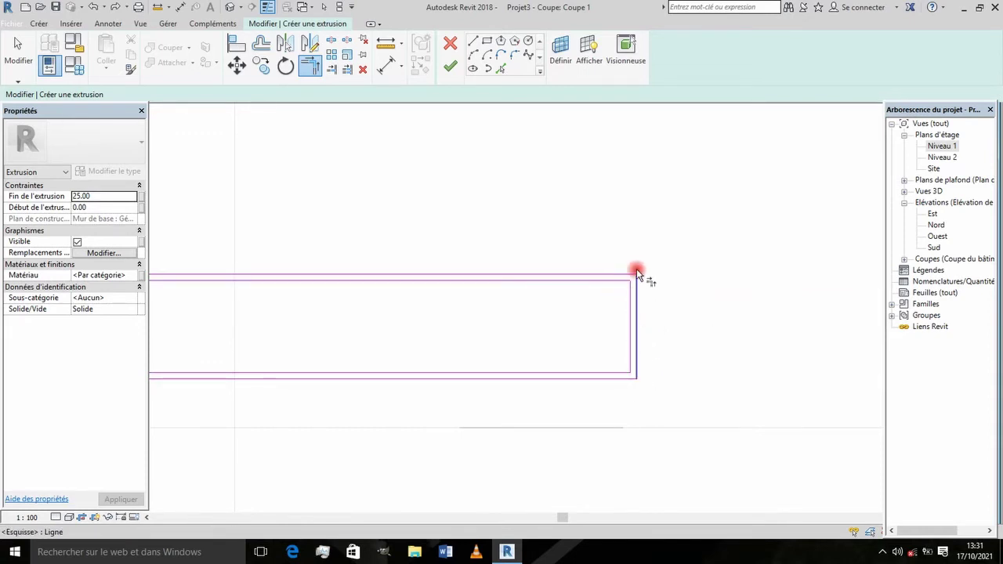
scroll(617, 286, down, 2)
key(Escape)
scroll(560, 284, up, 2)
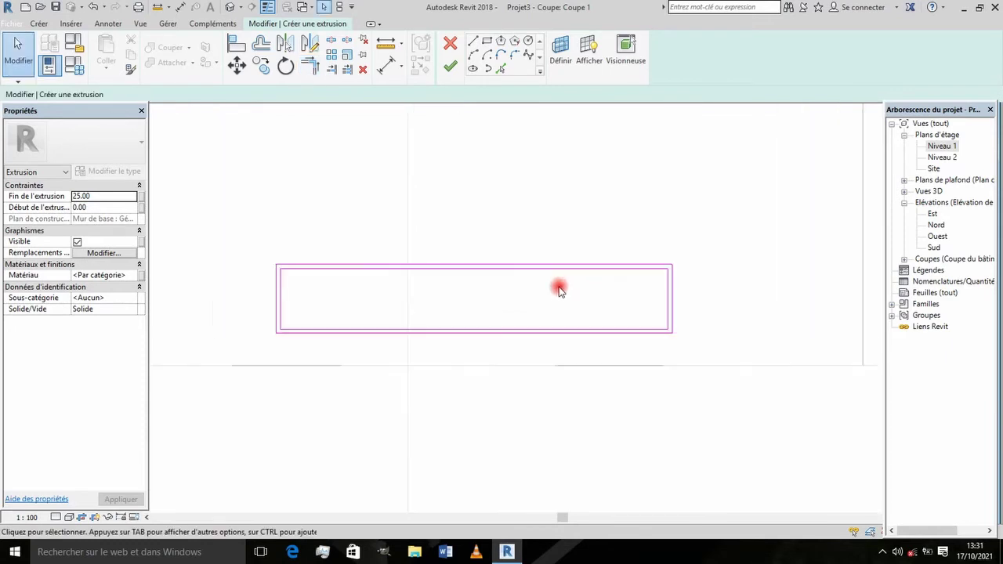
Draw a vertical divider at the frame's top-edge midpoint and make an offset copy of it.
click(472, 41)
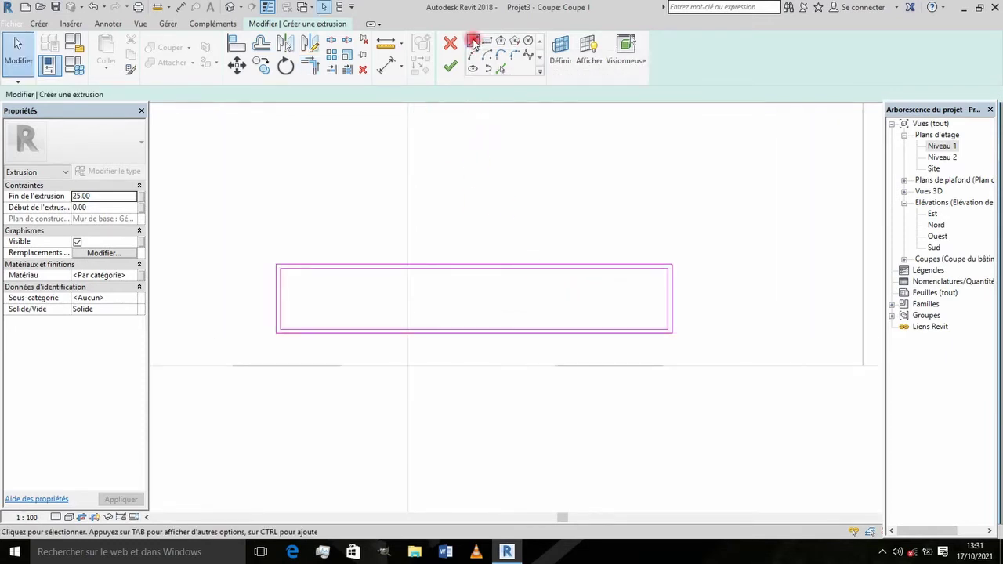
click(474, 269)
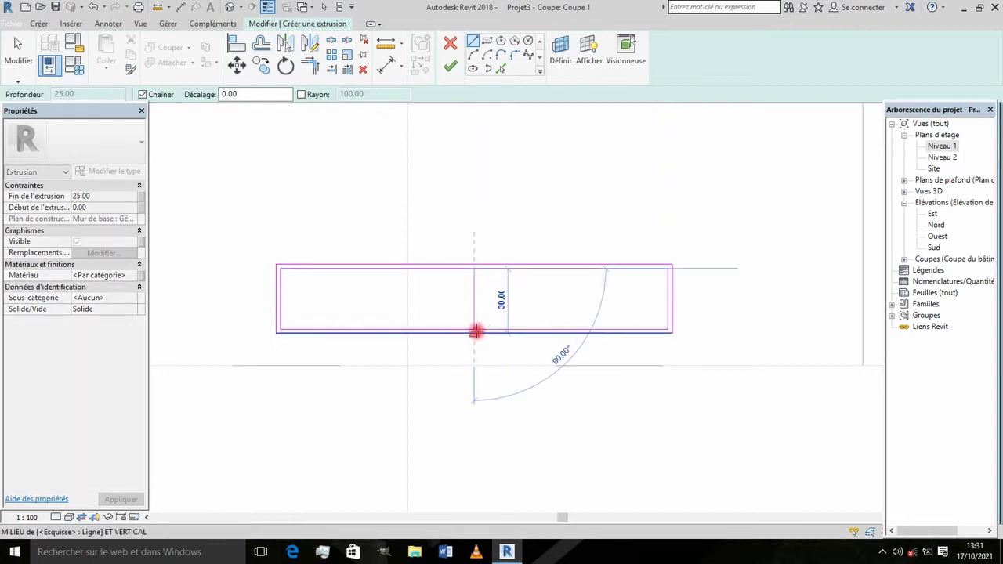
click(472, 329)
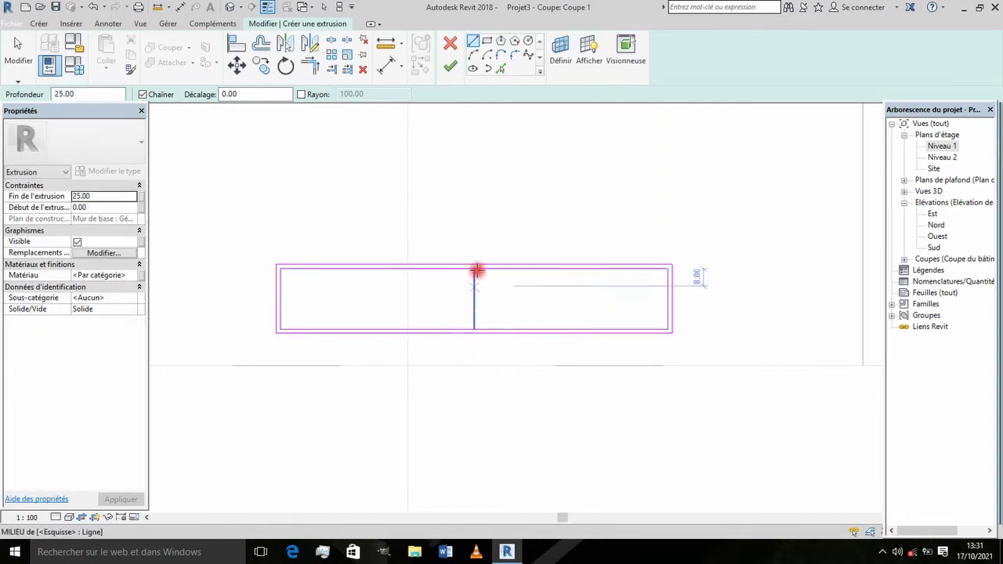
click(261, 43)
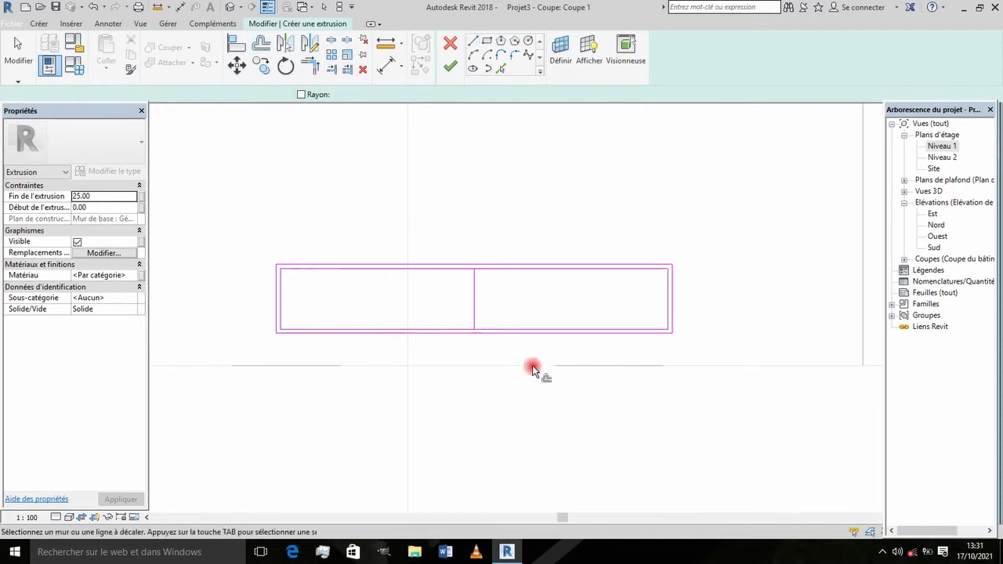
click(476, 305)
key(Escape)
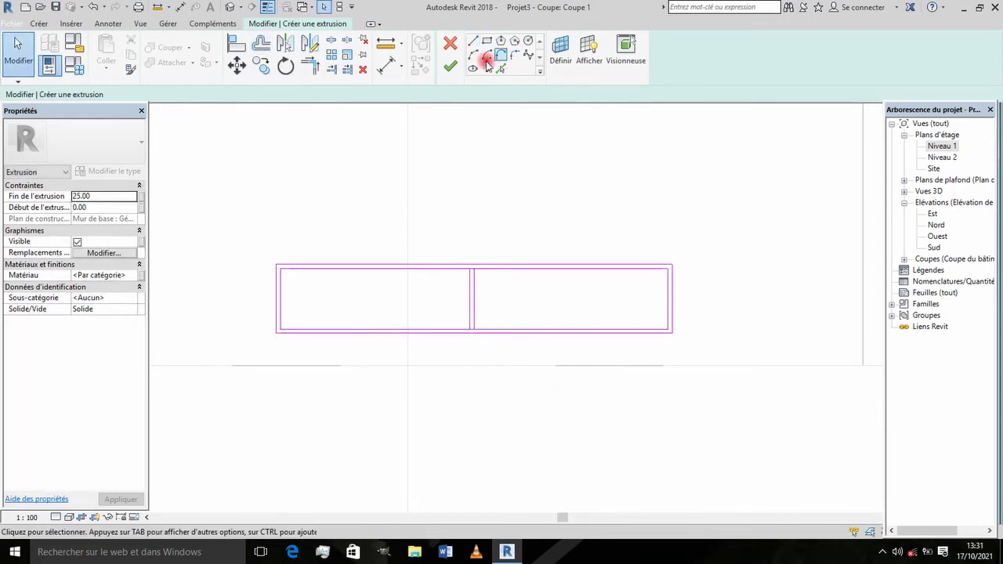
Copy the middle divider 50 to each side.
click(473, 45)
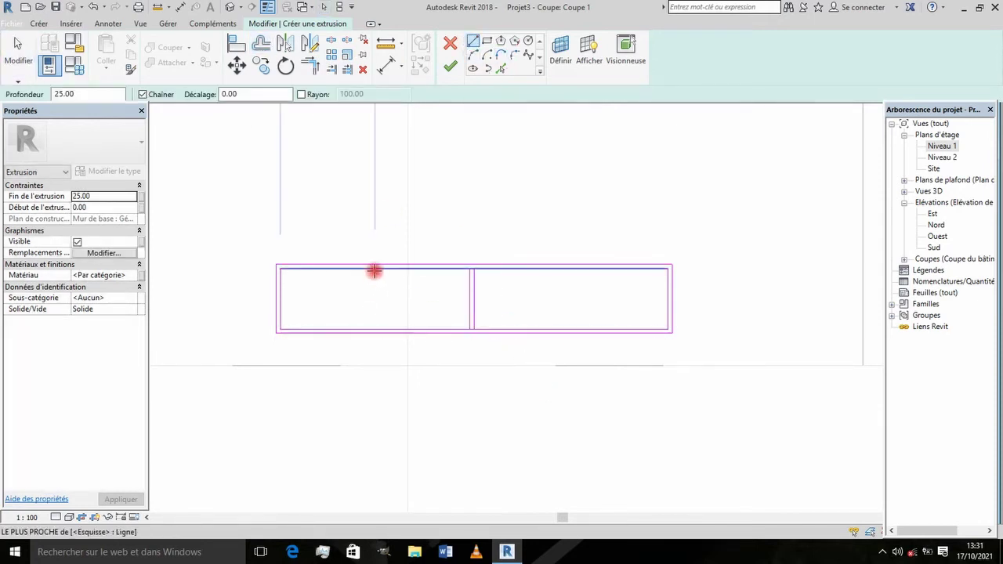
click(261, 43)
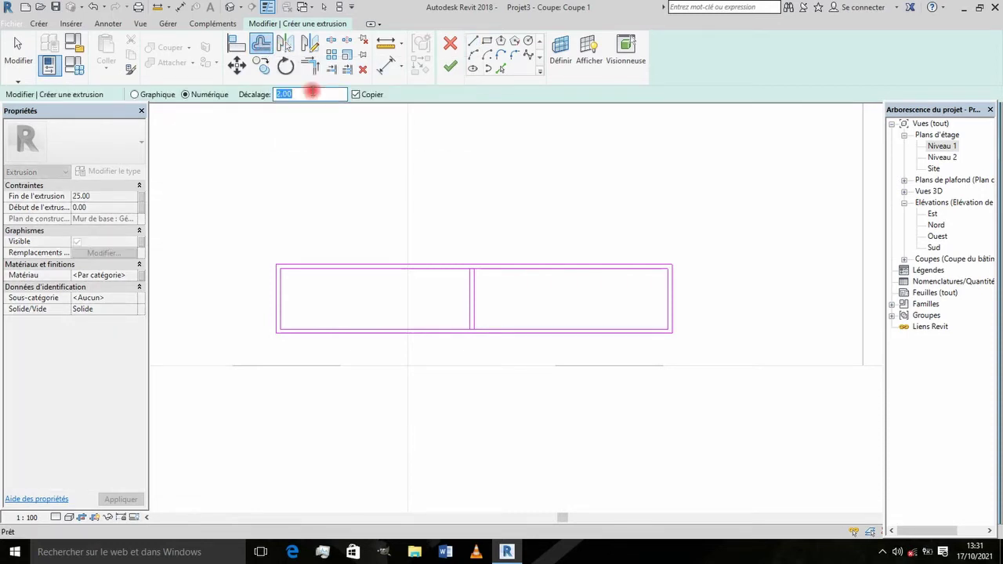
click(467, 298)
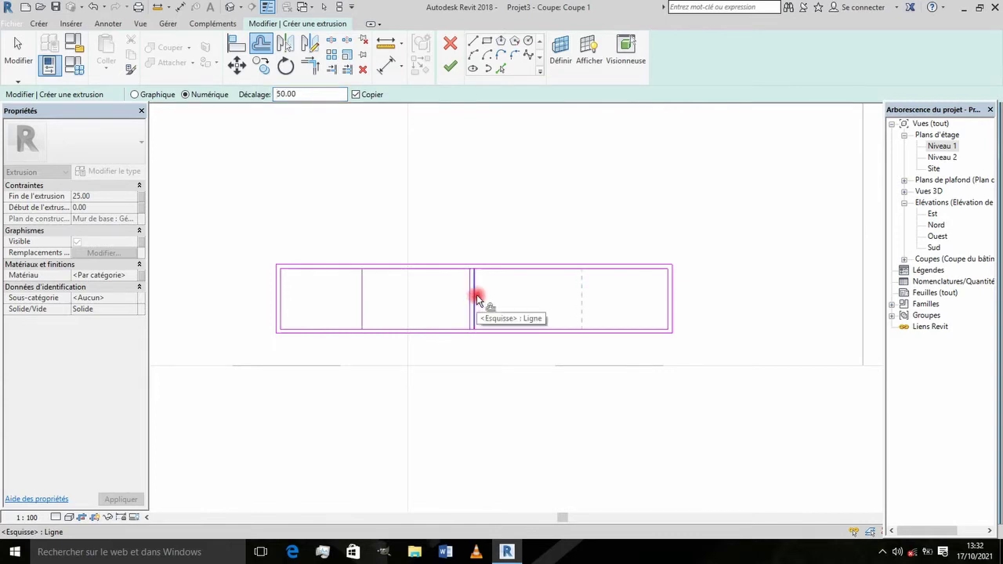
click(476, 294)
Double the left and right dividers 2.00 apart and delete the stray line outside the frame.
scroll(380, 276, up, 1)
click(284, 67)
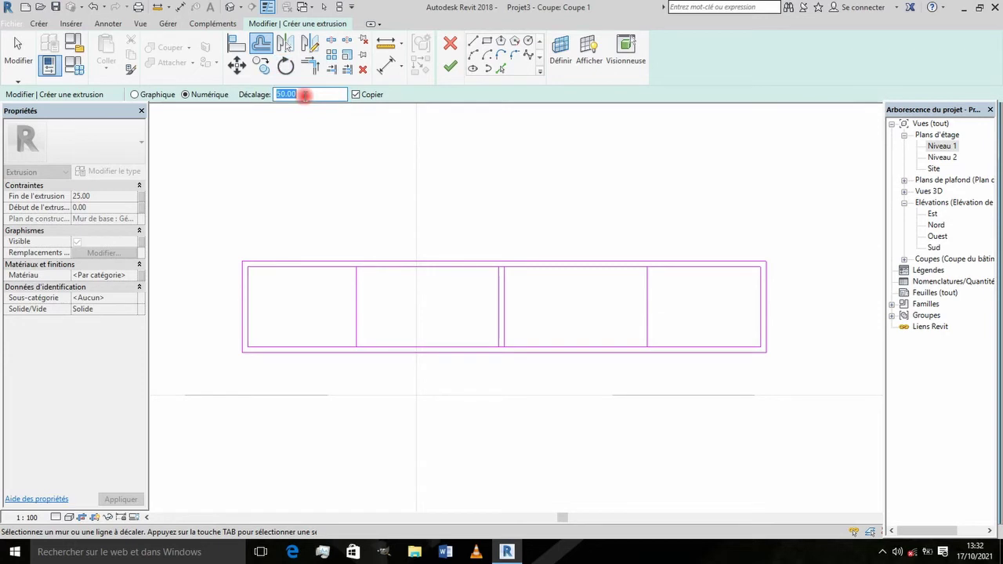
click(354, 287)
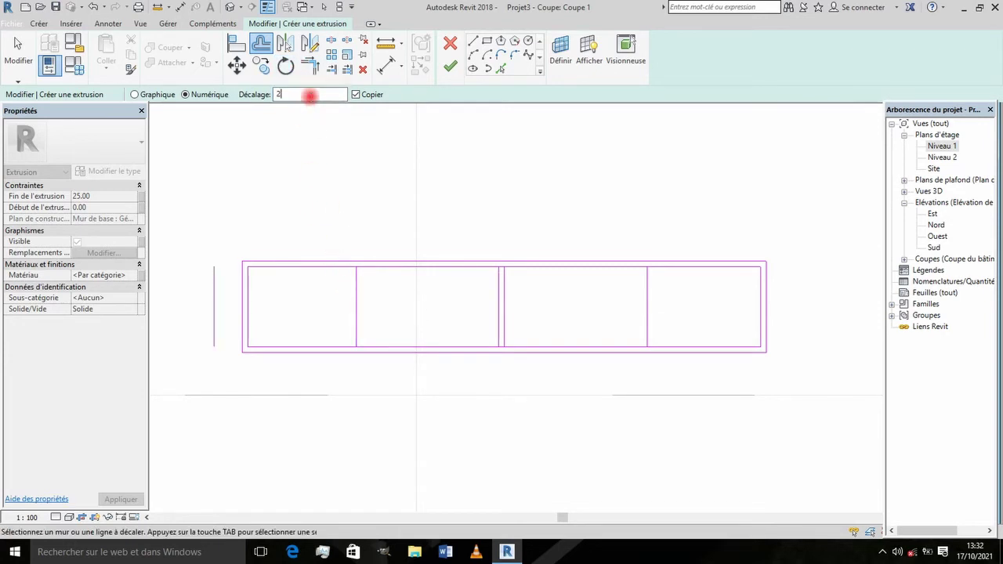
click(358, 306)
click(644, 310)
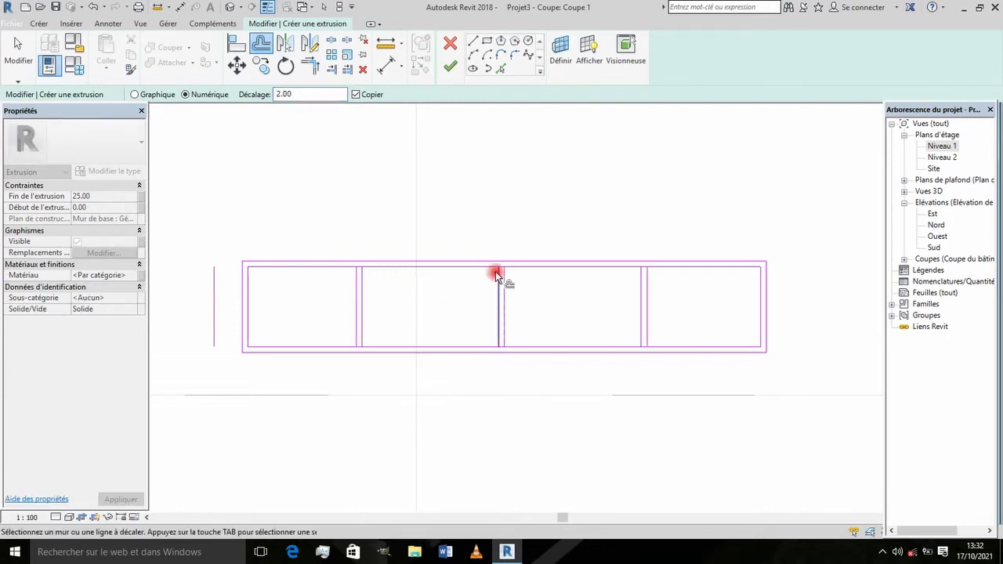
scroll(495, 271, down, 2)
scroll(465, 297, up, 2)
key(Escape)
key(Escape)
click(219, 288)
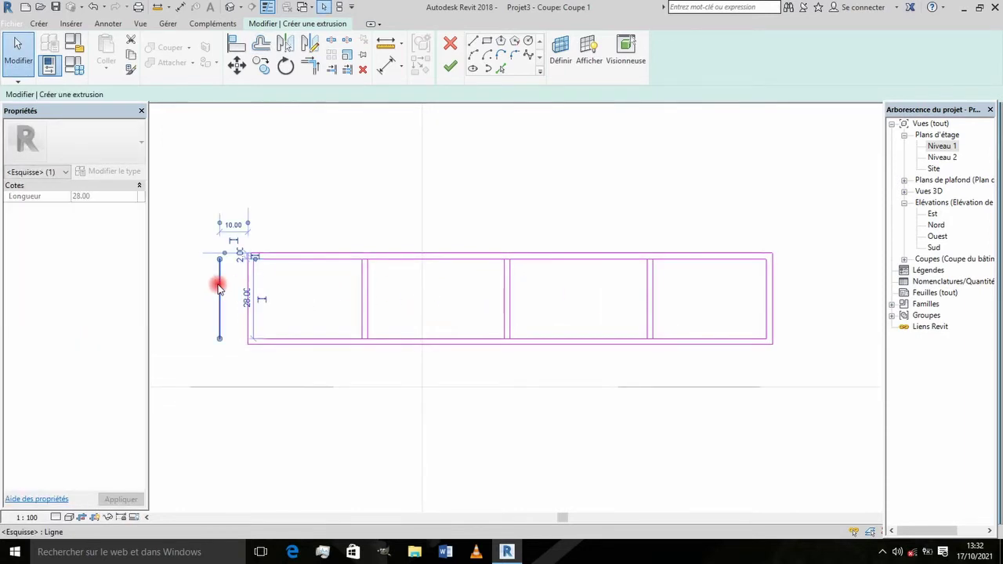
key(Delete)
scroll(412, 302, up, 1)
scroll(399, 270, down, 1)
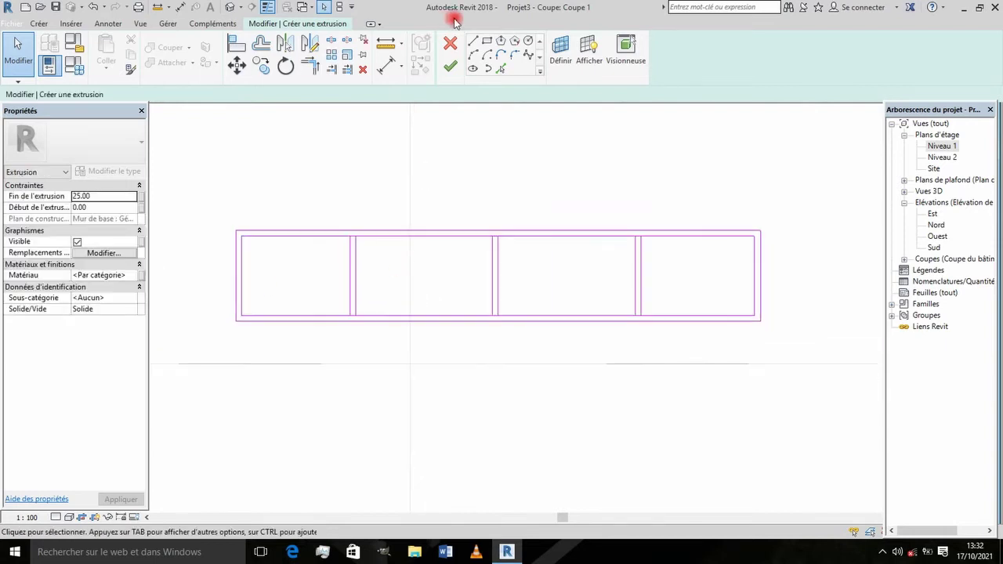
Split the top and bottom frame lines at each of the three dividers.
click(331, 43)
scroll(365, 240, up, 2)
scroll(334, 206, up, 2)
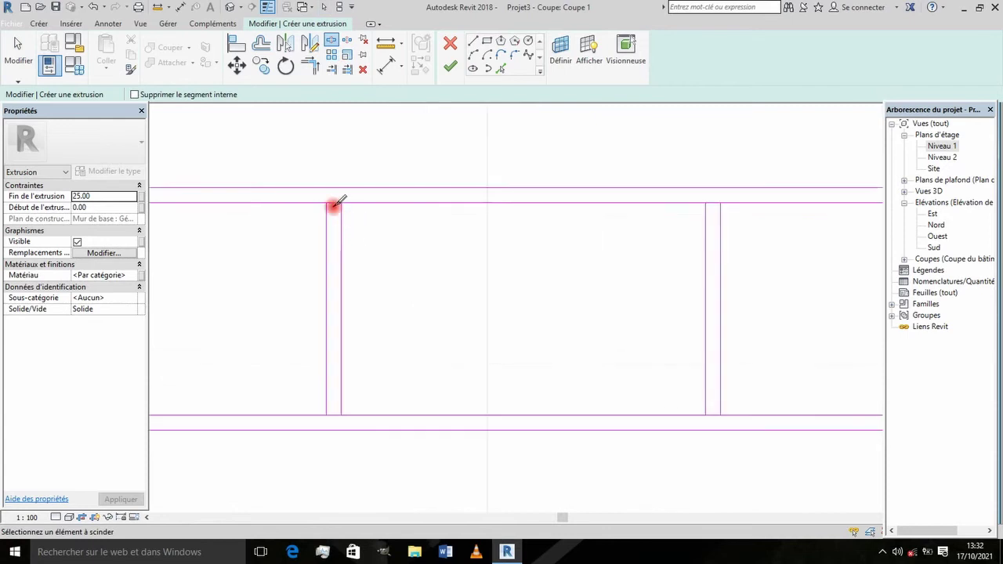
click(335, 203)
scroll(337, 227, down, 3)
scroll(336, 291, up, 2)
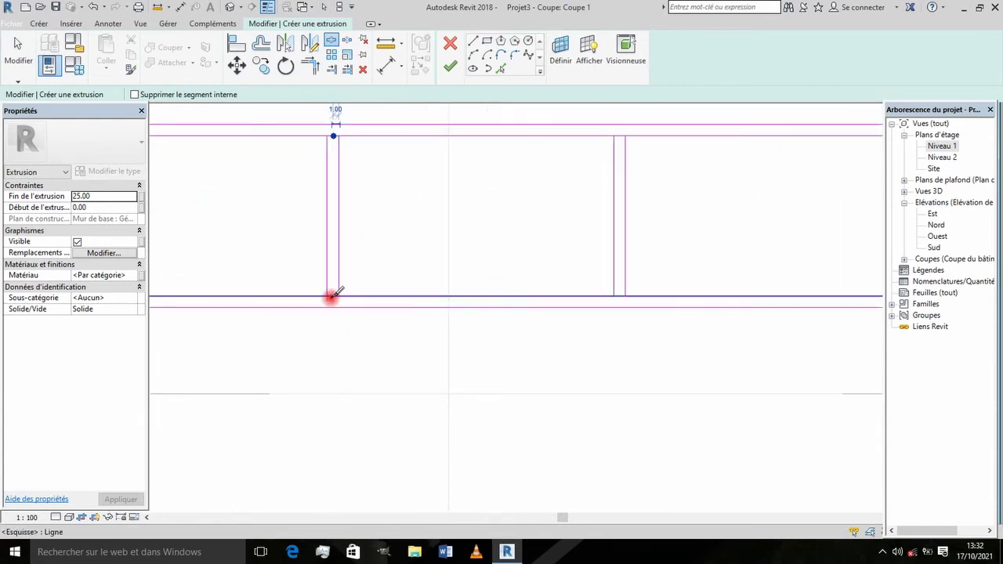
scroll(336, 292, up, 1)
scroll(336, 293, up, 1)
click(336, 294)
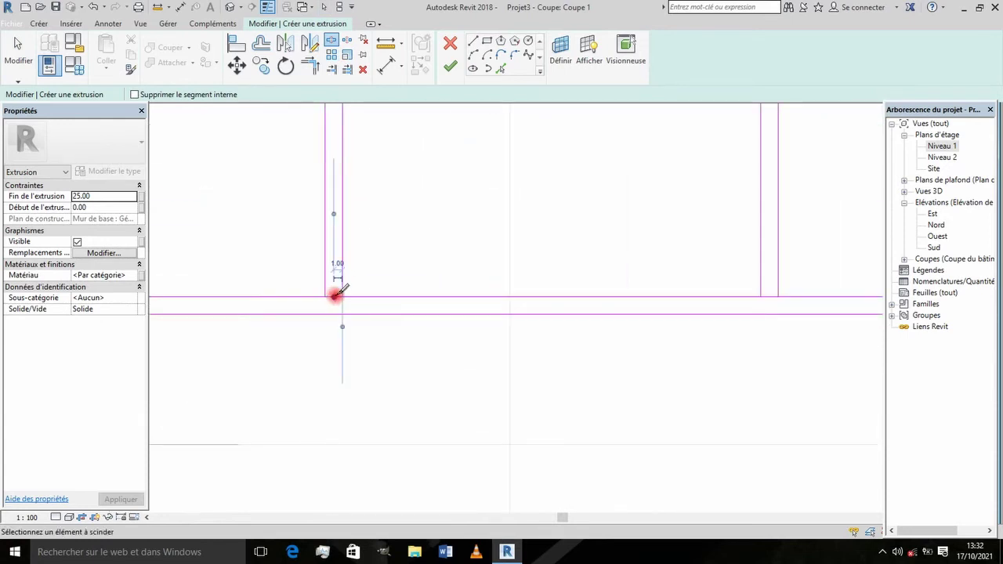
scroll(335, 294, down, 3)
scroll(537, 290, up, 1)
scroll(506, 292, up, 1)
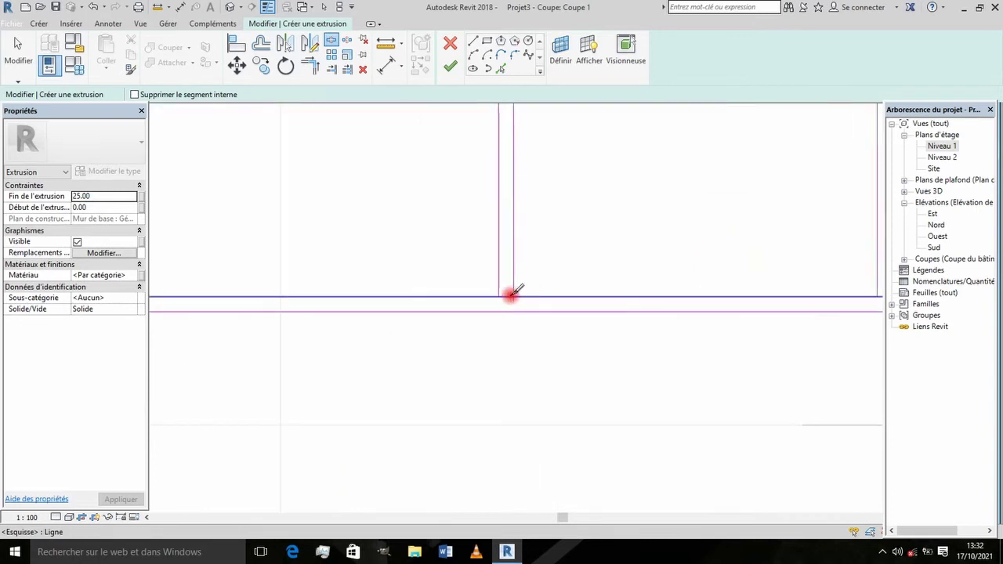
click(506, 295)
scroll(507, 292, down, 3)
scroll(506, 202, up, 3)
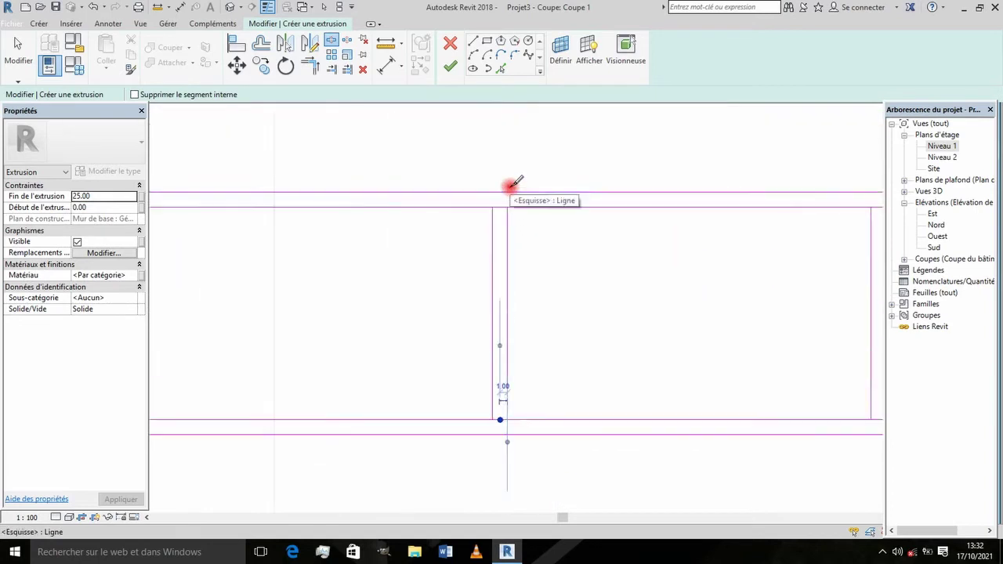
scroll(501, 206, up, 1)
click(499, 208)
scroll(502, 208, down, 1)
scroll(501, 208, down, 2)
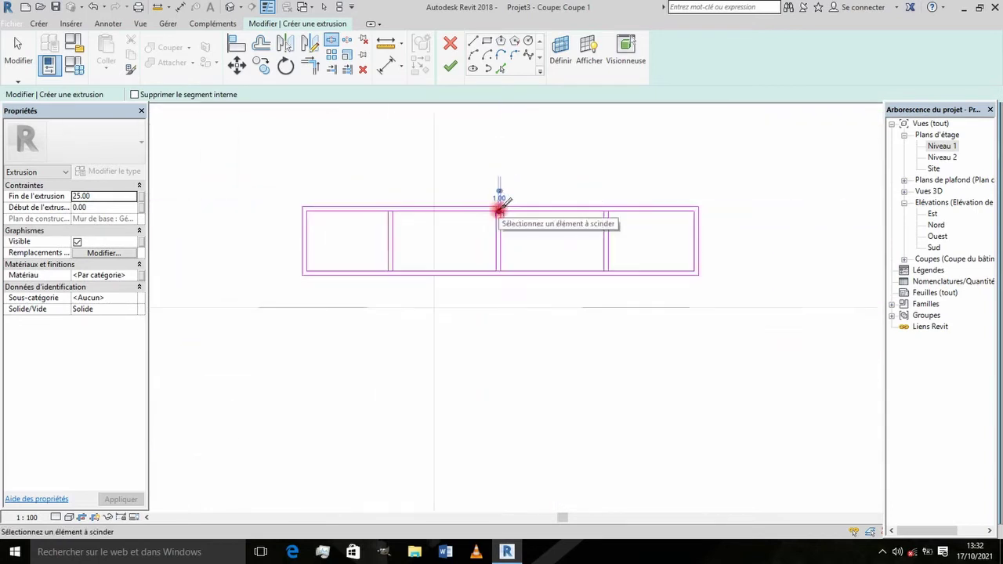
scroll(604, 206, up, 1)
scroll(610, 208, up, 1)
scroll(611, 208, up, 1)
click(611, 208)
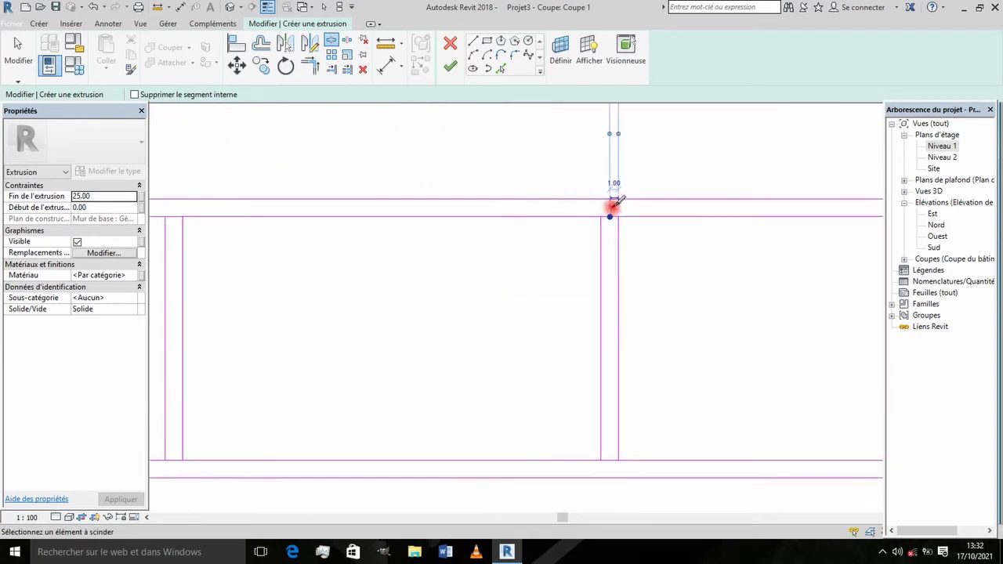
scroll(608, 209, down, 3)
scroll(616, 228, up, 1)
scroll(607, 282, up, 2)
scroll(601, 280, up, 1)
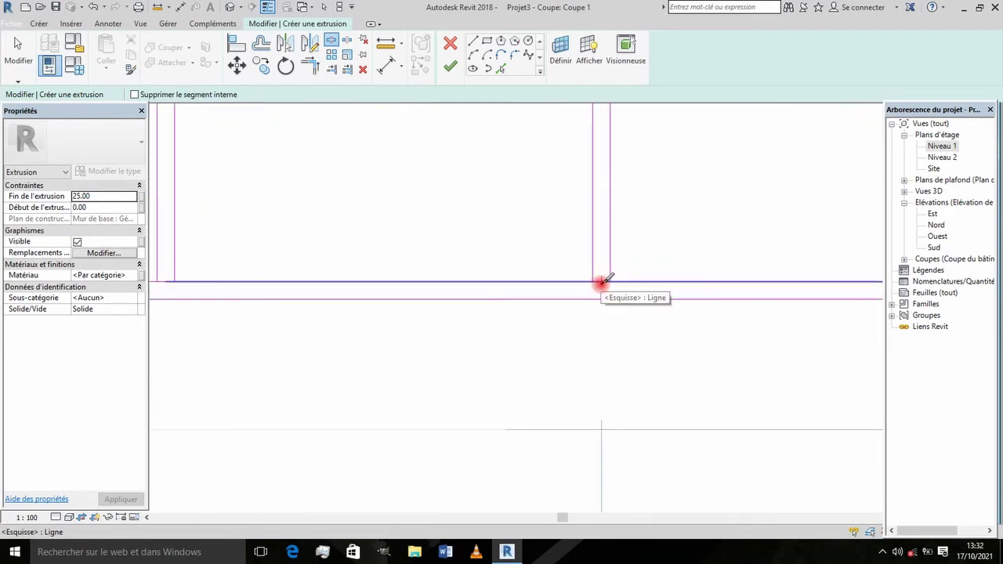
click(603, 281)
scroll(604, 279, down, 2)
scroll(600, 268, down, 1)
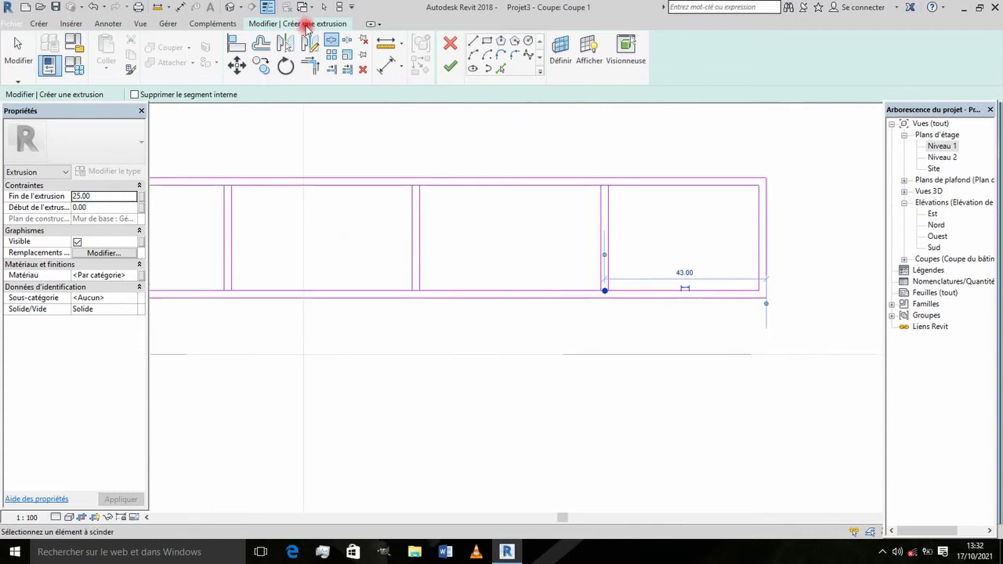
Trim the top-left and bottom sketch lines into clean corners.
click(317, 64)
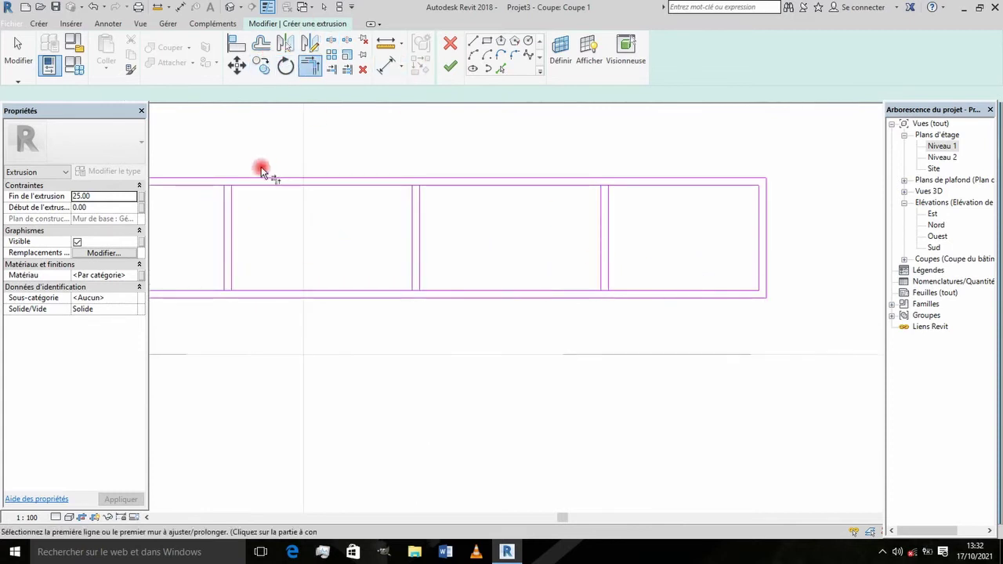
scroll(235, 171, up, 3)
scroll(224, 196, down, 1)
click(242, 194)
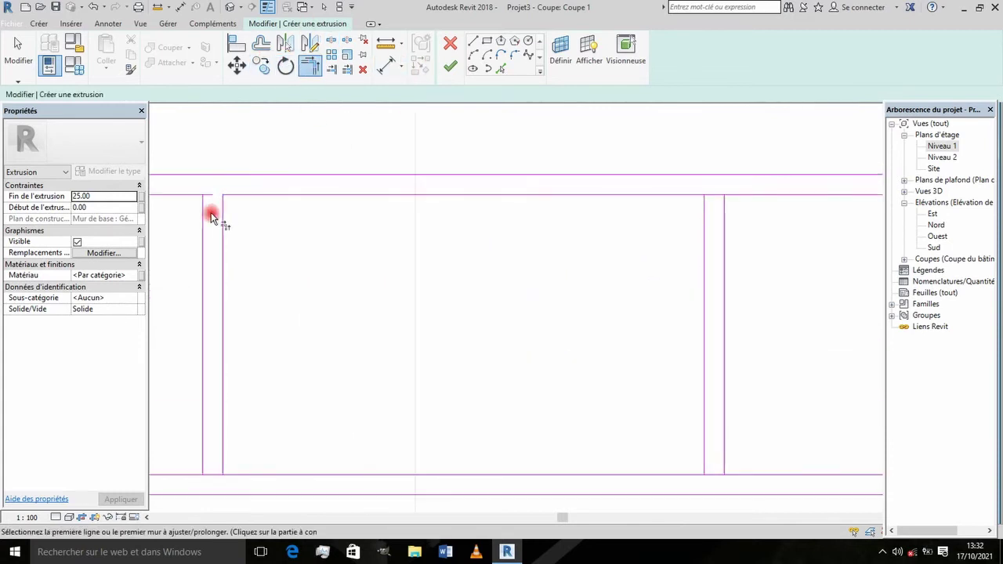
click(223, 201)
scroll(298, 251, down, 2)
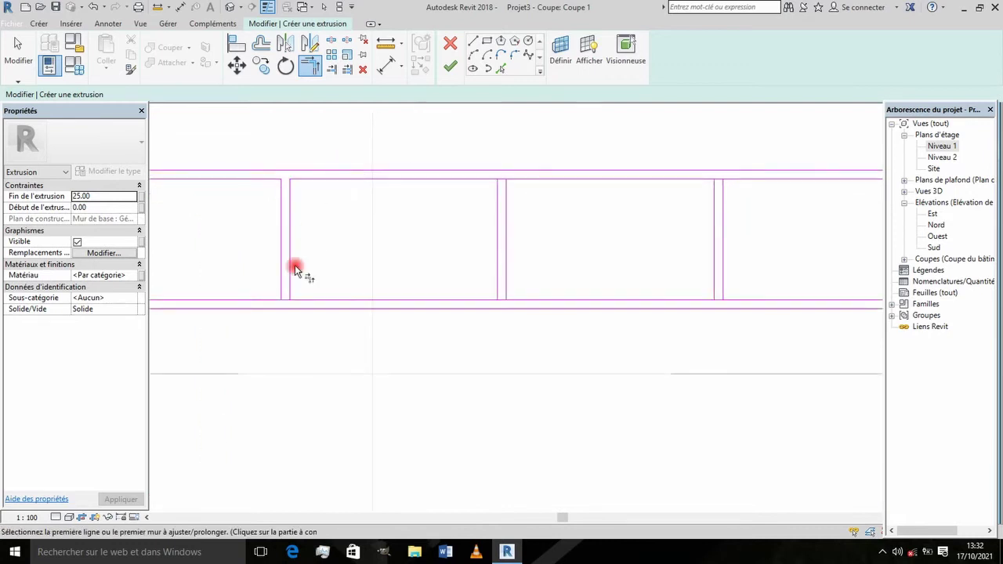
scroll(267, 298, up, 2)
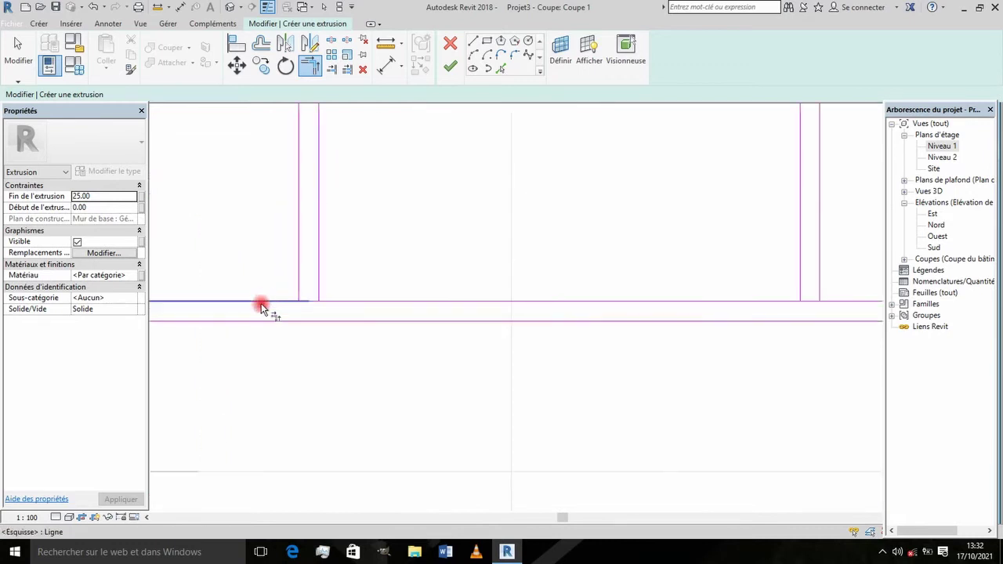
click(340, 303)
scroll(656, 285, down, 3)
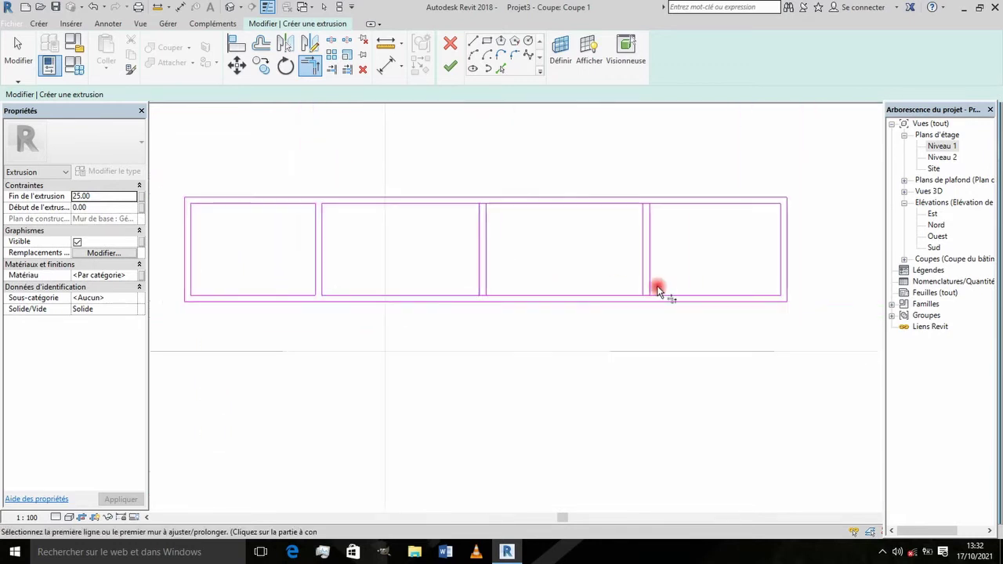
scroll(488, 291, up, 2)
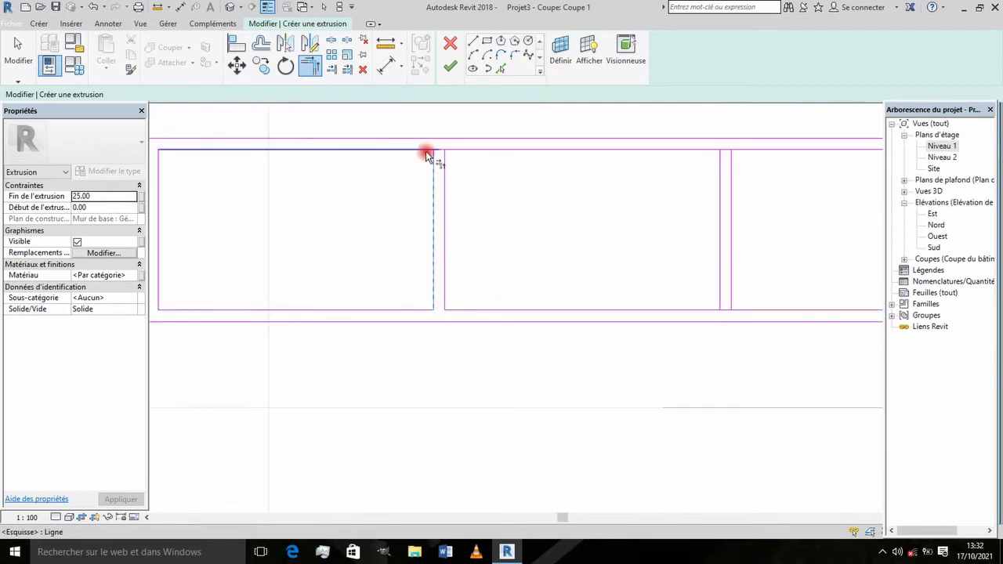
Finish the four-bay sketch as a solid extrusion.
scroll(462, 152, down, 3)
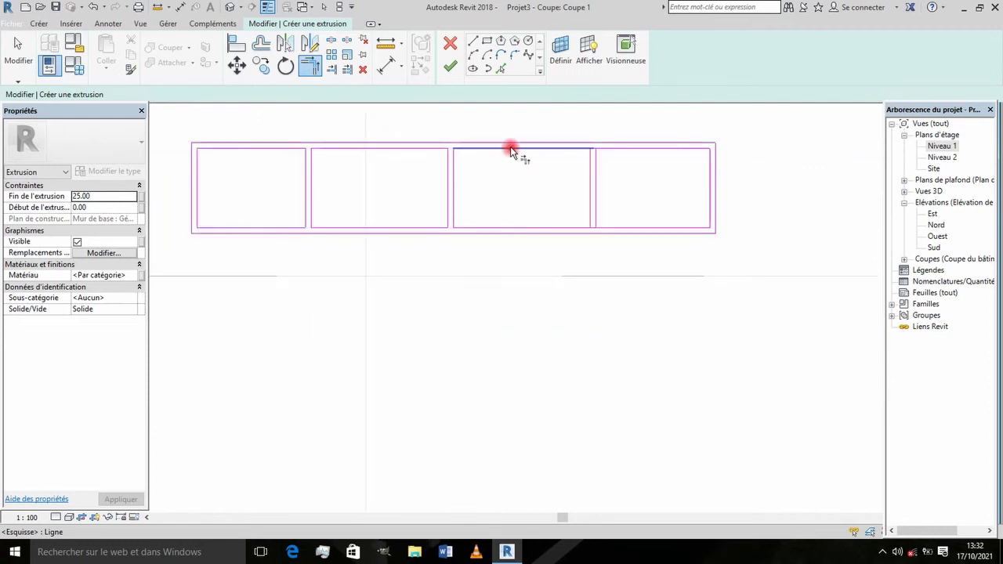
scroll(568, 153, up, 2)
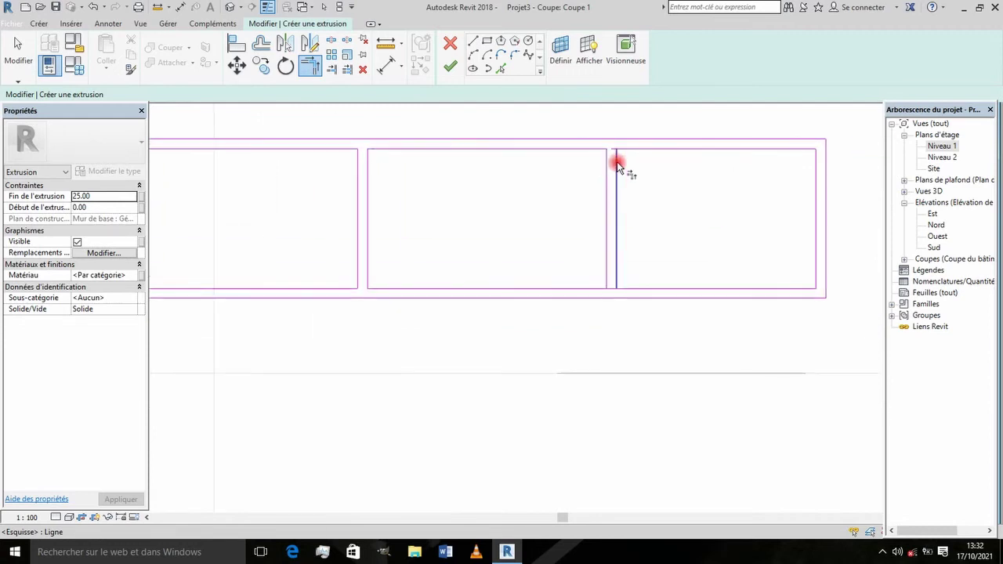
scroll(624, 157, down, 3)
scroll(626, 208, up, 2)
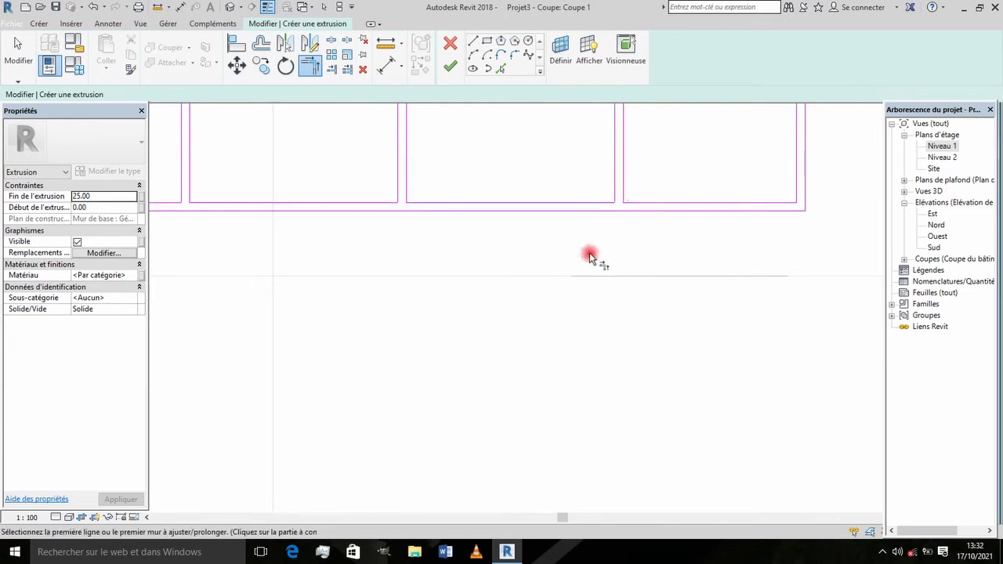
scroll(591, 255, down, 3)
middle_drag(436, 117, 488, 234)
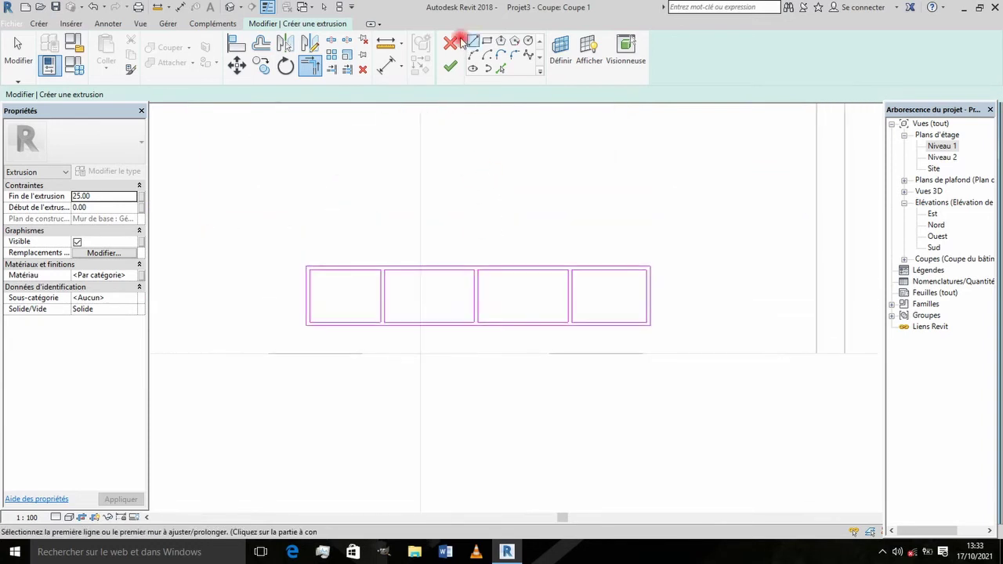
click(450, 70)
Inspect the four-bay shelf against the wall in the default 3D view, then finish the in-place family.
click(488, 245)
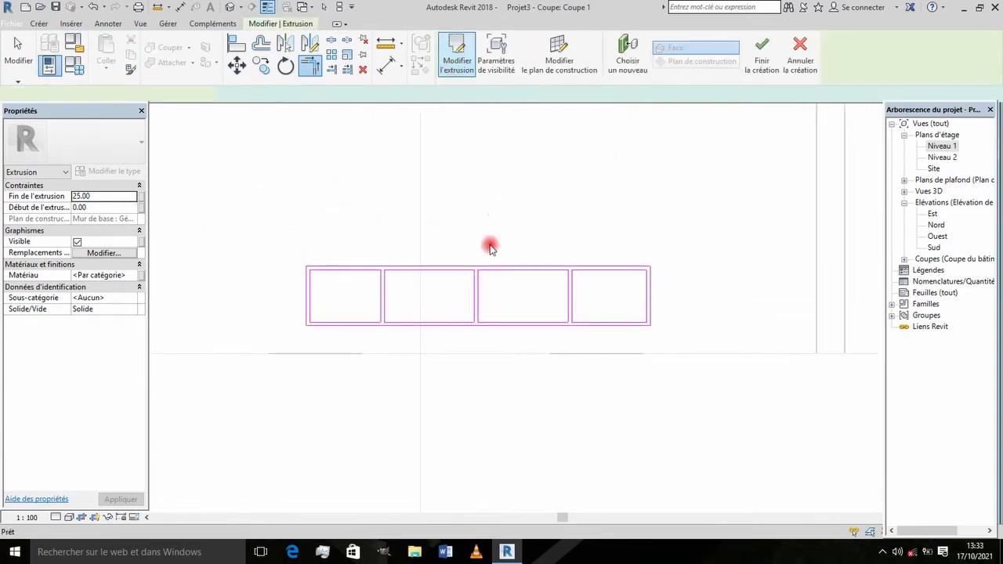
key(Escape)
click(225, 5)
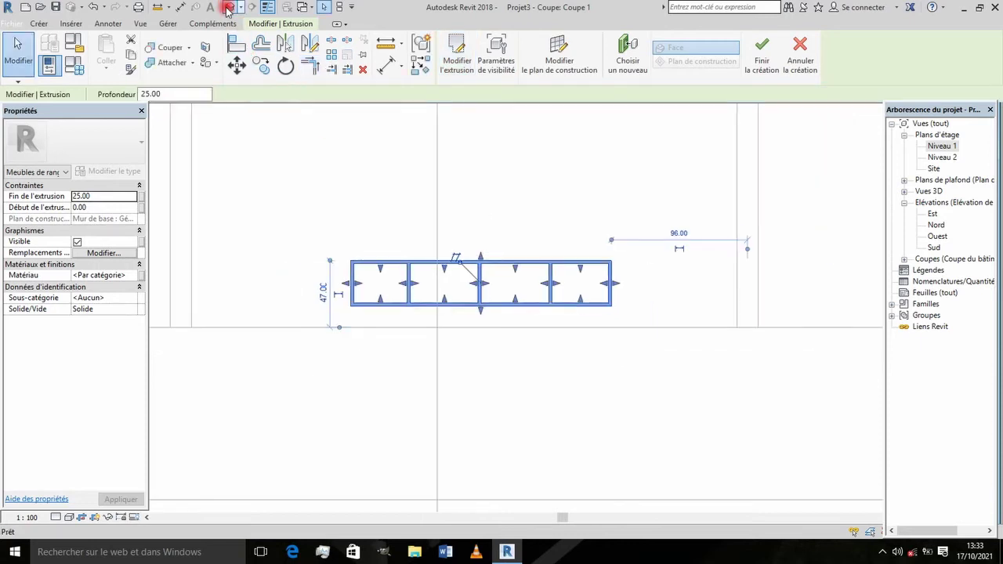
mouse_move(650, 332)
shift+middle_down()
mouse_move(700, 340)
mouse_move(520, 320)
mouse_move(673, 331)
mouse_move(543, 289)
mouse_move(467, 313)
shift+middle_up()
scroll(543, 290, up, 2)
scroll(462, 302, up, 2)
scroll(458, 274, up, 2)
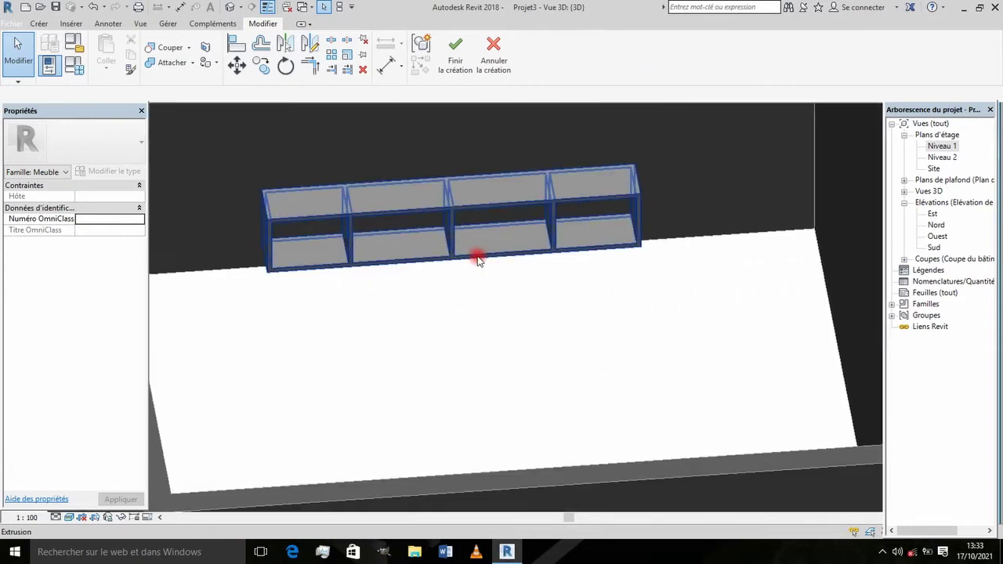
scroll(475, 253, down, 3)
mouse_move(571, 342)
shift+middle_down()
mouse_move(602, 358)
mouse_move(584, 349)
shift+middle_up()
scroll(580, 345, down, 2)
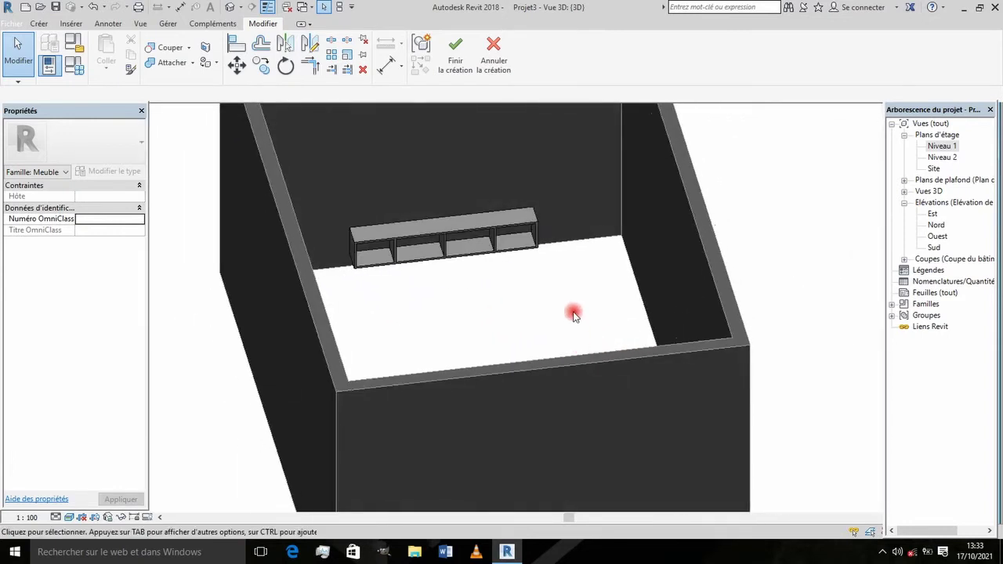
scroll(570, 337, down, 2)
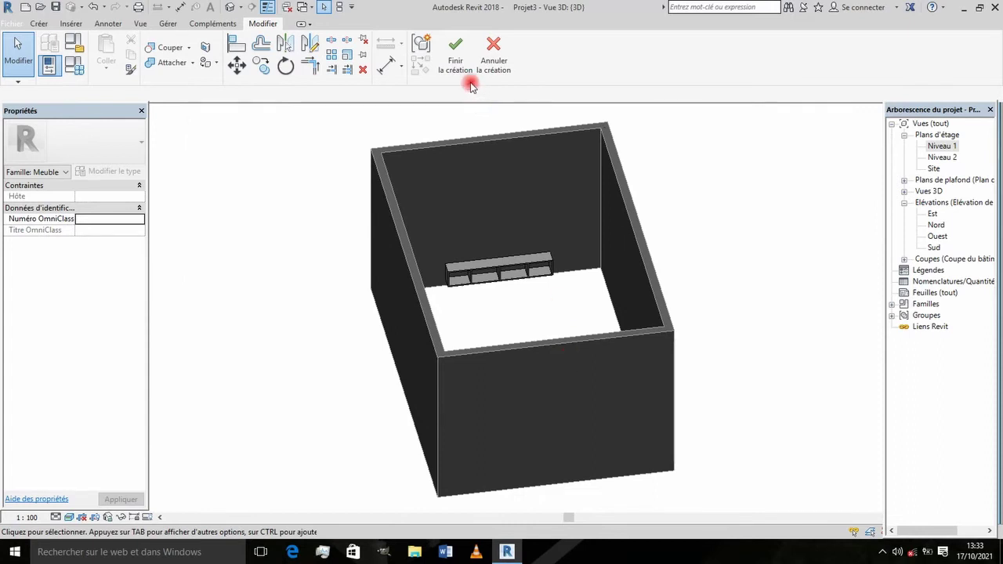
click(450, 47)
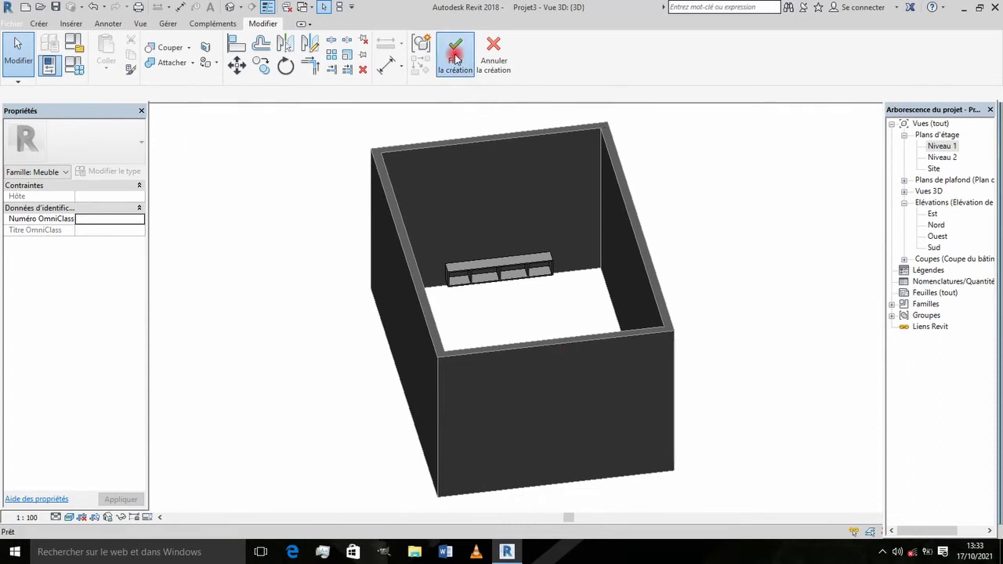
Temporarily hide the front, right and left walls, leaving the back wall and shelf visible.
click(566, 356)
ctrl+click(636, 296)
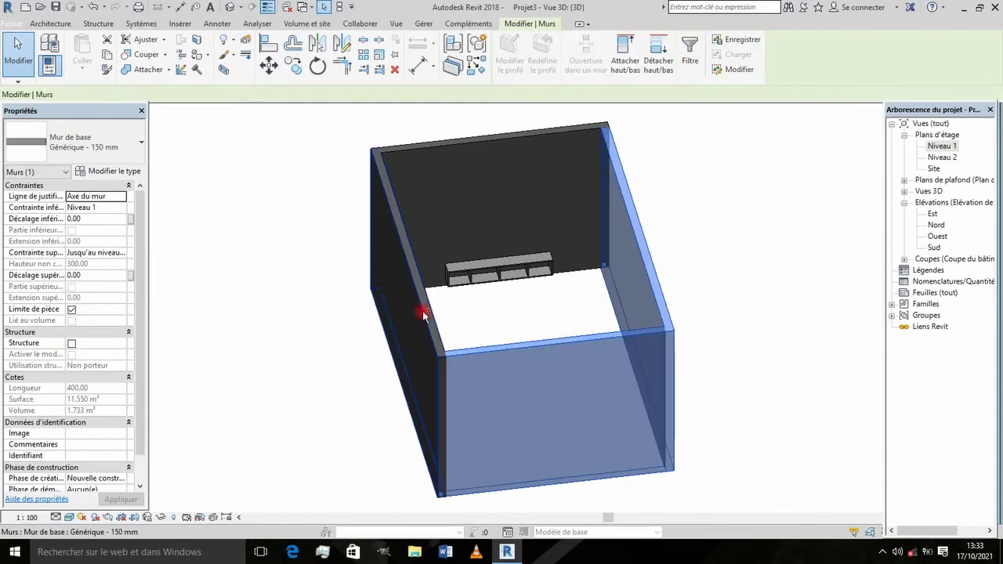
ctrl+click(423, 313)
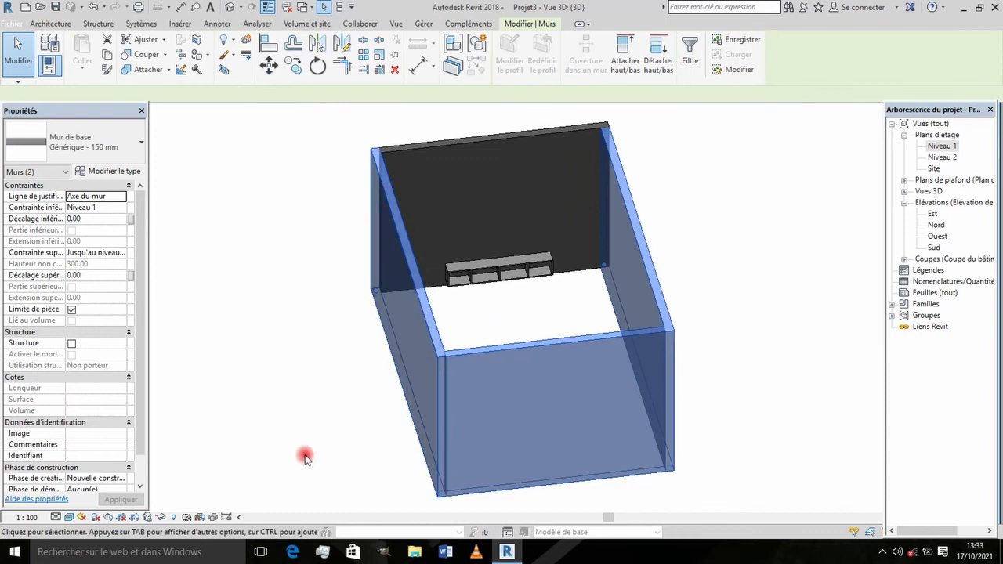
click(160, 517)
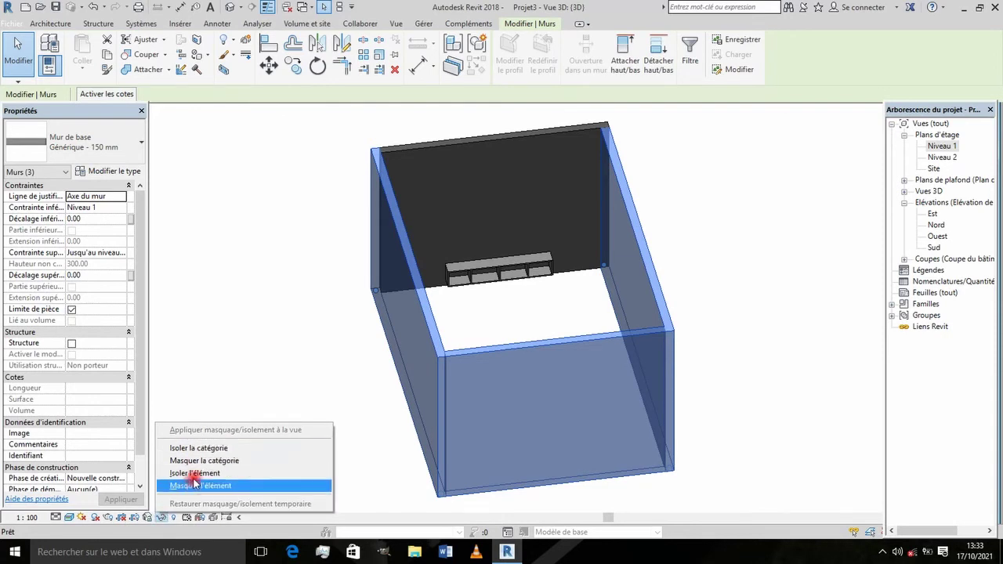
click(196, 485)
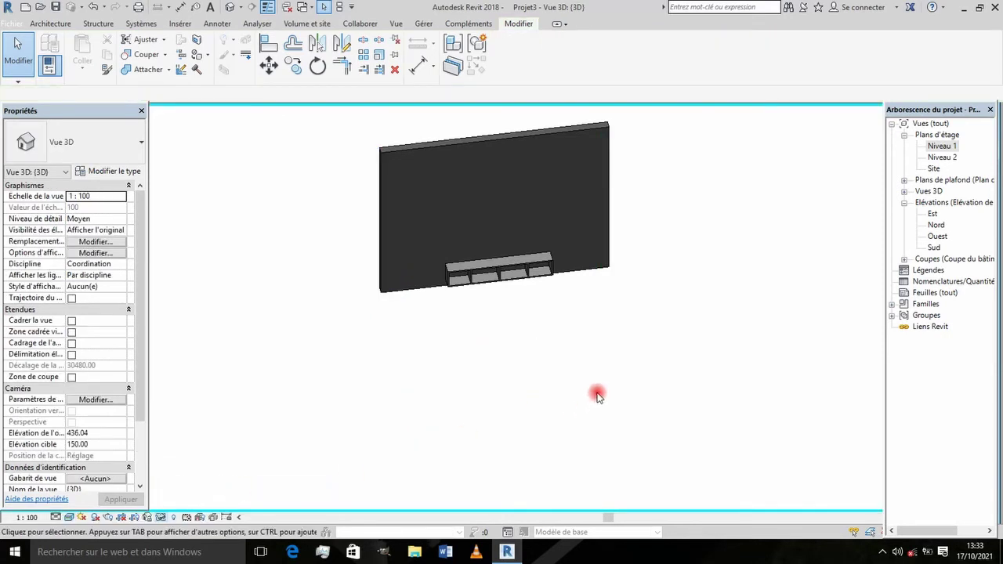
mouse_move(593, 391)
shift+middle_down()
mouse_move(544, 314)
mouse_move(572, 345)
mouse_move(579, 331)
mouse_move(470, 358)
mouse_move(475, 320)
mouse_move(477, 329)
shift+middle_up()
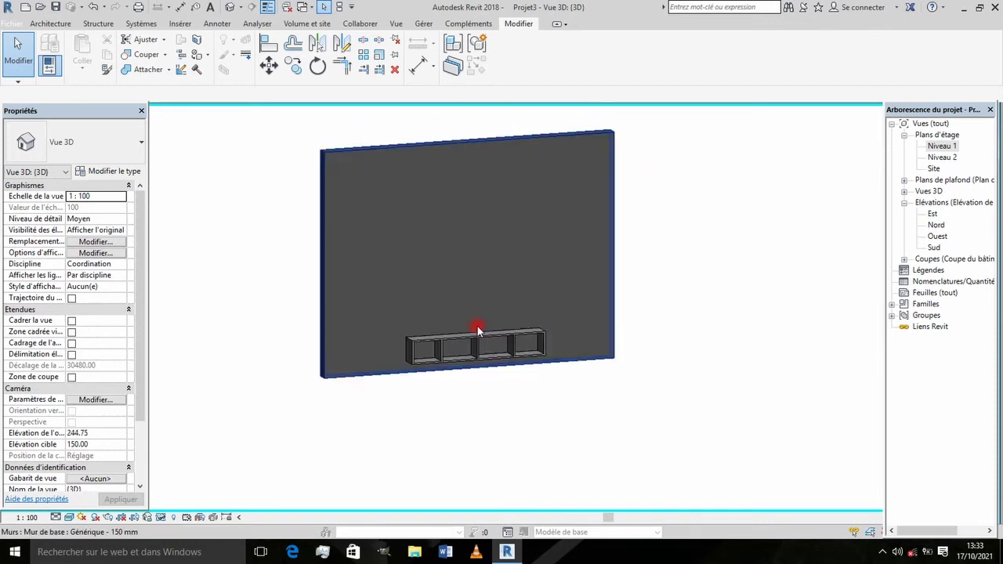
scroll(477, 329, up, 1)
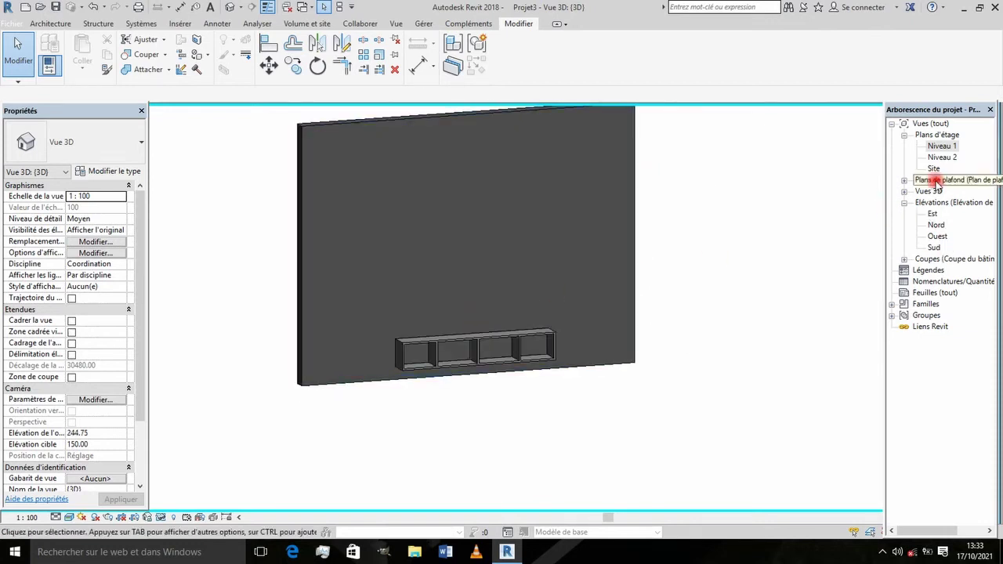
click(904, 205)
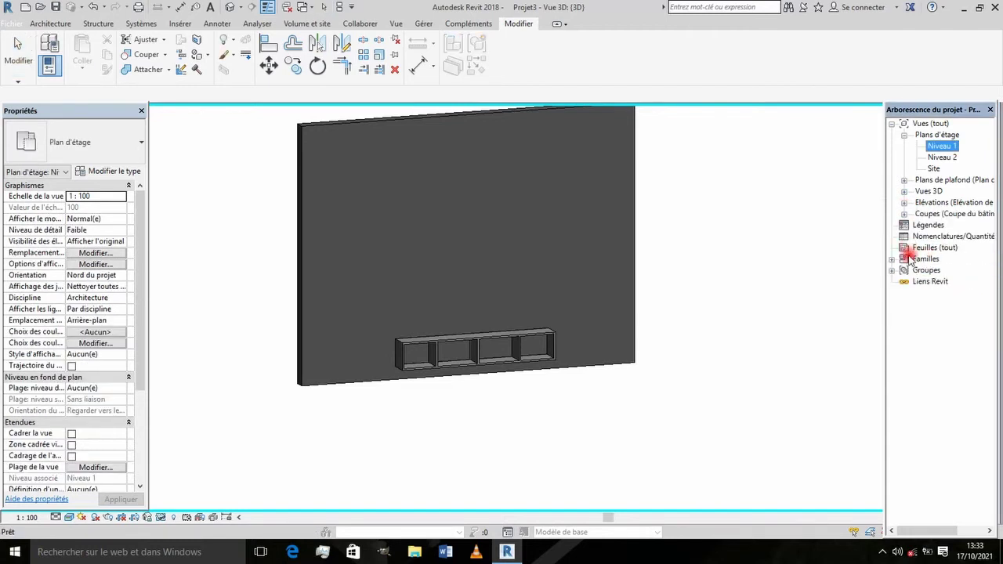
Open the Coupe 1 section and reopen the storage unit for in-place editing.
click(904, 214)
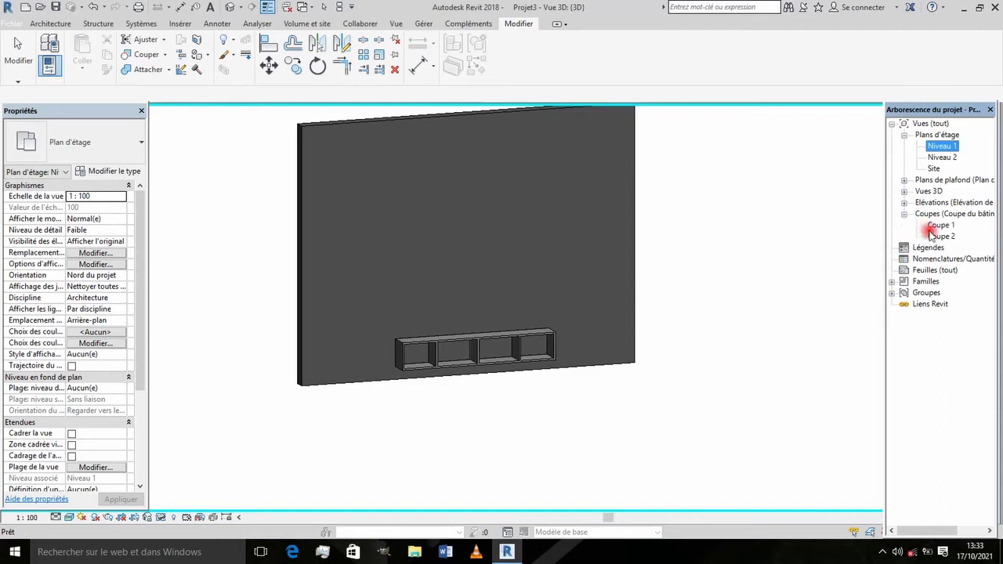
double_click(940, 225)
scroll(485, 321, up, 1)
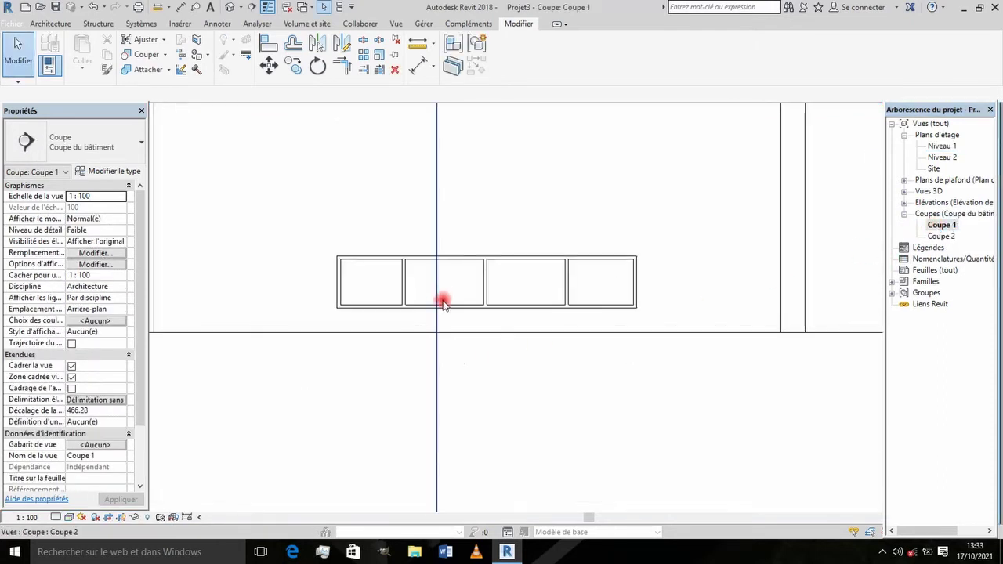
scroll(526, 297, down, 3)
middle_drag(526, 297, 503, 336)
scroll(440, 401, up, 1)
scroll(416, 352, up, 2)
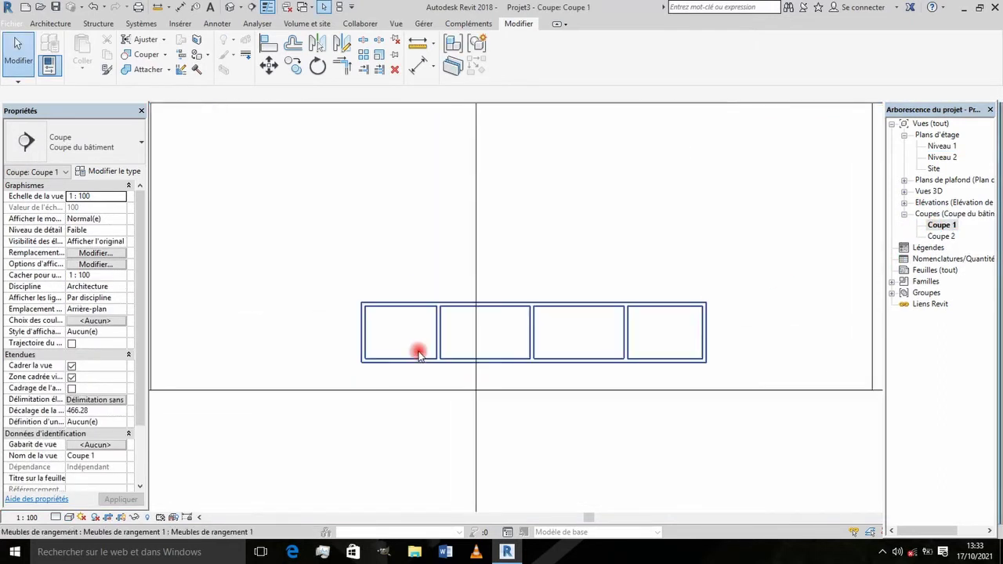
scroll(446, 340, up, 1)
scroll(447, 339, up, 1)
click(436, 342)
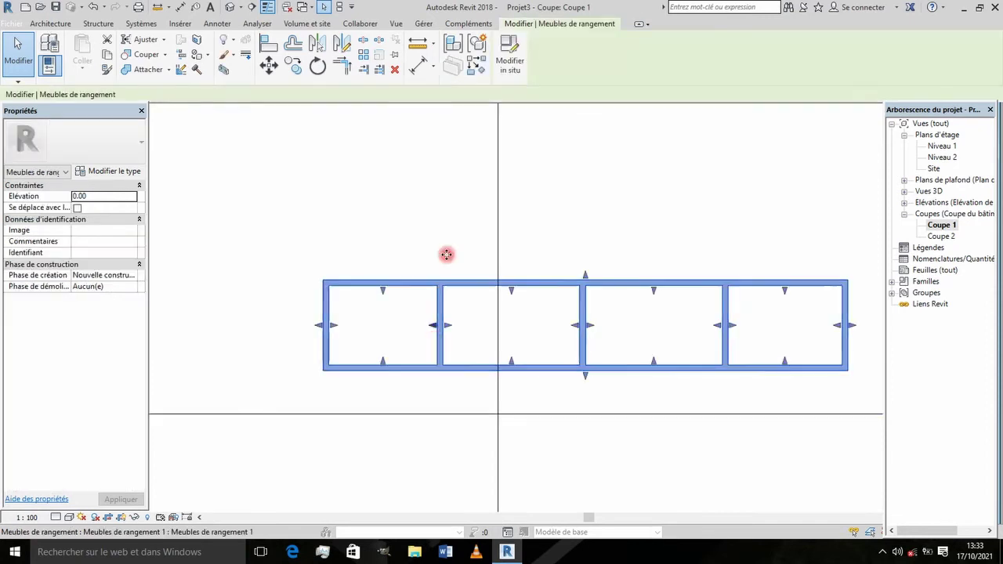
click(510, 61)
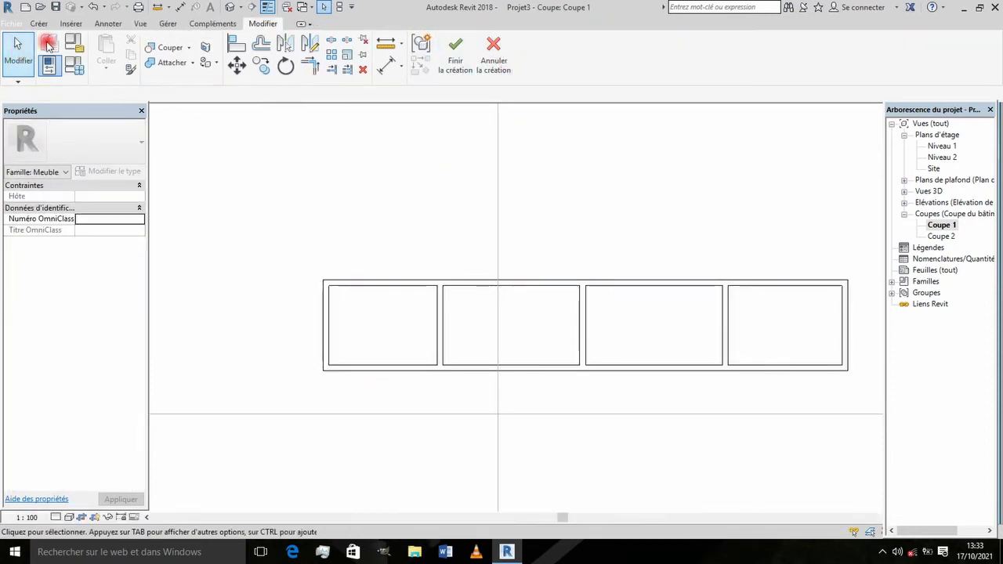
Start a new extrusion whose work plane will be picked.
click(36, 24)
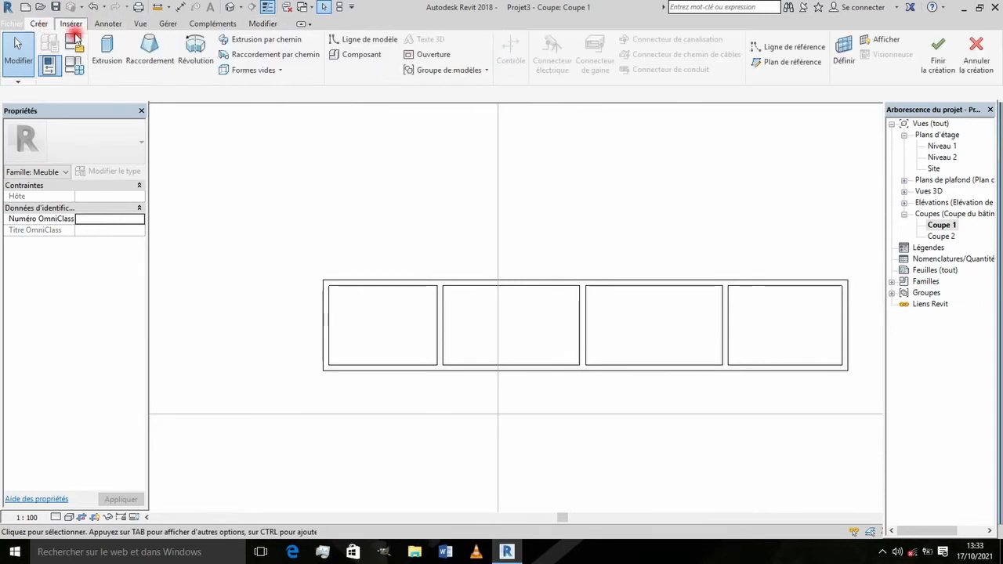
click(107, 47)
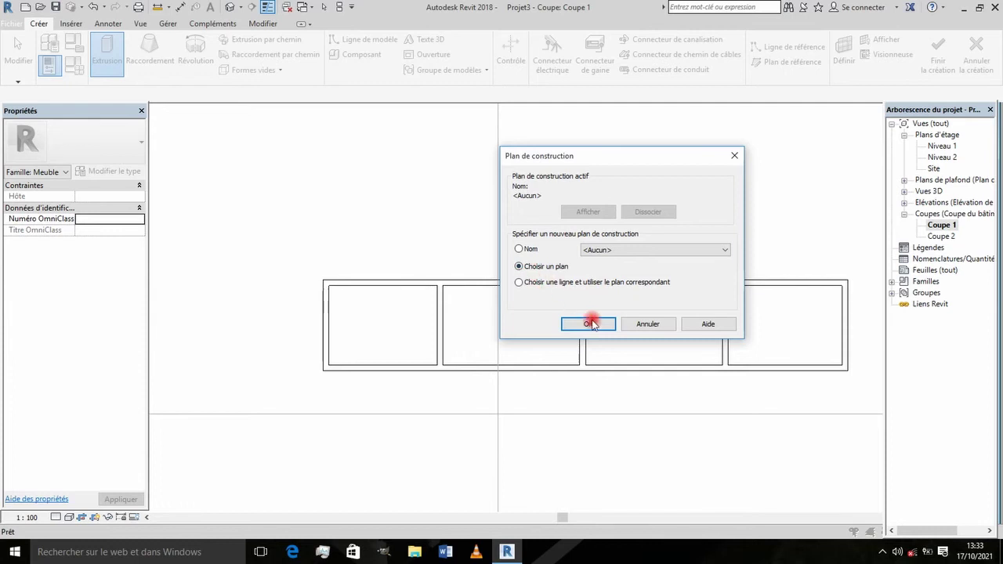
click(590, 323)
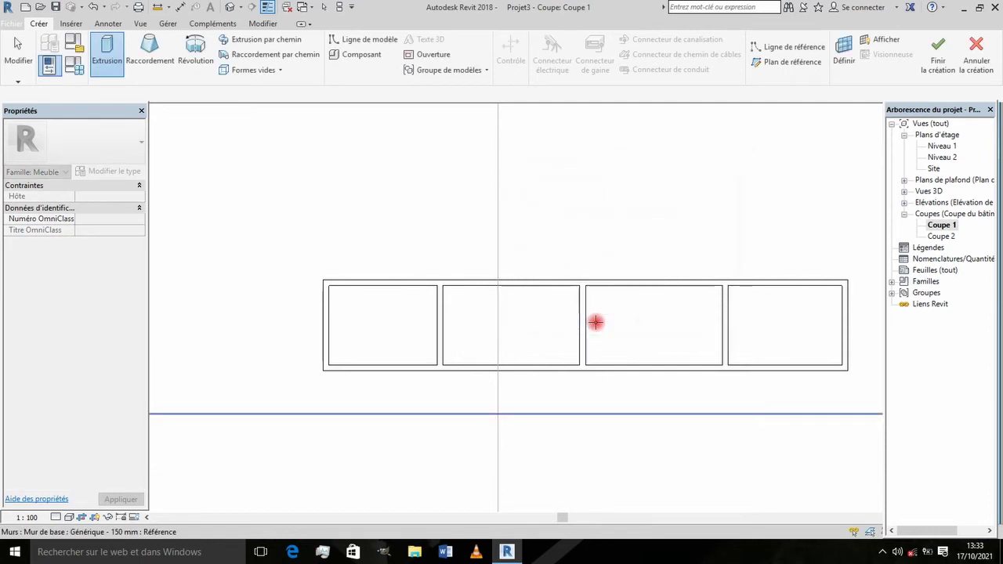
Pick the extrusion's work plane in the section and choose rectangle sketching.
click(405, 324)
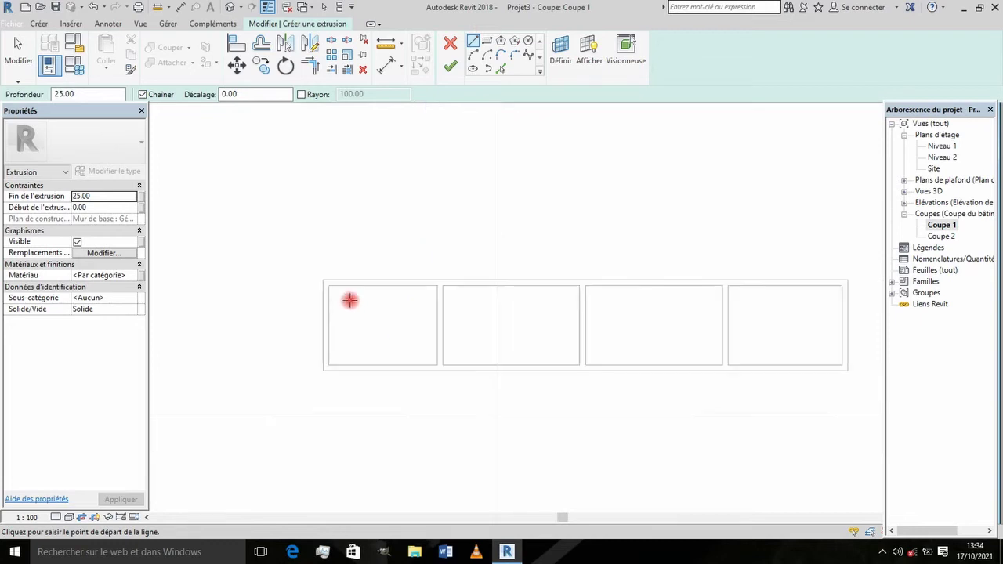
middle_drag(349, 300, 317, 288)
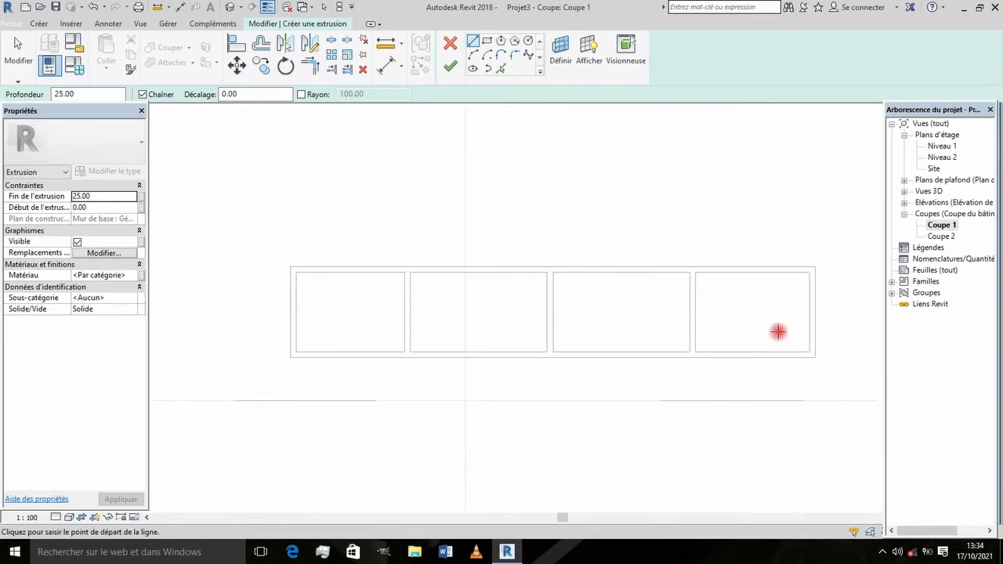
scroll(392, 305, up, 1)
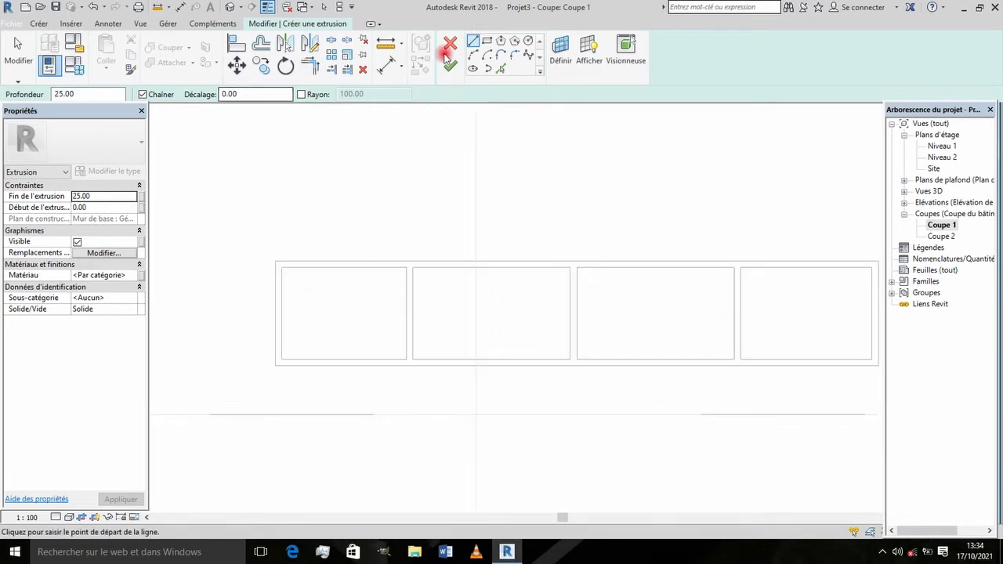
click(489, 40)
text(0.5)
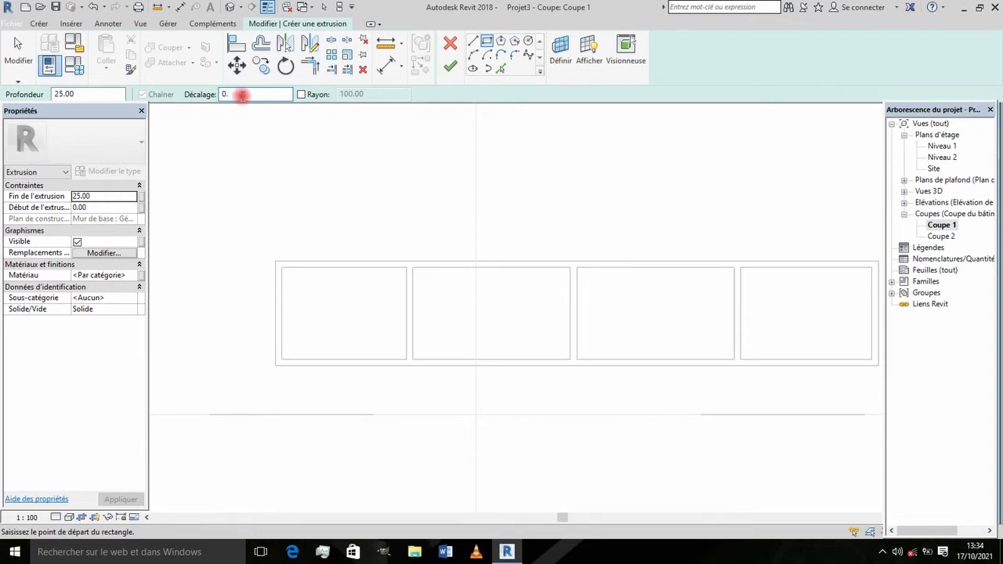
Sketch four rectangles offset -0.50 inside the four bays and finish the extrusion.
click(280, 269)
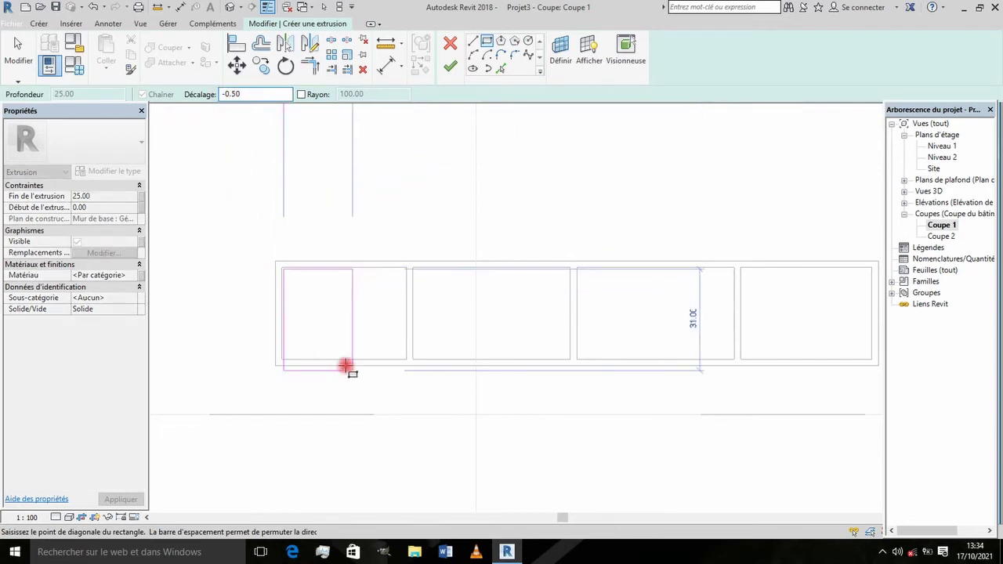
click(405, 357)
click(414, 269)
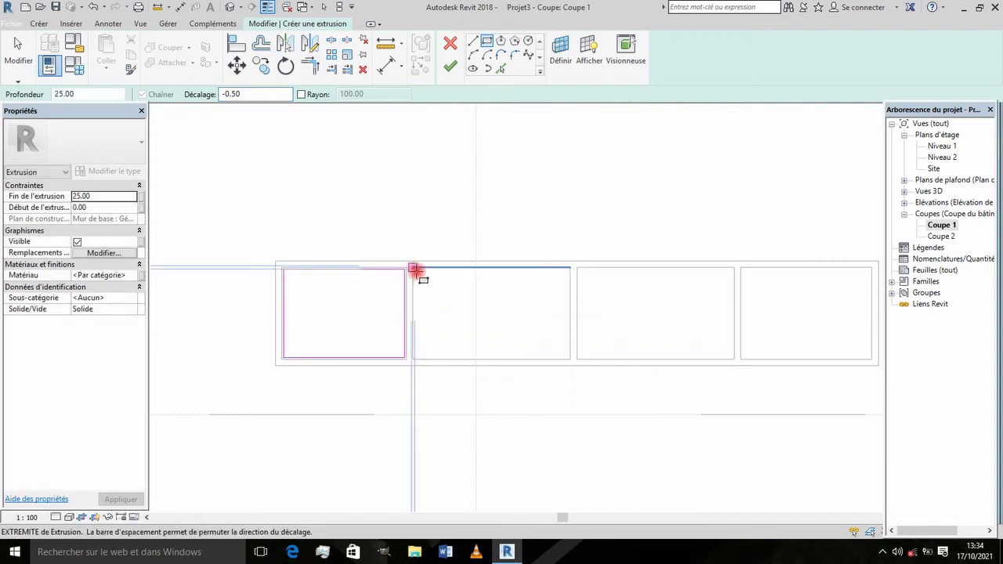
click(568, 359)
click(578, 269)
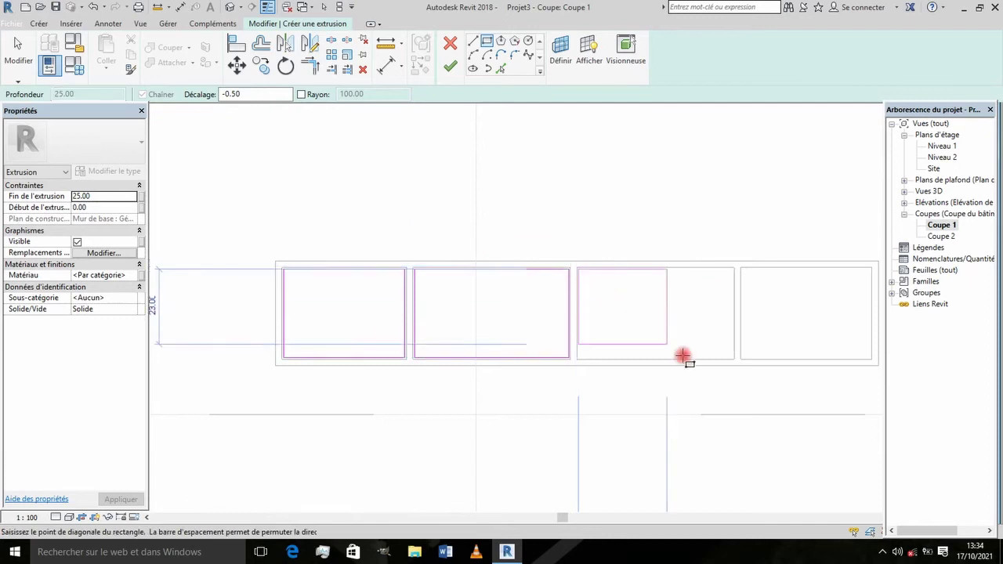
click(733, 358)
click(740, 269)
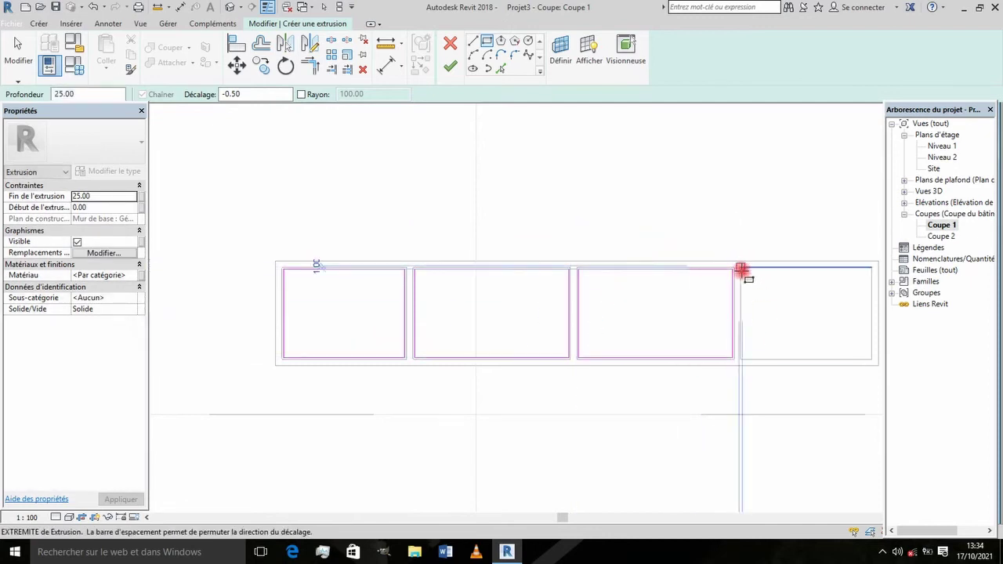
click(871, 359)
scroll(520, 308, down, 2)
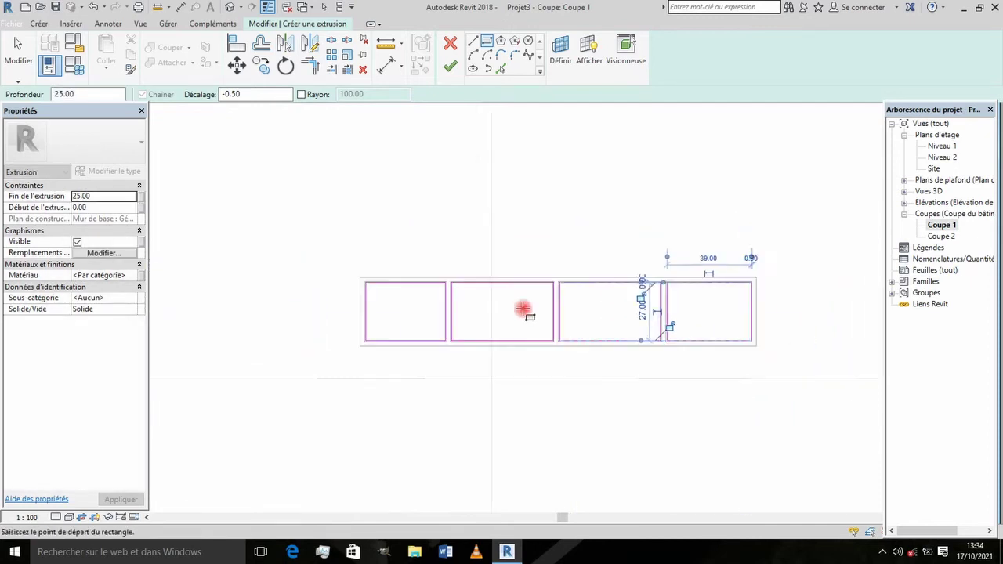
click(452, 68)
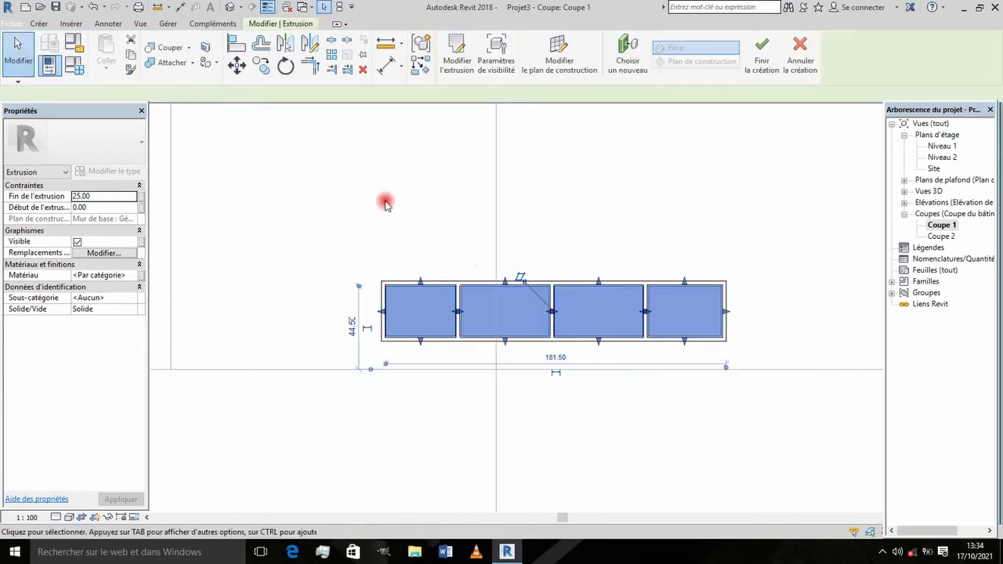
In 3D, drag the panel extrusion's rear face forward so it starts at 22.00 and ends at 25.00.
click(229, 8)
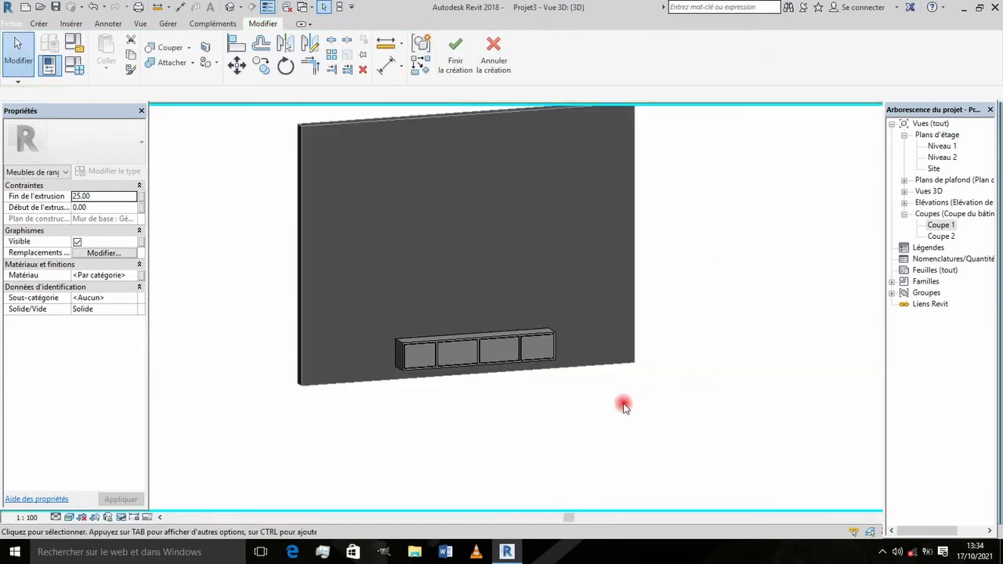
mouse_move(522, 414)
shift+middle_down()
mouse_move(566, 450)
mouse_move(414, 354)
shift+middle_up()
scroll(380, 326, up, 3)
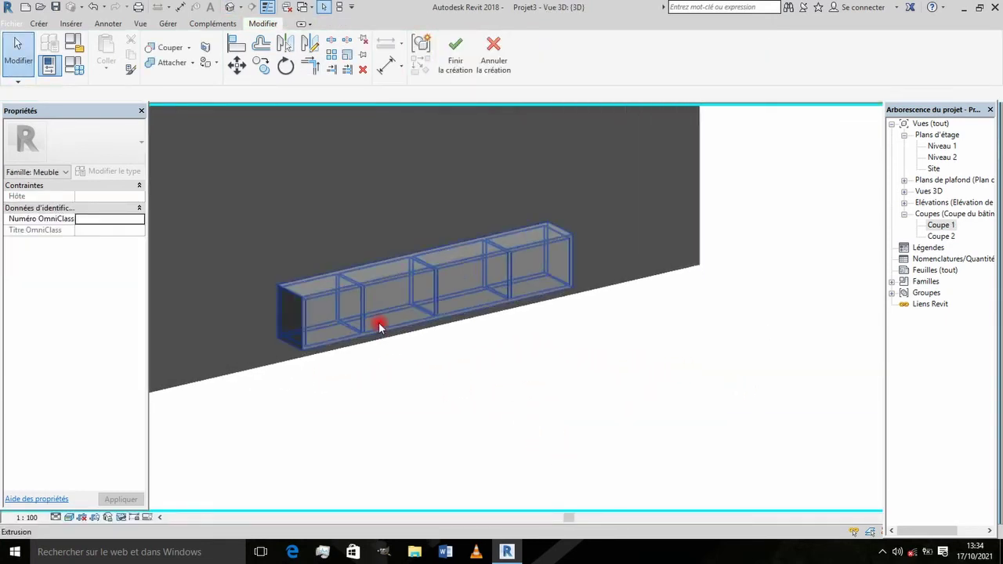
scroll(380, 326, up, 3)
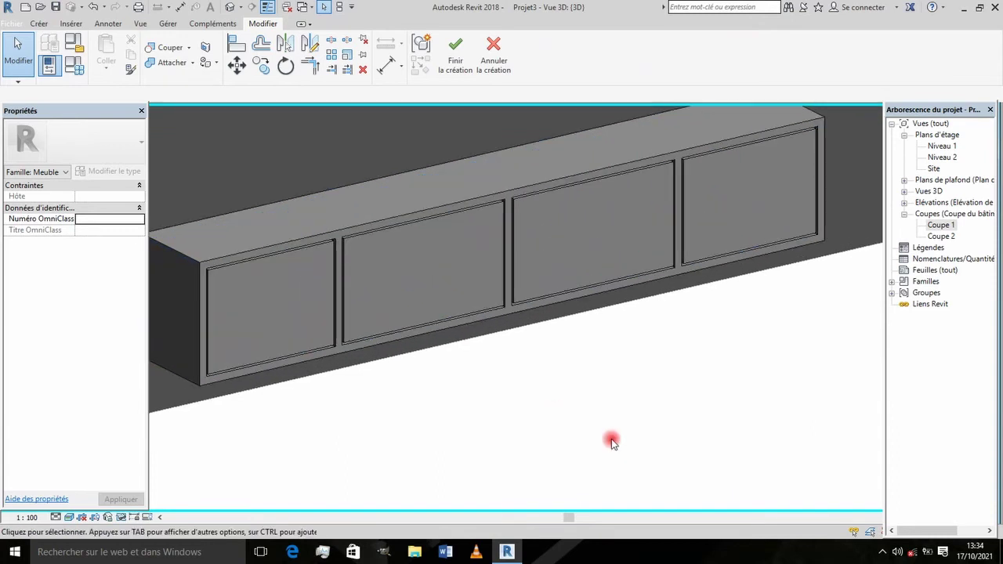
click(405, 284)
scroll(541, 343, down, 4)
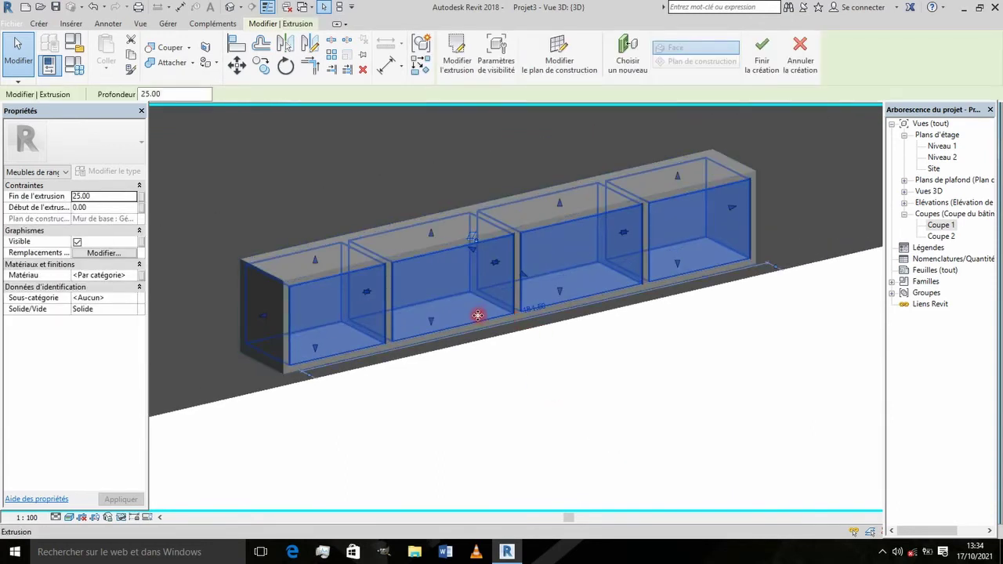
mouse_move(477, 313)
shift+middle_down()
mouse_move(519, 331)
mouse_move(561, 328)
shift+middle_up()
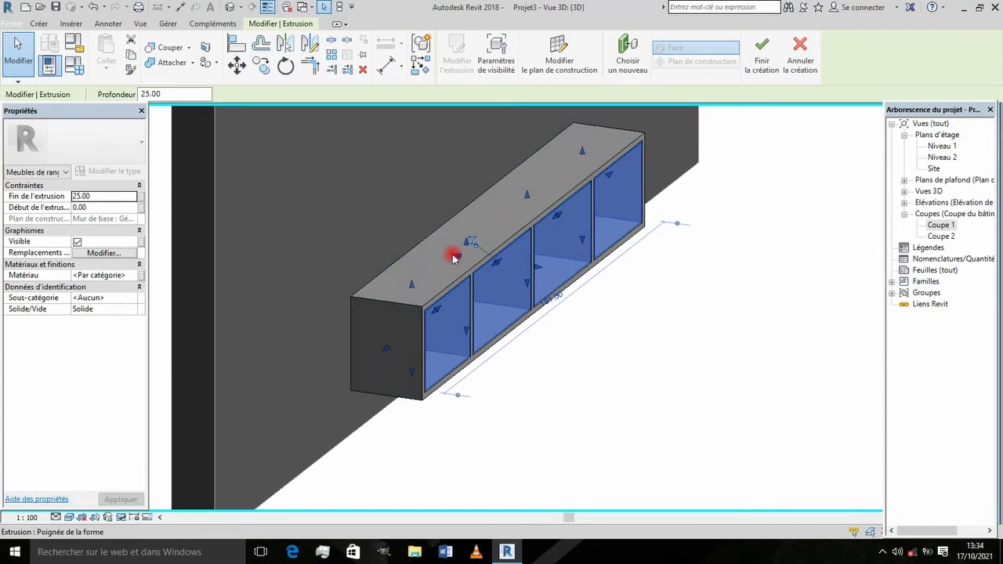
drag(459, 258, 520, 289)
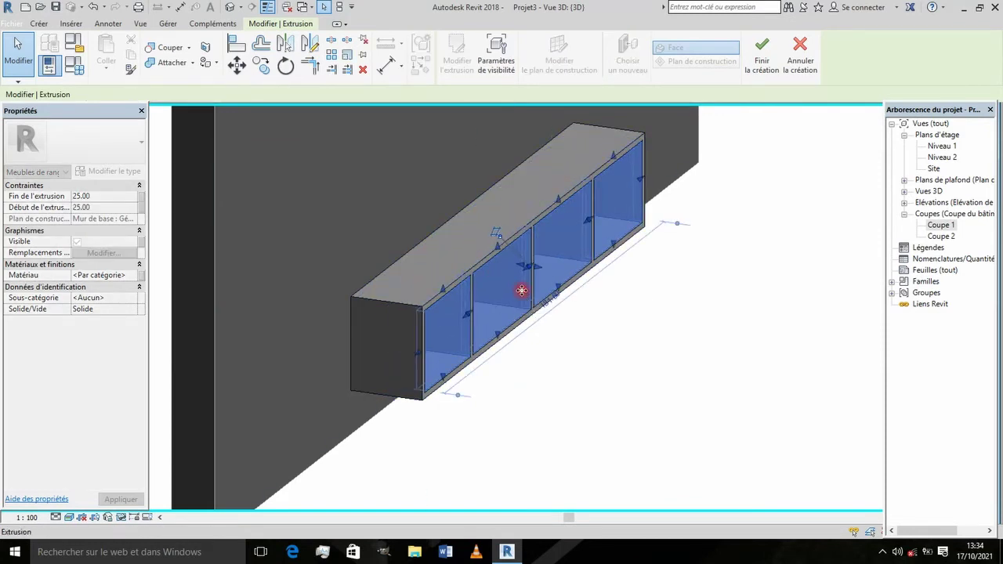
mouse_move(658, 398)
shift+middle_down()
mouse_move(540, 392)
mouse_move(430, 342)
mouse_move(425, 329)
mouse_move(347, 381)
mouse_move(470, 373)
mouse_move(500, 348)
mouse_move(476, 325)
mouse_move(488, 306)
shift+middle_up()
scroll(500, 349, down, 2)
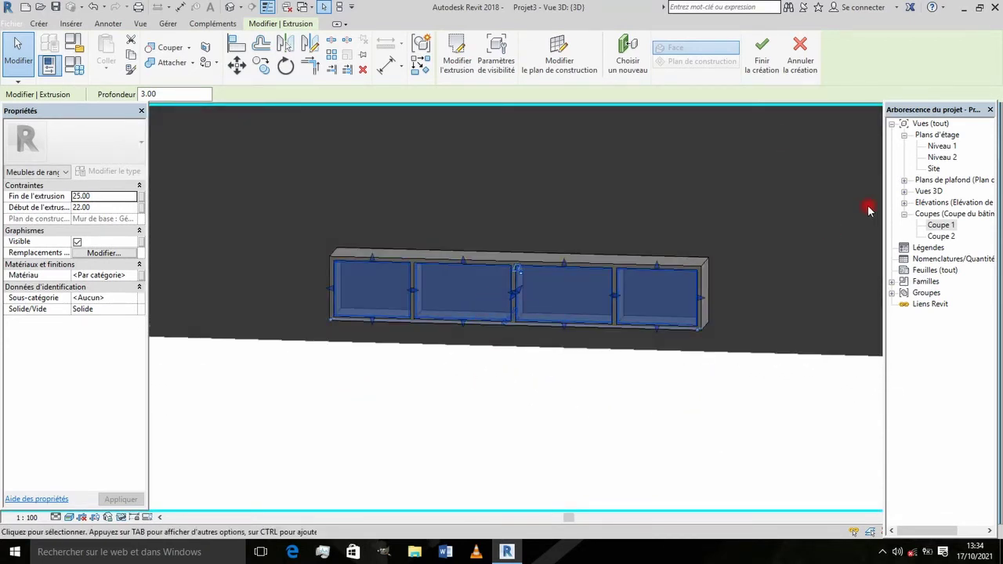
Open the Niveau 1 plan, zoom to the wall and start a new extrusion sketch.
double_click(942, 148)
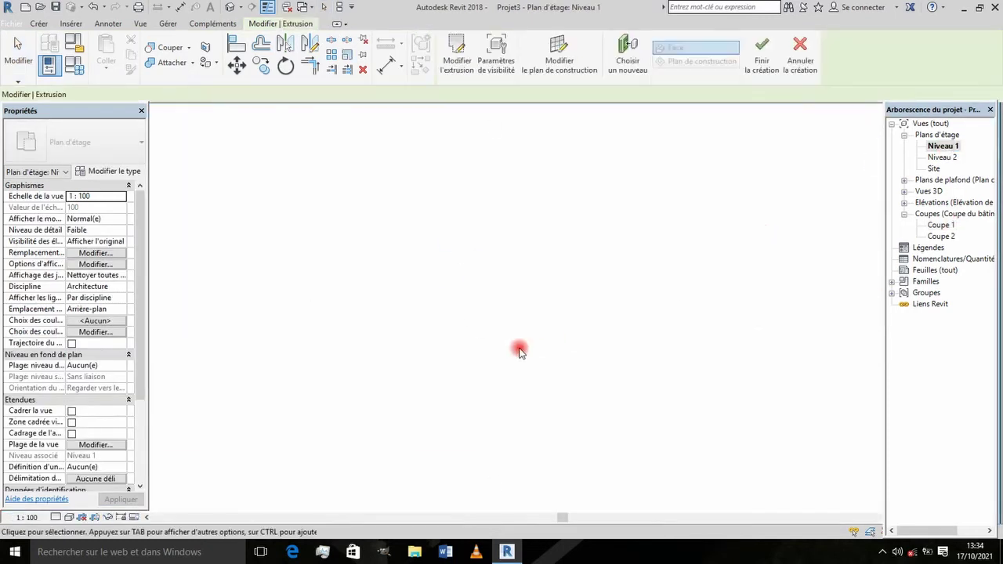
click(514, 303)
scroll(515, 302, up, 3)
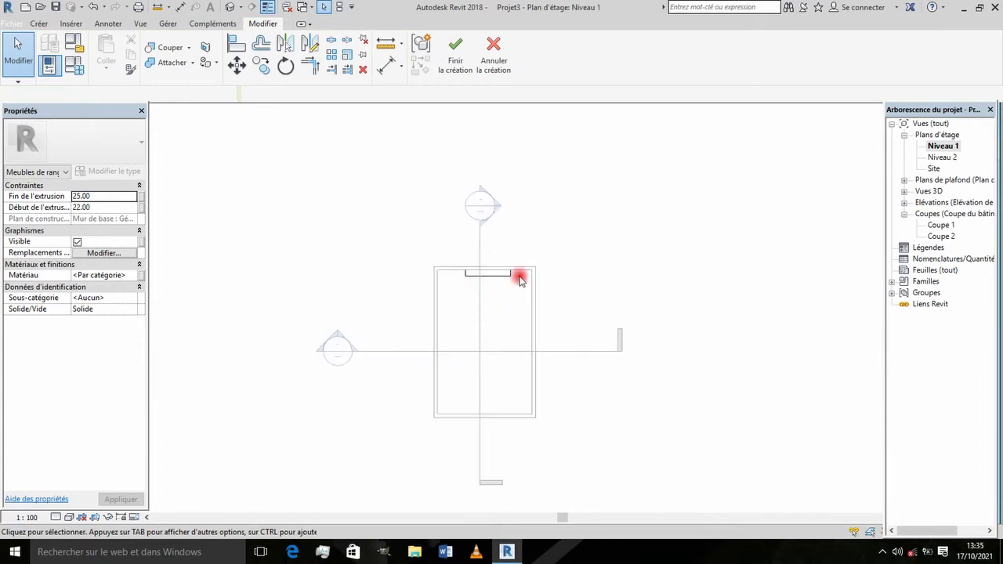
scroll(517, 275, up, 3)
scroll(514, 258, up, 2)
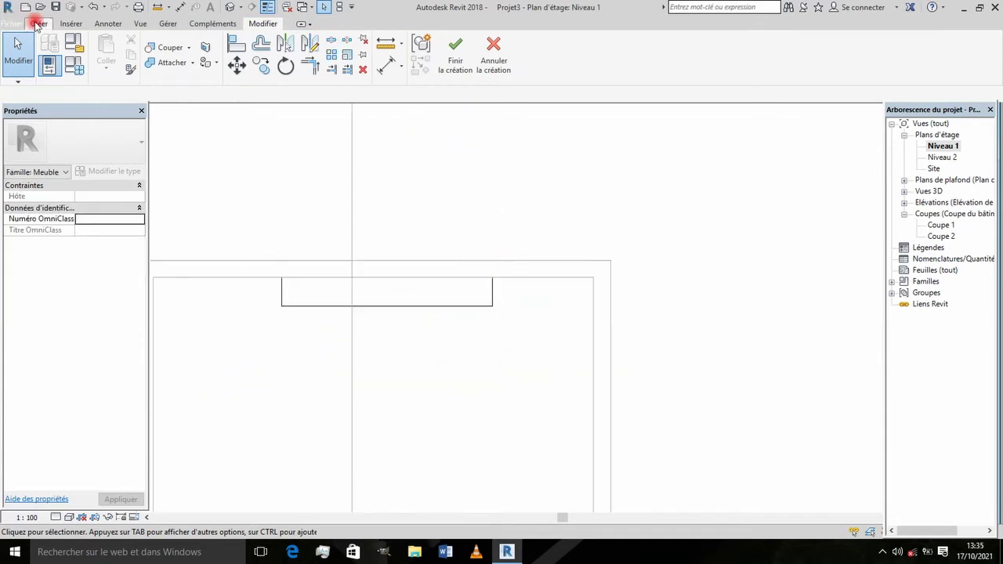
click(37, 24)
click(105, 48)
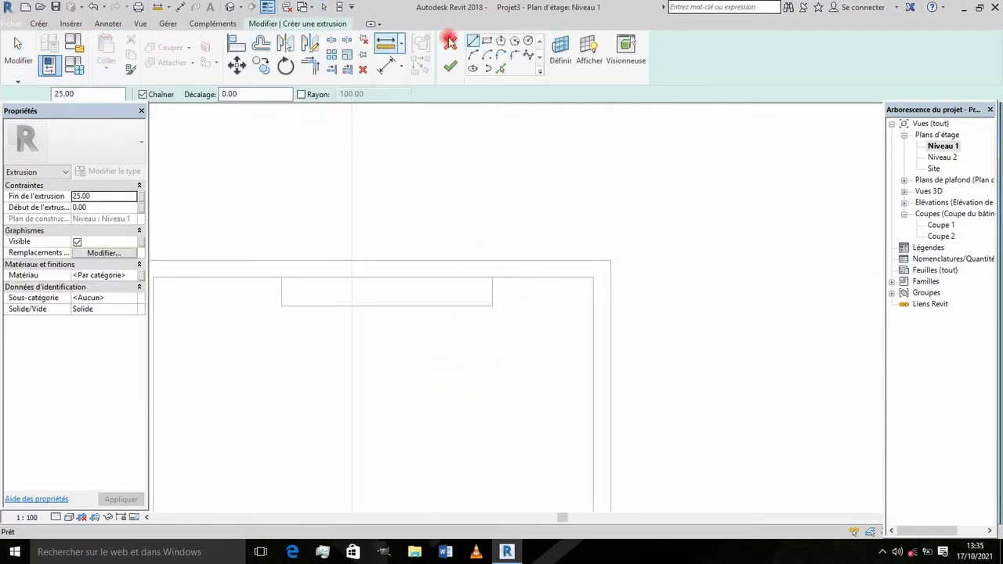
scroll(587, 293, down, 2)
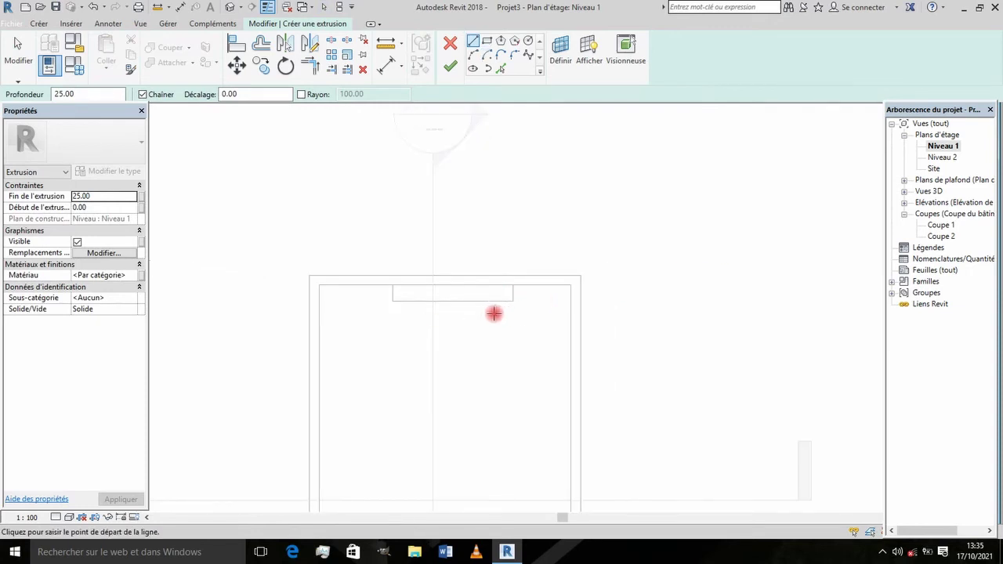
scroll(542, 309, up, 2)
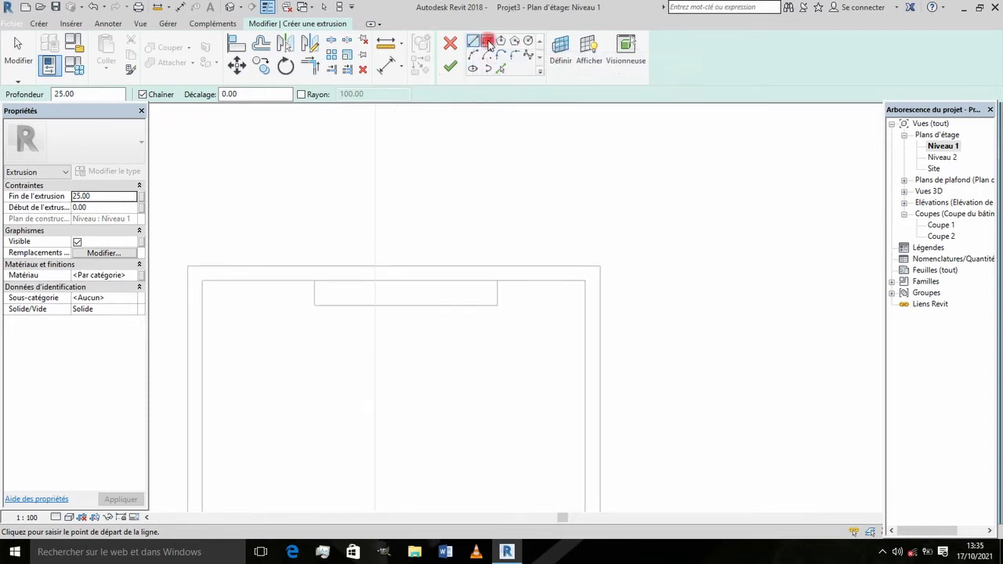
Draw one small slat rectangle against the wall face.
click(486, 41)
scroll(513, 282, up, 2)
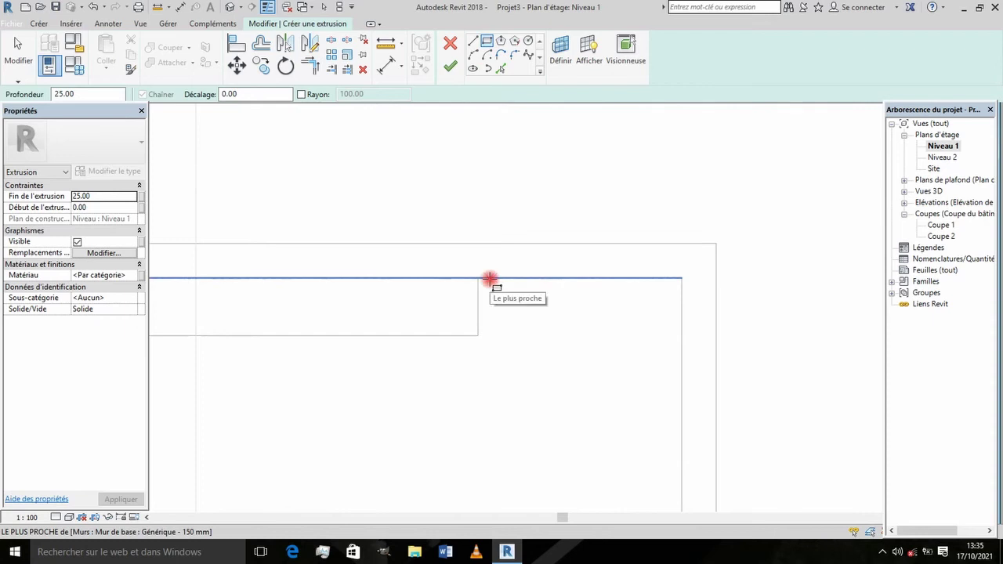
click(485, 278)
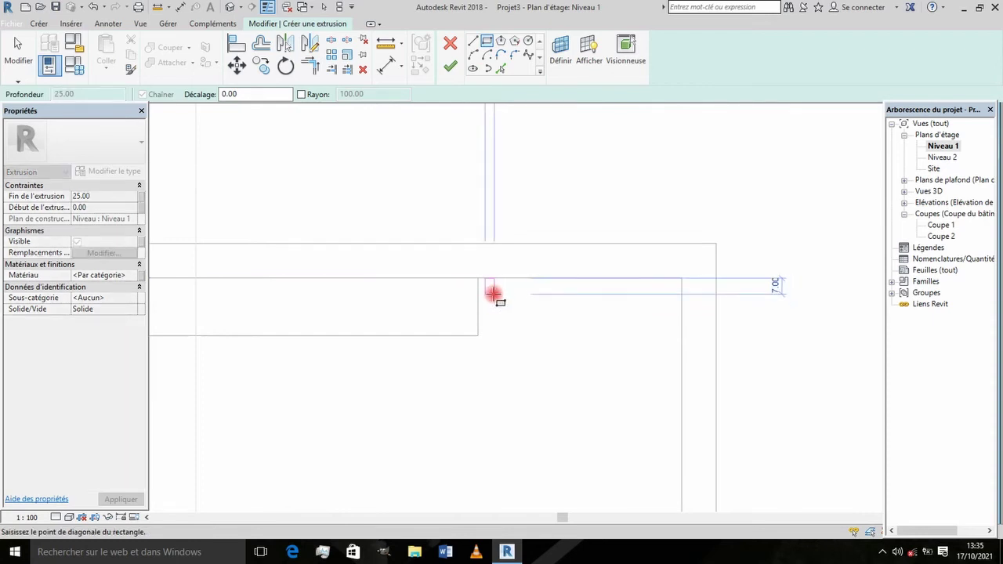
click(493, 293)
key(Escape)
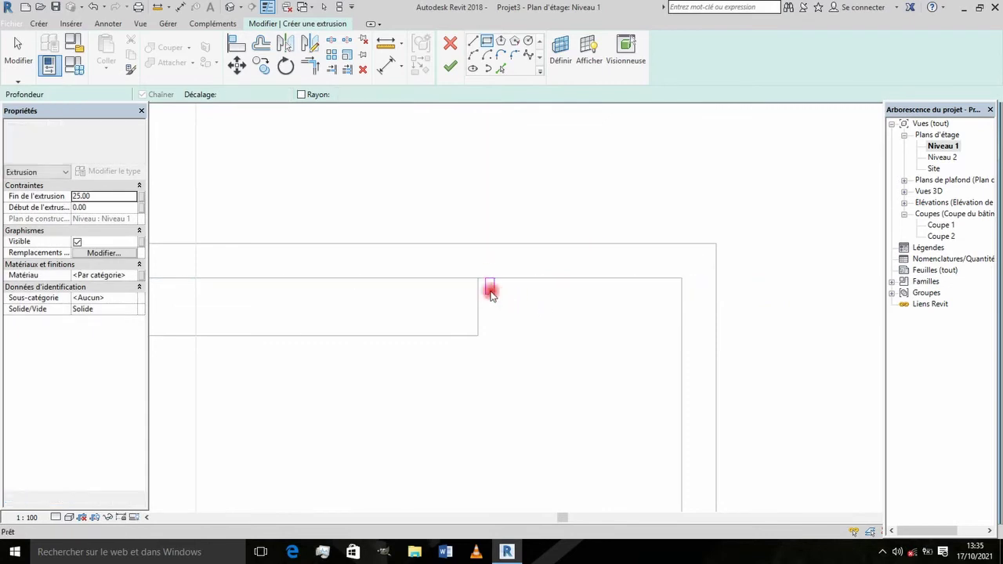
key(Escape)
Copy the slat rectangle once to the right.
drag(477, 259, 522, 320)
click(262, 65)
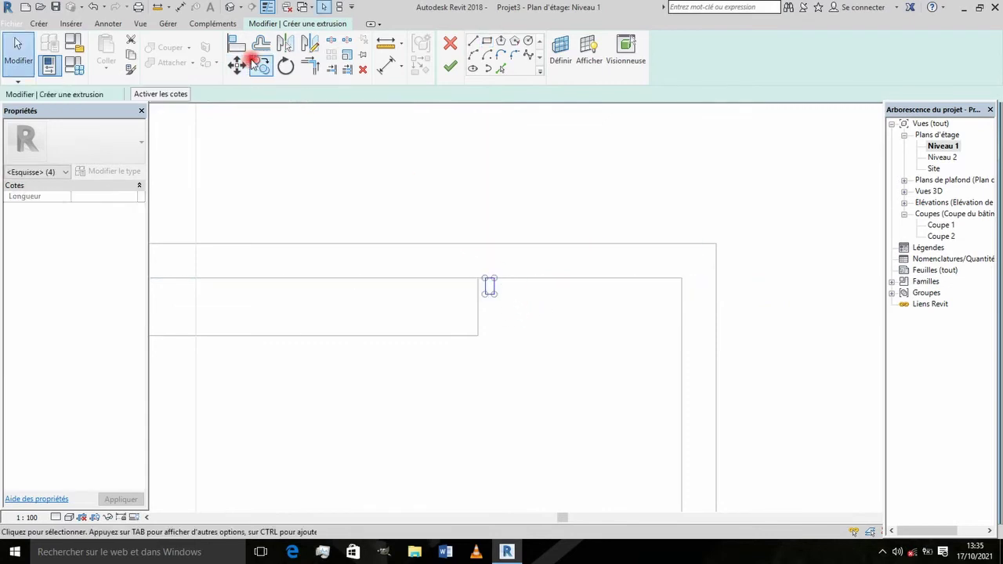
click(486, 282)
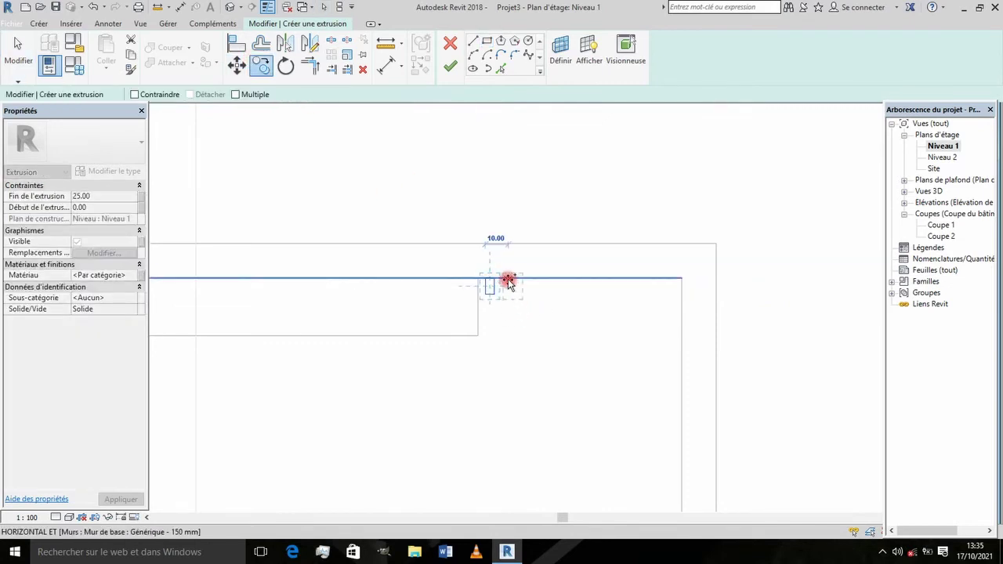
click(509, 280)
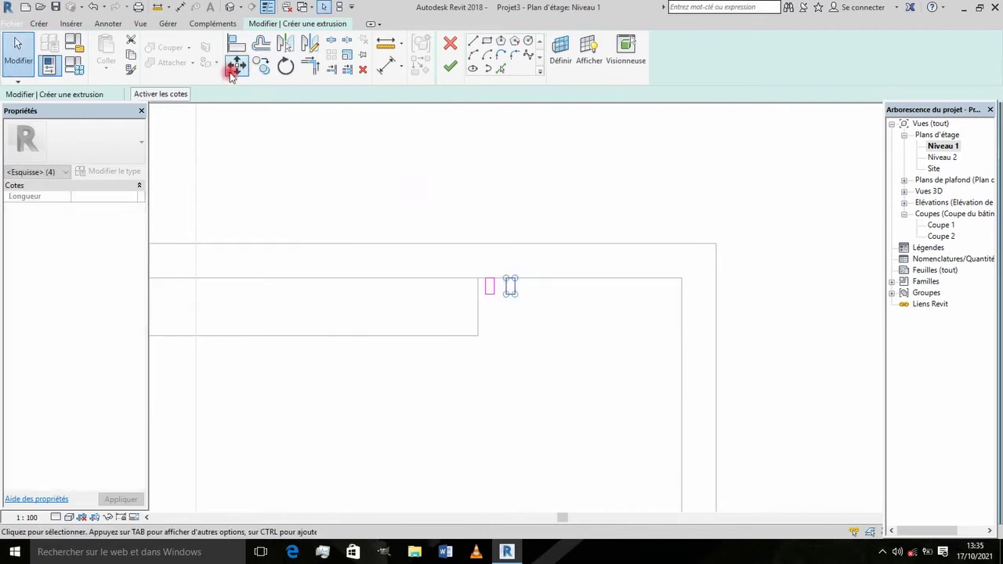
With Multiple copy enabled, place a row of slat copies along the wall to its right end.
click(262, 65)
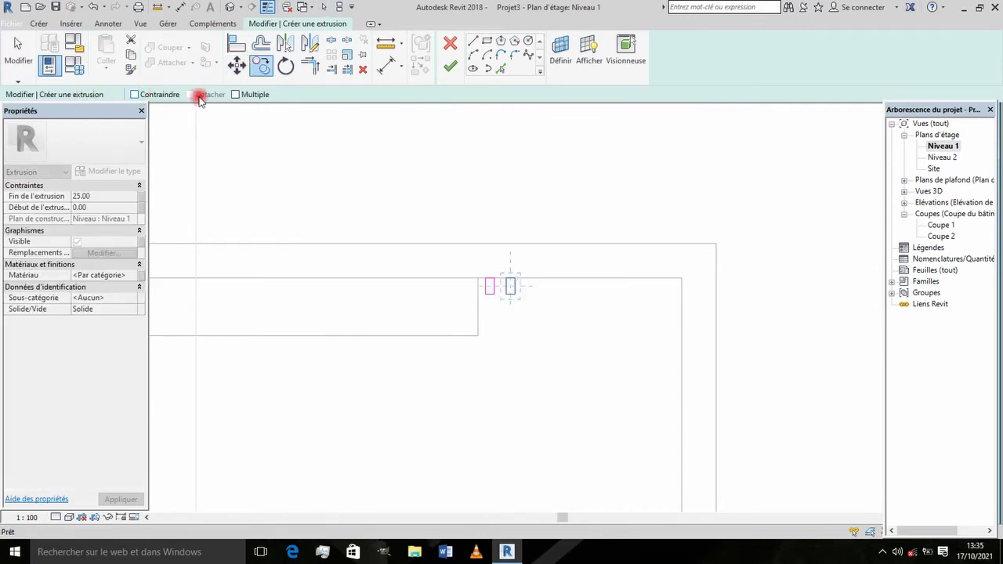
click(237, 96)
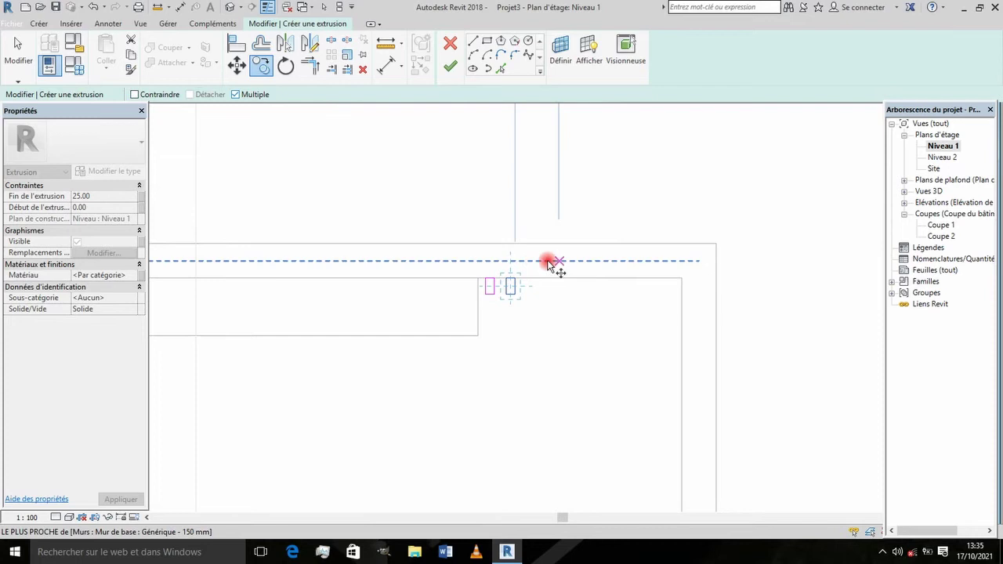
click(513, 281)
click(526, 274)
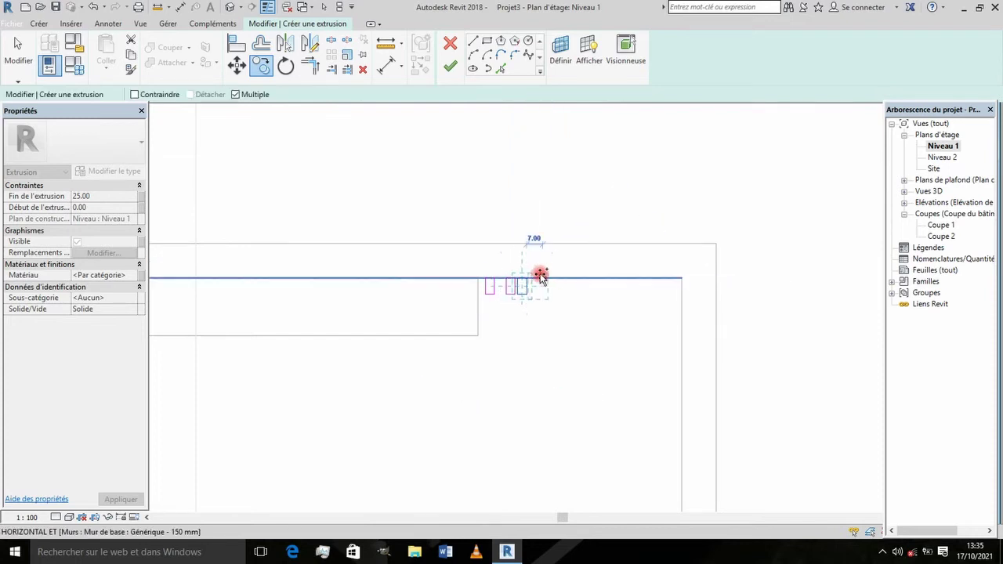
click(539, 275)
click(550, 278)
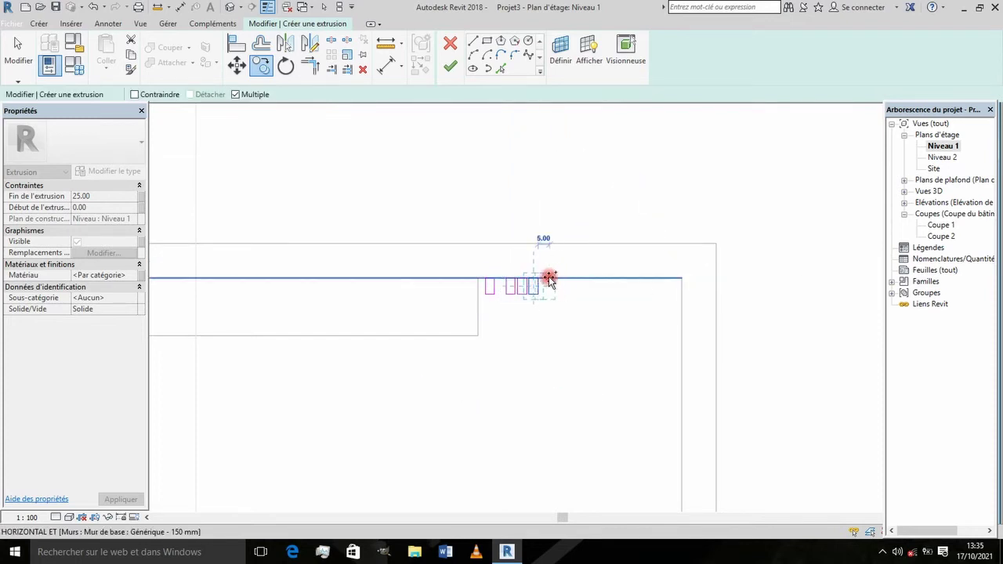
click(559, 278)
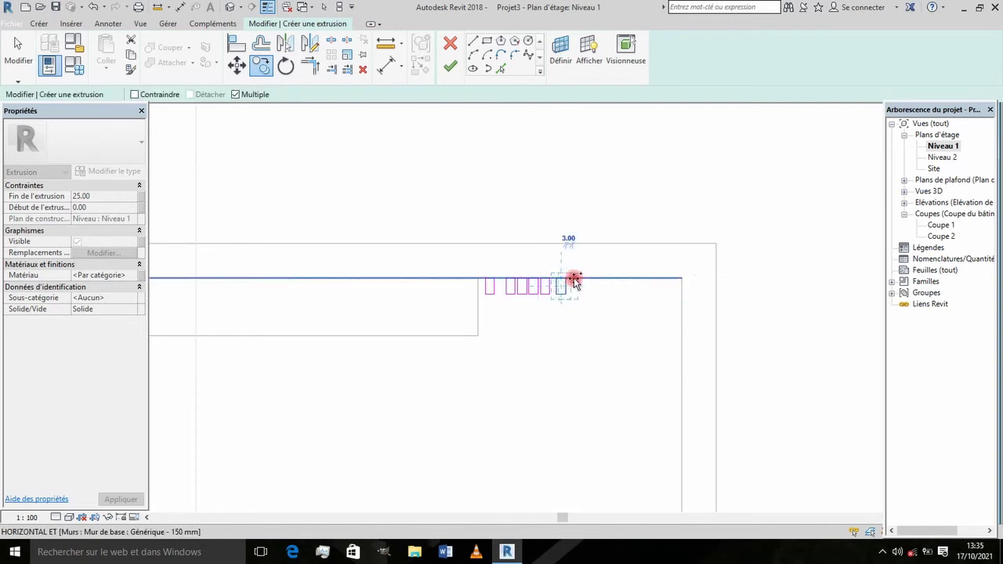
click(578, 278)
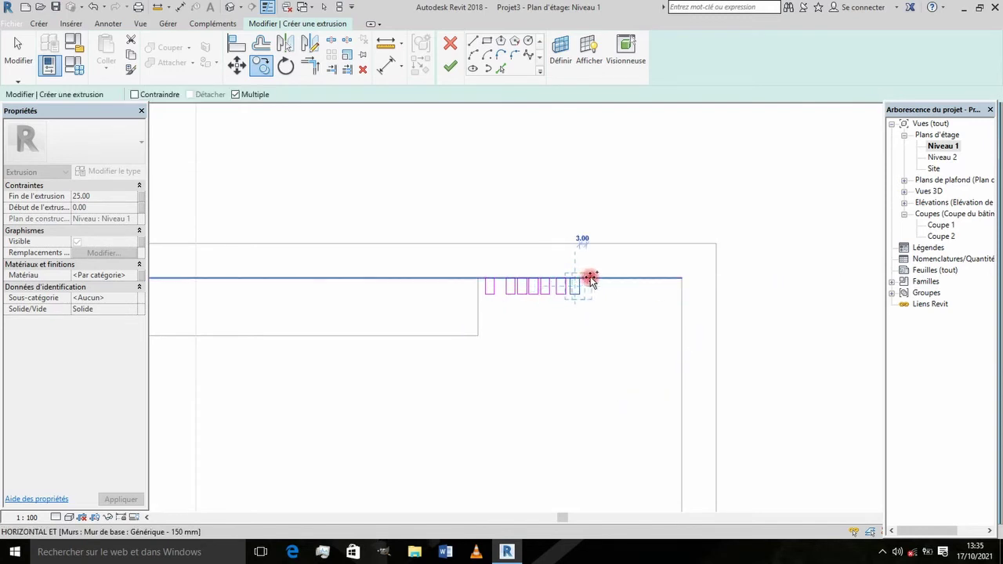
click(596, 279)
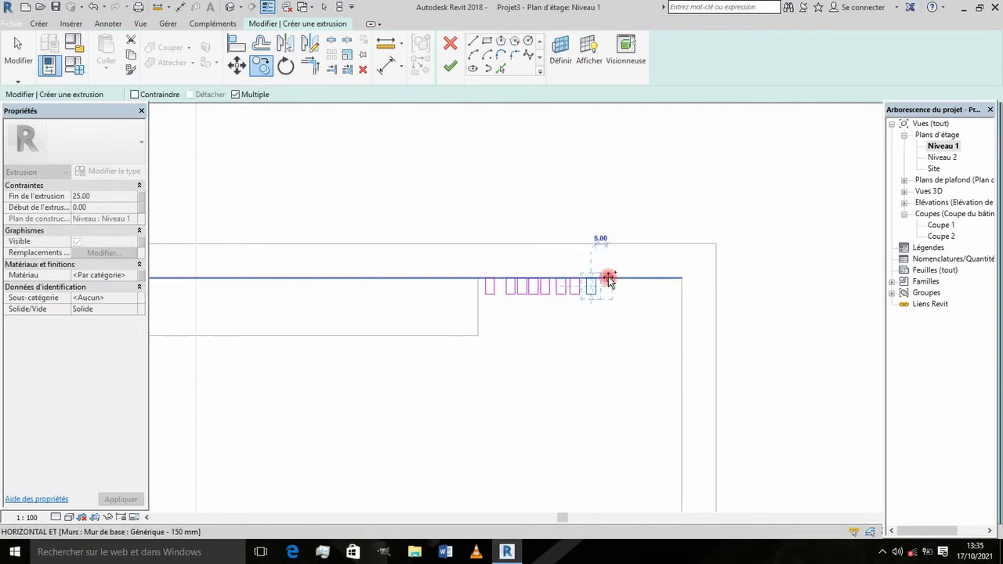
click(605, 278)
click(629, 279)
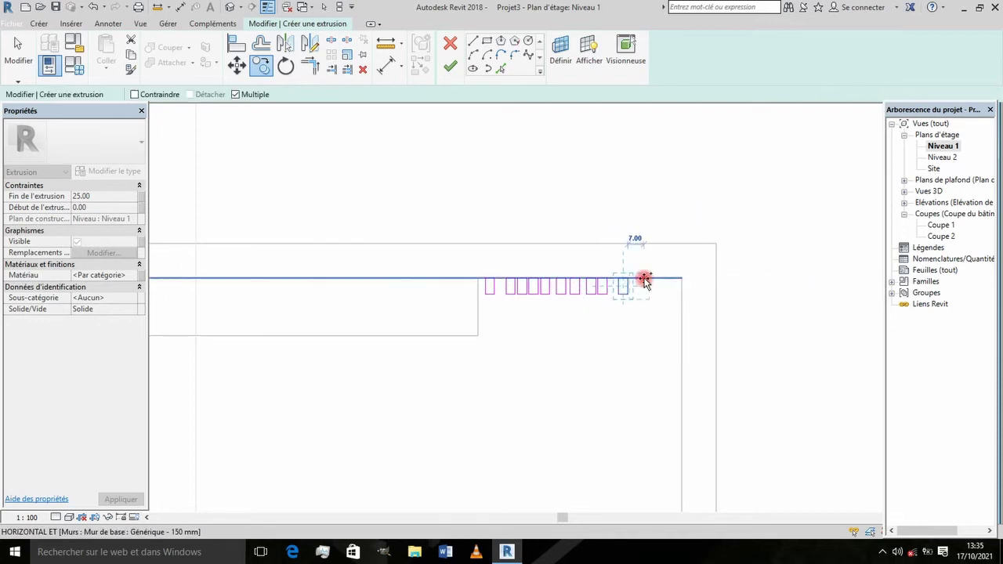
click(644, 280)
click(657, 279)
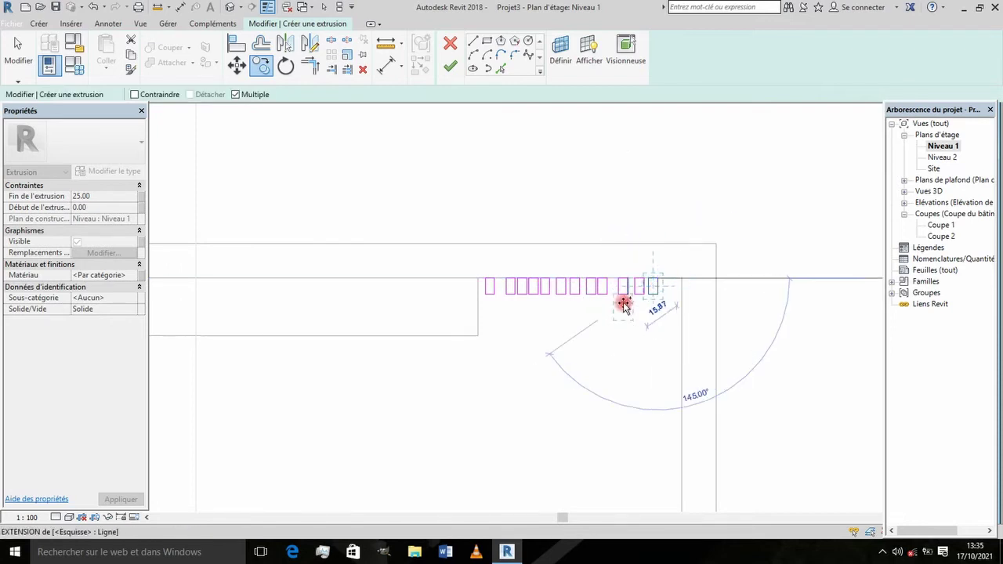
scroll(610, 293, up, 2)
key(Escape)
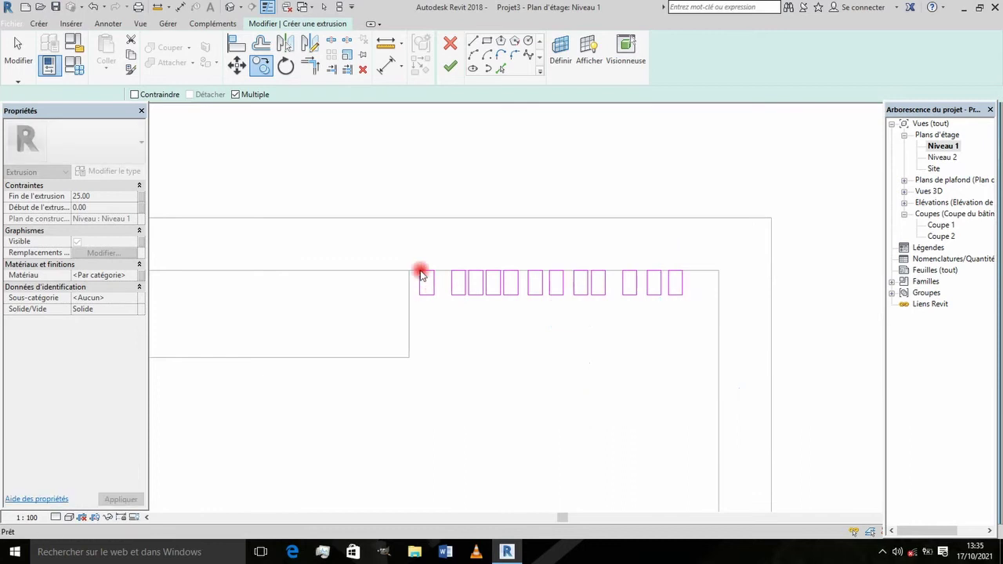
key(Escape)
Window-select the leftmost slat rectangle and the three rightmost slat rectangles.
drag(410, 262, 466, 309)
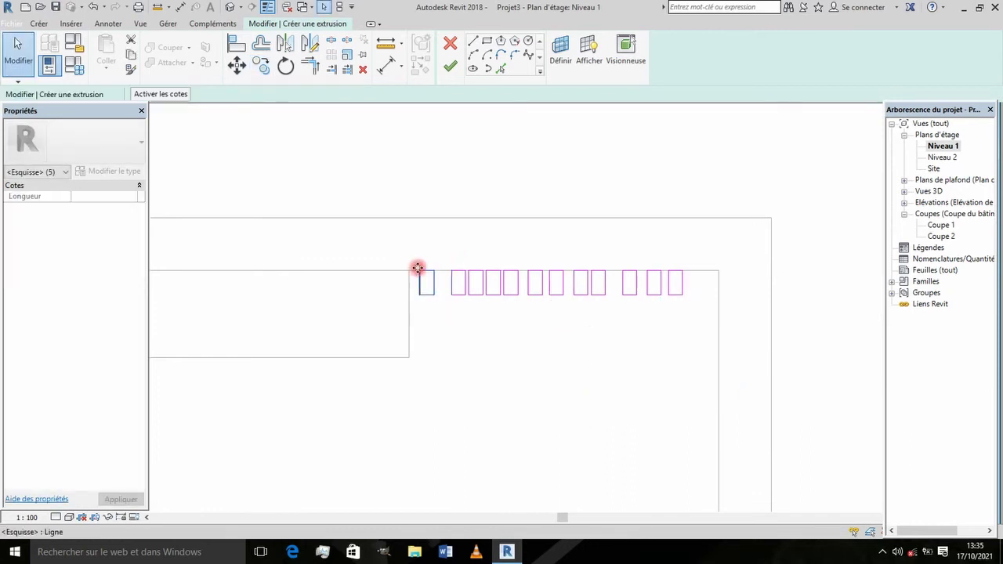
drag(408, 260, 444, 314)
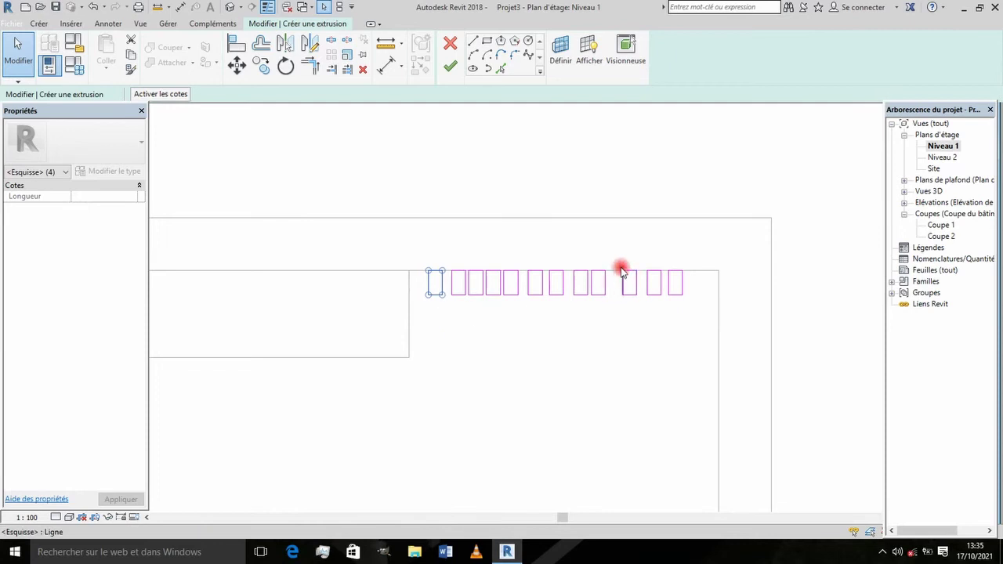
drag(620, 261, 698, 317)
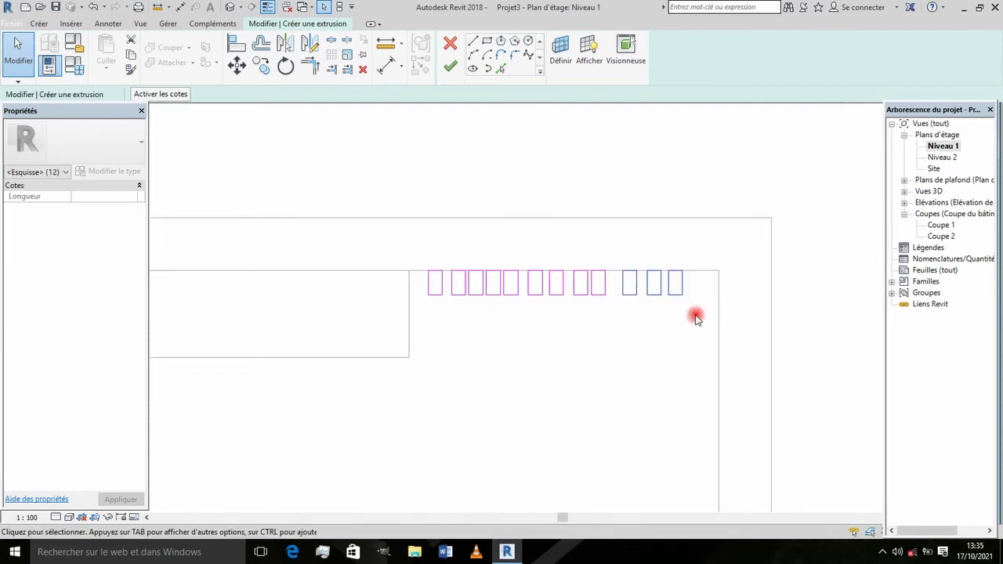
Finish the slat sketch and, in 3D, stretch the slats from 0.00 up to the wall top at 300.00.
click(447, 69)
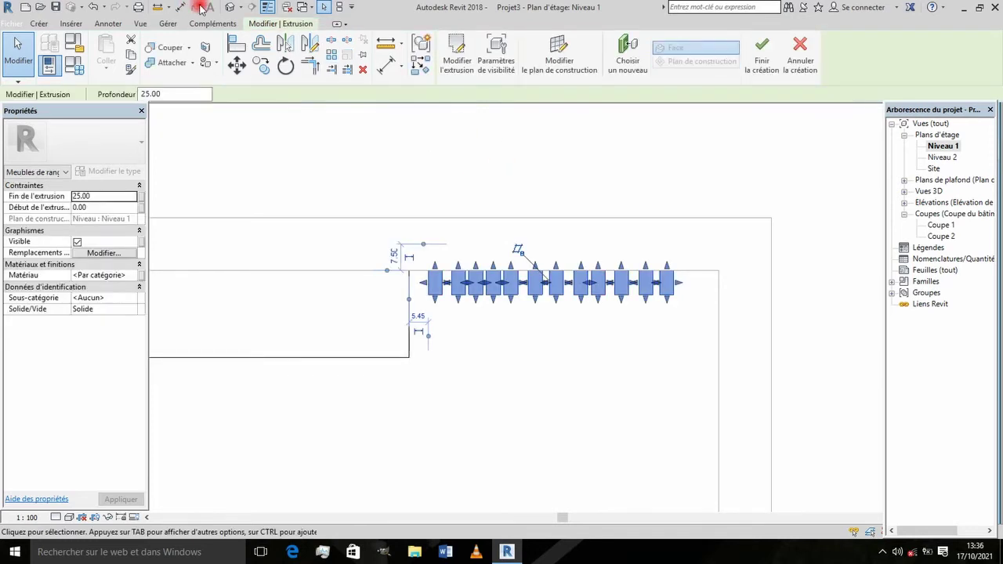
click(231, 8)
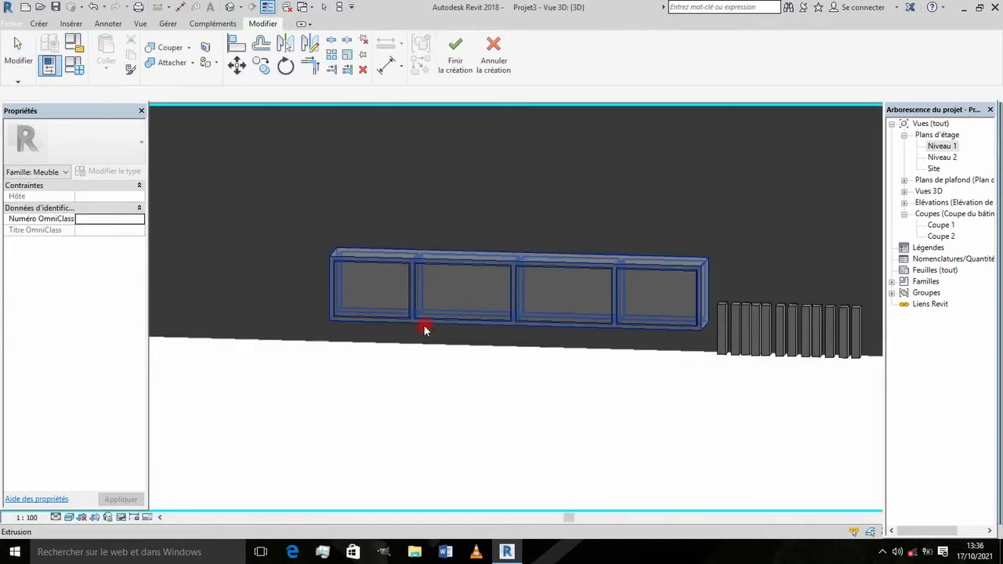
scroll(486, 344, down, 3)
scroll(668, 339, down, 2)
middle_drag(655, 337, 604, 408)
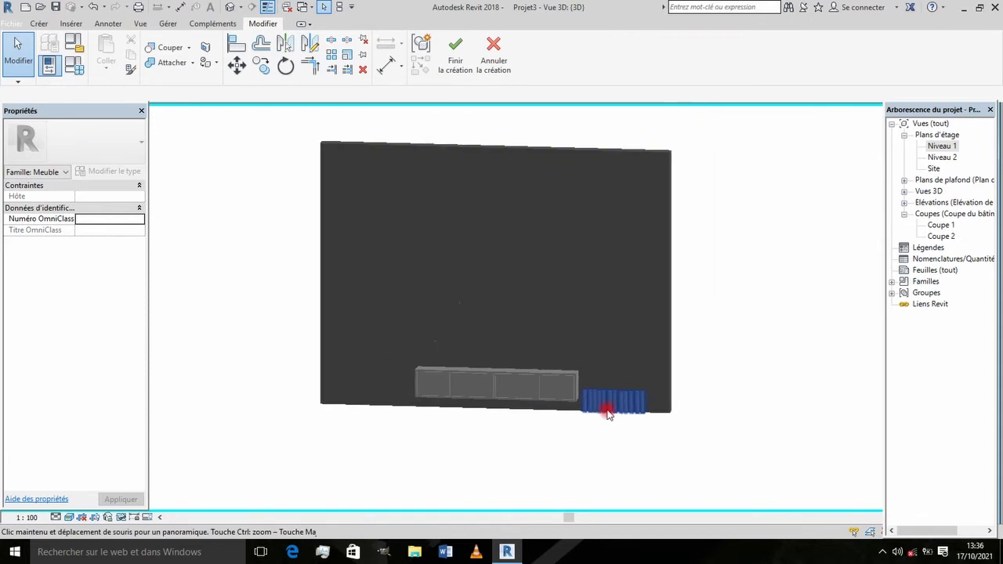
click(609, 401)
drag(610, 401, 609, 151)
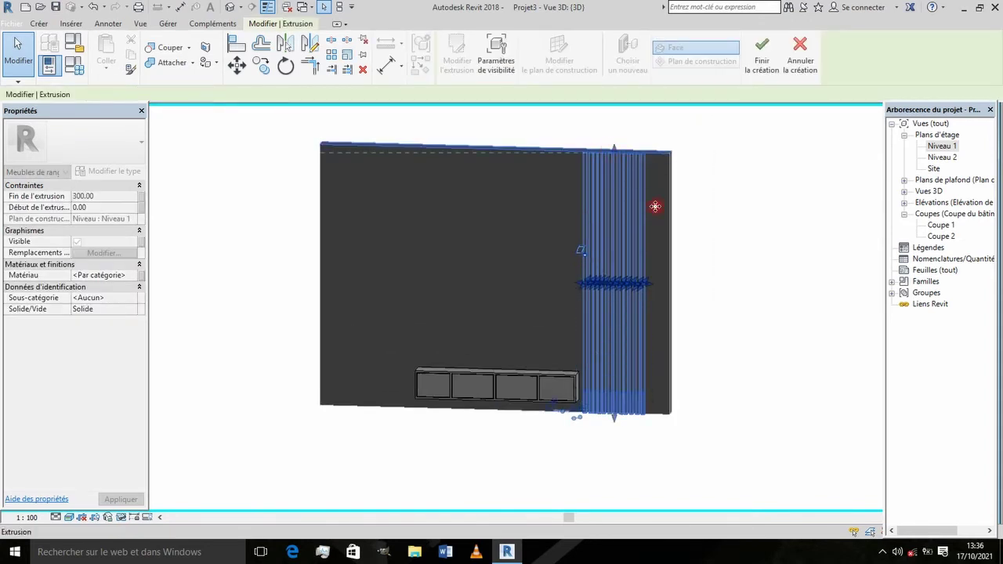
click(754, 296)
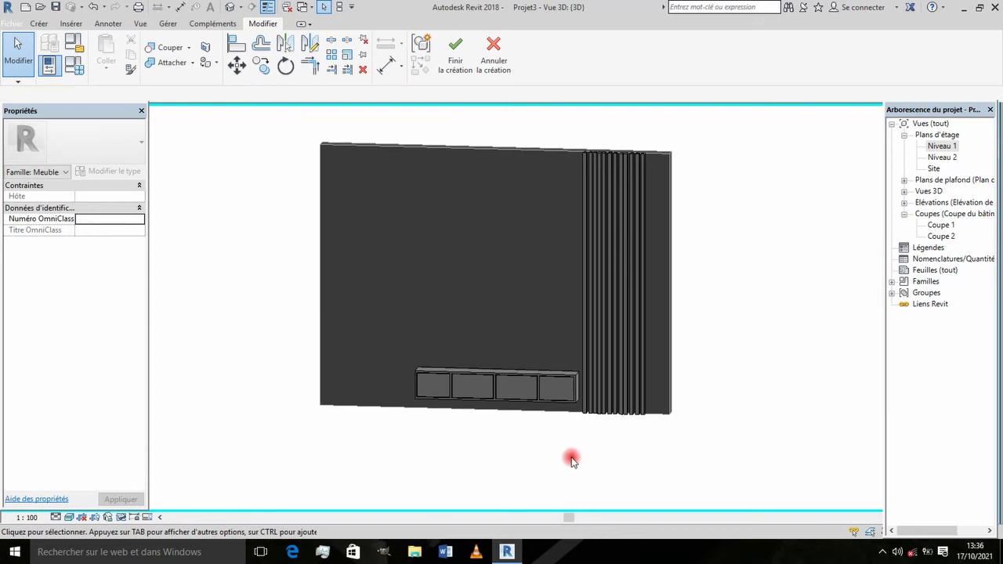
mouse_move(571, 460)
shift+middle_down()
mouse_move(644, 420)
mouse_move(549, 344)
shift+middle_up()
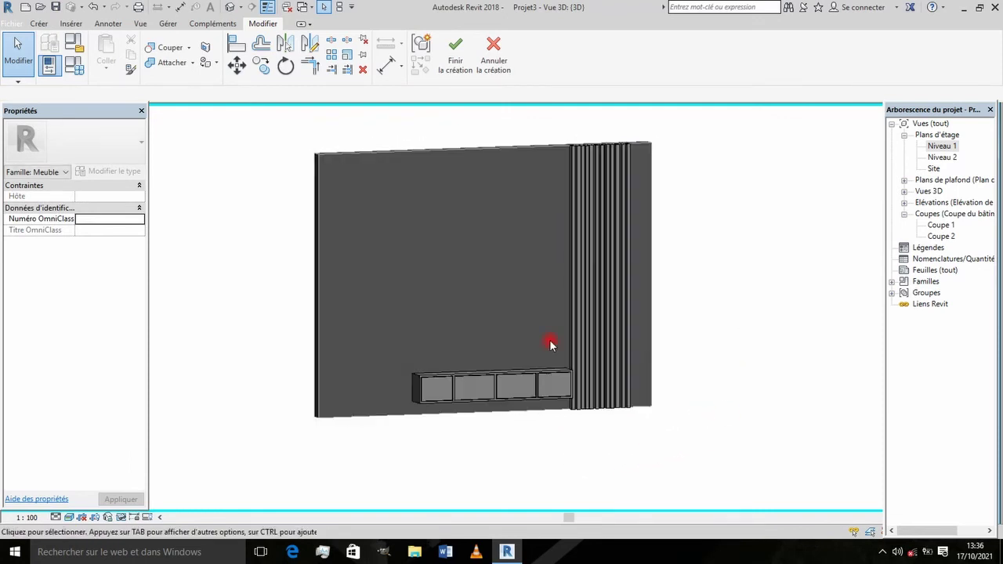
Finish the in-place furniture family containing the panel fronts and full-height slats.
mouse_move(597, 381)
shift+middle_down()
mouse_move(695, 341)
mouse_move(578, 365)
mouse_move(648, 378)
mouse_move(677, 364)
shift+middle_up()
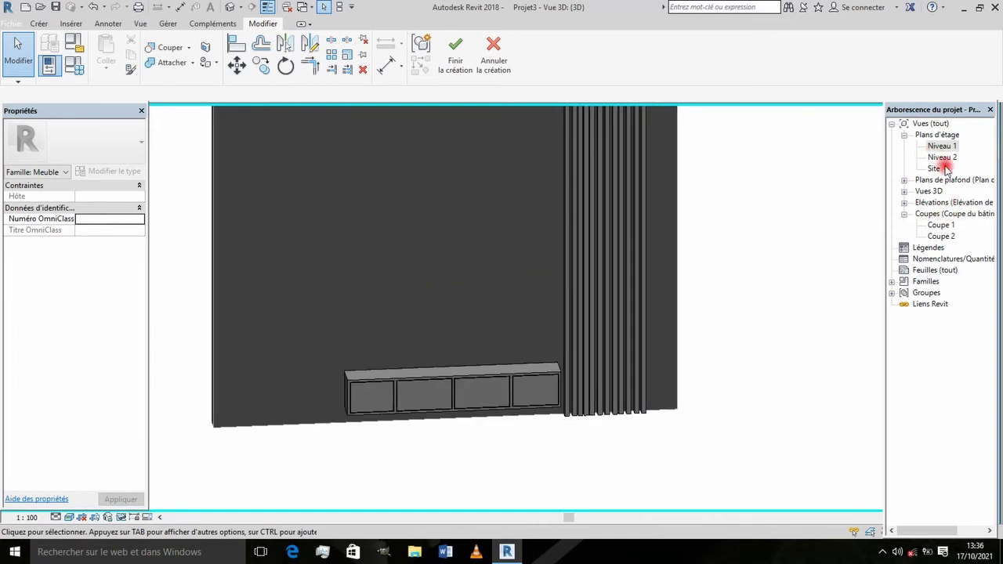
click(941, 226)
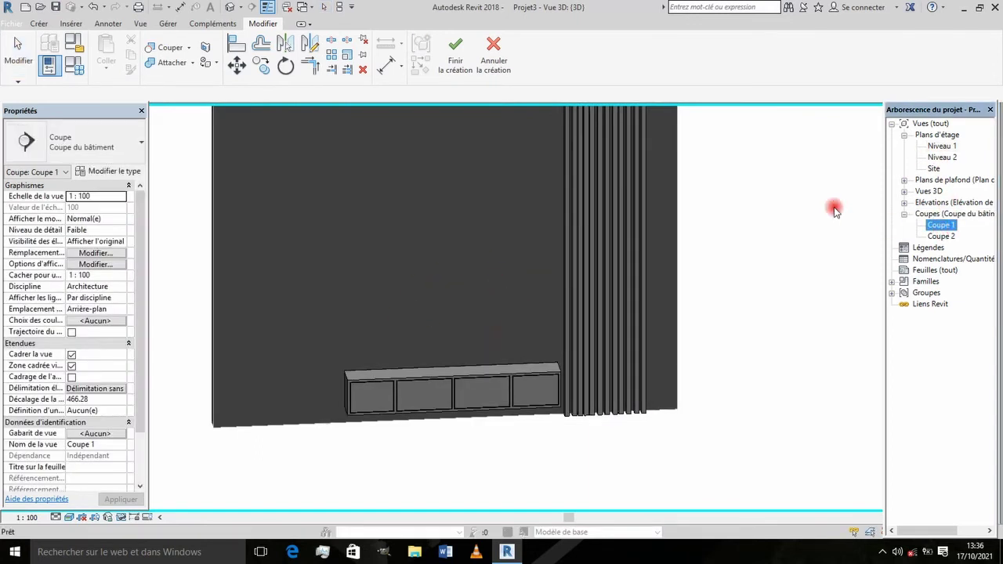
click(609, 292)
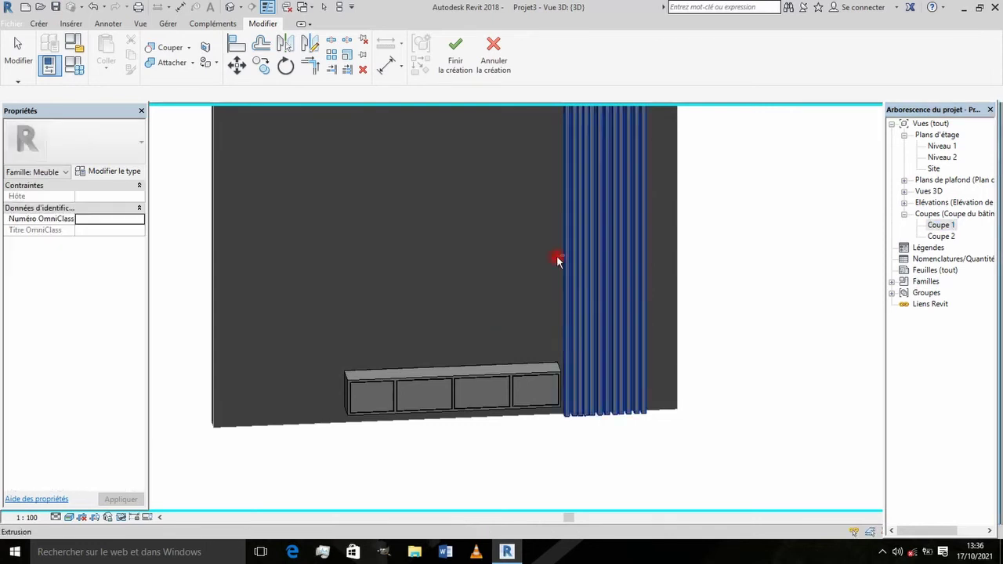
click(459, 52)
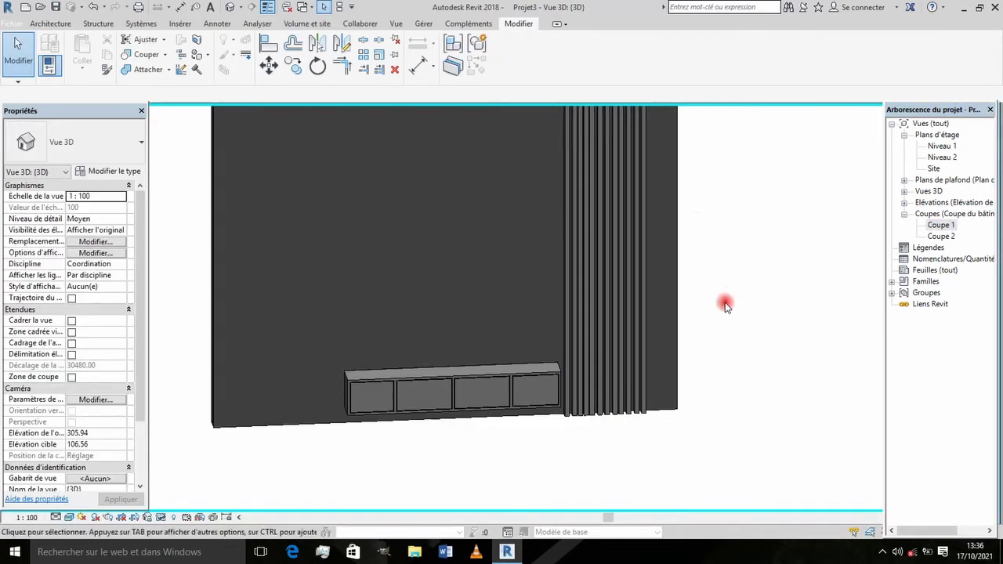
mouse_move(712, 356)
shift+middle_down()
mouse_move(604, 344)
mouse_move(710, 331)
shift+middle_up()
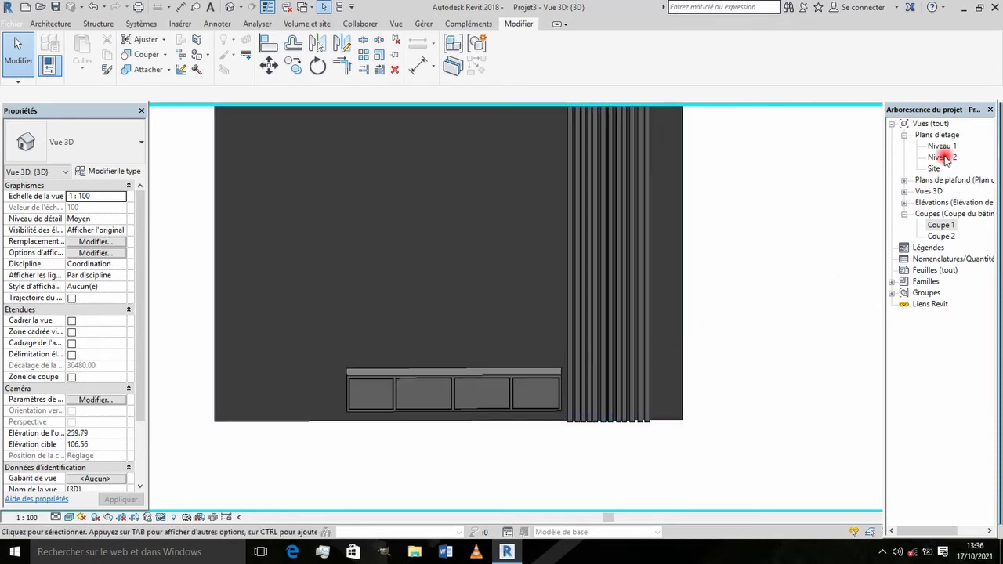
Open Coupe 1 and zoom and pan until the whole wall with unit and slats fits.
double_click(932, 226)
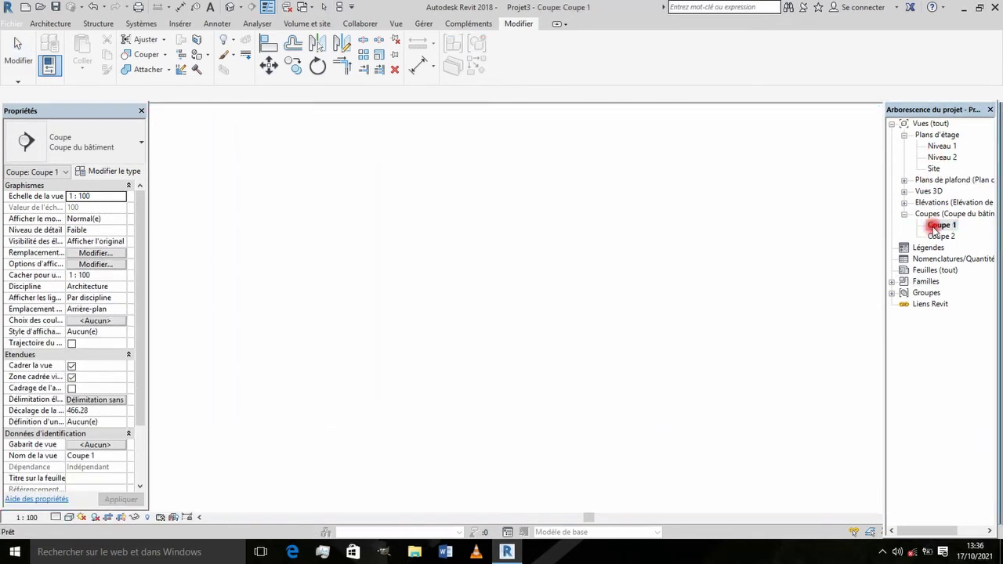
scroll(564, 290, down, 2)
scroll(566, 305, down, 2)
middle_drag(567, 313, 540, 352)
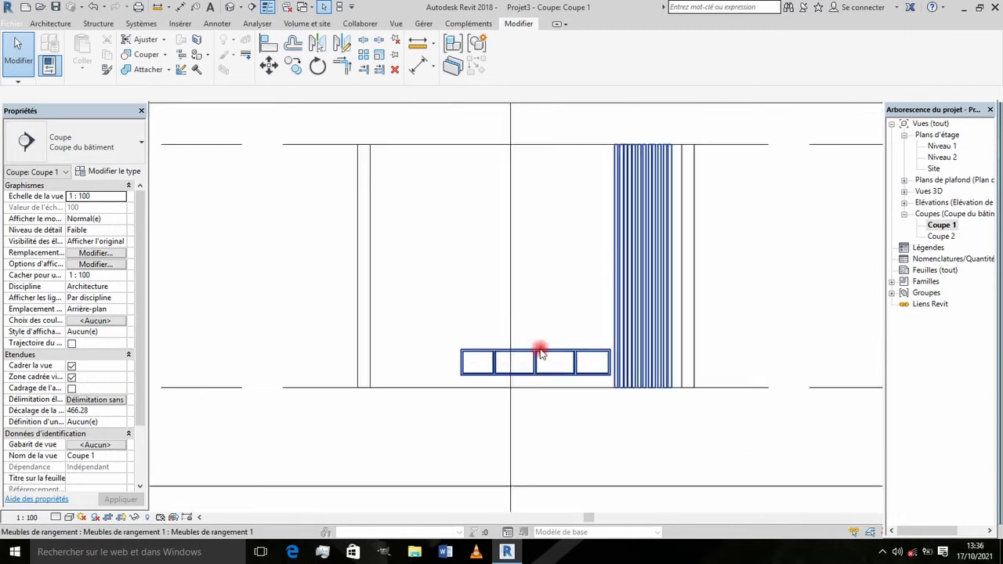
scroll(561, 267, down, 1)
scroll(526, 308, up, 1)
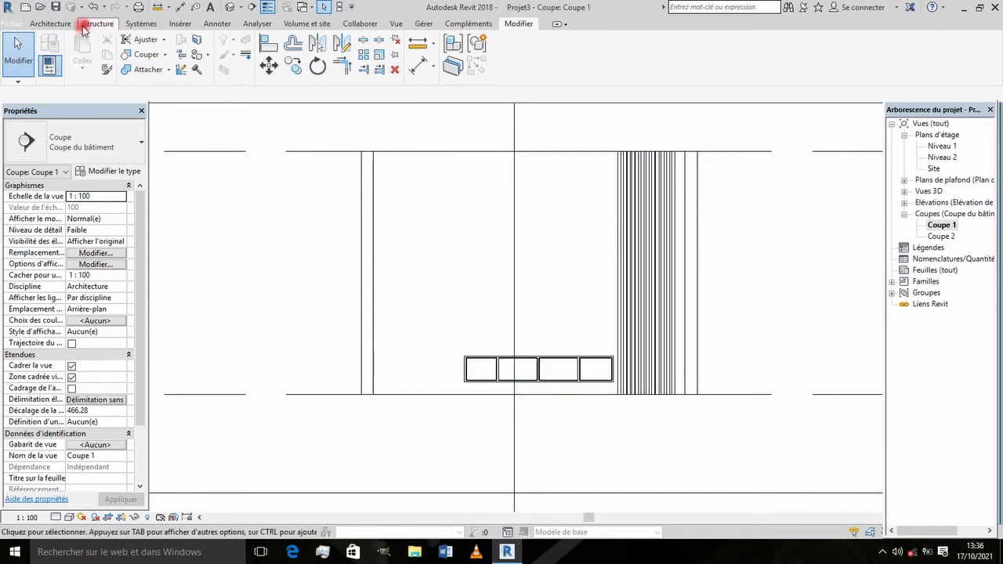
click(52, 25)
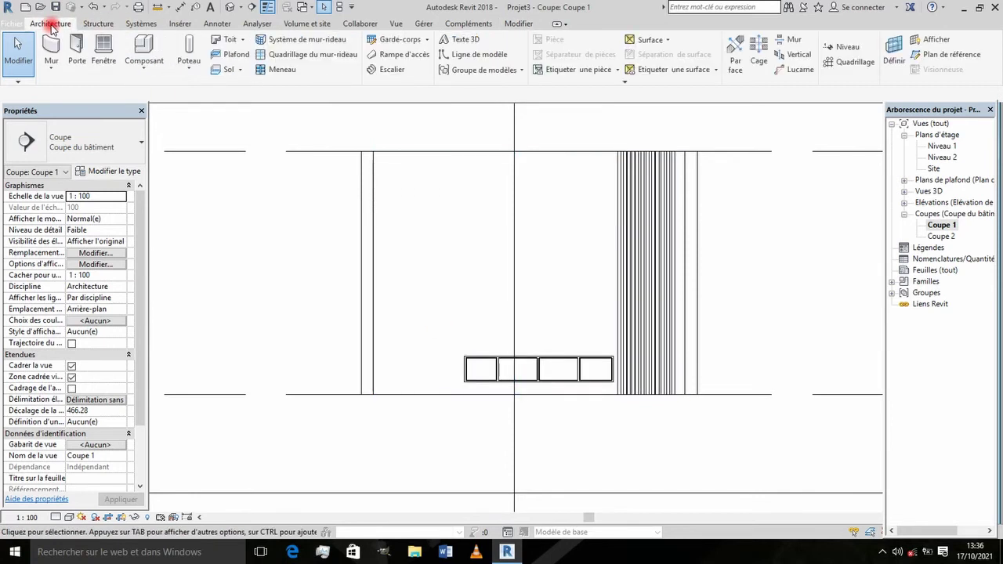
Reopen the storage unit family in place and begin an extrusion sketched on the wall face.
click(561, 374)
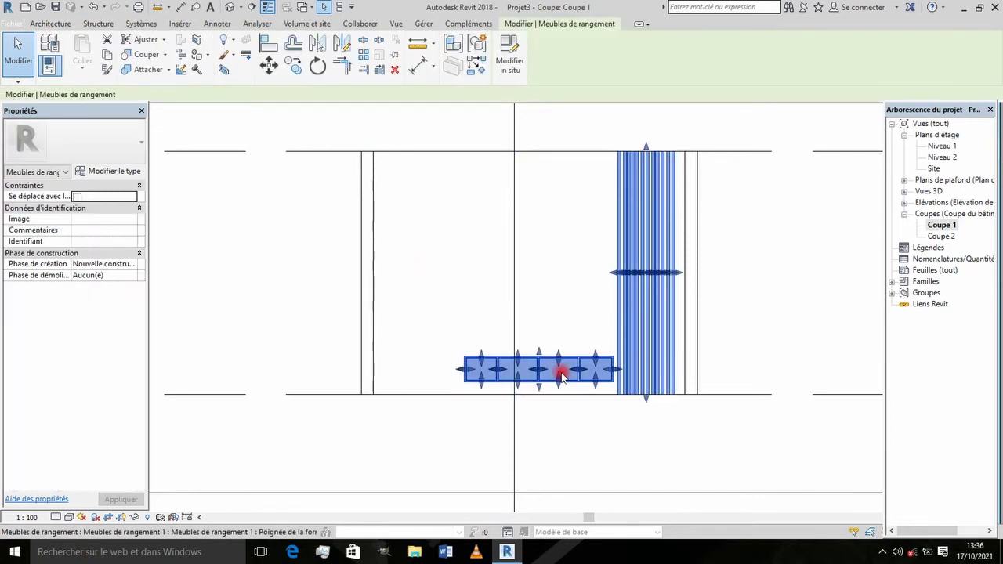
click(511, 58)
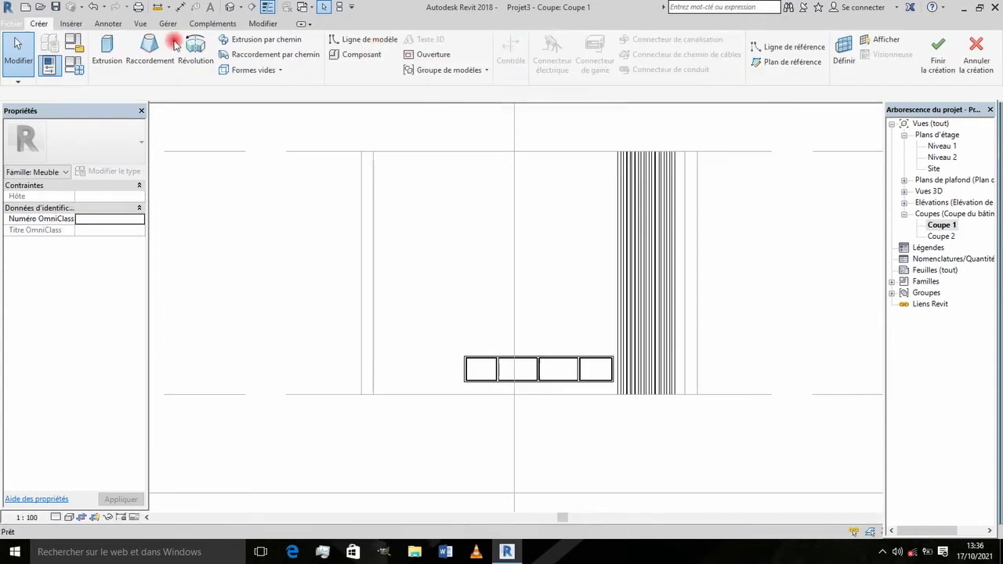
click(113, 47)
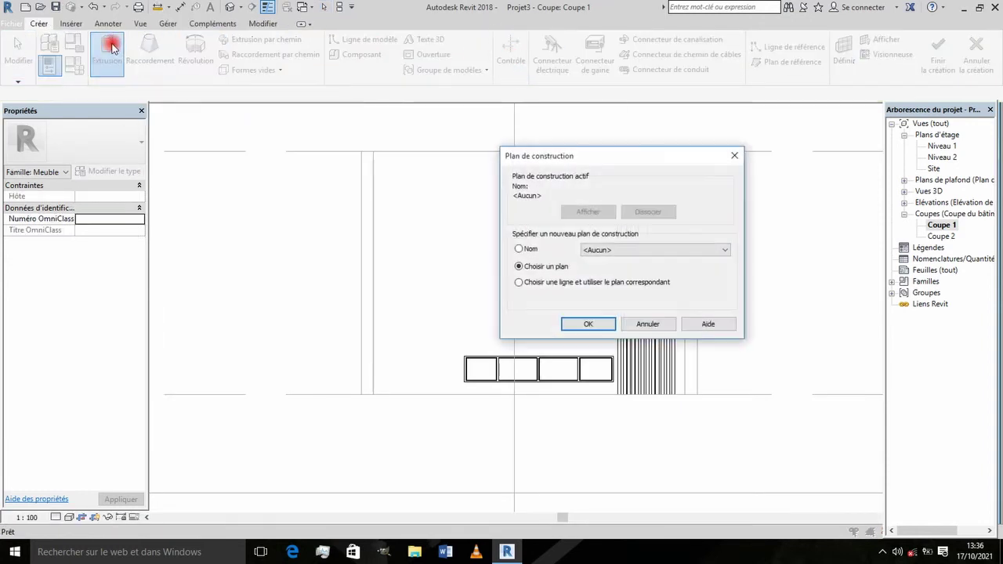
click(583, 324)
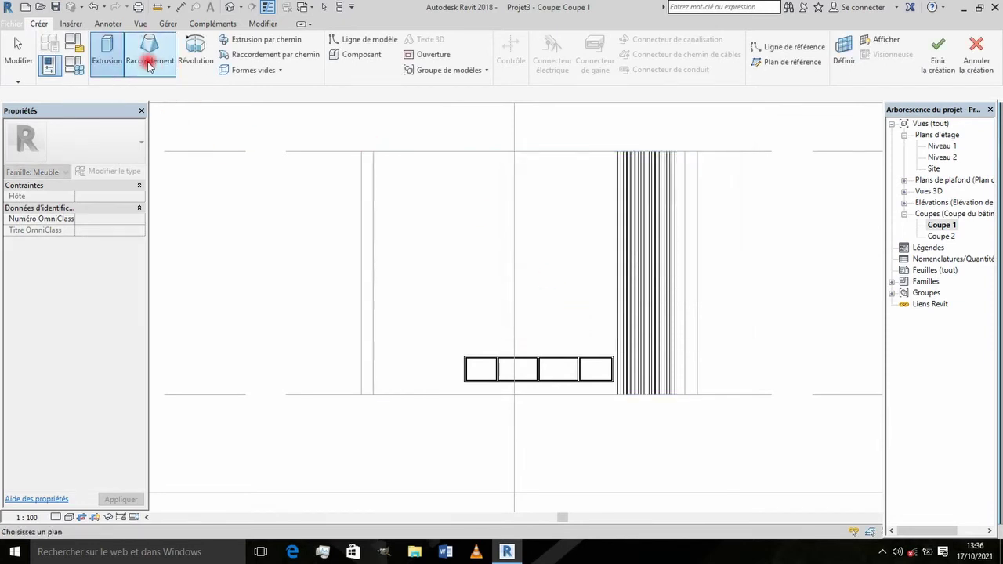
click(110, 49)
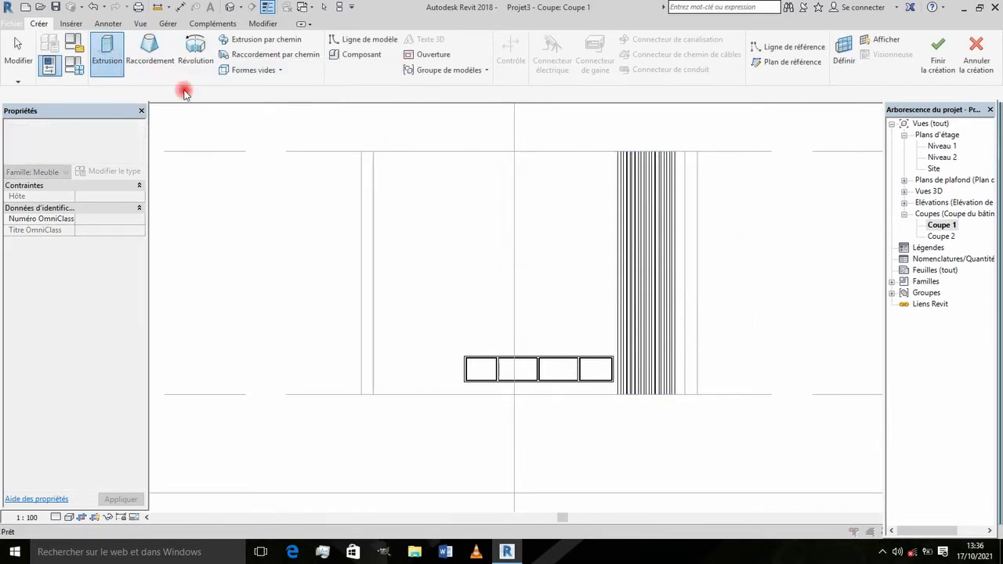
click(589, 324)
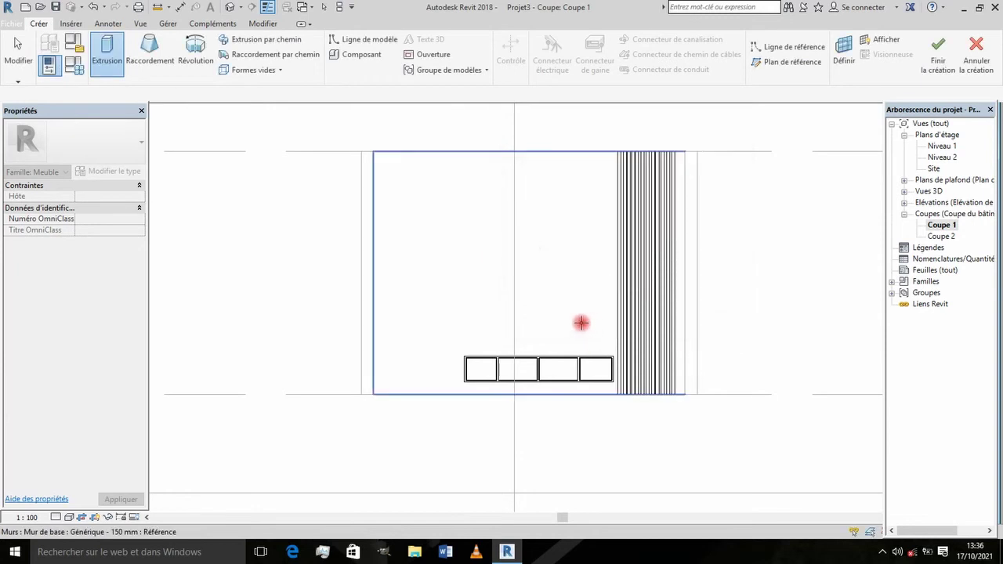
Sketch a rectangle on the wall face above the storage unit for the panel.
click(476, 275)
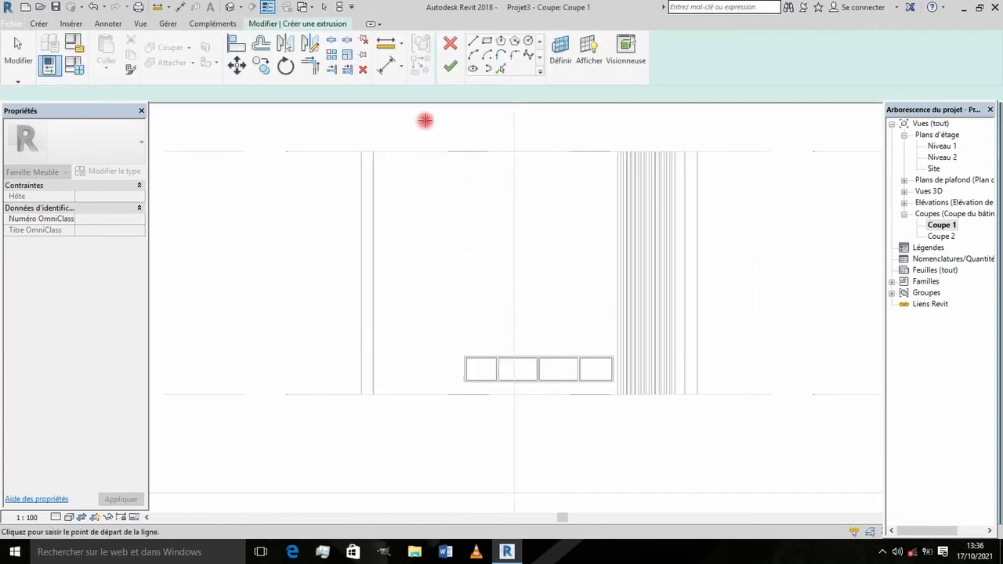
click(487, 41)
scroll(505, 267, up, 1)
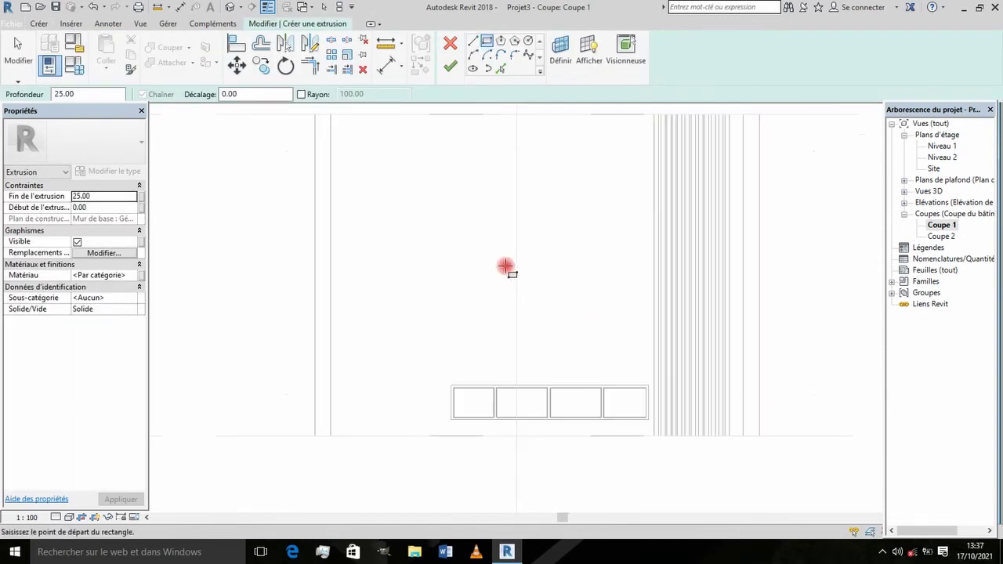
click(409, 239)
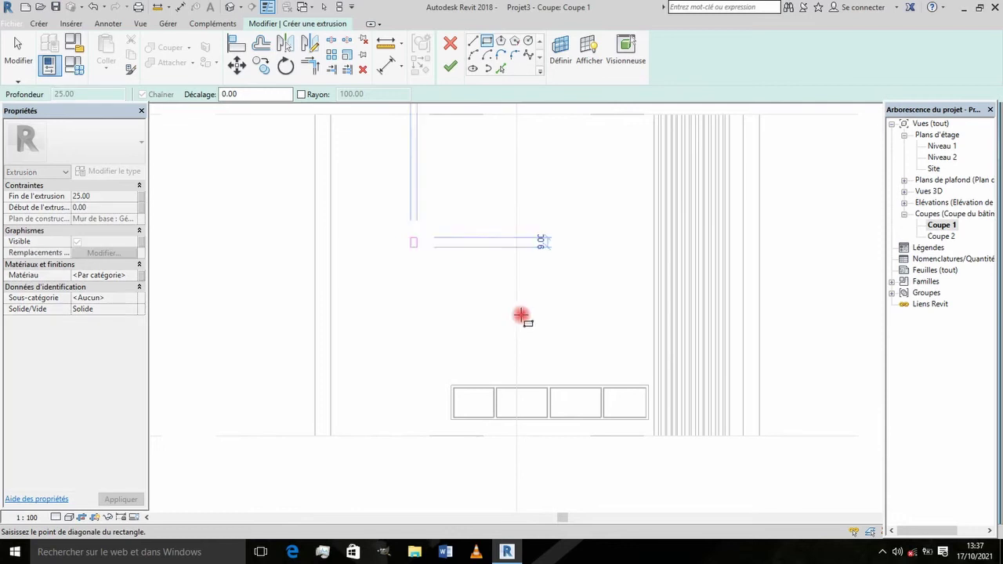
click(635, 345)
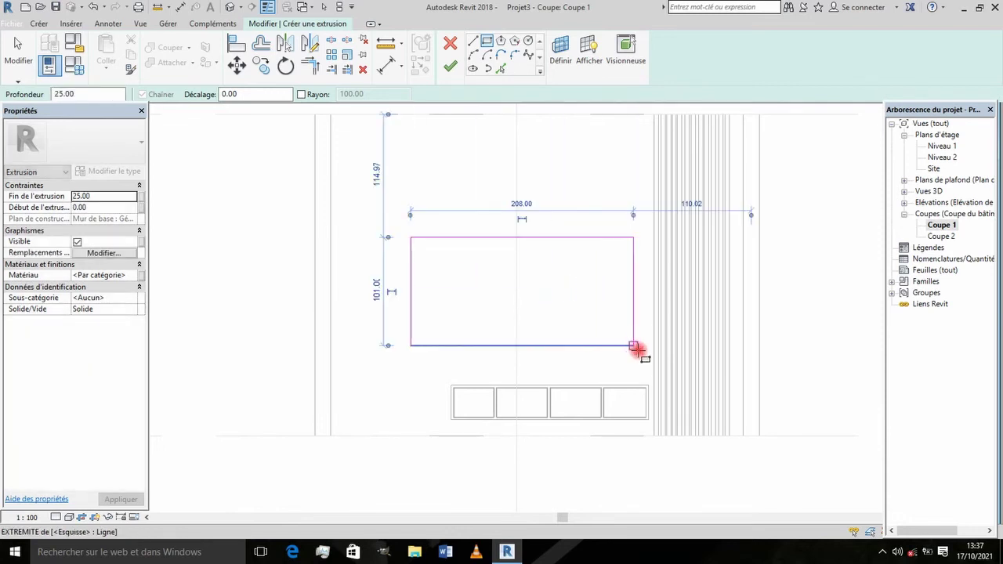
scroll(638, 349, up, 1)
key(Escape)
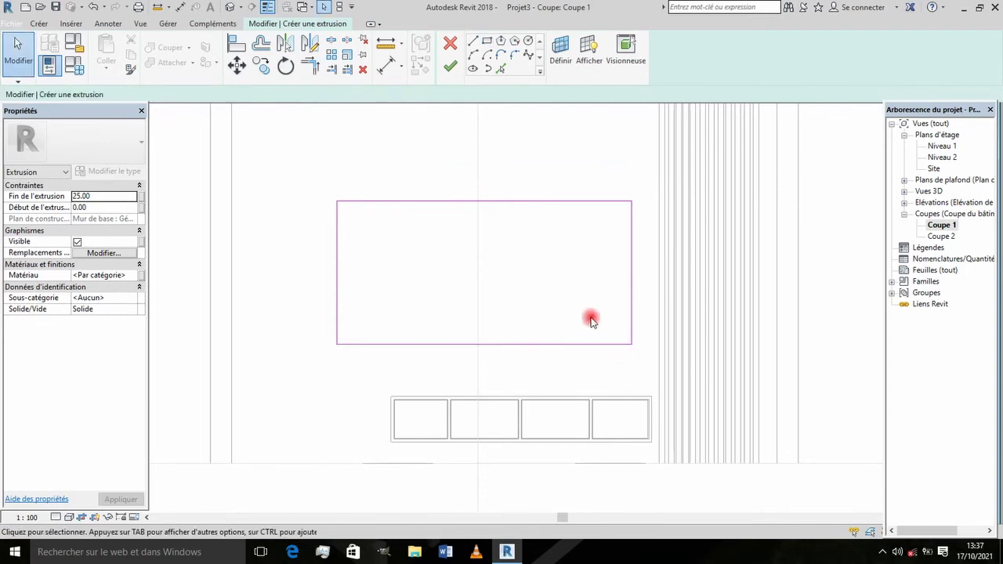
scroll(586, 326, up, 1)
scroll(586, 334, down, 1)
scroll(579, 371, down, 1)
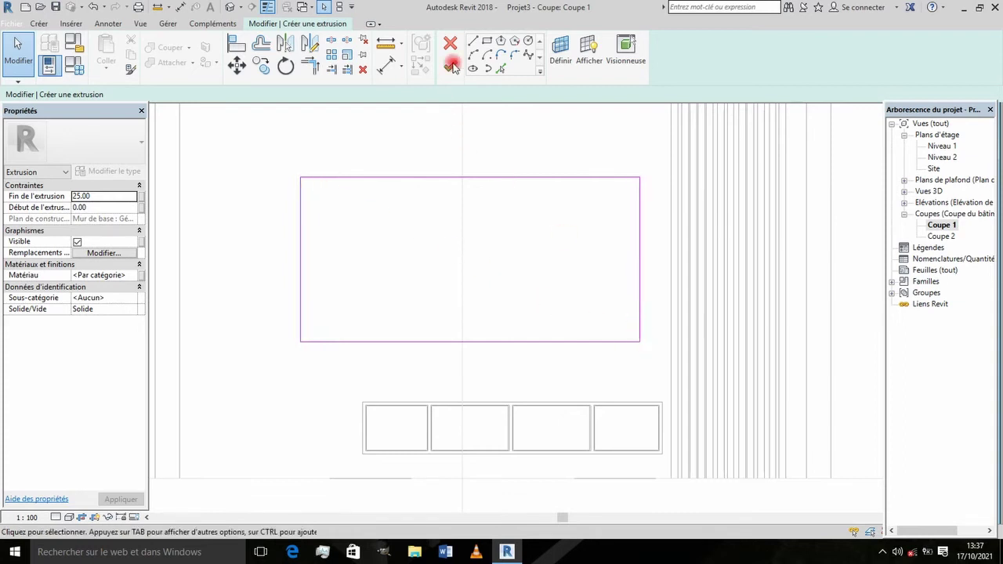
Discard a stray sketch line and finish the rectangle as a 25.00-deep extrusion.
click(473, 44)
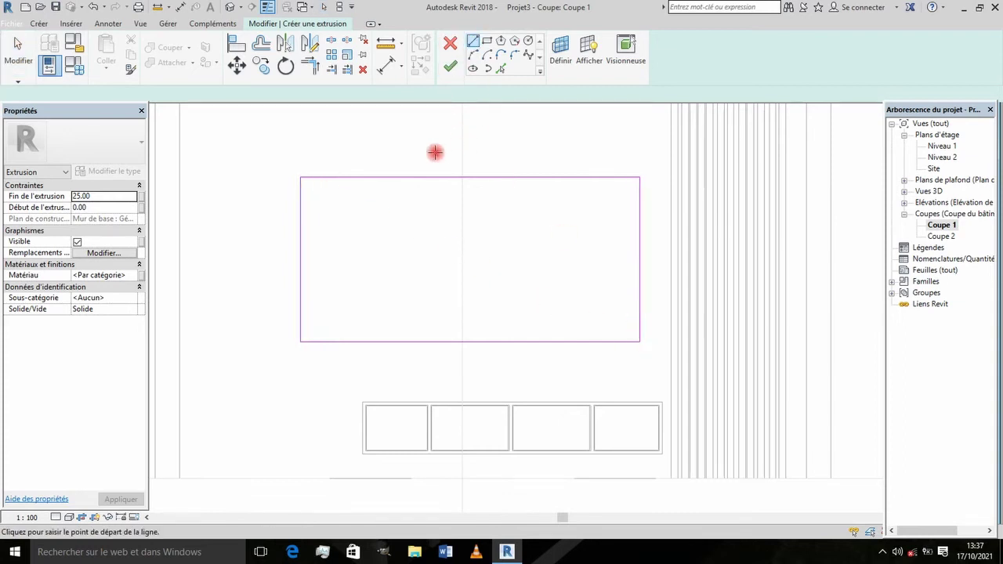
click(300, 177)
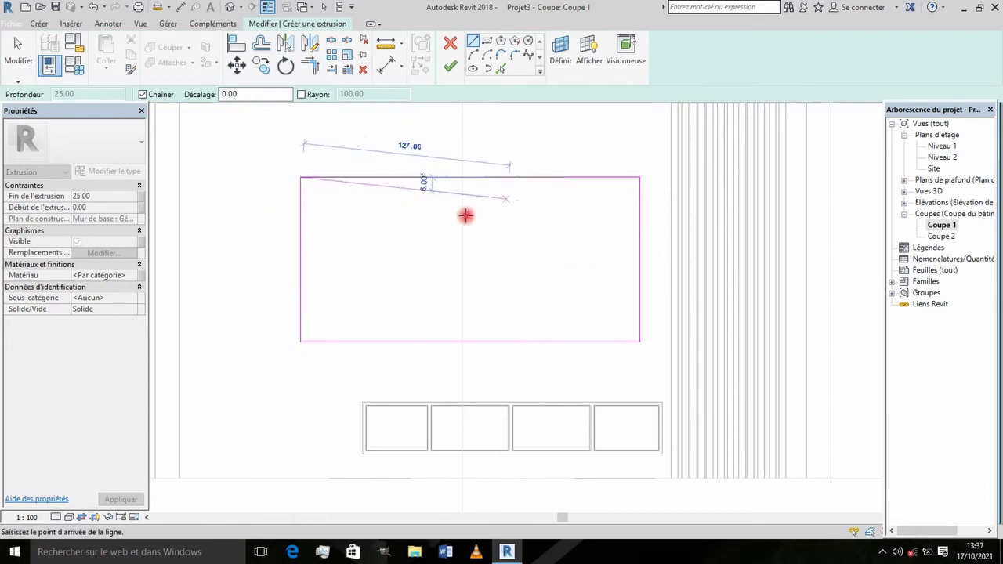
key(Escape)
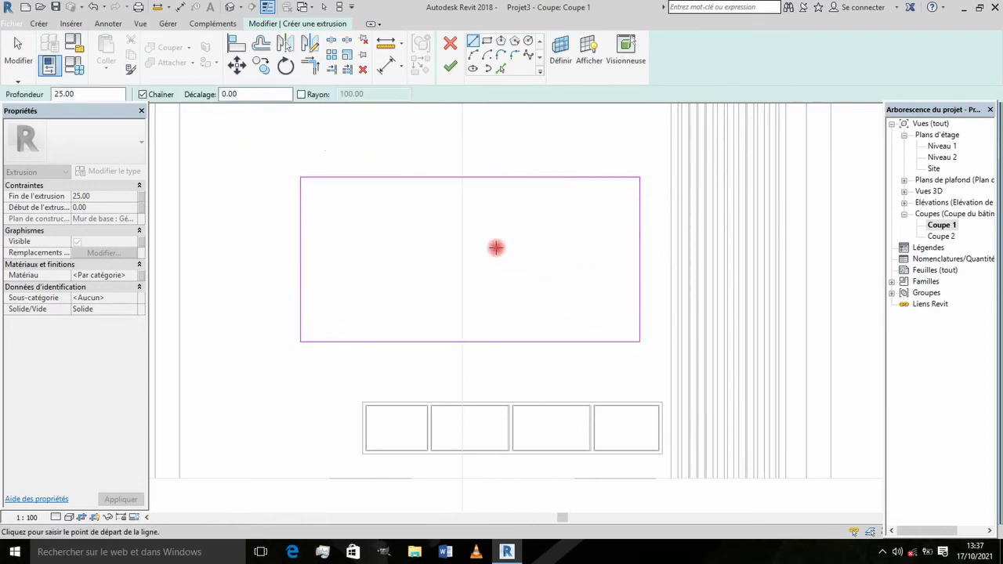
key(Escape)
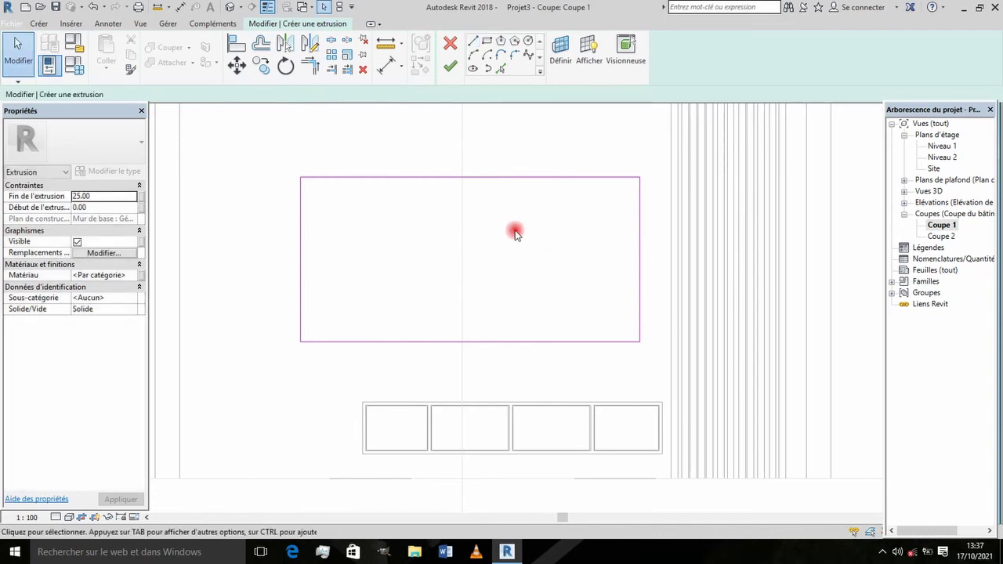
scroll(505, 267, down, 2)
scroll(516, 266, up, 1)
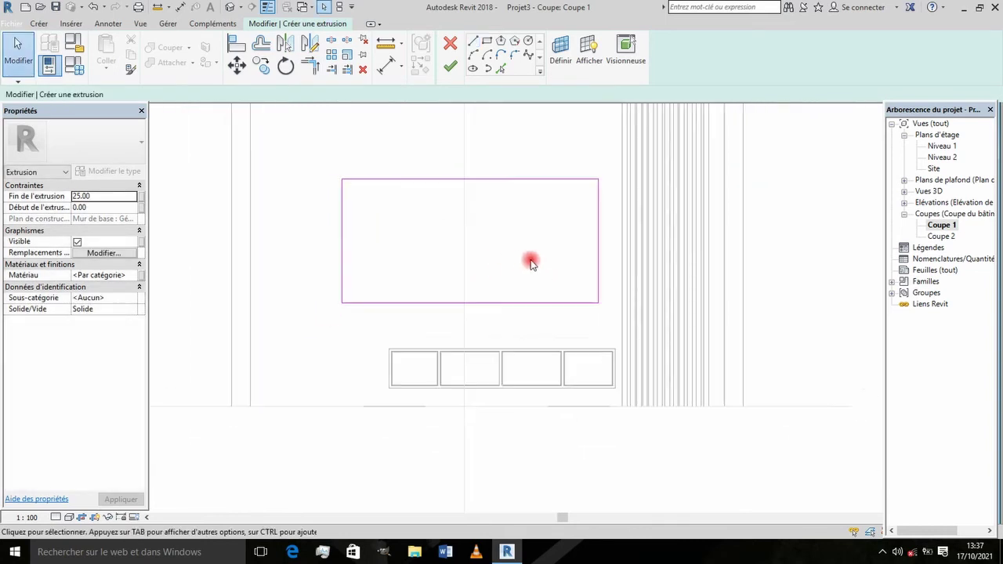
click(450, 64)
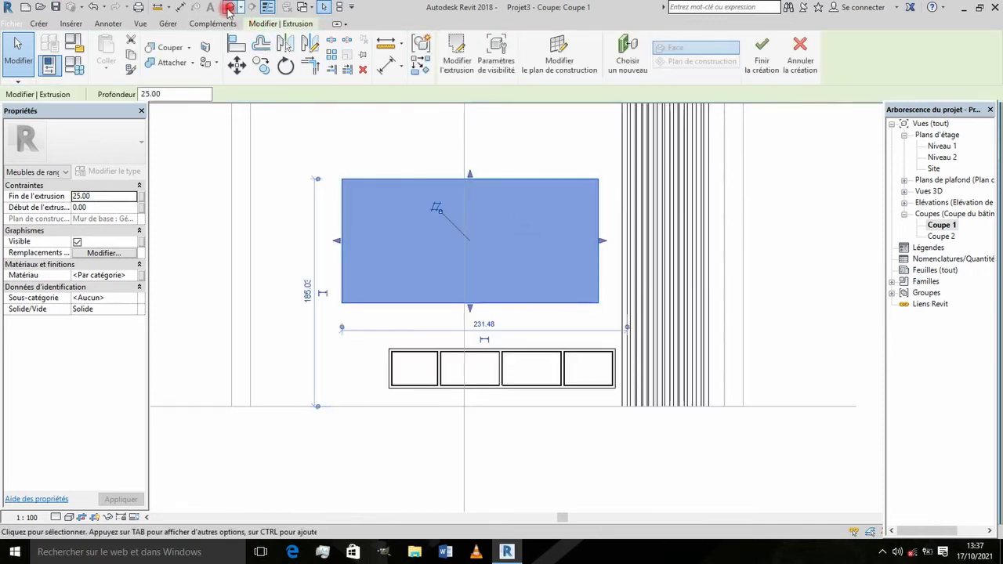
In the 3D view, drag the panel's front face to cut its depth to 7.00.
click(229, 8)
mouse_move(463, 368)
shift+middle_down()
mouse_move(567, 380)
mouse_move(416, 353)
mouse_move(493, 376)
mouse_move(493, 360)
mouse_move(464, 359)
mouse_move(470, 376)
shift+middle_up()
click(463, 376)
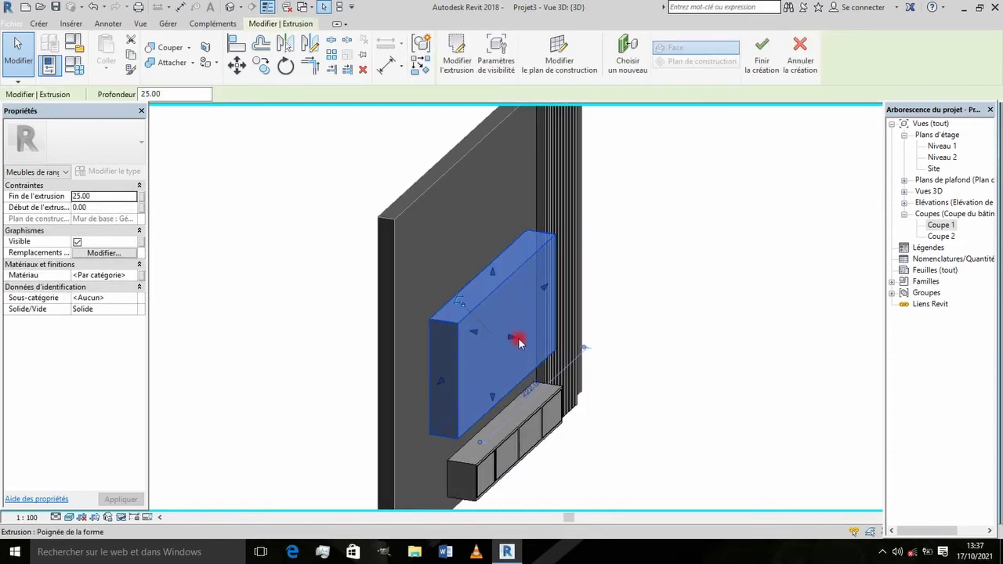
mouse_move(515, 337)
mouse_down()
mouse_move(486, 337)
mouse_move(537, 347)
mouse_up()
shift+middle_drag(537, 347, 455, 343)
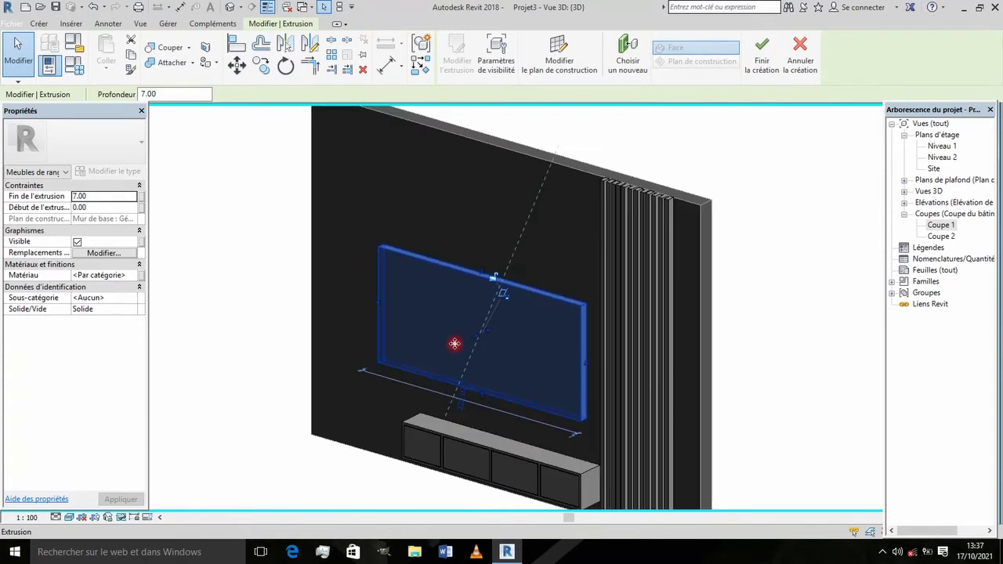
scroll(454, 343, down, 2)
click(745, 397)
Thin the panel further to 3.48 deep, then return to the Coupe 1 section.
mouse_move(689, 403)
shift+middle_down()
mouse_move(547, 400)
mouse_move(559, 381)
mouse_move(620, 377)
mouse_move(516, 375)
mouse_move(350, 344)
mouse_move(387, 347)
mouse_move(377, 358)
mouse_move(366, 343)
mouse_move(373, 278)
shift+middle_up()
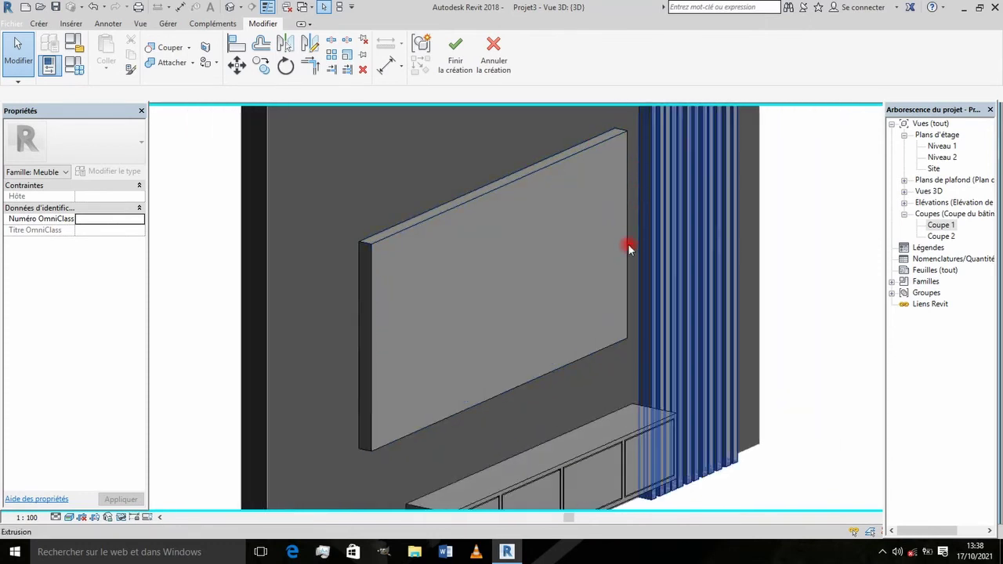
click(386, 313)
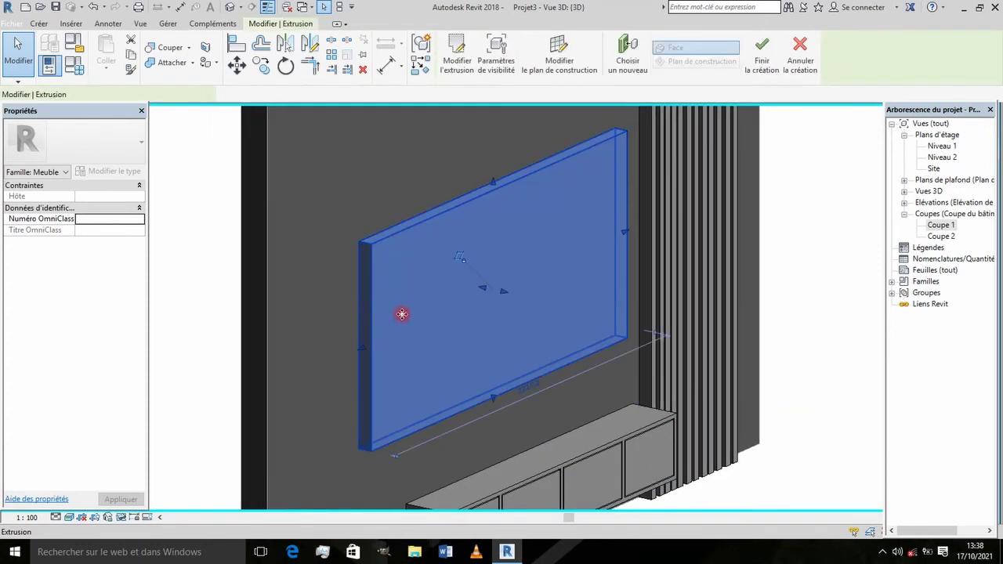
mouse_move(399, 313)
shift+middle_down()
mouse_move(410, 338)
mouse_move(464, 300)
shift+middle_up()
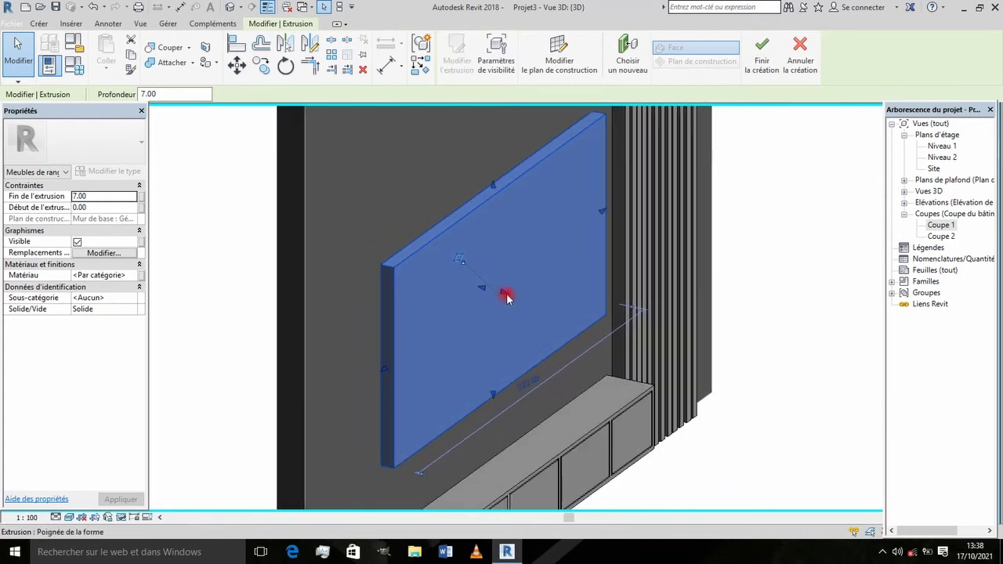
mouse_move(517, 297)
mouse_down()
mouse_move(501, 295)
mouse_move(546, 327)
mouse_up()
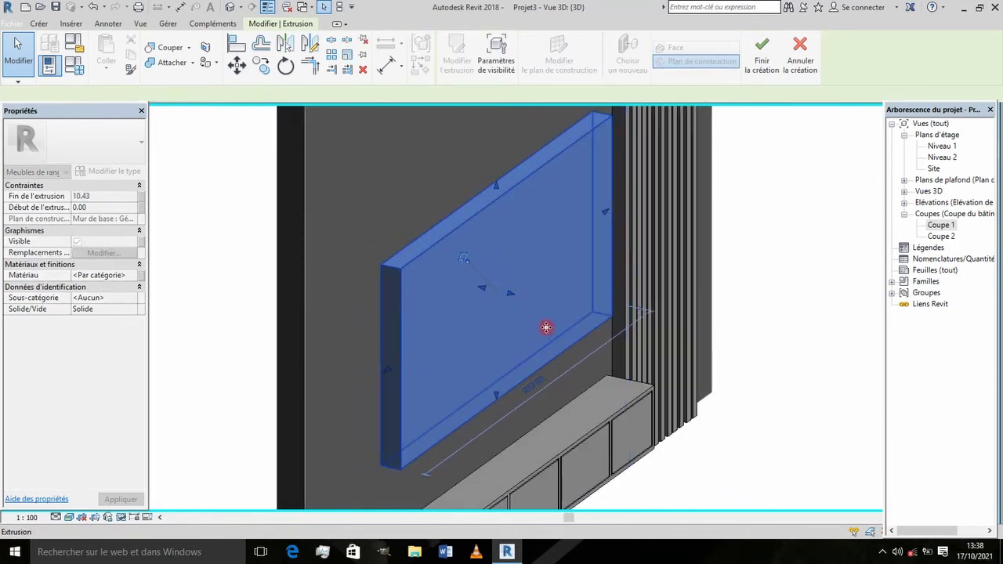
drag(508, 299, 542, 319)
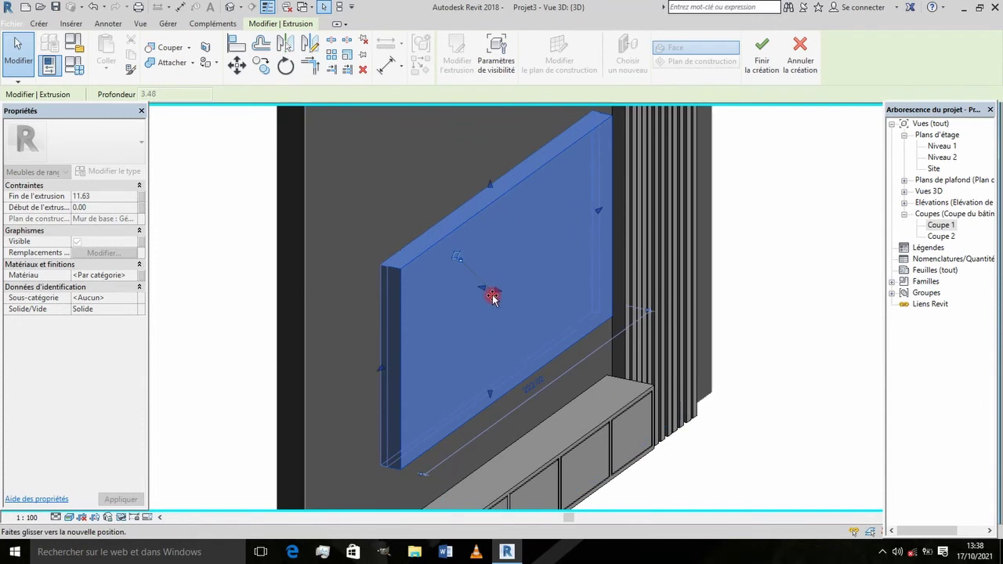
mouse_move(543, 319)
shift+middle_down()
mouse_move(443, 315)
mouse_move(376, 289)
shift+middle_up()
scroll(376, 289, down, 3)
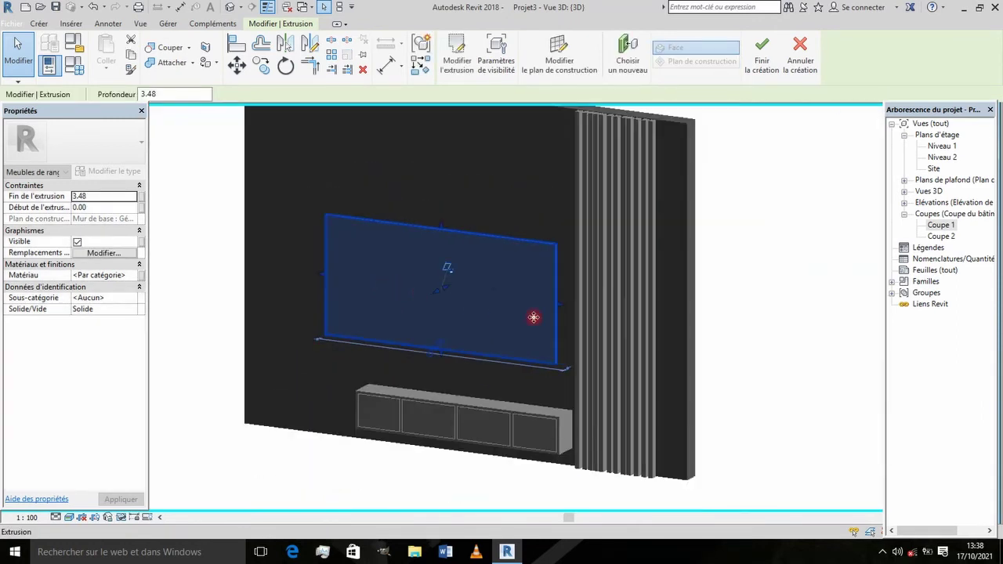
double_click(940, 225)
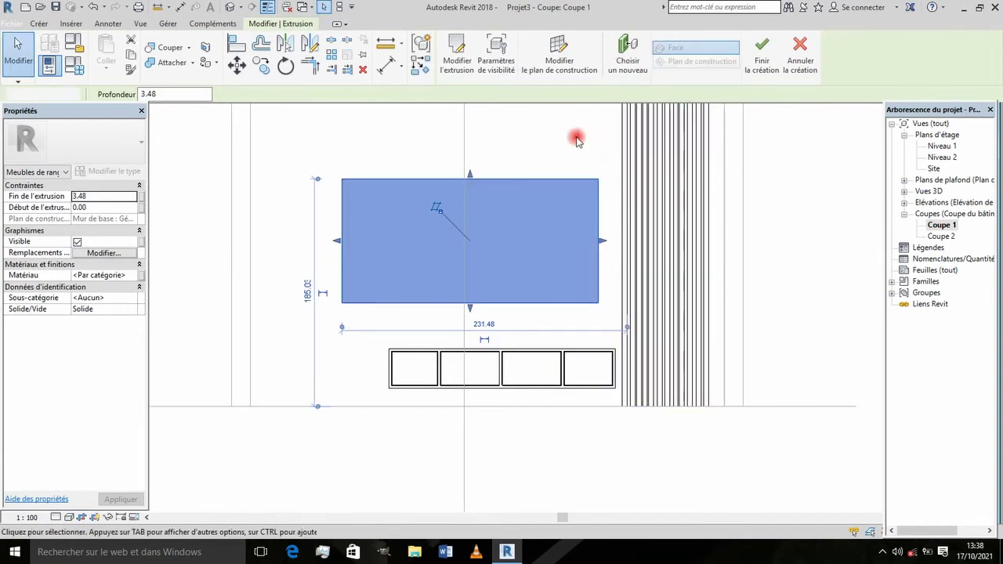
Start a Sweep with a sketched path placed on the wall panel's face as work plane.
click(575, 139)
click(39, 24)
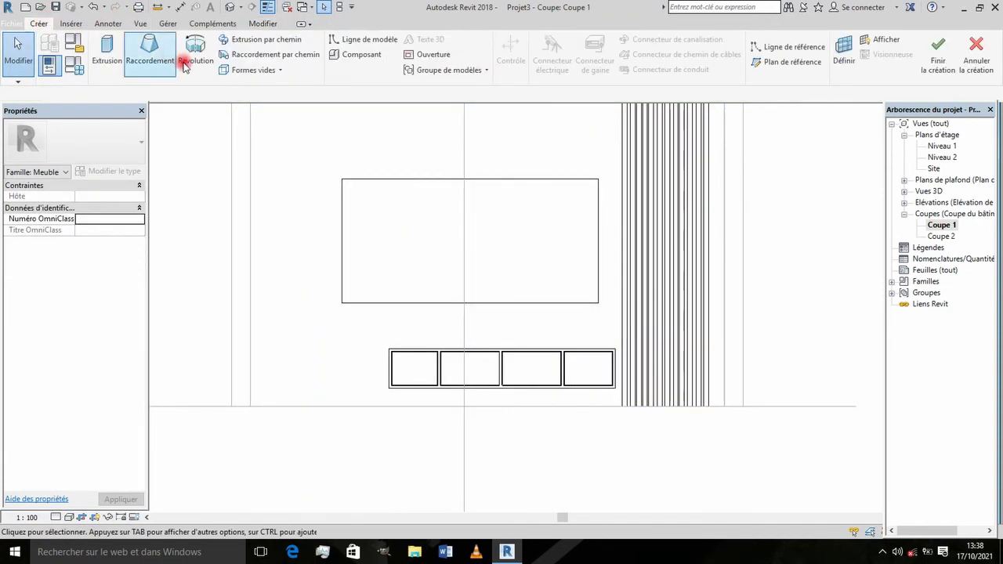
click(272, 41)
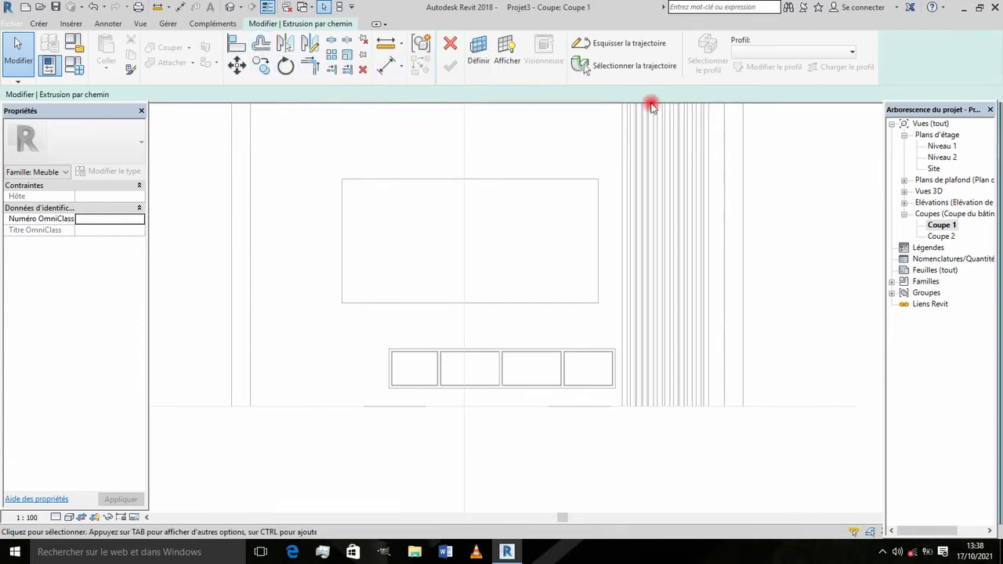
click(627, 49)
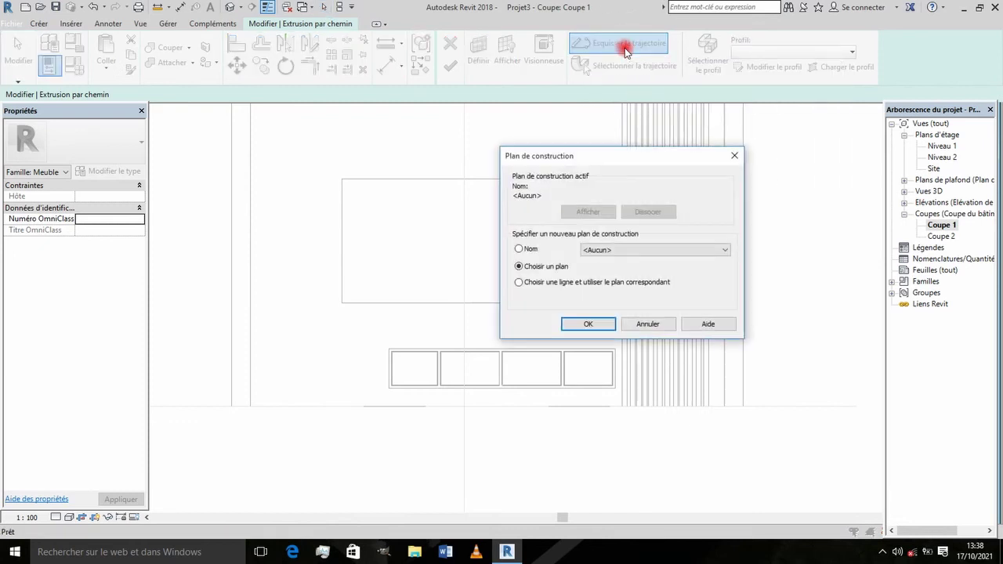
click(586, 325)
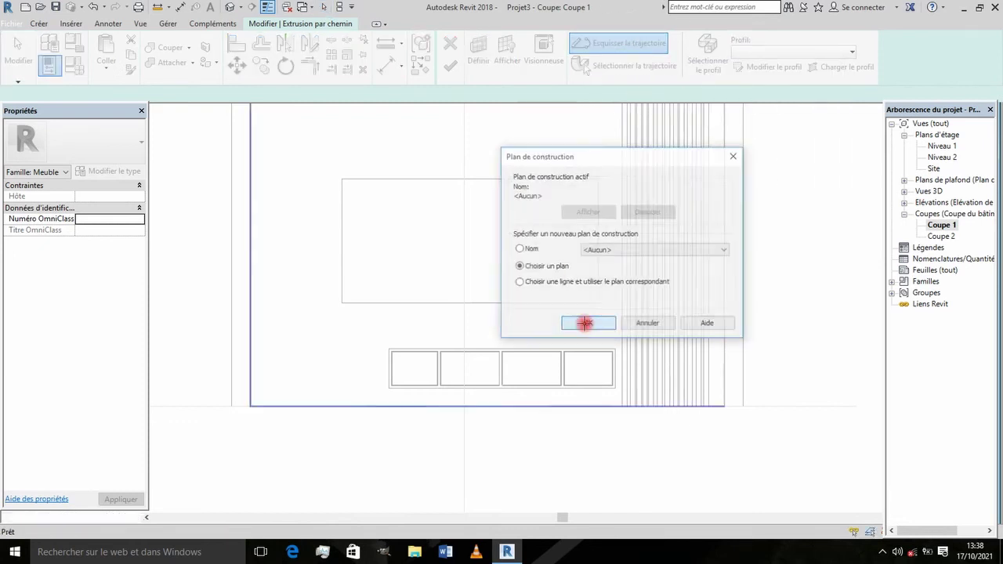
click(455, 244)
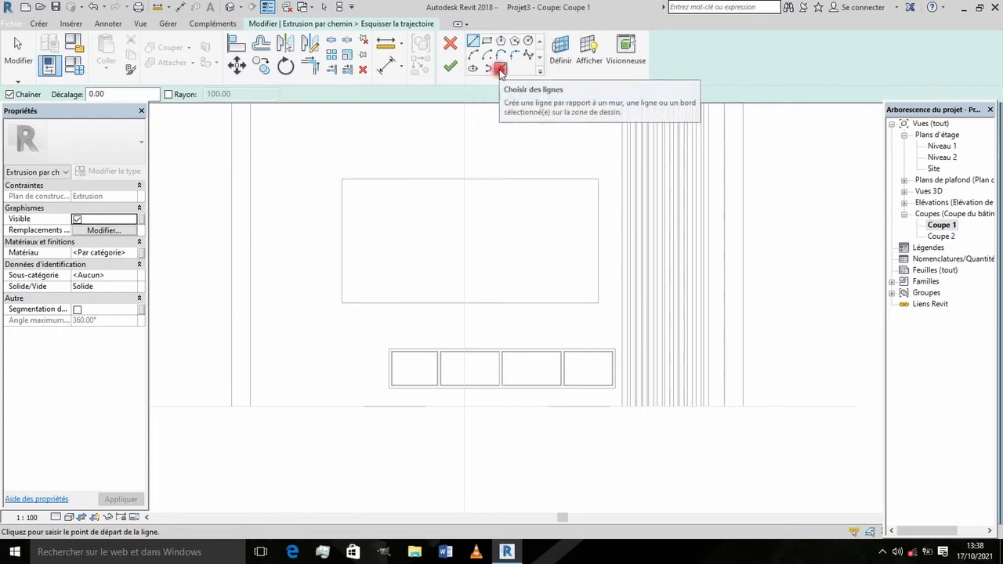
Pick the panel's top, left and bottom edges as the sweep path, finish it, and begin editing the profile.
click(499, 69)
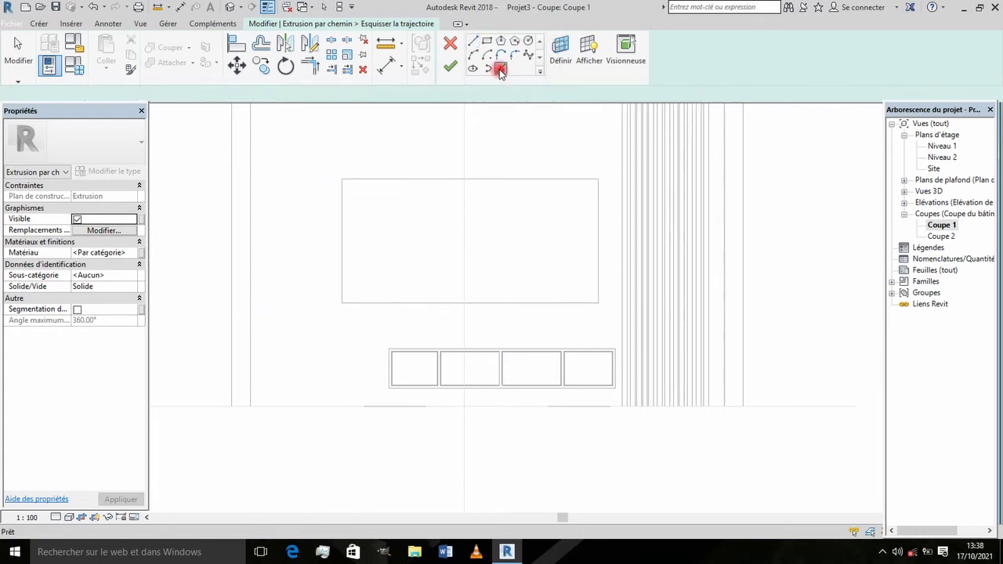
click(499, 180)
click(343, 224)
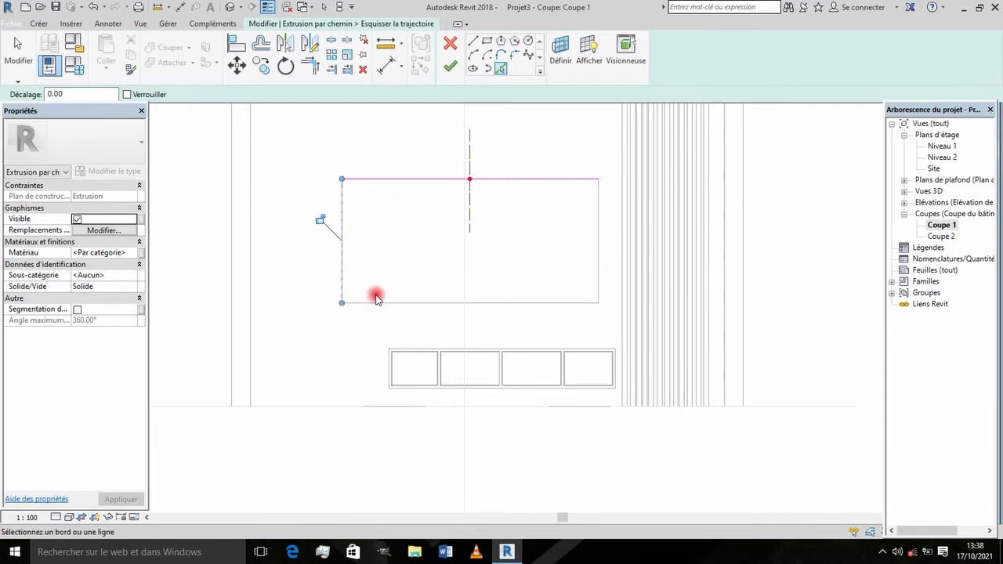
click(439, 302)
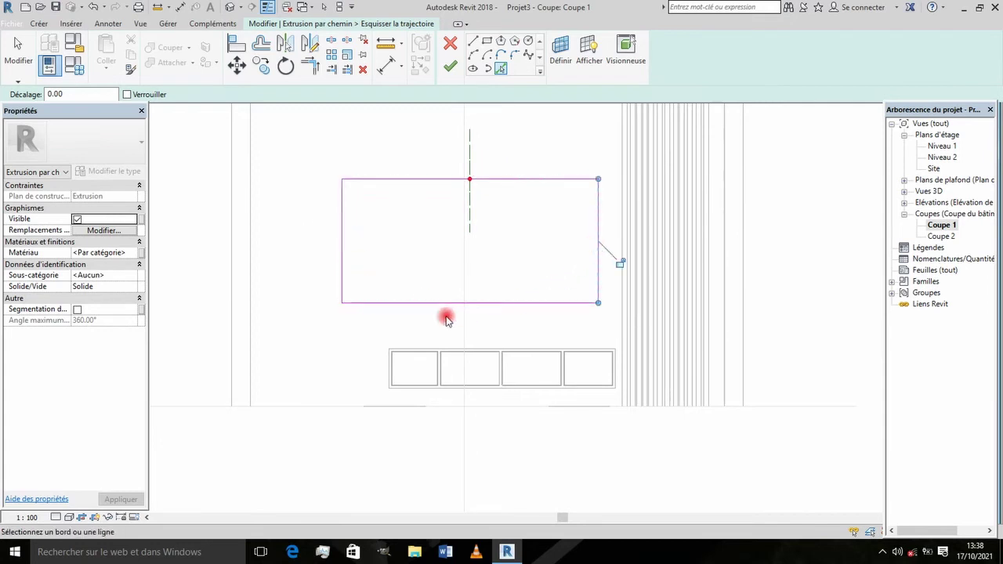
click(454, 68)
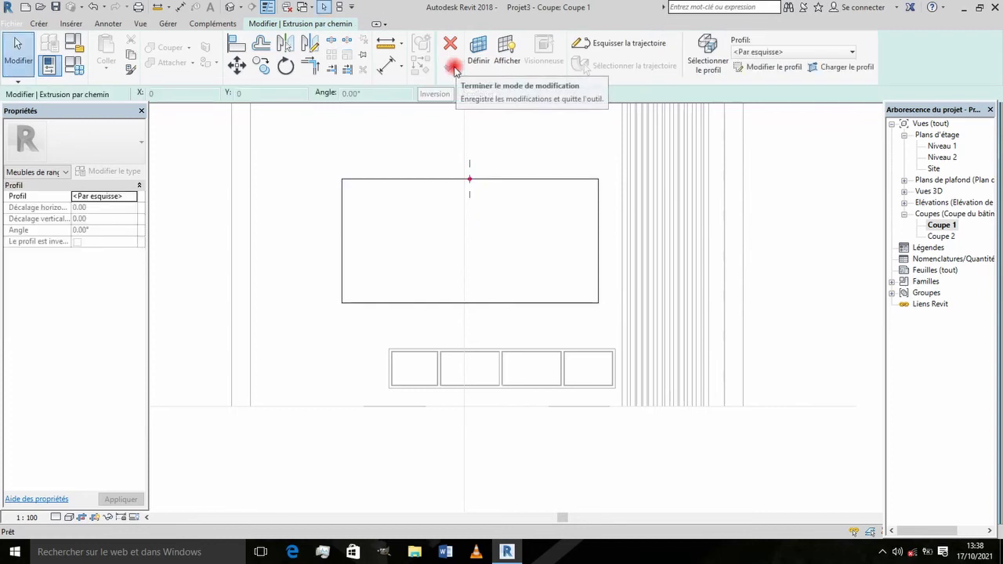
click(758, 68)
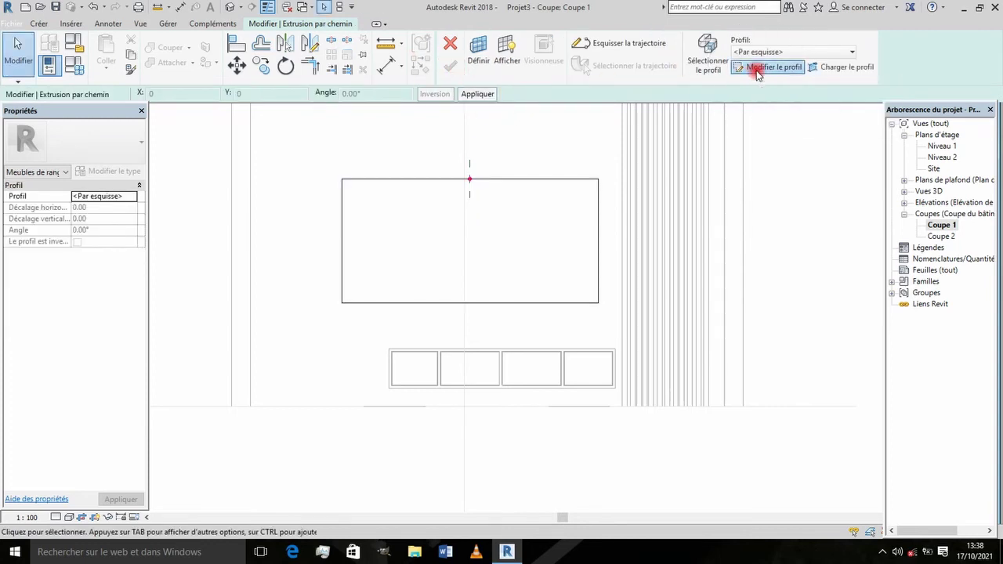
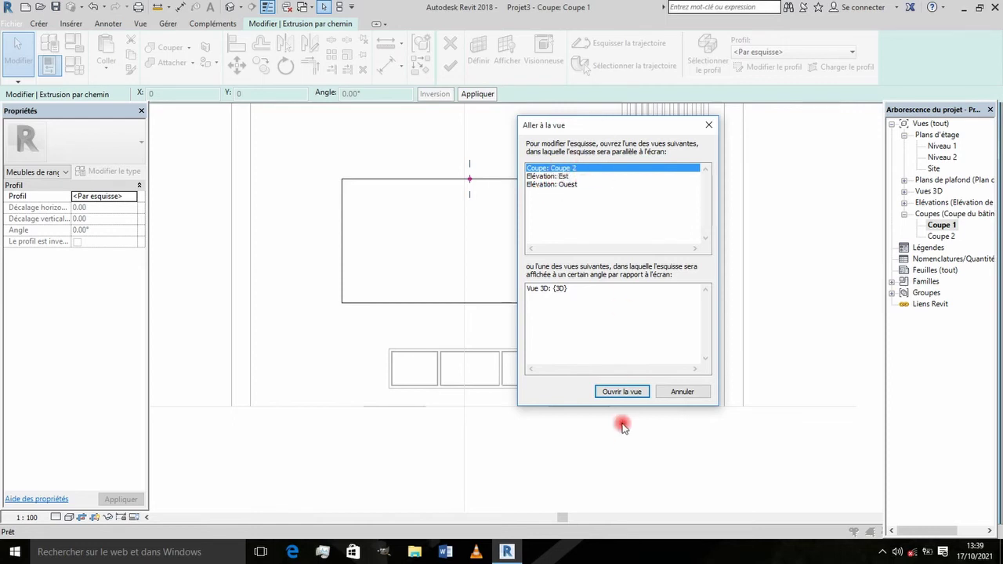
Open section Coupe 2 and zoom in on the sweep path area.
click(622, 391)
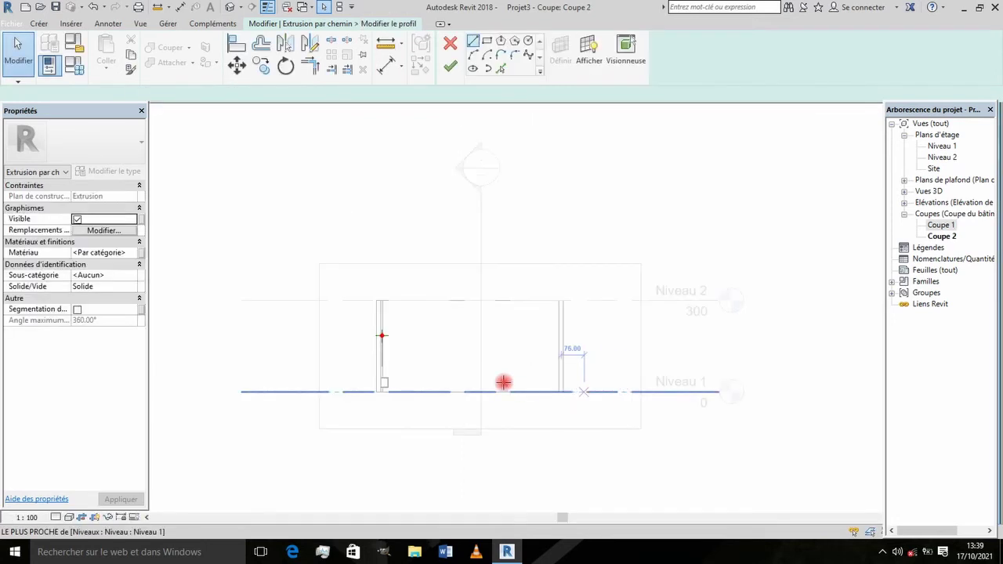
scroll(379, 353, up, 3)
scroll(381, 314, up, 3)
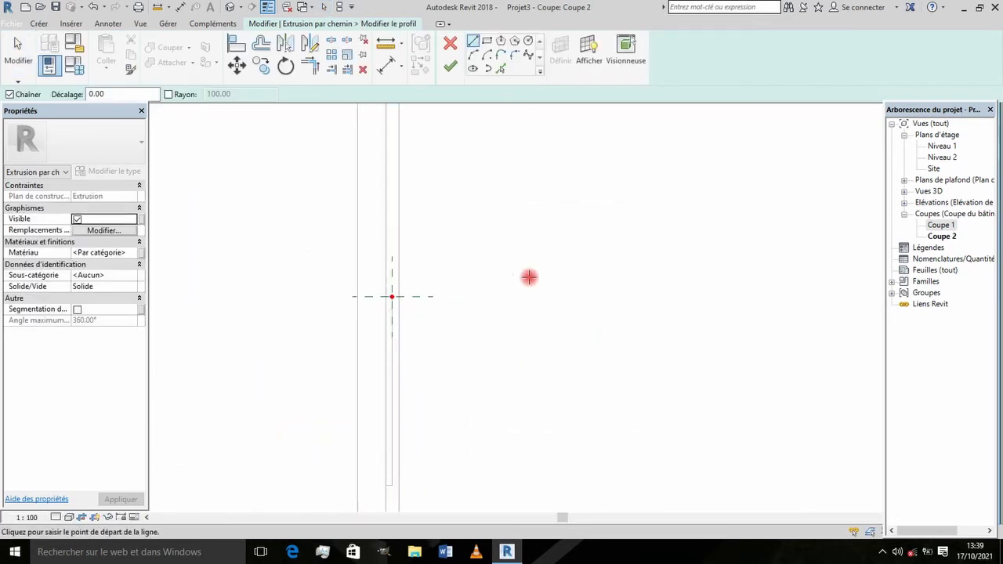
scroll(475, 289, down, 1)
scroll(470, 400, up, 1)
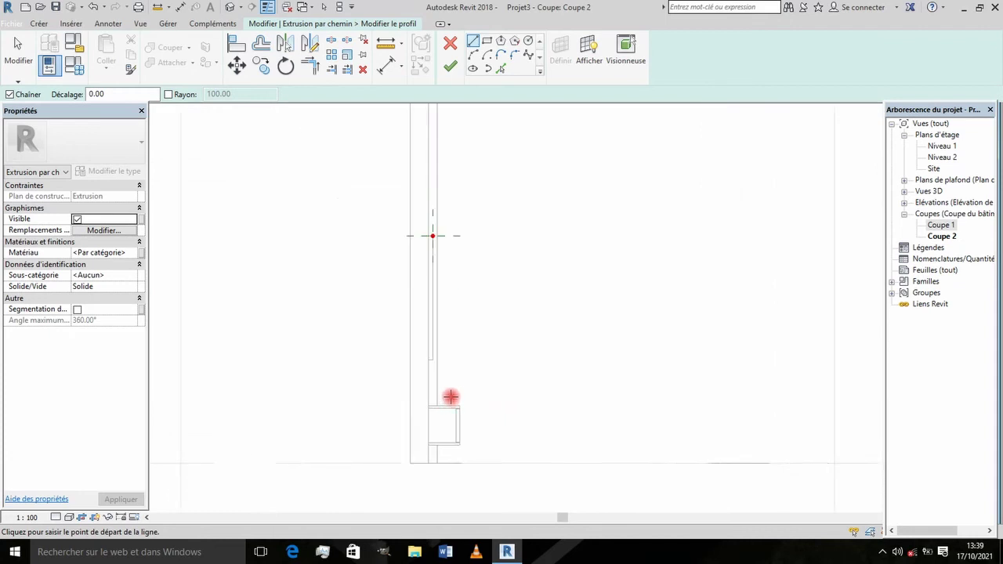
scroll(450, 397, up, 1)
scroll(423, 353, up, 1)
scroll(414, 331, up, 1)
scroll(407, 333, down, 1)
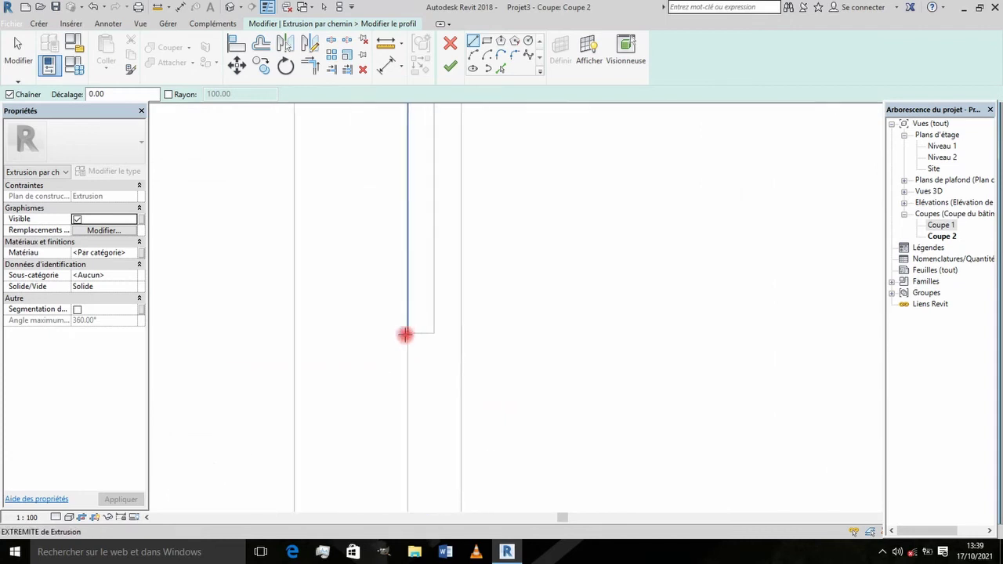
scroll(433, 336, down, 1)
scroll(435, 337, down, 1)
key(Escape)
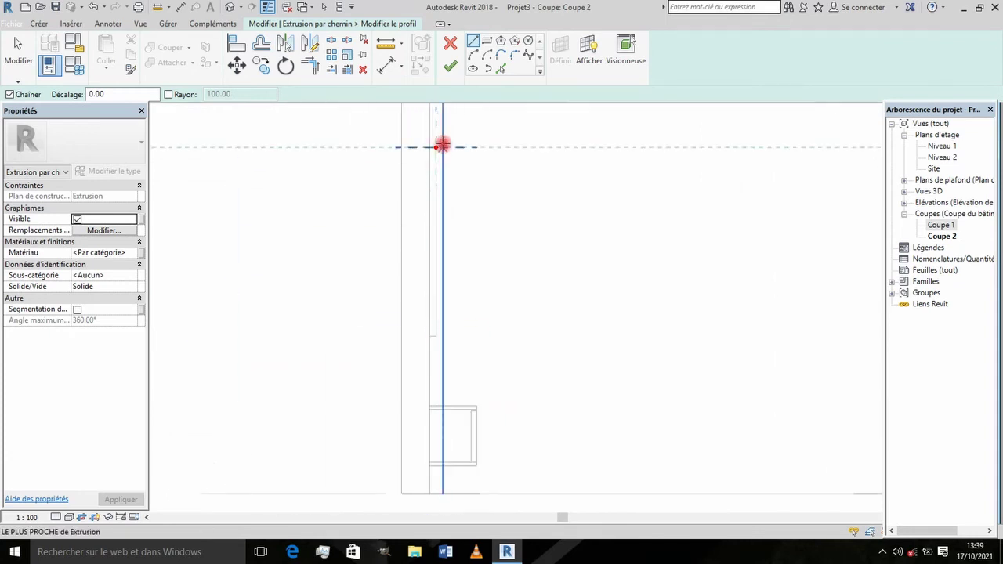
scroll(434, 141, up, 1)
scroll(428, 149, up, 1)
scroll(432, 162, up, 1)
scroll(432, 165, up, 1)
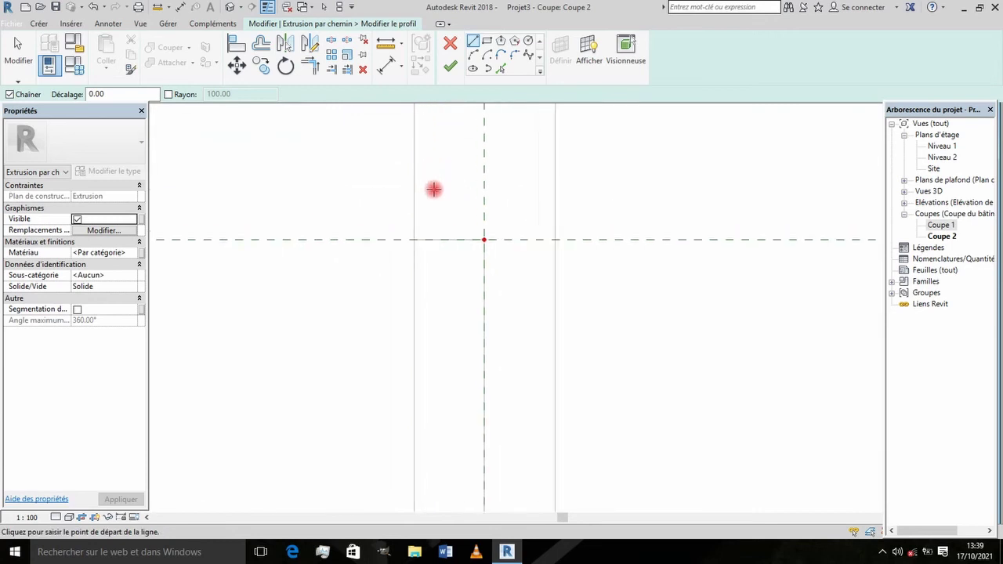
scroll(423, 228, up, 1)
Sketch a closed rectangular profile 5 wide and 2 high.
click(408, 244)
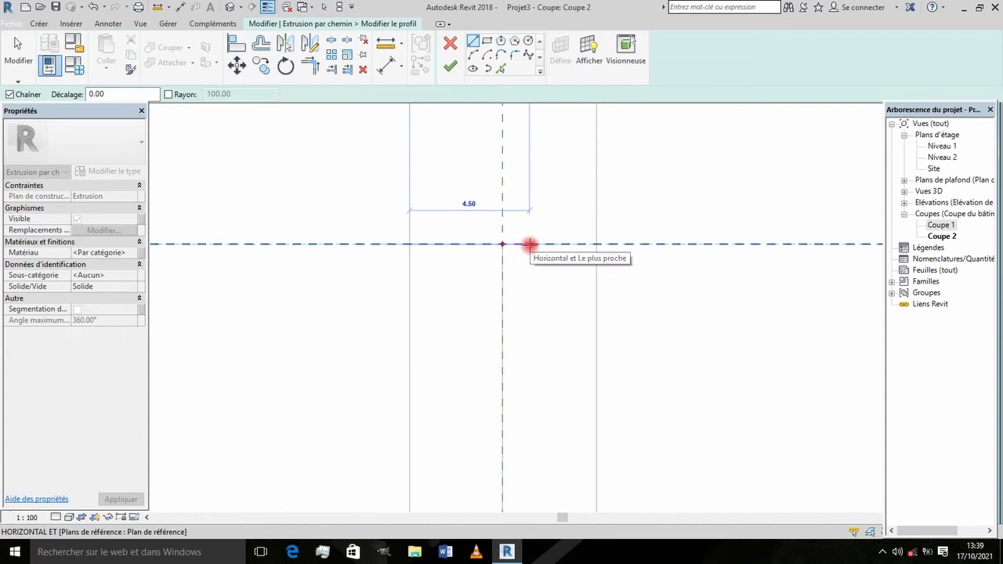
text(5)
key(Return)
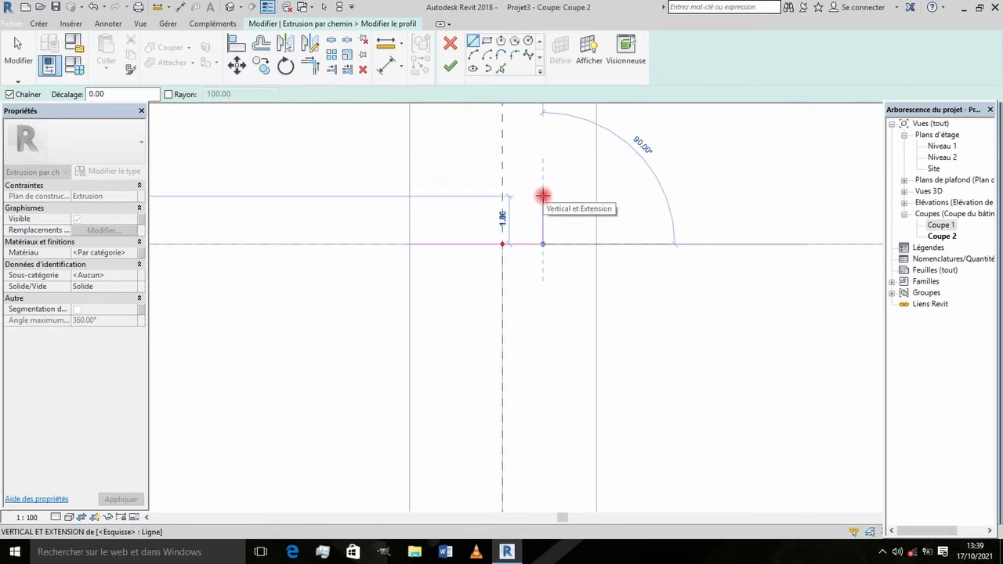
text(2)
key(Return)
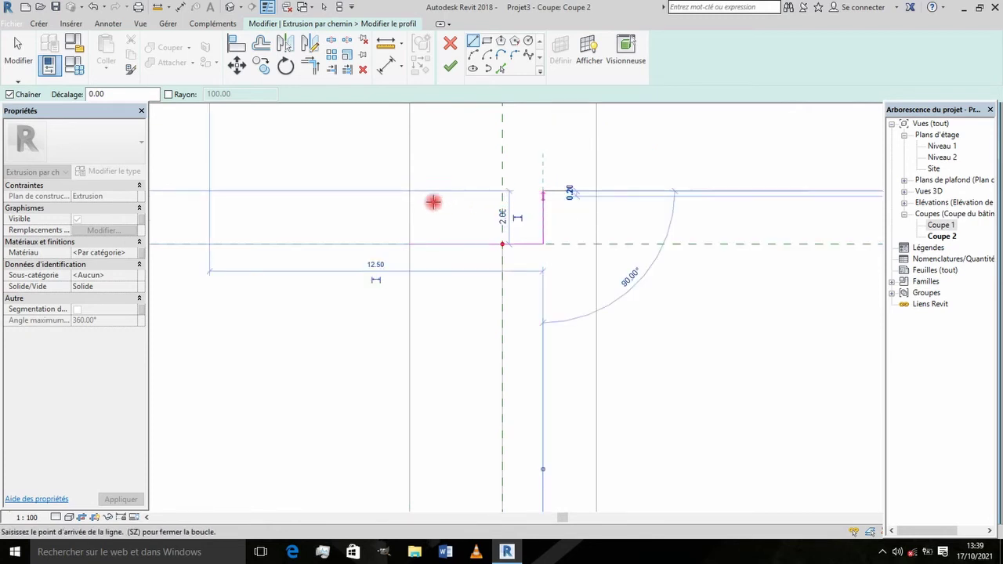
click(411, 196)
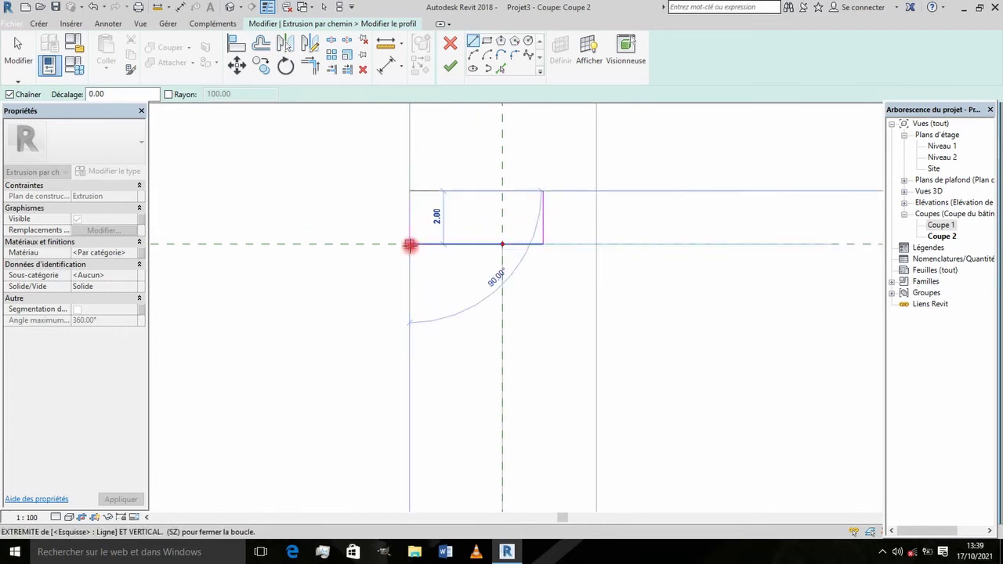
click(409, 244)
scroll(514, 305, down, 1)
scroll(516, 302, down, 1)
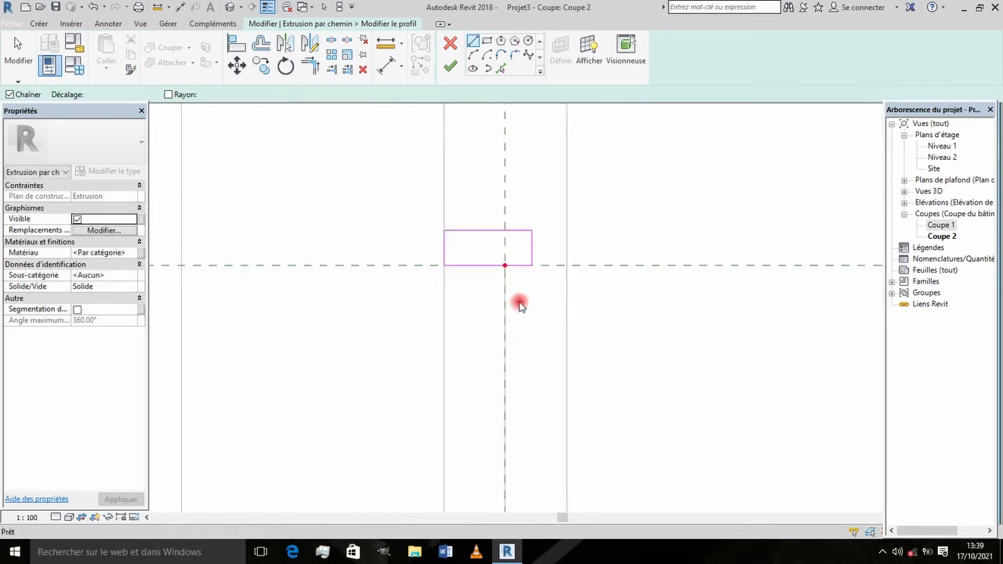
key(Escape)
key(Escape)
scroll(515, 302, down, 1)
scroll(515, 302, up, 1)
scroll(515, 303, up, 1)
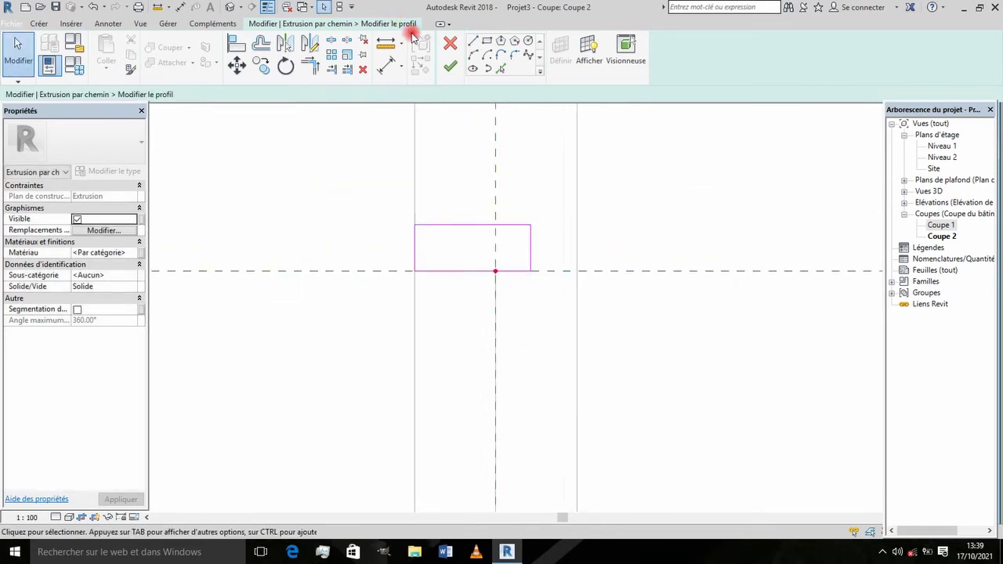
Finish the profile sketch and complete the sweep along its path.
click(450, 70)
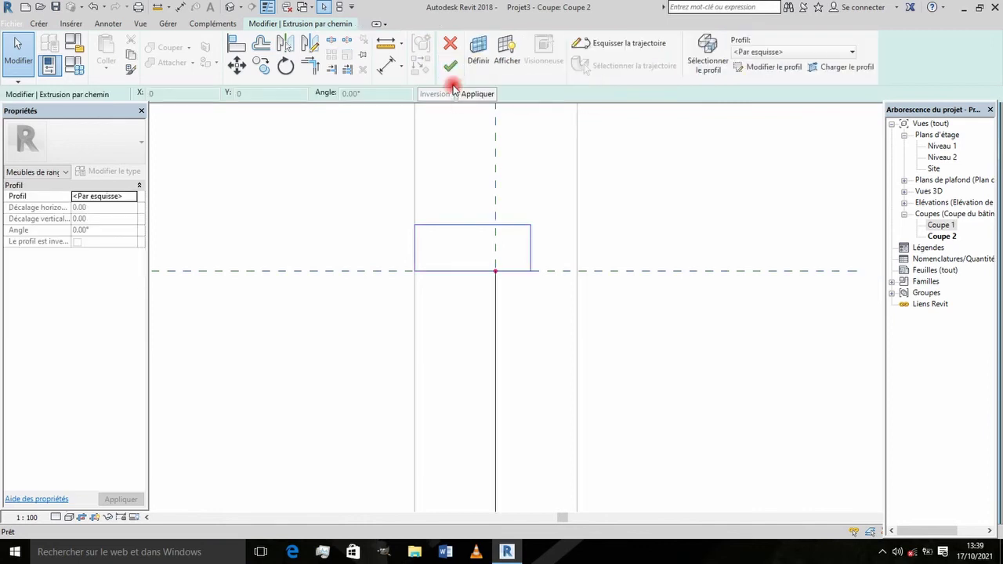
click(453, 70)
scroll(470, 168, down, 3)
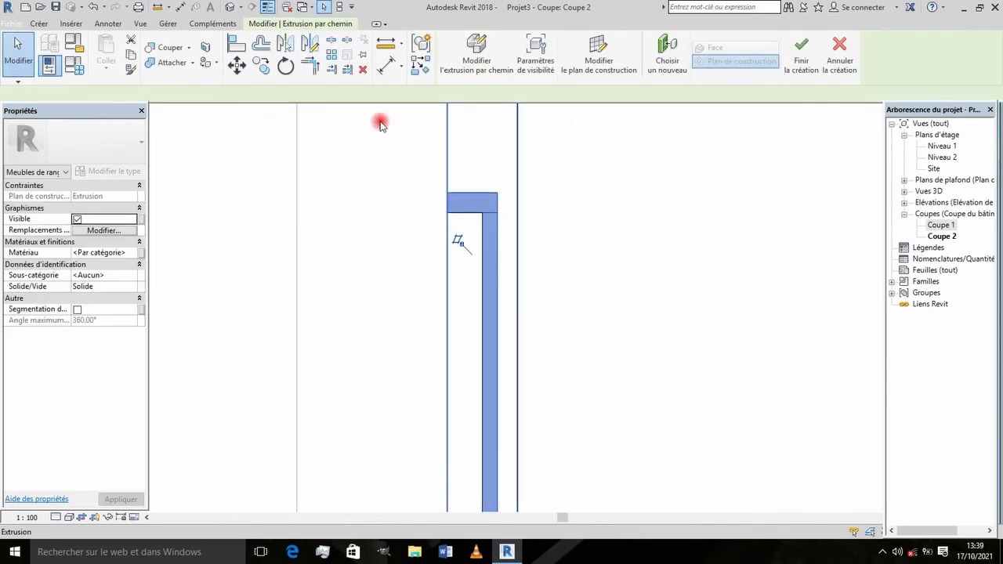
Check the new slats front-on in the 3D view and finish the in-place wall unit.
click(229, 8)
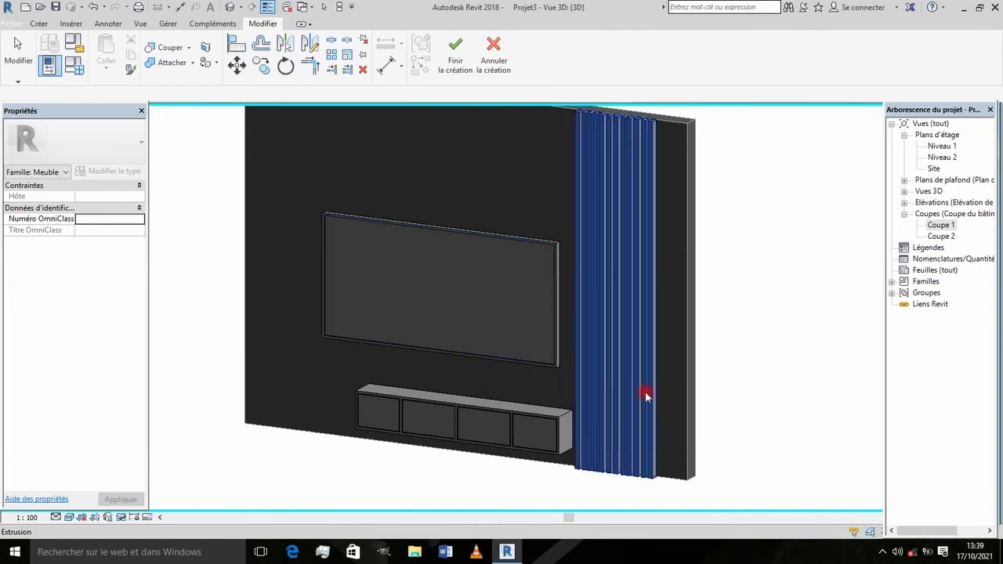
shift+middle_drag(683, 375, 655, 400)
scroll(517, 391, up, 2)
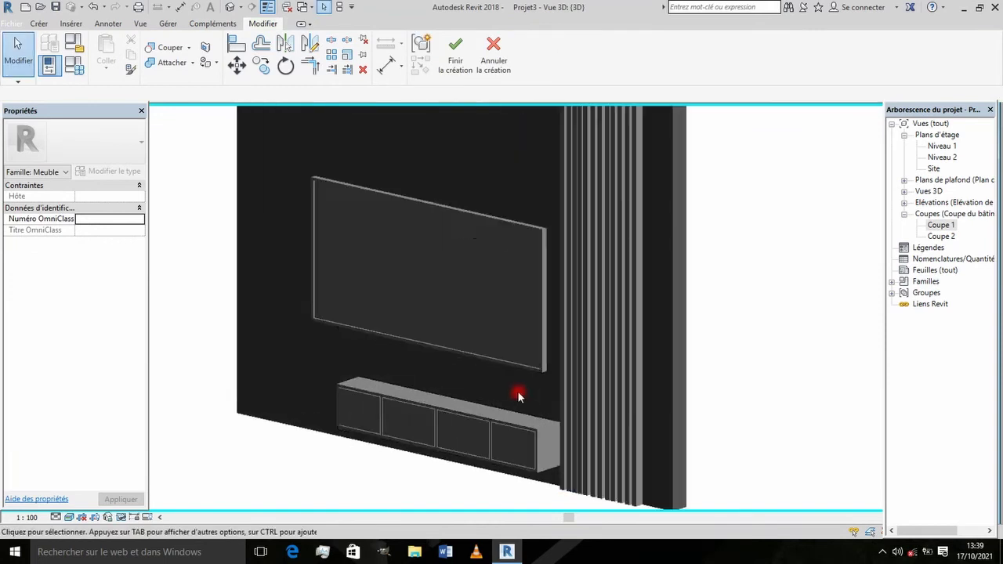
scroll(524, 255, up, 2)
scroll(622, 329, down, 1)
mouse_move(624, 407)
shift+middle_down()
mouse_move(692, 373)
mouse_move(671, 371)
mouse_move(679, 352)
mouse_move(577, 362)
mouse_move(604, 385)
mouse_move(578, 403)
mouse_move(571, 368)
mouse_move(600, 381)
mouse_move(685, 381)
mouse_move(601, 373)
mouse_move(568, 345)
mouse_move(577, 345)
mouse_move(573, 337)
mouse_move(584, 406)
shift+middle_up()
scroll(663, 365, down, 2)
click(934, 227)
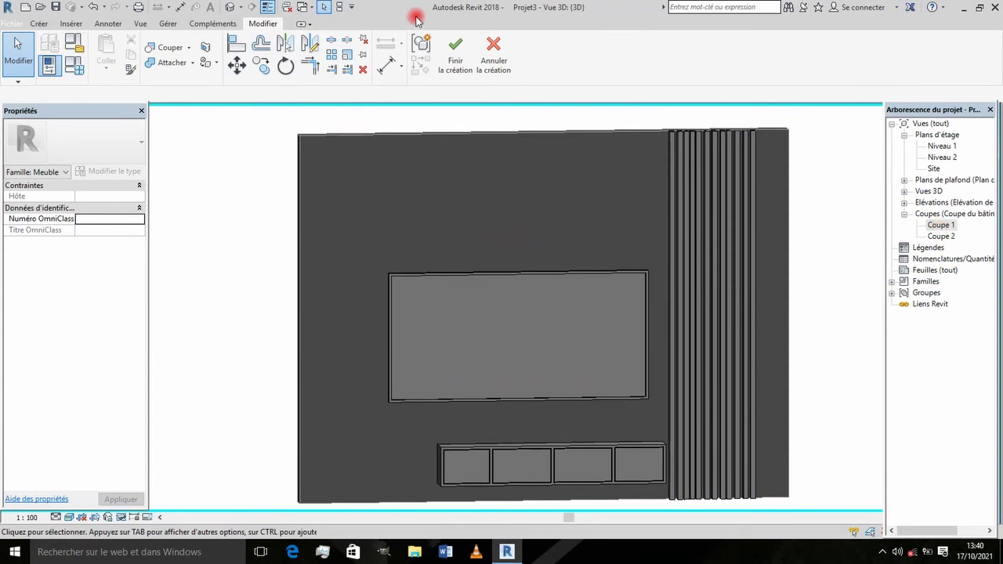
click(455, 49)
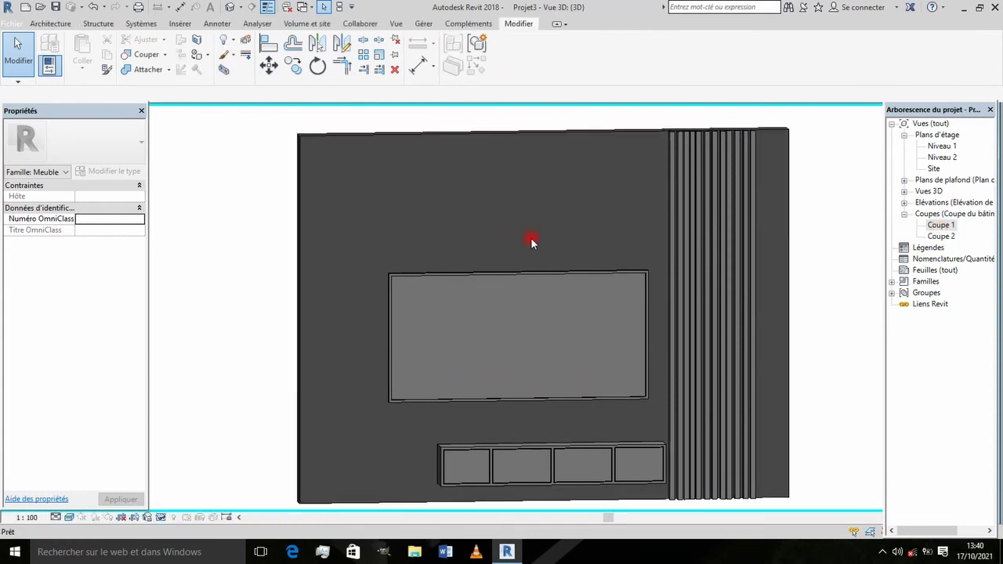
Reopen the wall unit in place from section Coupe 1 and start a 25.00-deep extrusion on a picked plane.
click(540, 288)
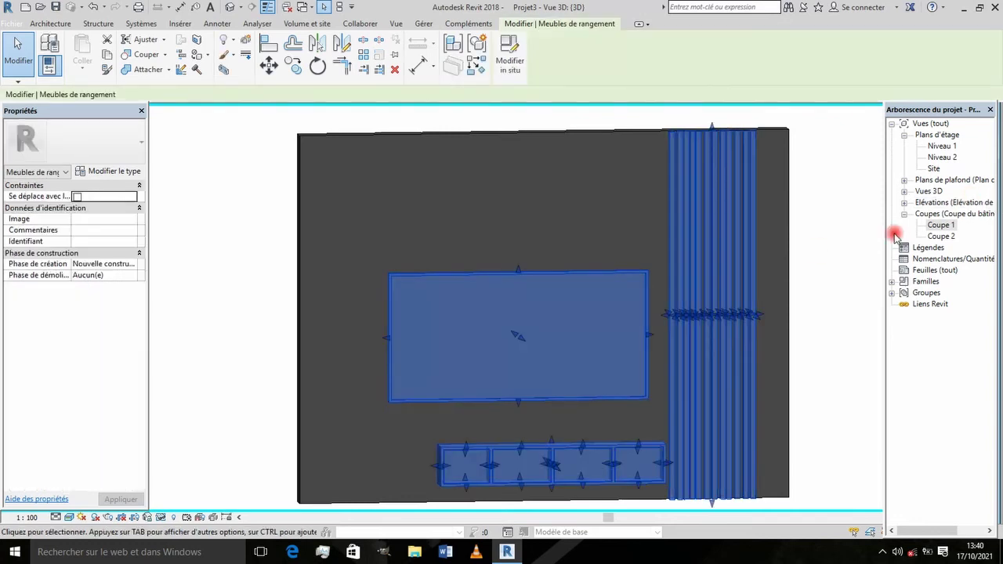
double_click(940, 226)
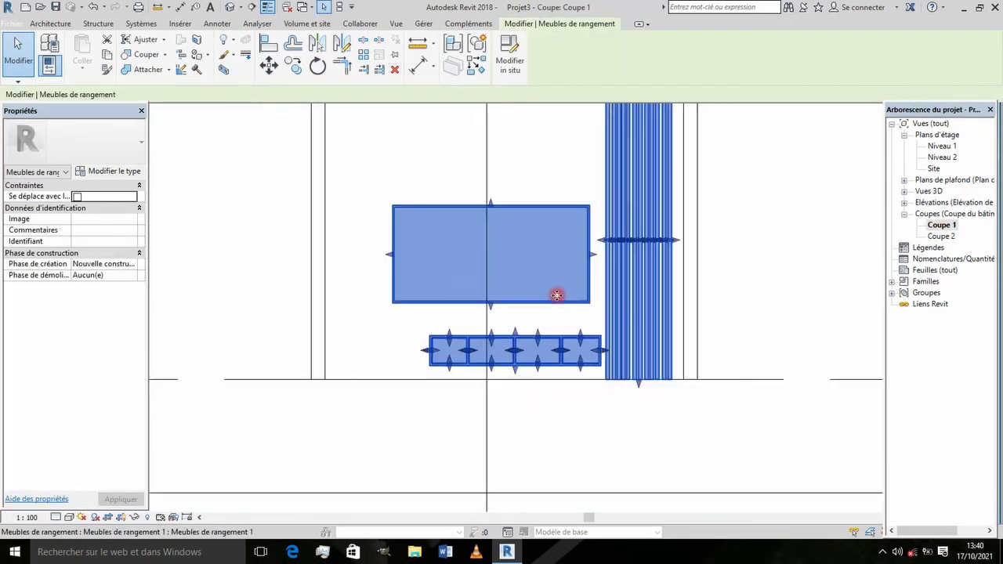
click(510, 55)
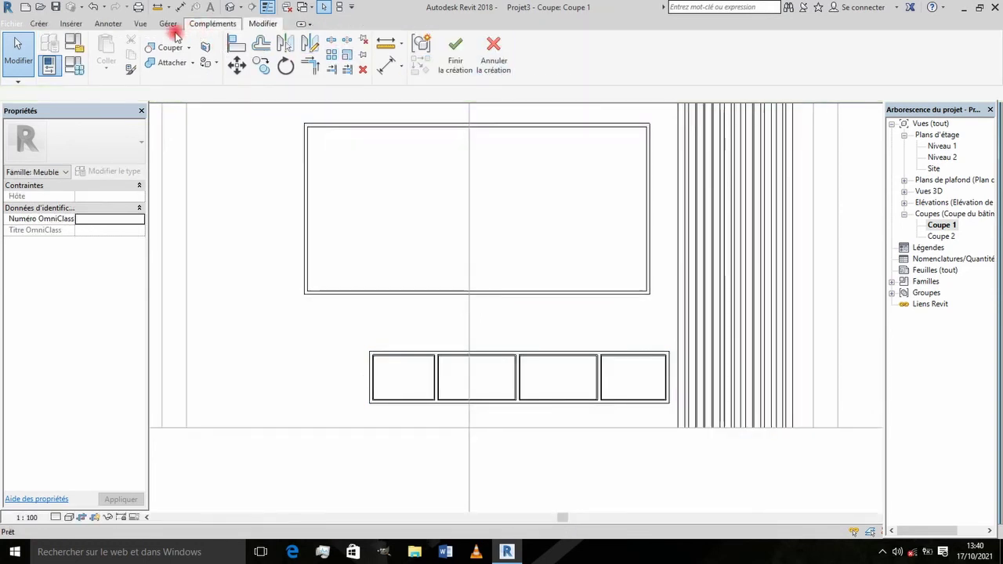
click(39, 24)
click(111, 50)
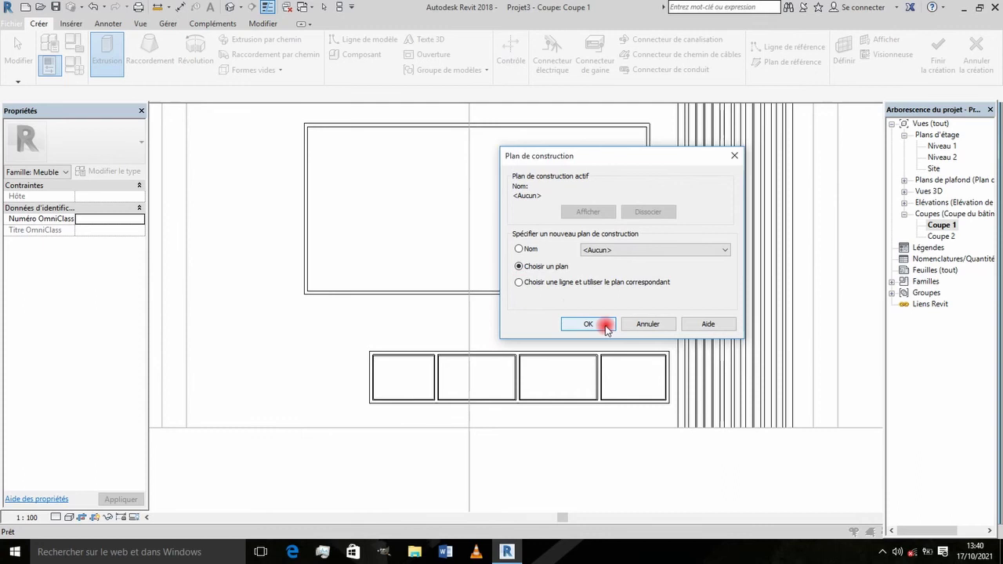
click(602, 324)
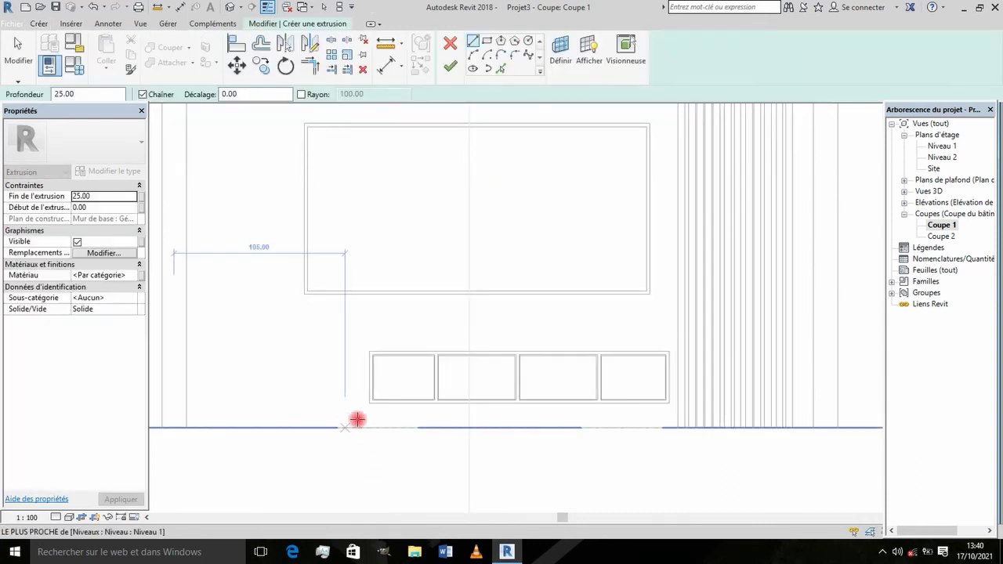
Sketch the frame's bottom, left and top edges around the cabinet's left side.
click(412, 415)
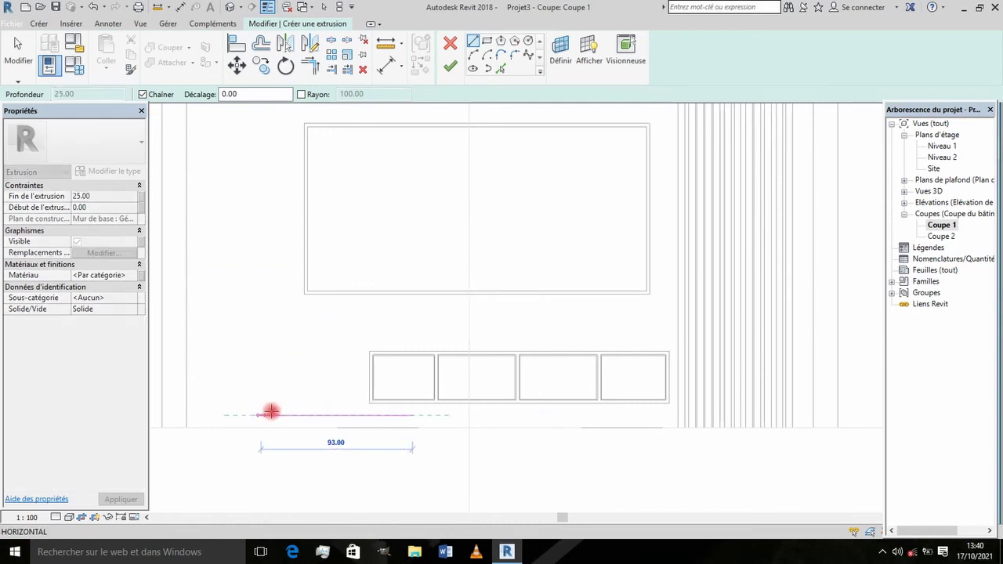
click(208, 416)
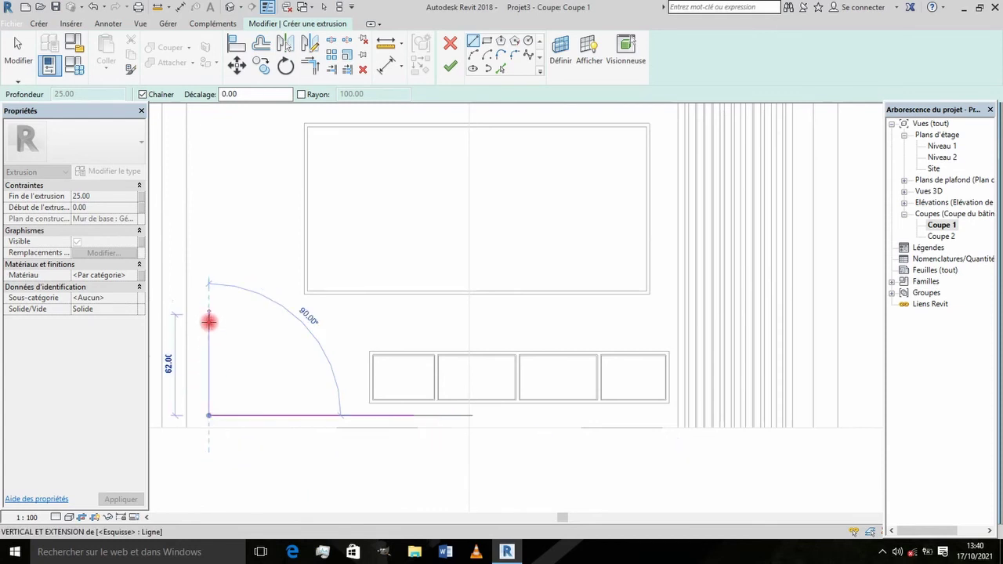
click(208, 324)
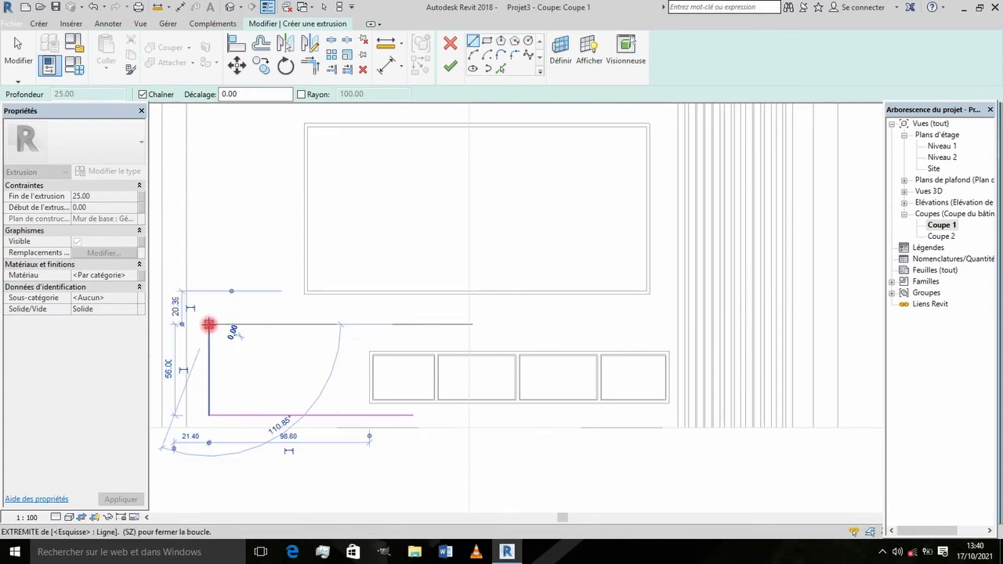
click(654, 325)
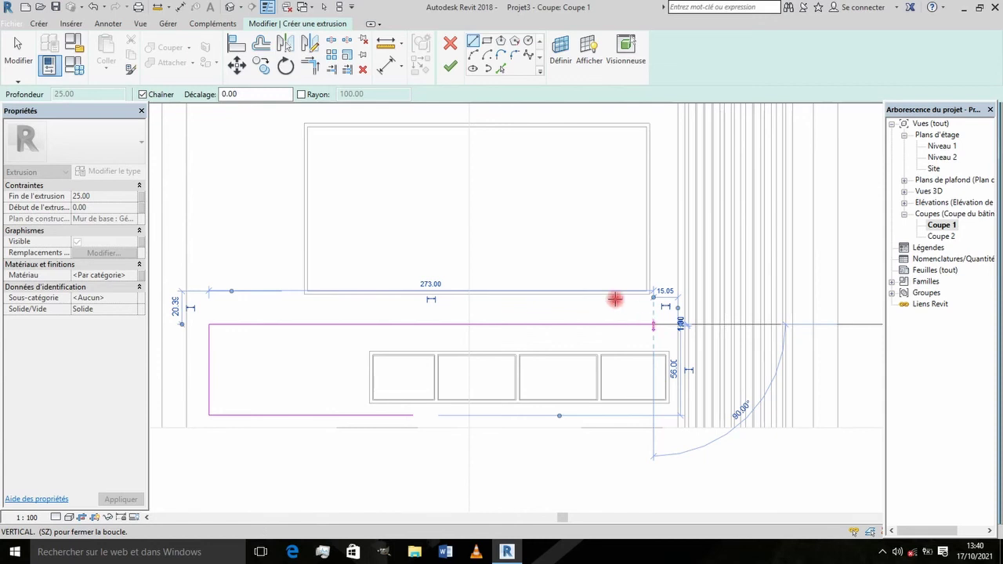
key(Escape)
key(Escape)
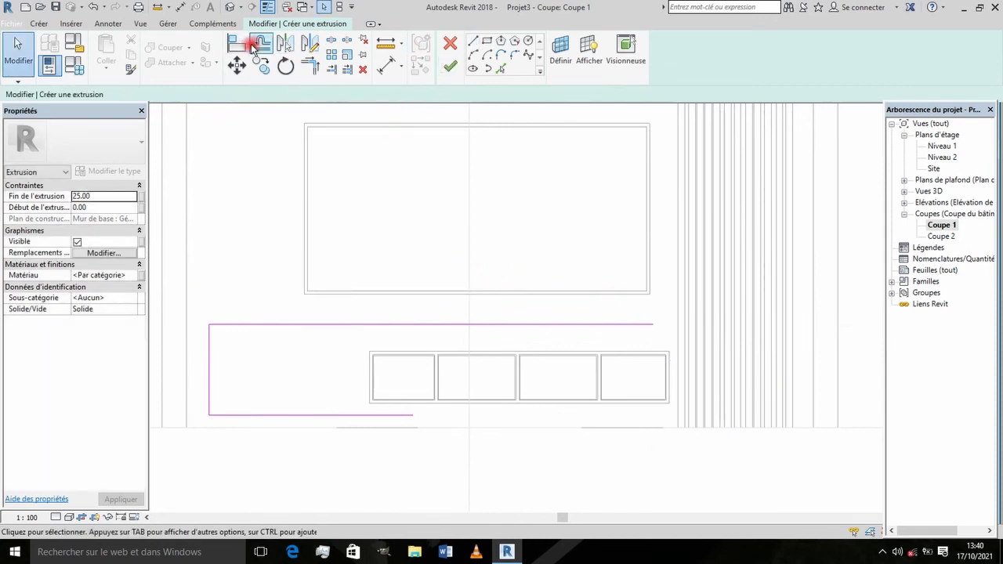
Offset the left, top and bottom frame lines by 2.50.
click(260, 43)
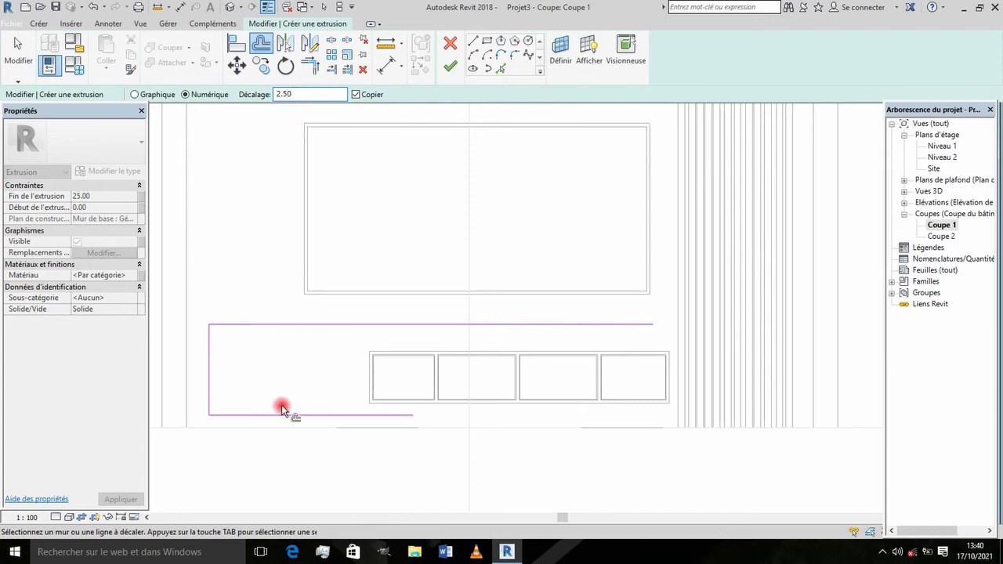
scroll(222, 356, up, 1)
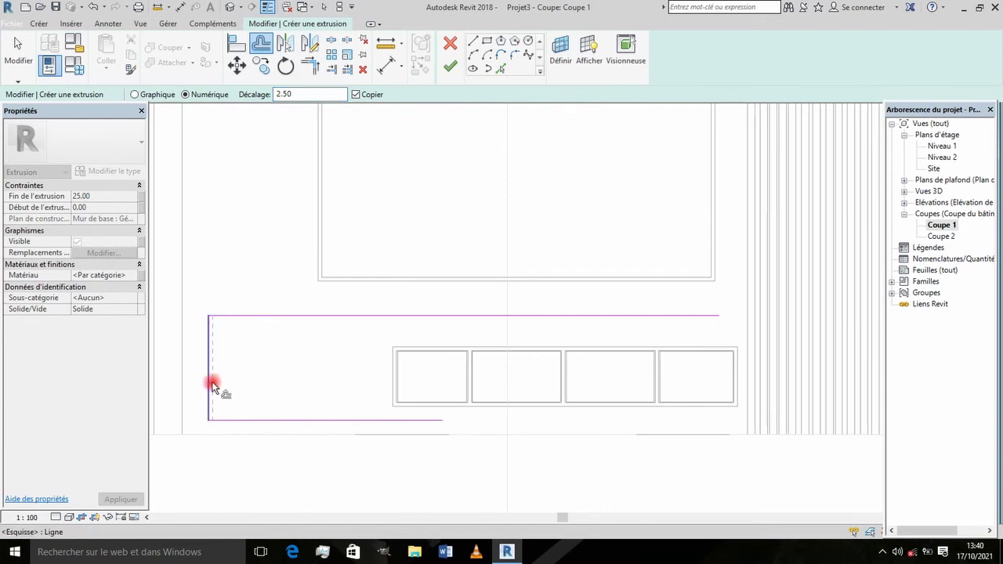
click(209, 381)
click(290, 323)
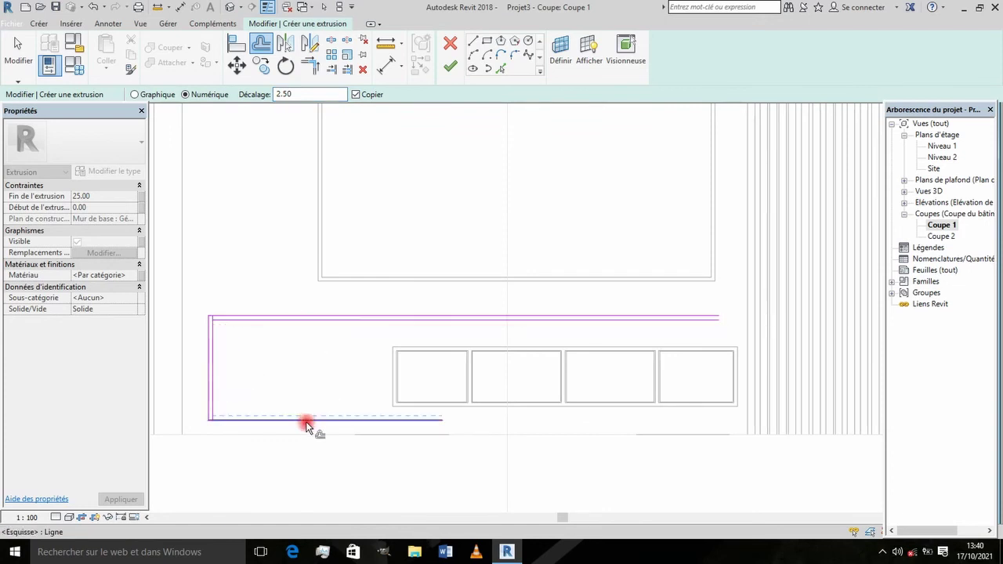
click(306, 424)
click(436, 97)
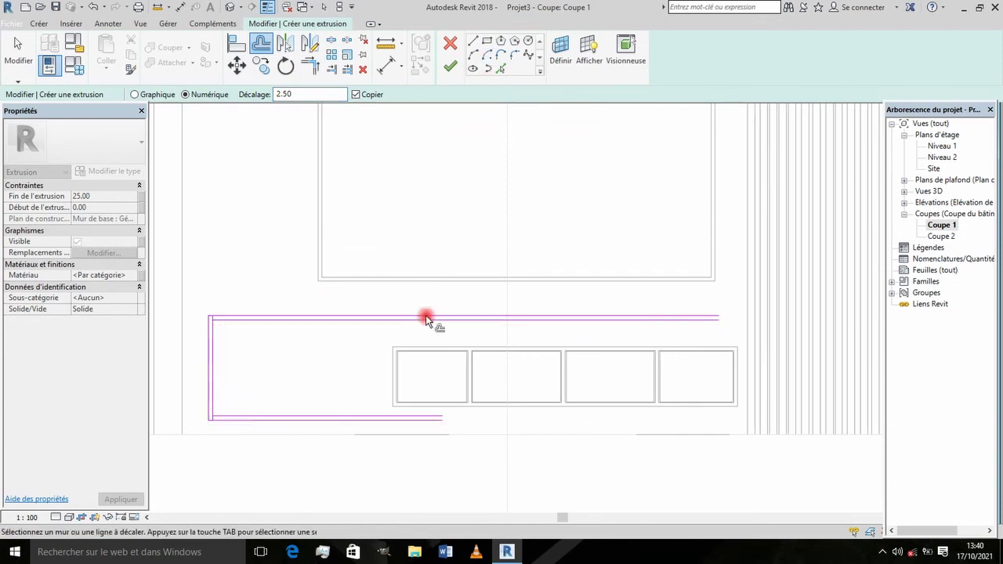
Trim the inner left line into corners with the inner top and bottom lines.
key(t)
key(r)
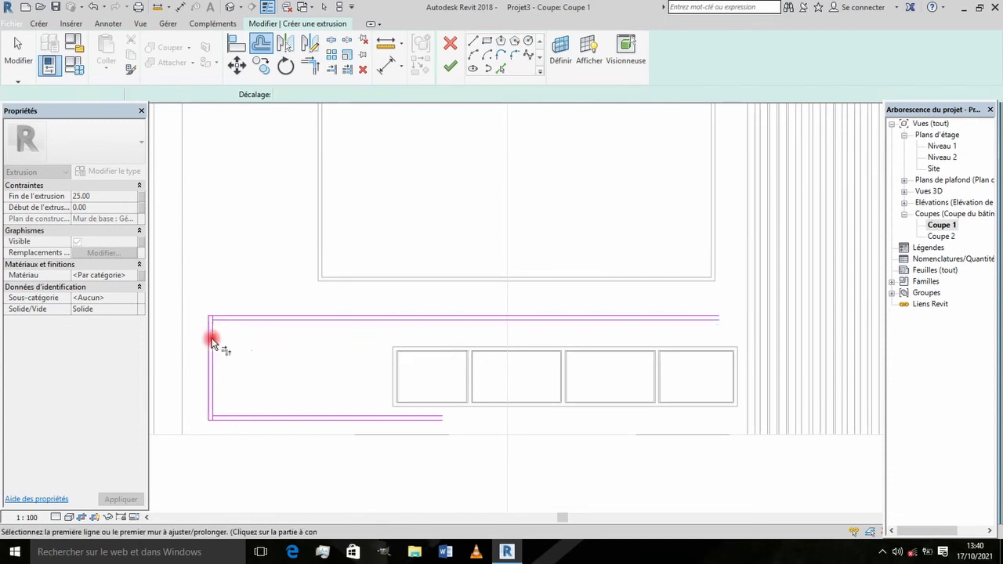
click(212, 339)
click(230, 320)
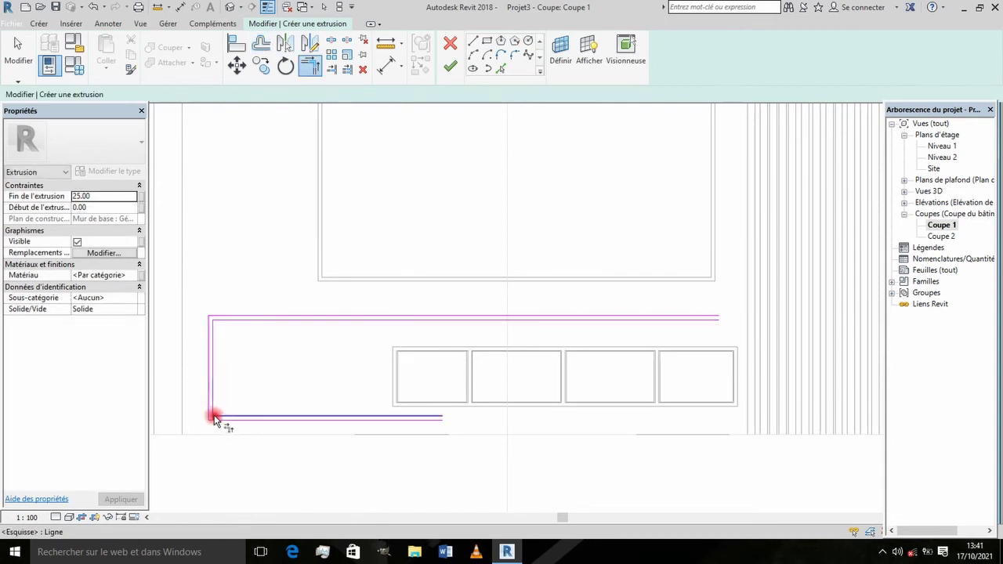
click(214, 417)
click(213, 409)
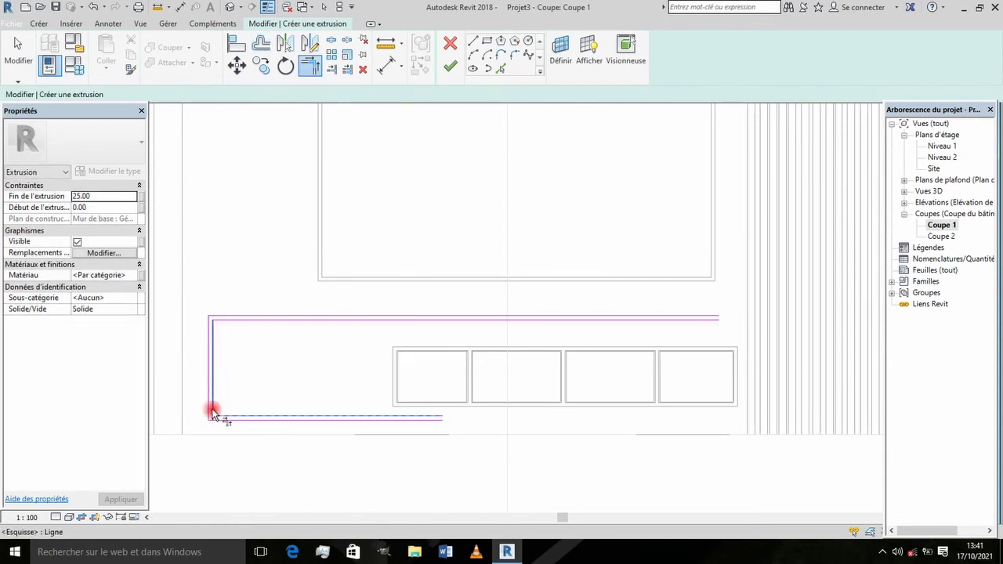
Draw closing lines at the right ends of the top and bottom shelves.
click(474, 46)
scroll(689, 302, up, 2)
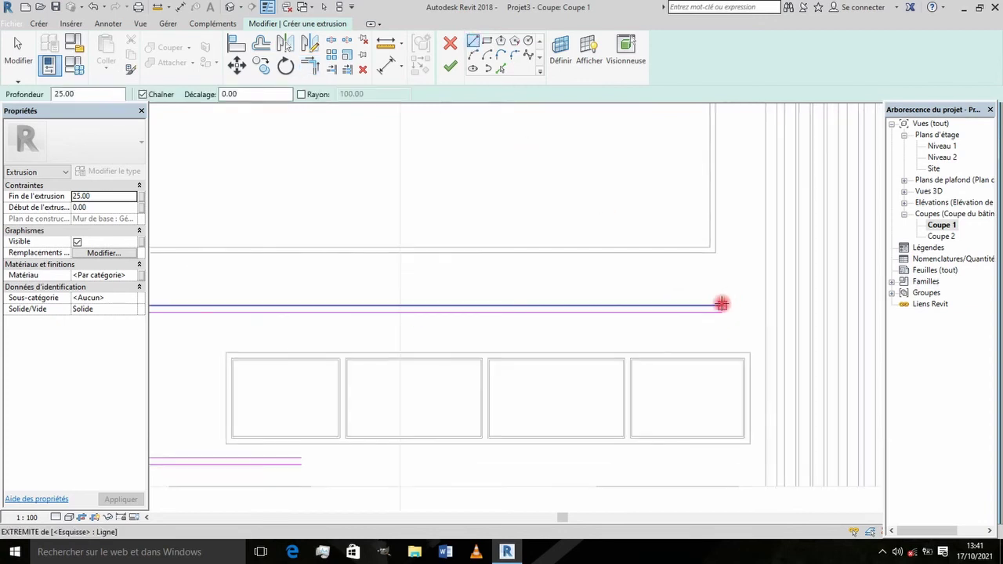
click(721, 304)
click(716, 253)
key(Escape)
scroll(515, 397, down, 2)
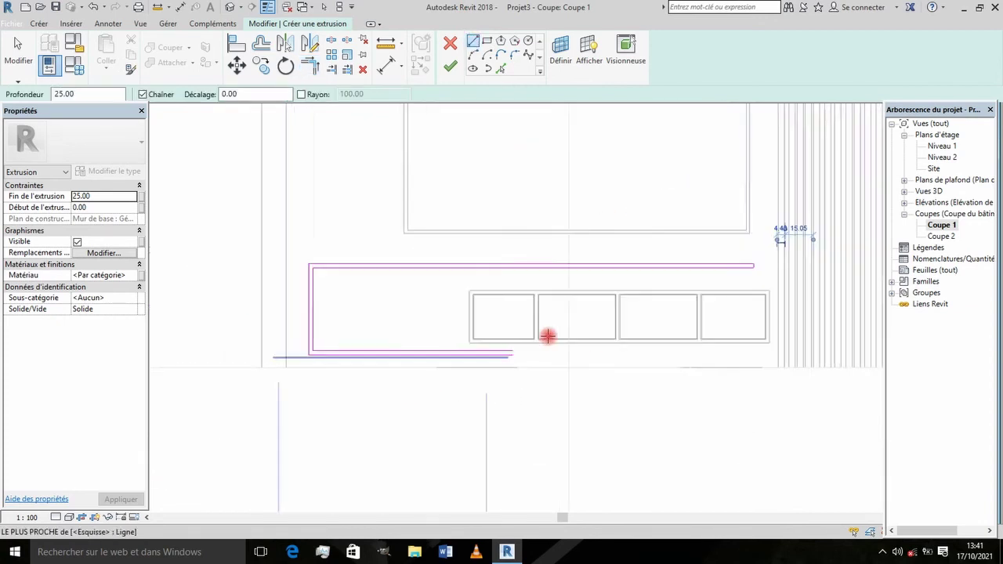
scroll(547, 336, up, 2)
click(500, 355)
key(Escape)
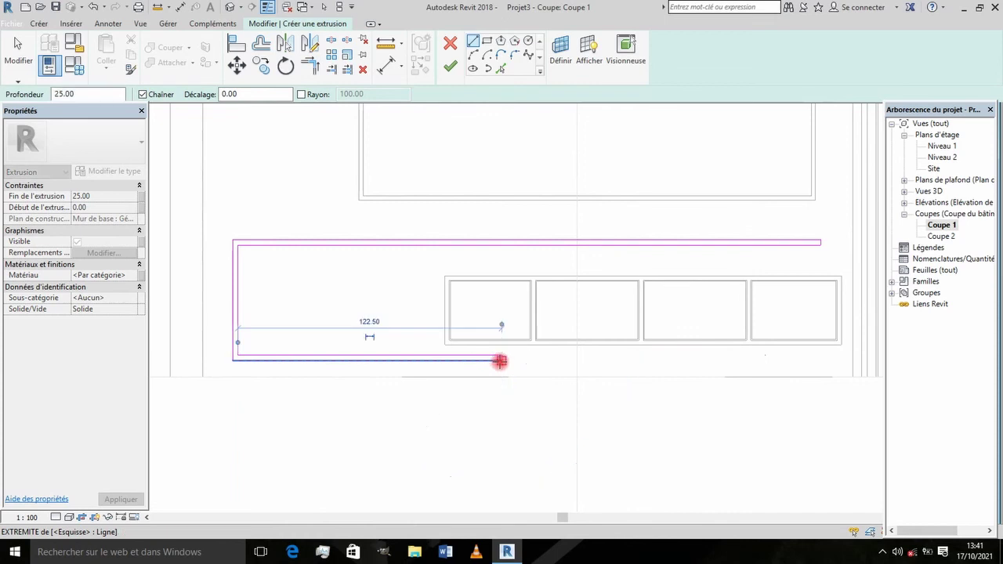
Finish the shelf frame extrusion and view the TV wall front-on in 3D.
click(450, 68)
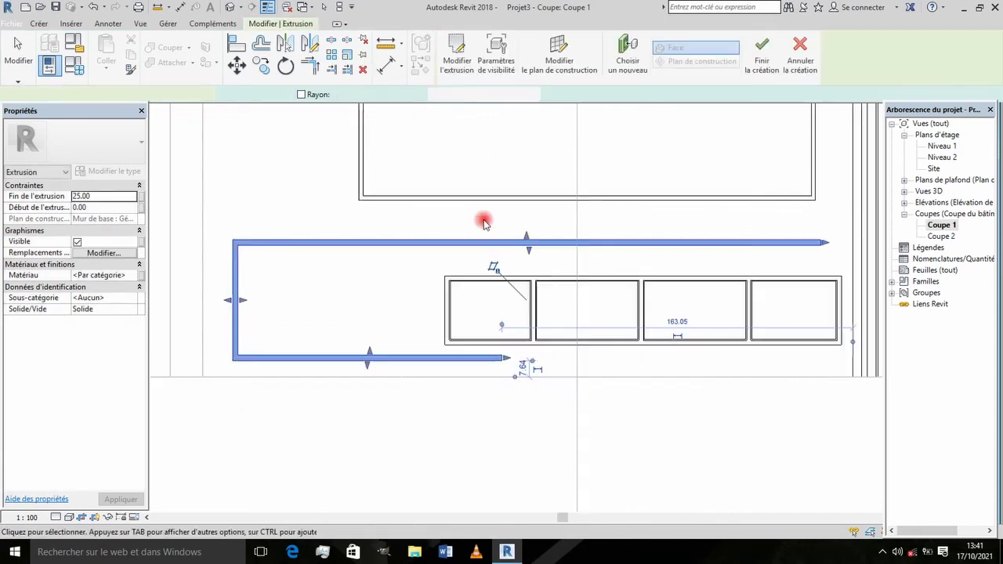
click(229, 8)
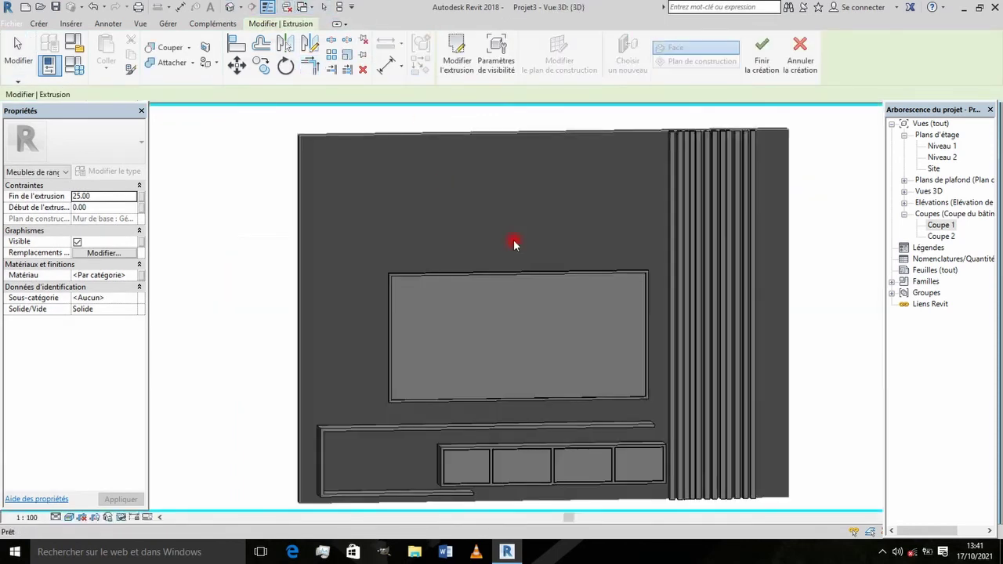
mouse_move(513, 239)
shift+middle_down()
mouse_move(501, 201)
mouse_move(455, 271)
mouse_move(468, 322)
mouse_move(517, 352)
mouse_move(420, 452)
mouse_move(499, 472)
mouse_move(488, 449)
mouse_move(513, 416)
mouse_move(497, 430)
mouse_move(512, 420)
mouse_move(431, 398)
mouse_move(501, 402)
mouse_move(410, 398)
mouse_move(571, 400)
mouse_move(496, 387)
mouse_move(582, 392)
mouse_move(447, 392)
mouse_move(577, 409)
mouse_move(665, 405)
mouse_move(524, 403)
mouse_move(642, 363)
shift+middle_up()
scroll(499, 471, up, 3)
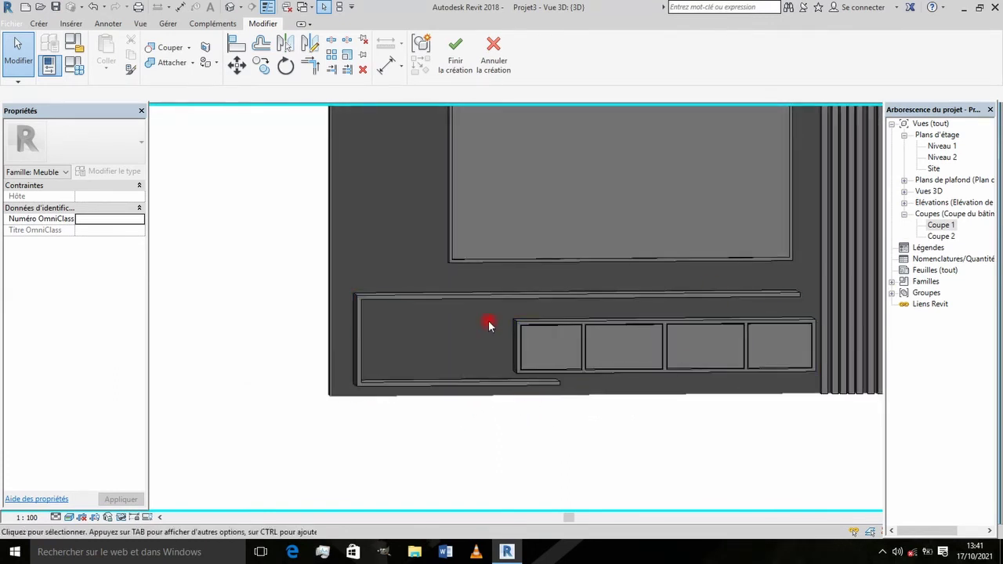
Zoom in on the wall unit in the Niveau 1 plan and start a 25.00-deep extrusion.
double_click(942, 146)
scroll(470, 271, up, 3)
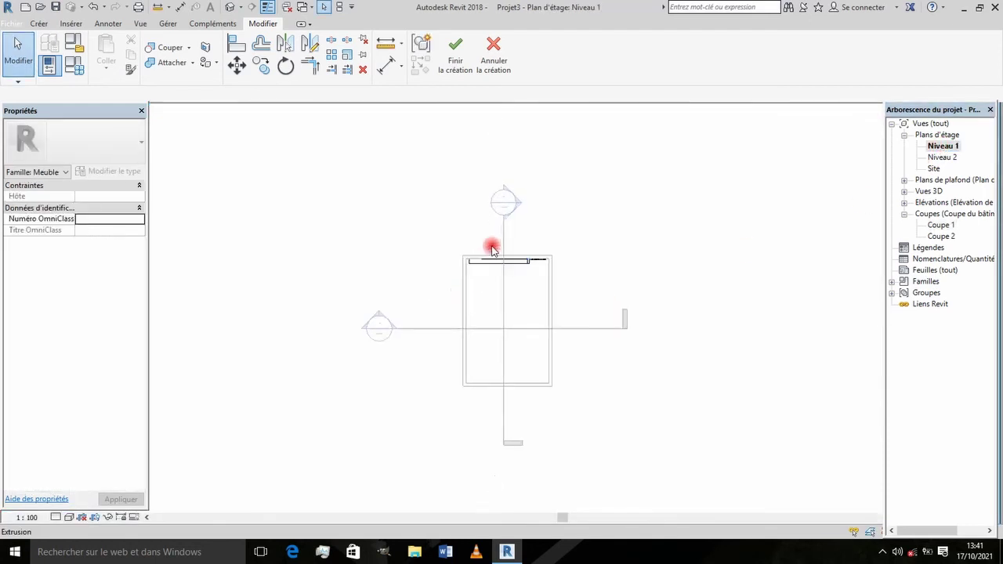
scroll(470, 259, up, 4)
scroll(470, 271, up, 3)
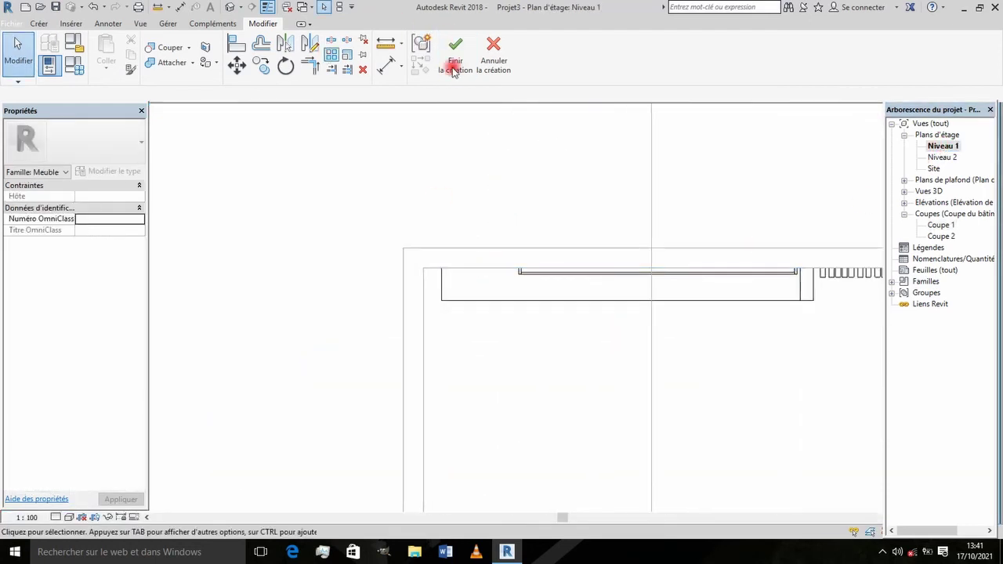
click(40, 24)
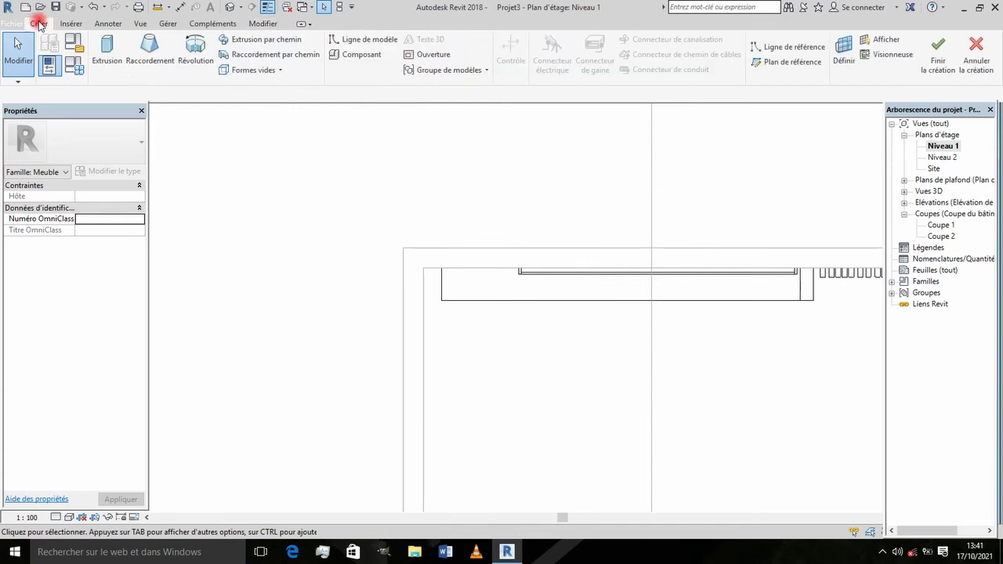
click(104, 50)
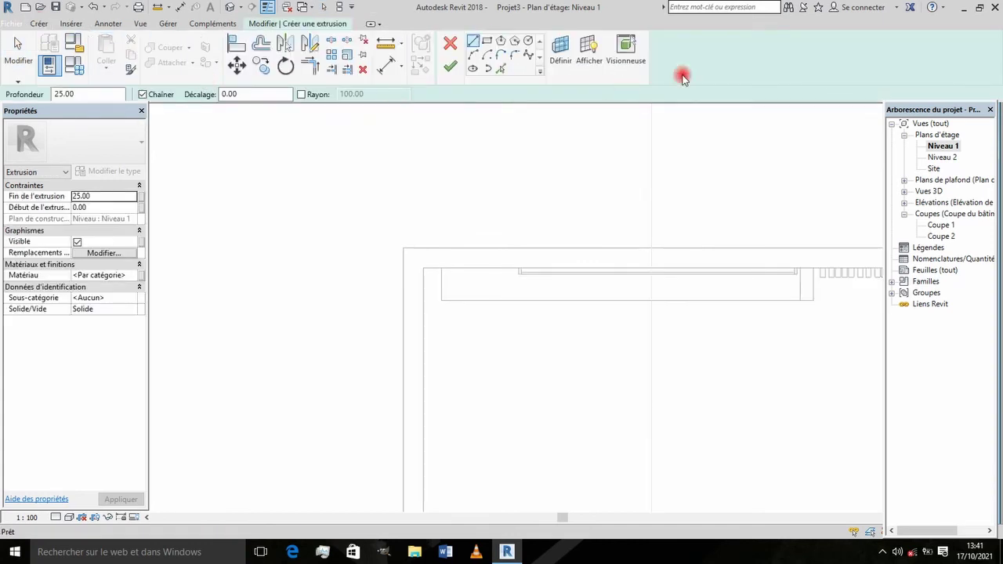
Sketch a radius 4.00 circle near the cabinet's left end and select it.
click(527, 42)
scroll(477, 281, up, 1)
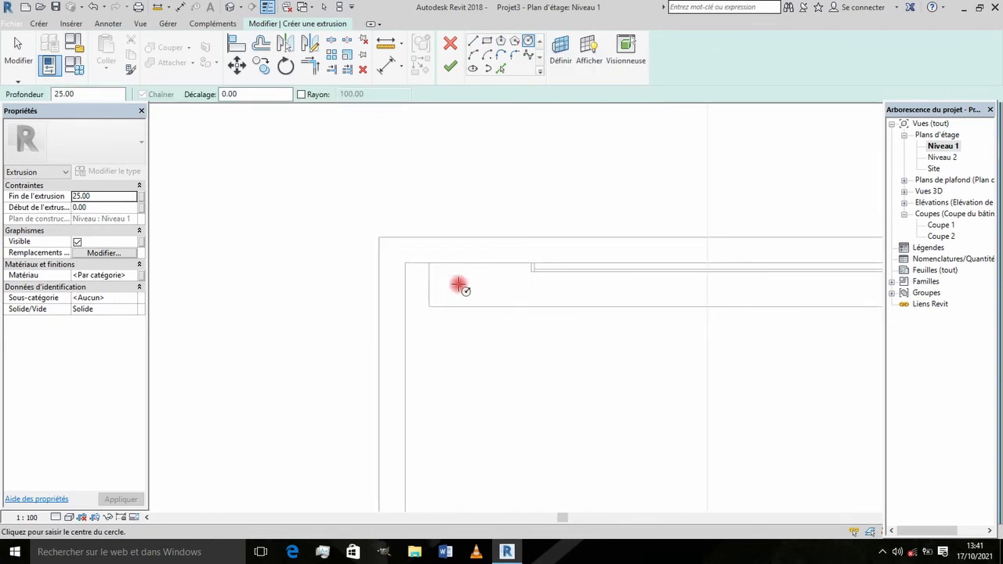
click(456, 285)
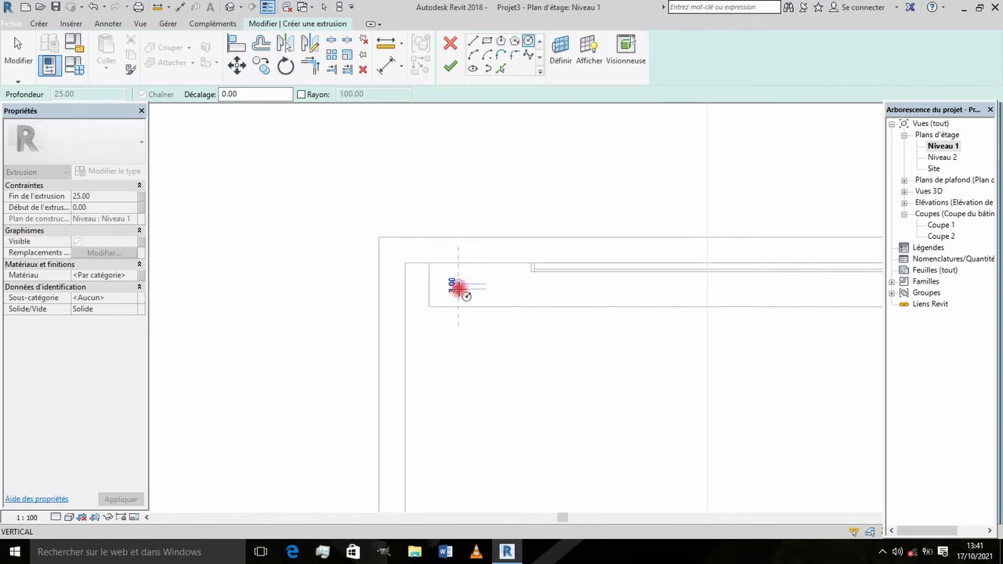
click(458, 290)
key(Escape)
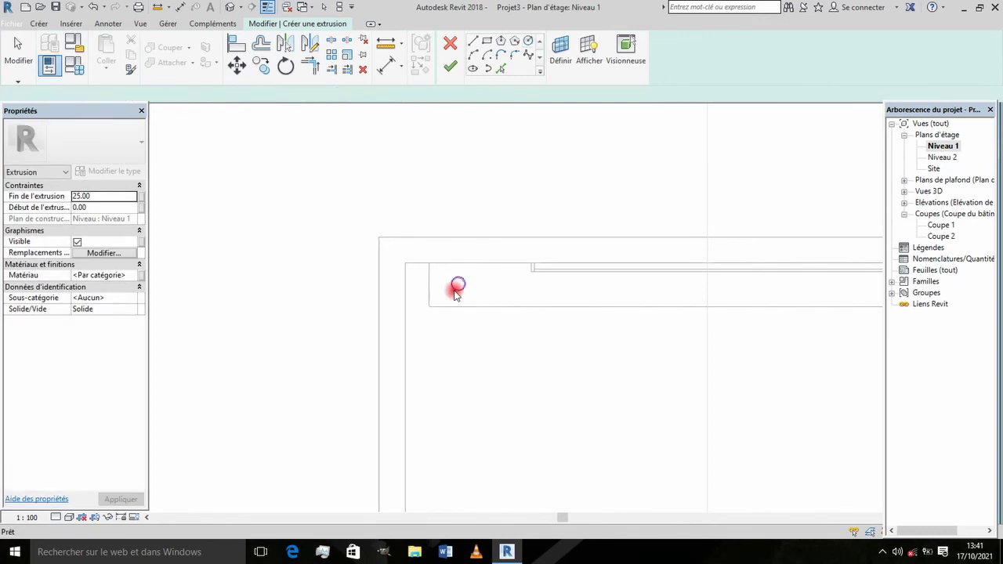
drag(438, 273, 477, 297)
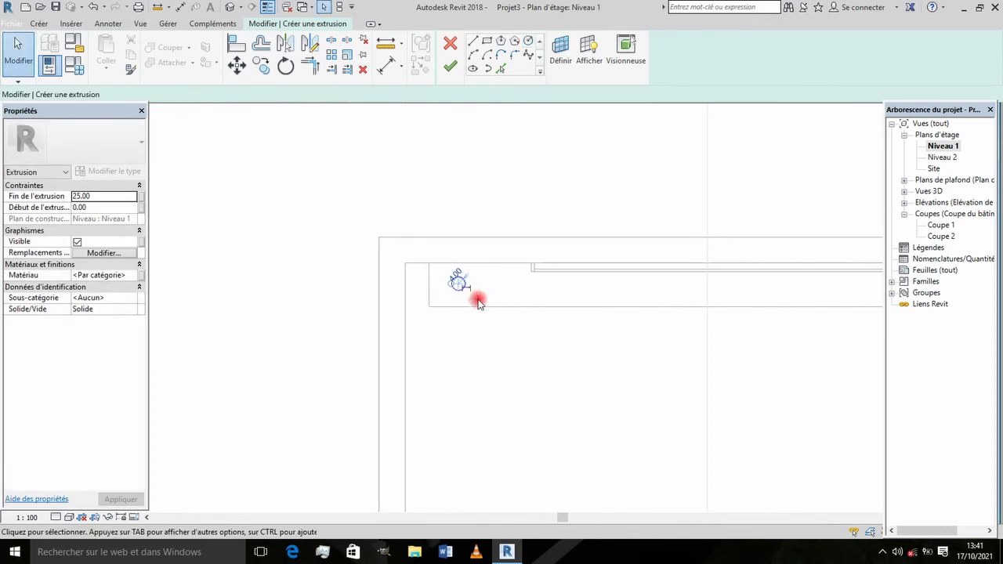
scroll(480, 303, down, 1)
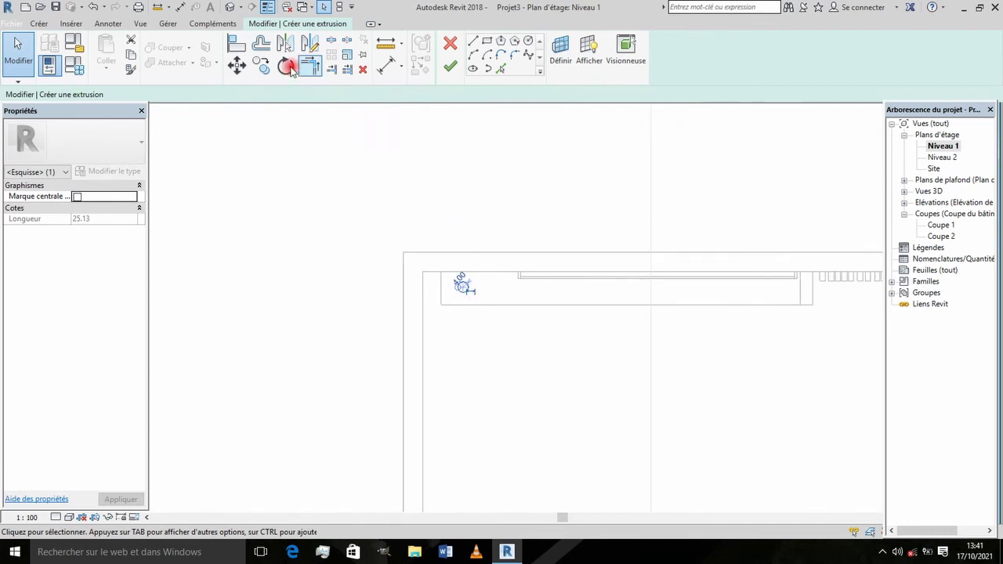
Copy the leg circle from its centre to two more spots along the shelf, first 60 away, then finish.
click(262, 65)
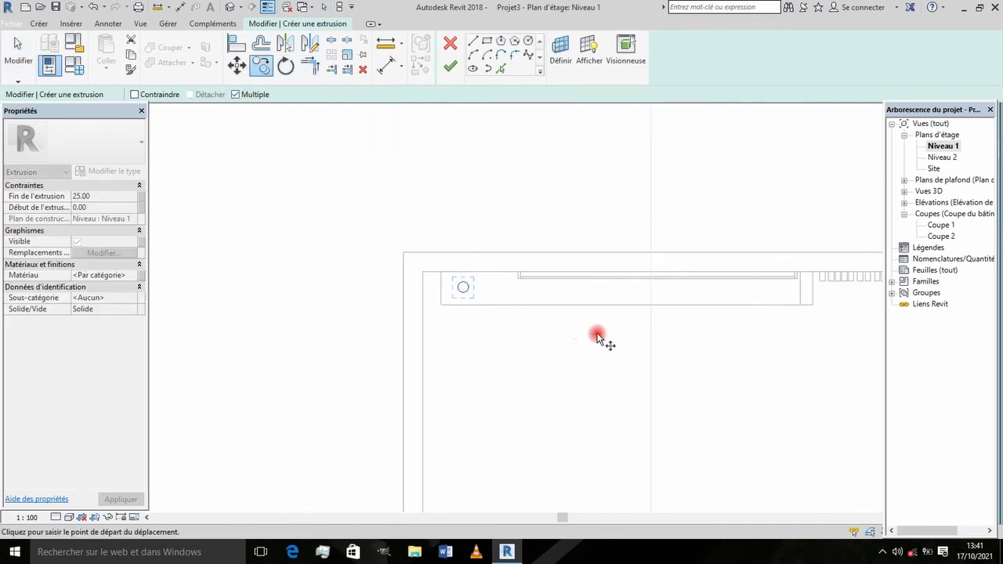
scroll(600, 343, up, 1)
click(421, 273)
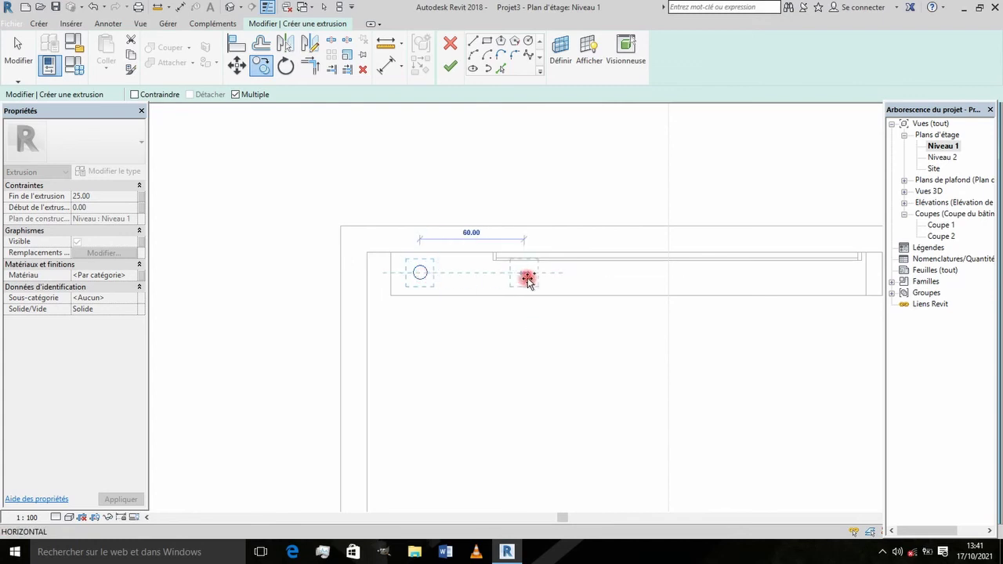
click(524, 280)
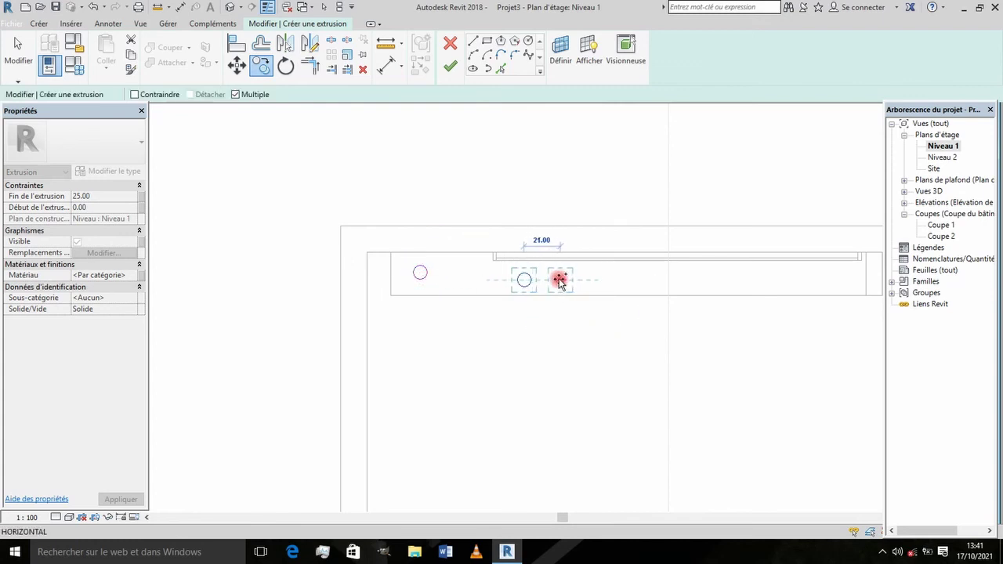
key(Escape)
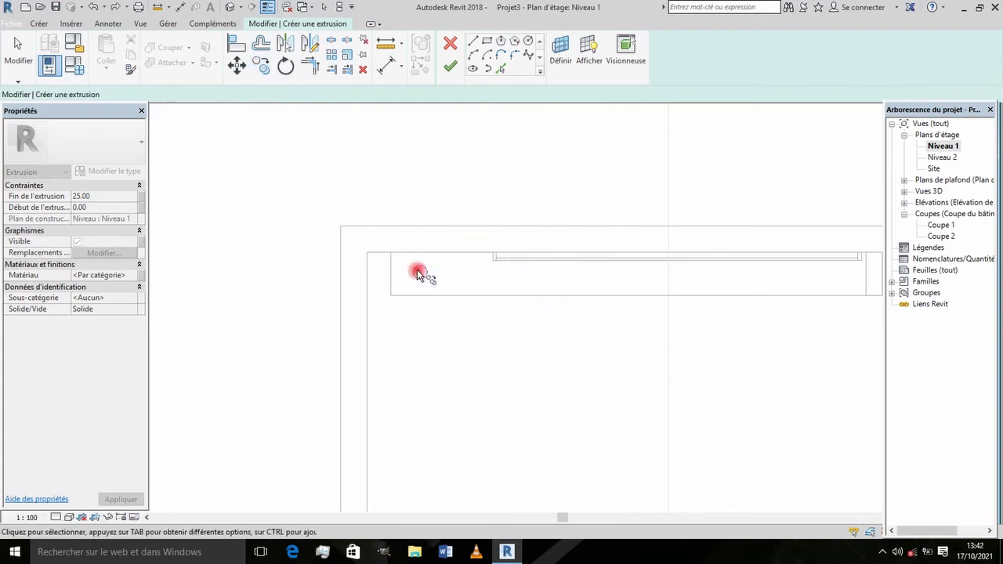
drag(408, 258, 448, 287)
click(260, 67)
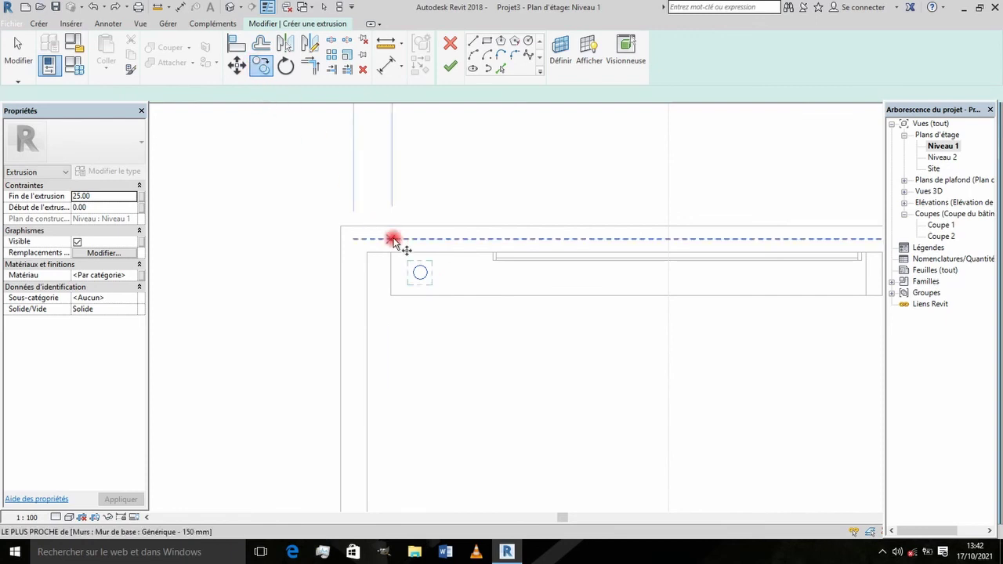
click(420, 273)
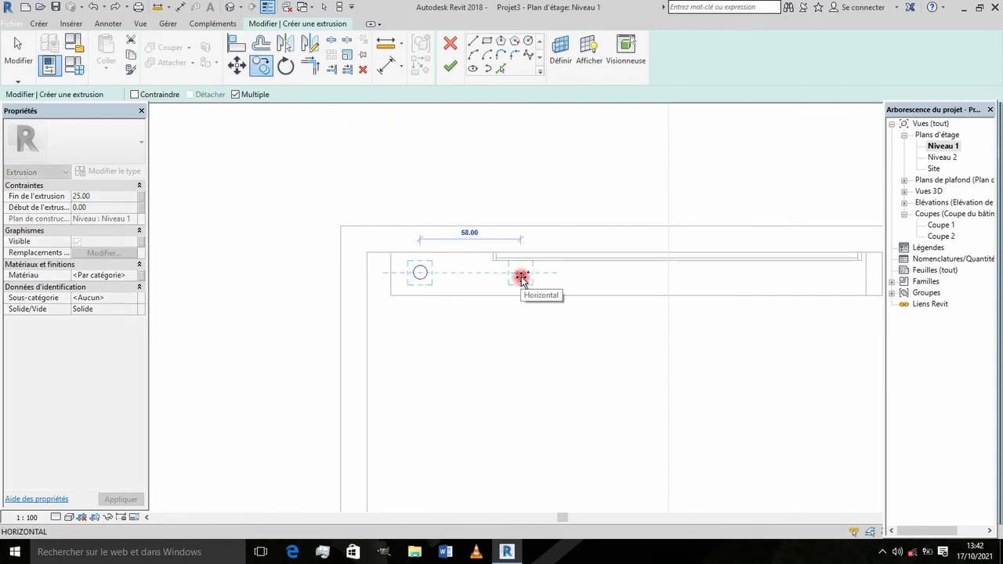
click(524, 279)
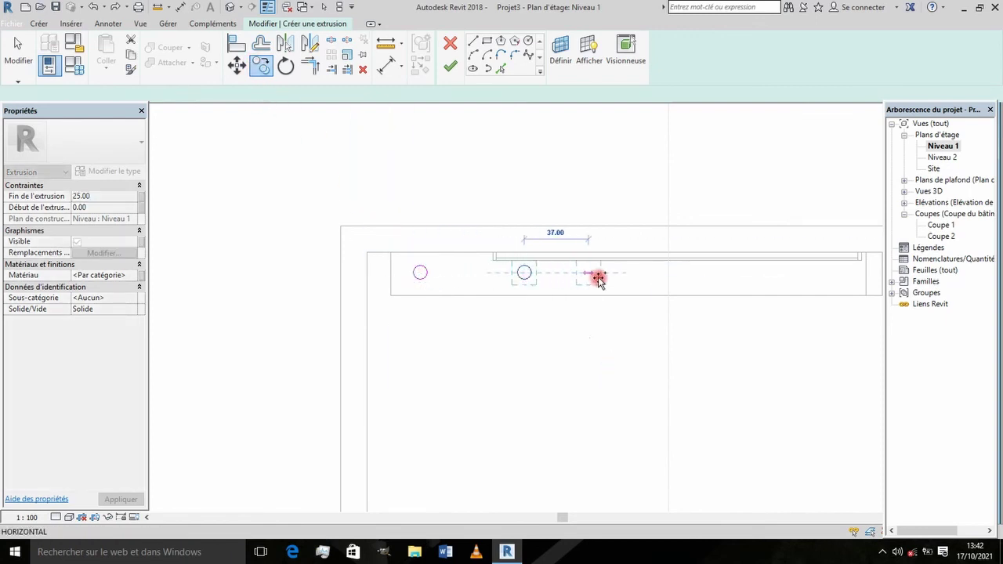
click(662, 275)
key(Escape)
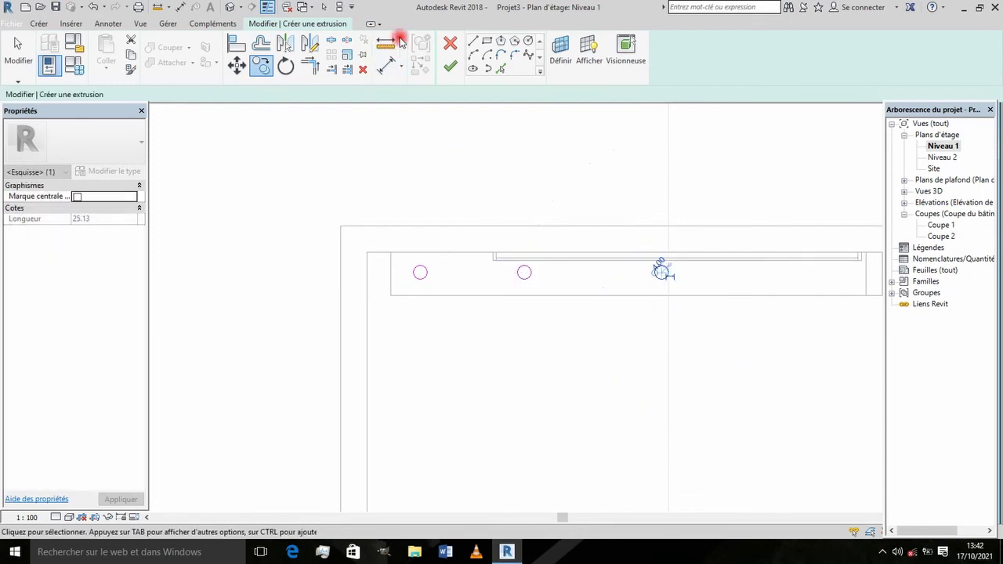
click(452, 70)
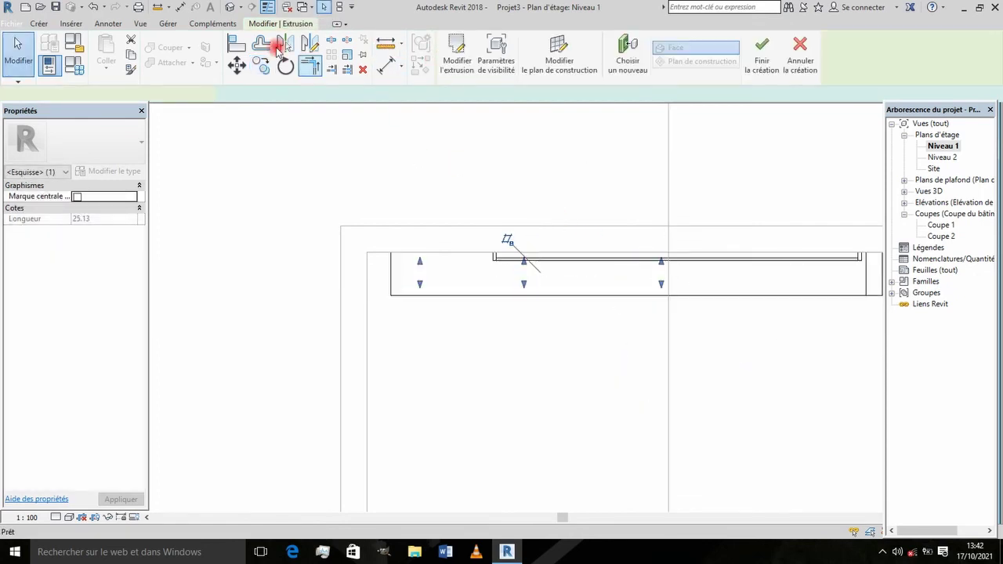
Select the leg extrusion in the 3D view.
click(229, 8)
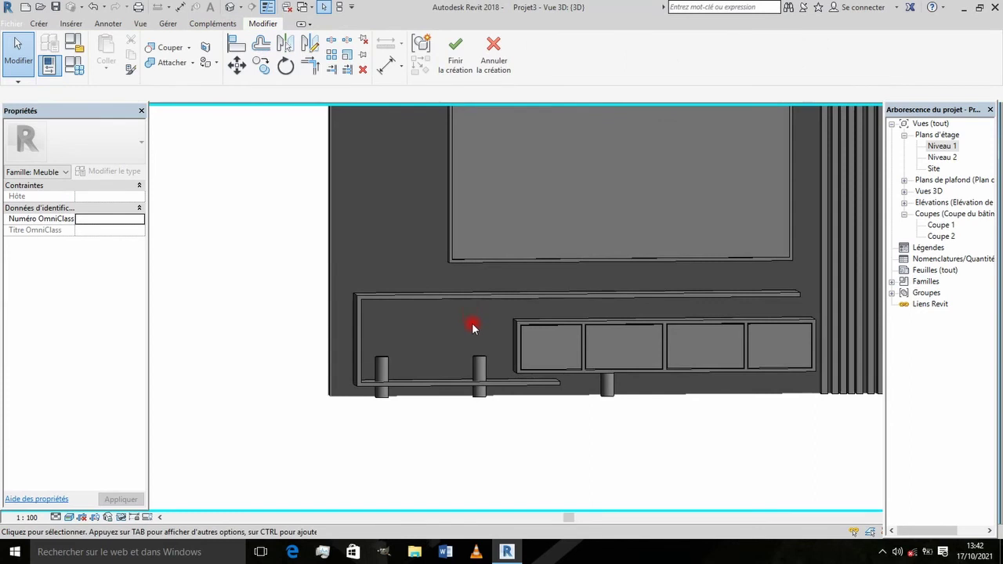
scroll(508, 427, up, 1)
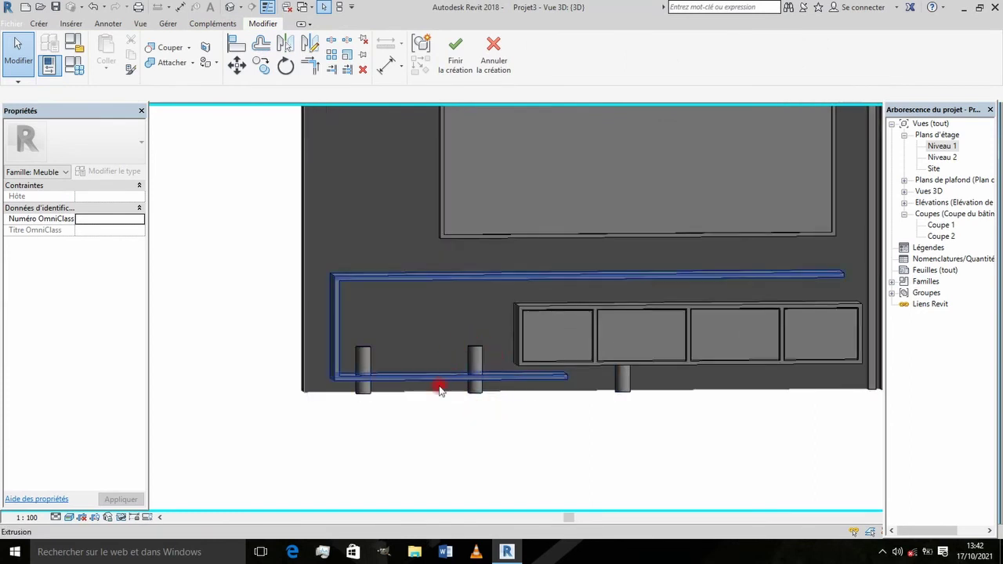
scroll(437, 387, up, 1)
scroll(349, 383, up, 1)
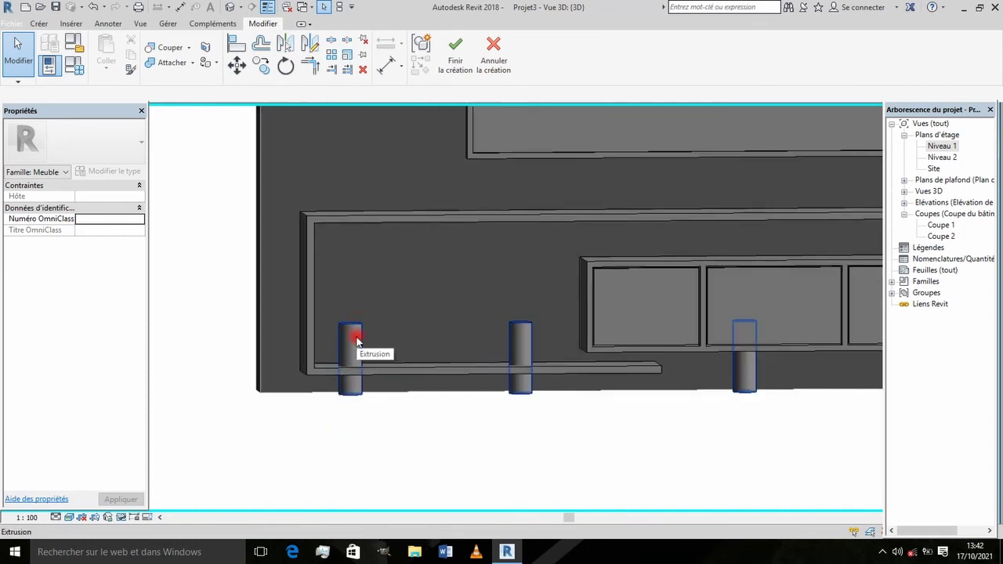
click(356, 338)
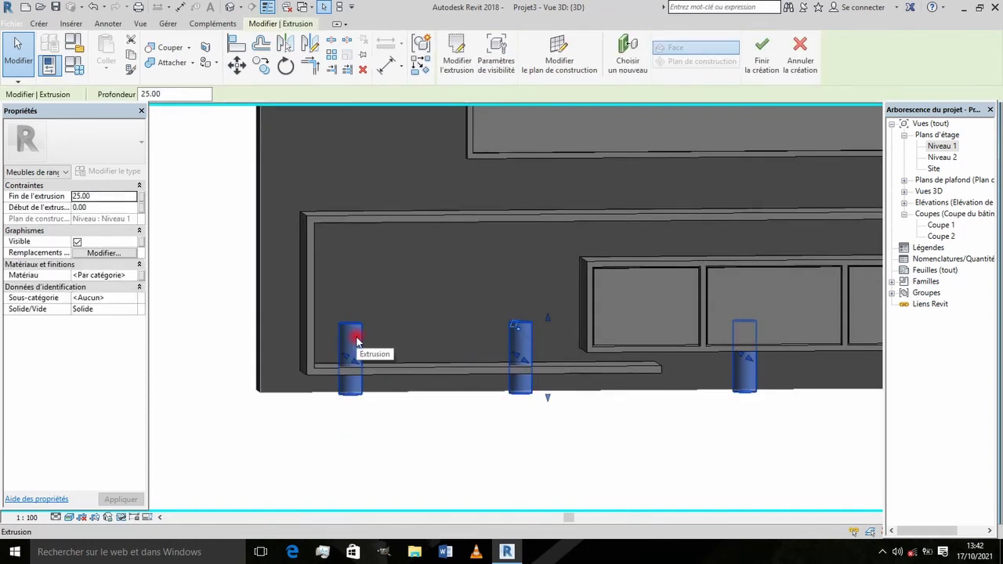
click(83, 196)
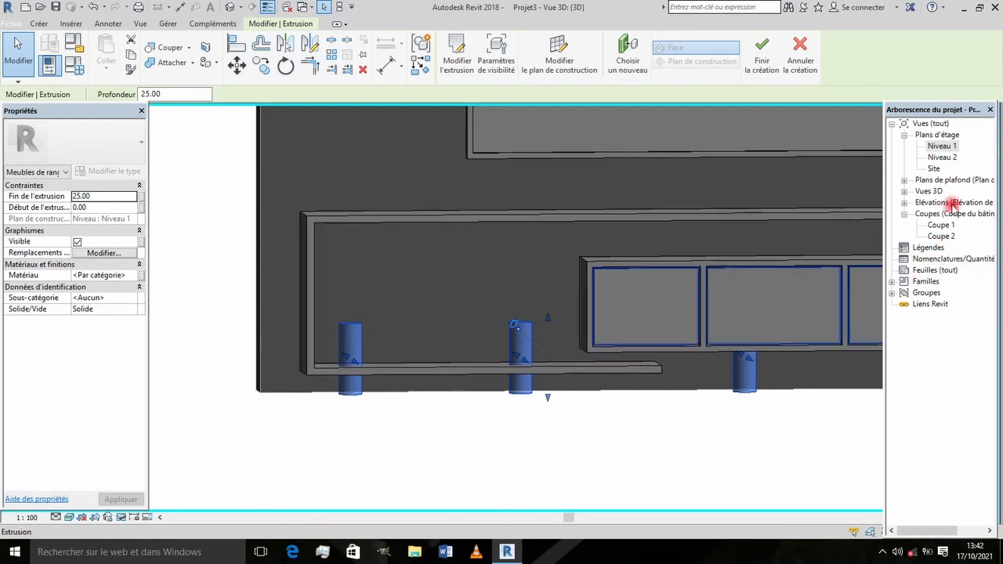
In section Coupe 1, drag the legs' top down to 7.64, just under the shelf.
double_click(940, 225)
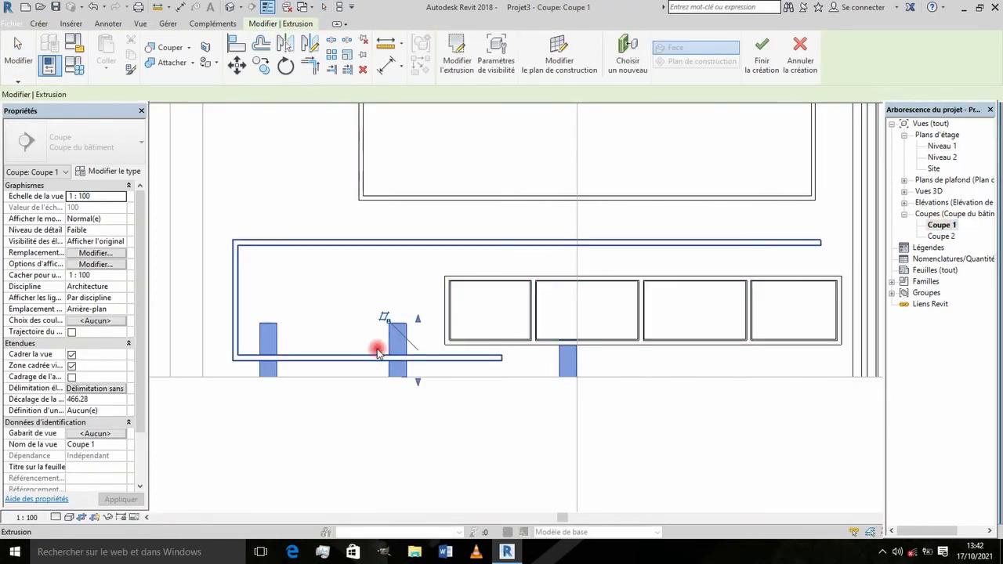
scroll(395, 351, up, 1)
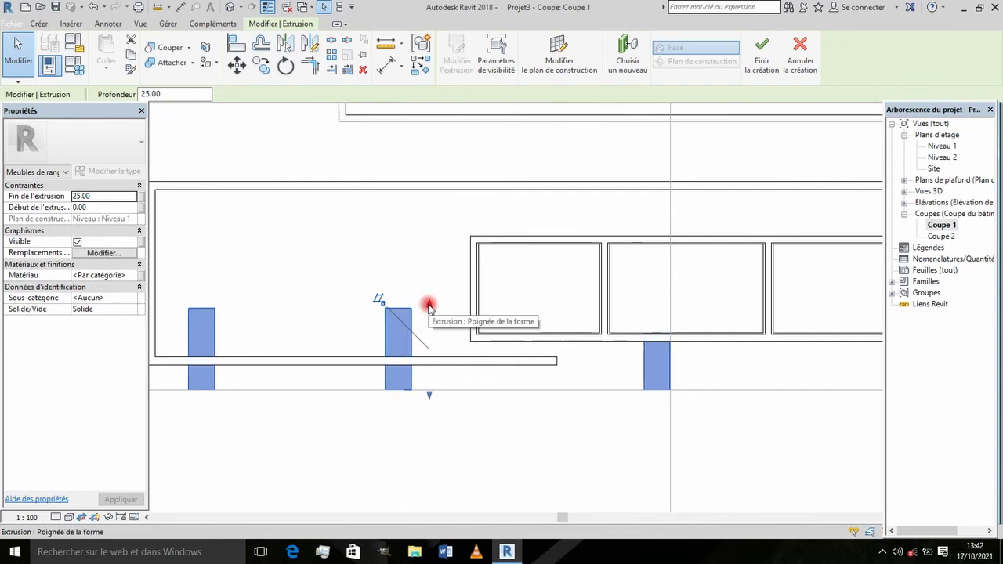
drag(428, 305, 428, 367)
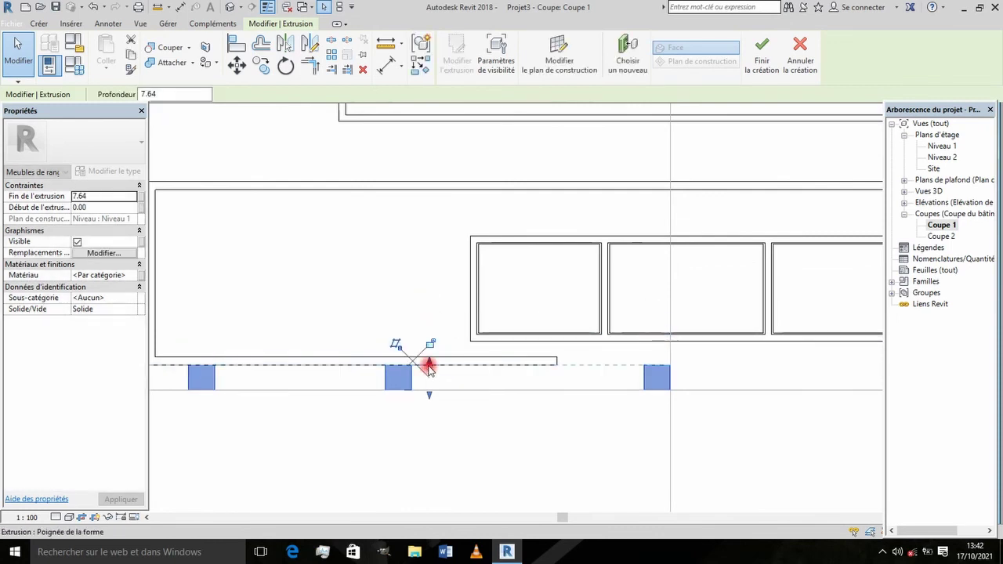
scroll(651, 365, up, 1)
scroll(651, 365, down, 1)
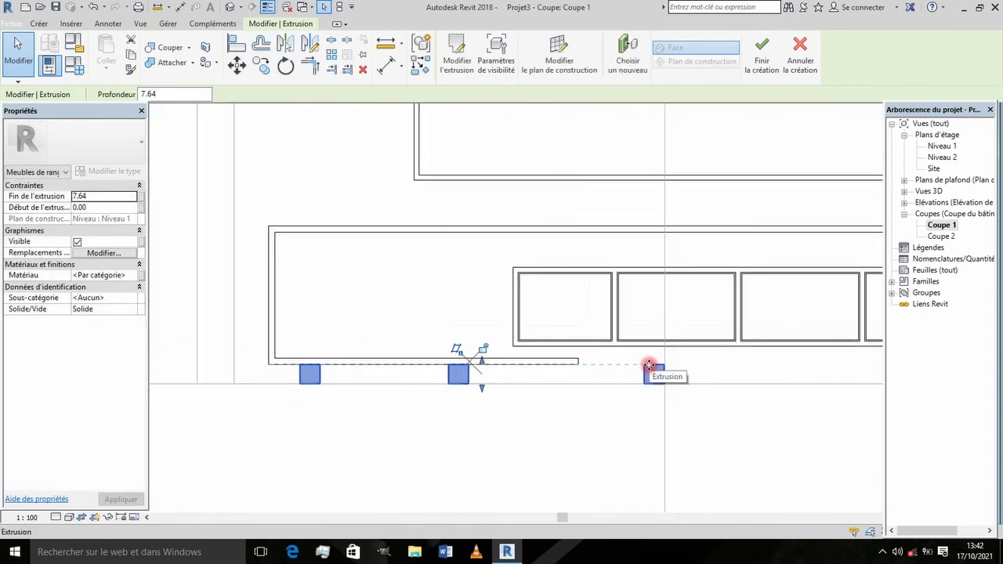
scroll(649, 366, up, 1)
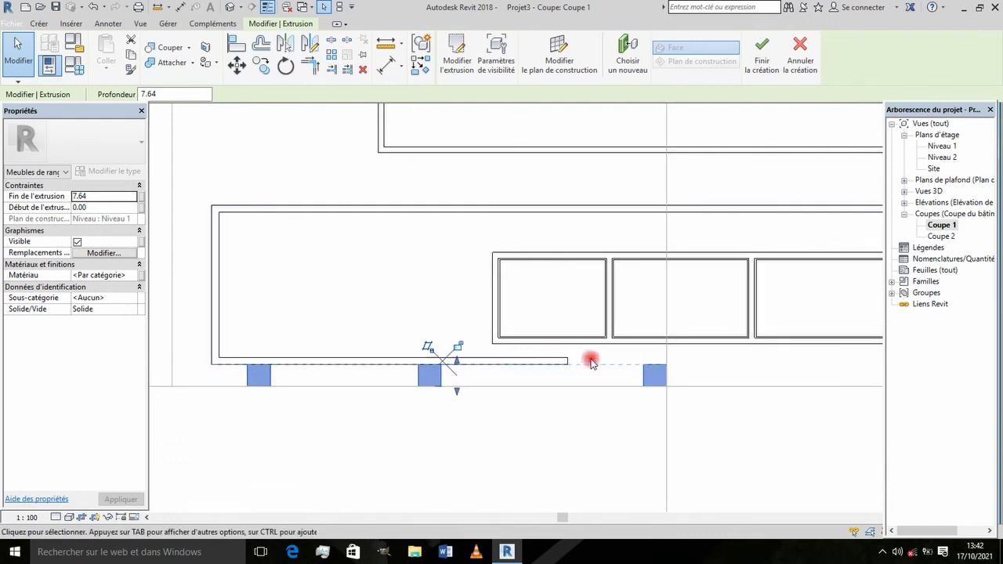
Edit the shelf frame sketch and stretch the lower shelf's end further right.
double_click(550, 362)
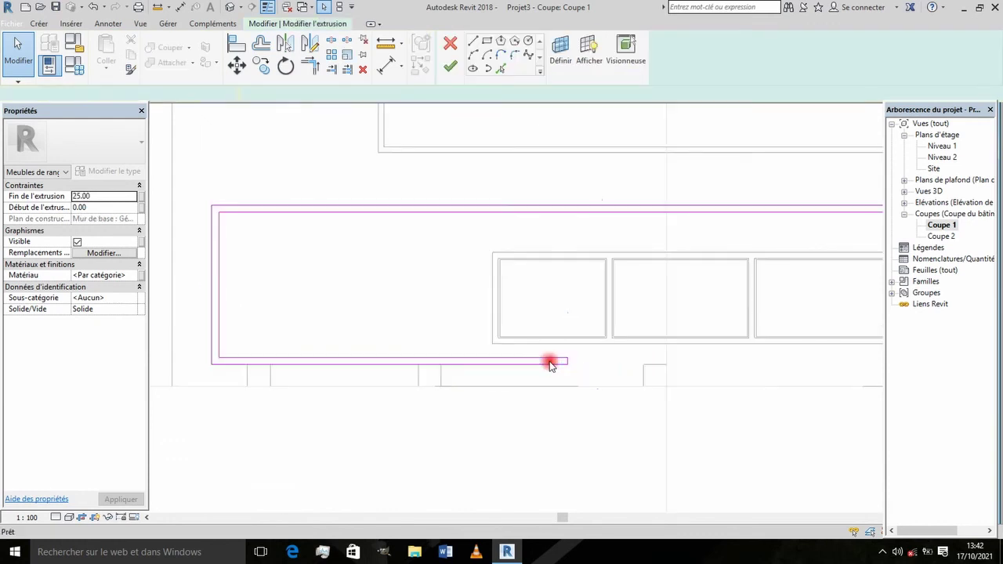
scroll(569, 366, up, 1)
scroll(577, 363, up, 1)
scroll(549, 356, down, 3)
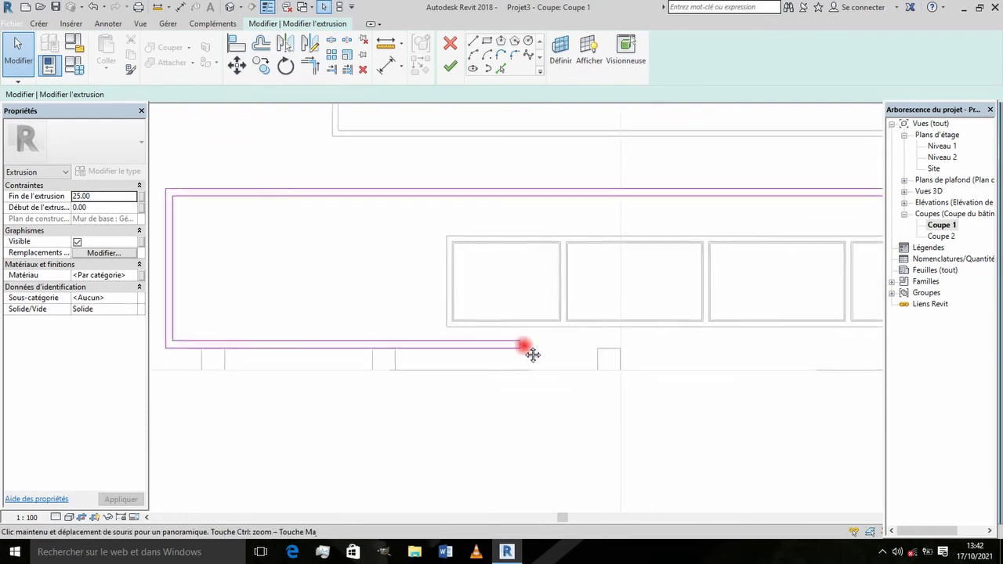
scroll(528, 351, up, 1)
click(517, 347)
scroll(520, 345, up, 1)
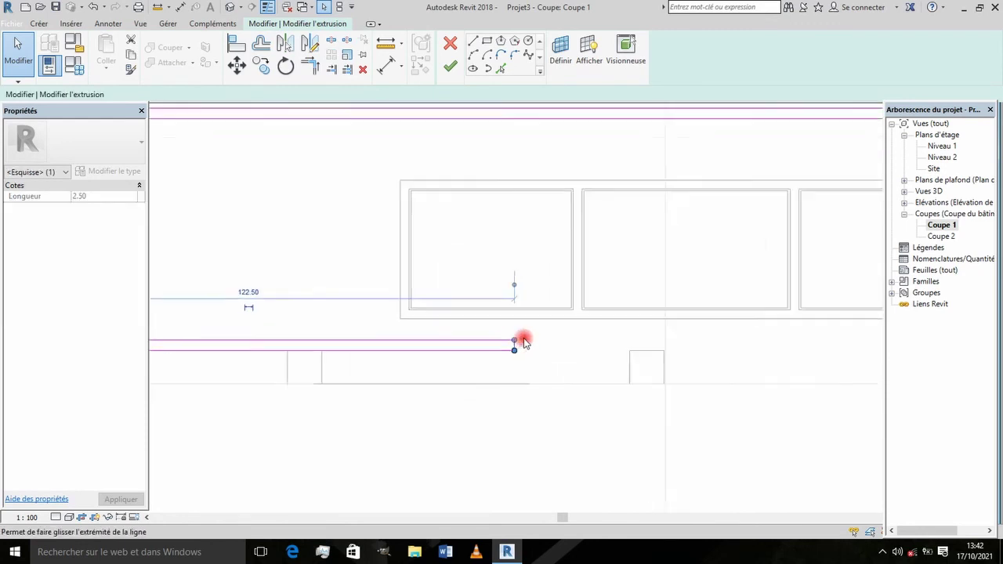
scroll(513, 350, up, 1)
drag(506, 351, 714, 357)
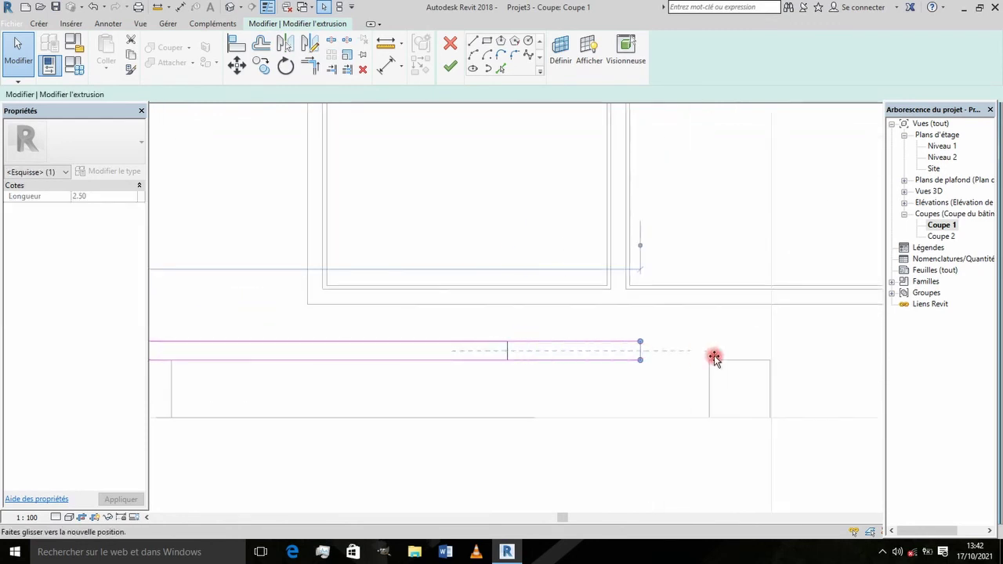
drag(818, 365, 818, 363)
scroll(669, 363, down, 2)
scroll(665, 362, down, 1)
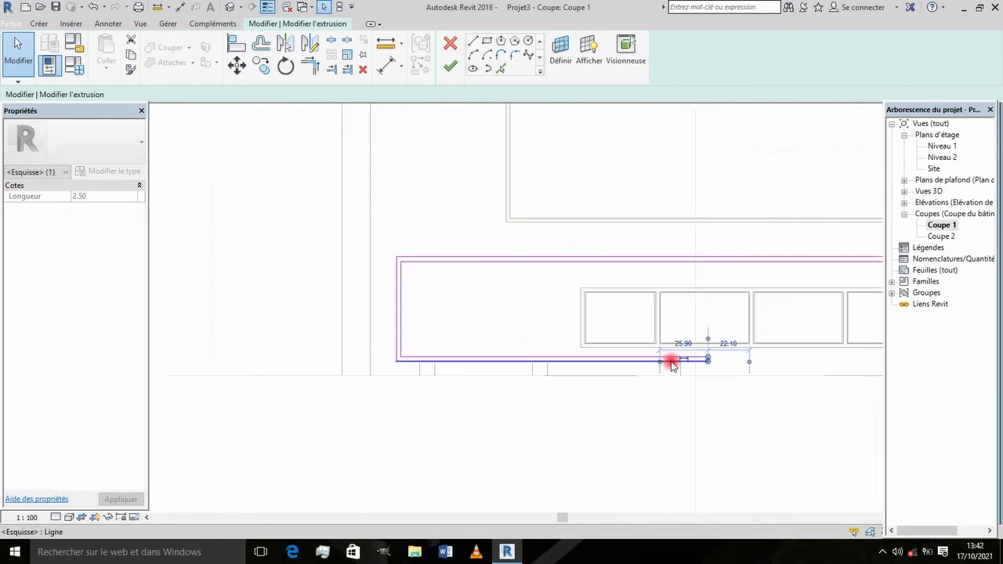
scroll(654, 356, down, 1)
Finish the shelf frame sketch and pan the 3D view to show the whole unit.
click(450, 67)
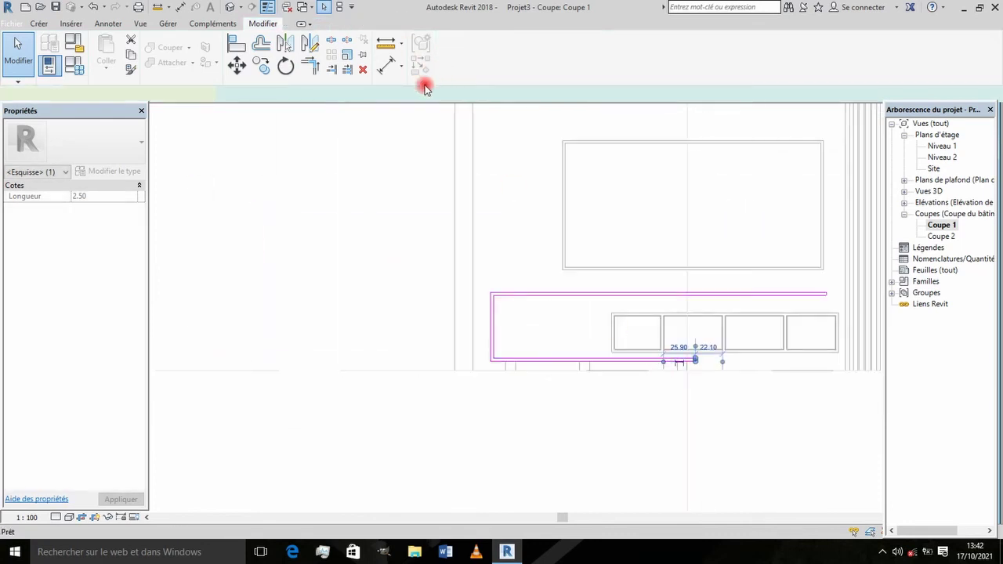
click(228, 8)
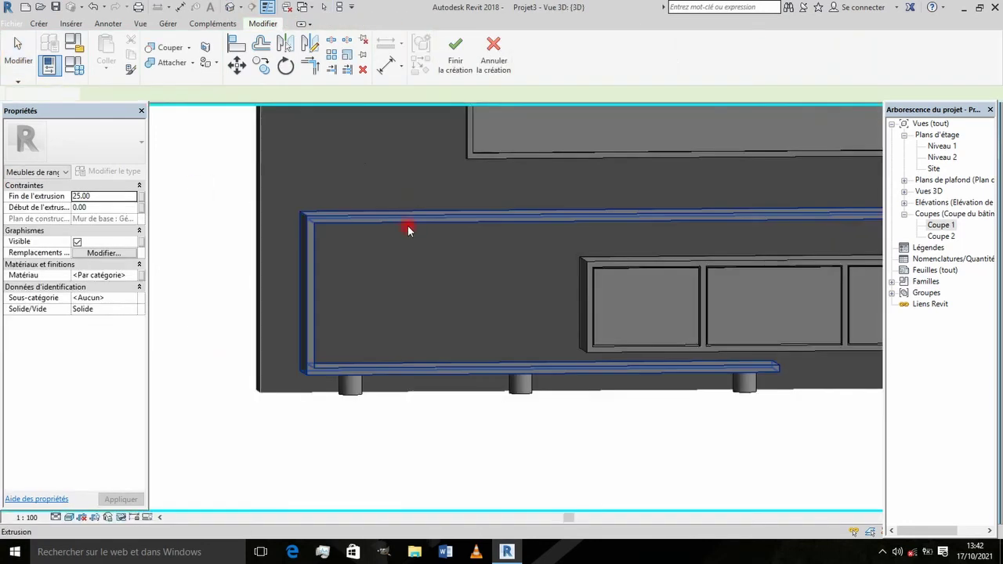
scroll(430, 248, down, 3)
mouse_move(513, 274)
middle_down()
mouse_move(617, 308)
mouse_move(554, 286)
mouse_move(506, 410)
mouse_move(575, 358)
mouse_move(663, 353)
mouse_move(517, 347)
mouse_move(583, 319)
mouse_move(470, 349)
mouse_move(450, 368)
mouse_move(412, 356)
mouse_move(515, 350)
mouse_move(414, 347)
mouse_move(425, 352)
mouse_move(412, 342)
mouse_move(398, 363)
mouse_move(415, 352)
middle_up()
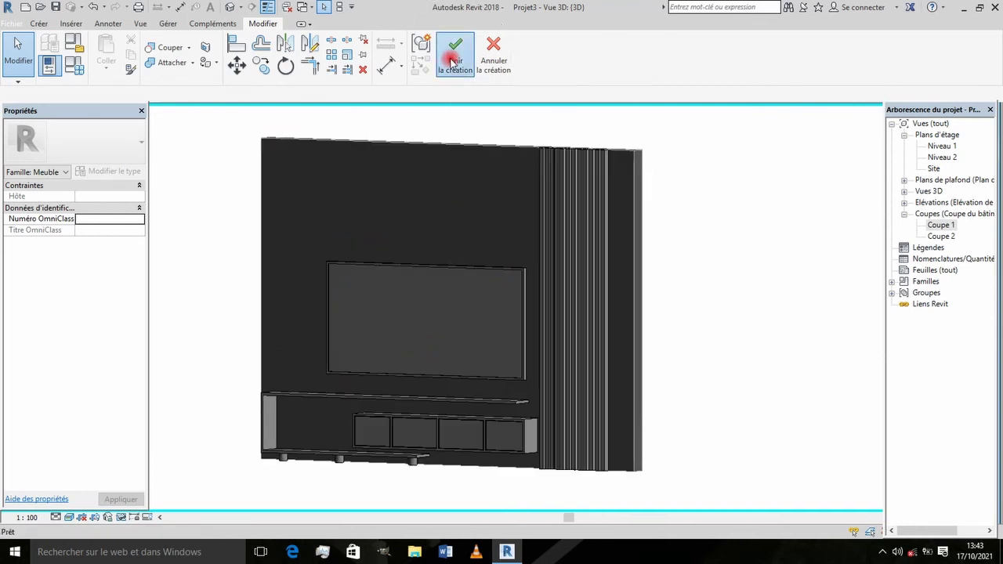
Finish the in-place TV wall unit model and orbit to a frontal view of it.
click(452, 62)
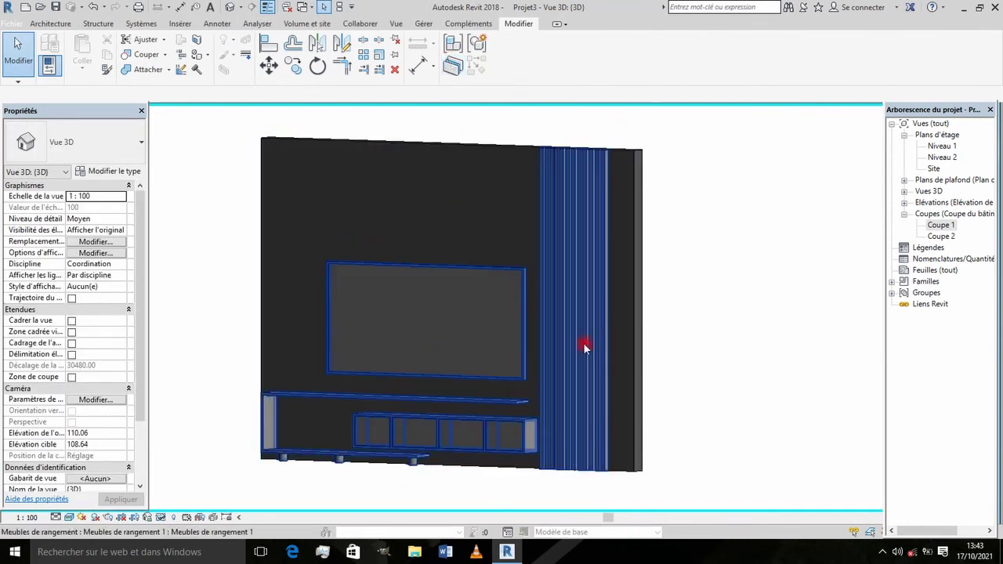
mouse_move(666, 340)
shift+middle_down()
mouse_move(718, 347)
mouse_move(672, 342)
mouse_move(679, 363)
mouse_move(612, 405)
mouse_move(595, 383)
shift+middle_up()
mouse_move(700, 376)
shift+middle_down()
mouse_move(604, 373)
mouse_move(597, 366)
mouse_move(618, 336)
mouse_move(637, 387)
mouse_move(611, 347)
shift+middle_up()
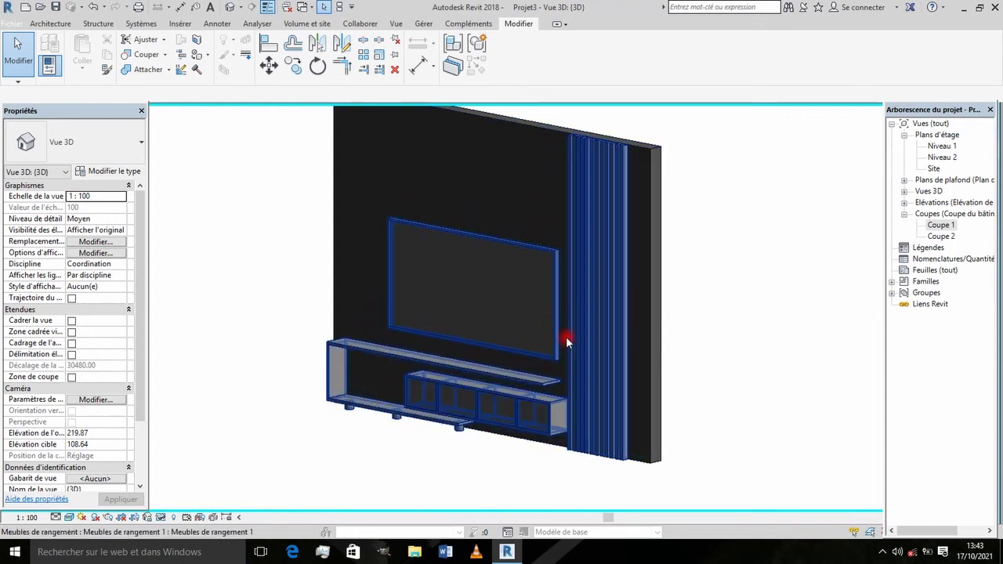
Reset temporary hide/isolate to restore the room's walls, then view the room from above.
click(159, 518)
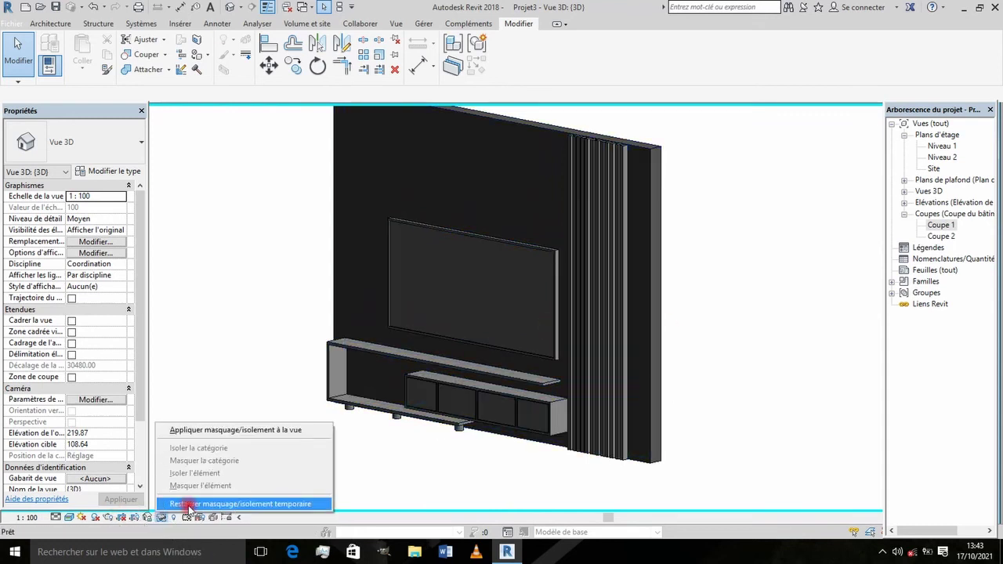
click(189, 505)
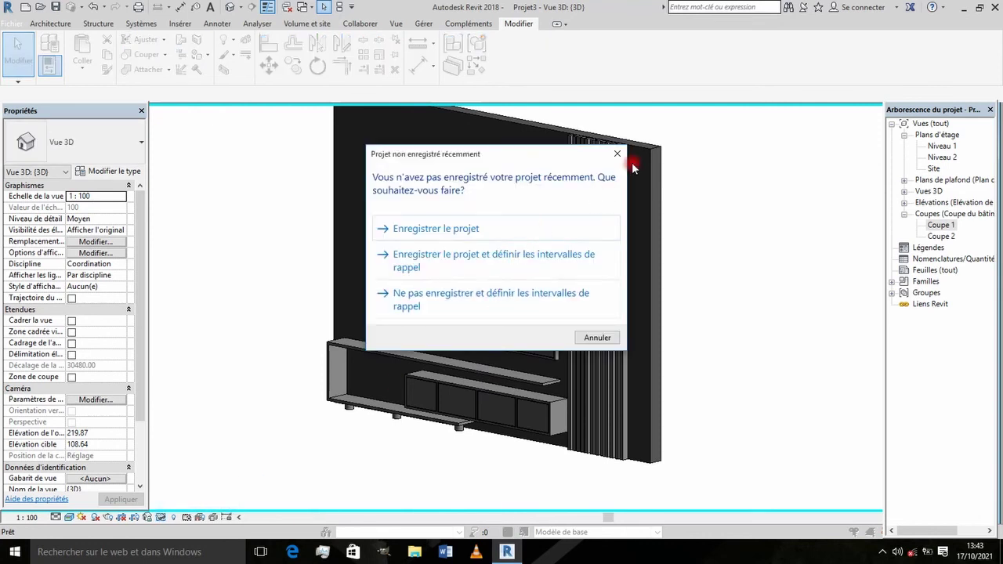
click(623, 152)
scroll(609, 302, down, 4)
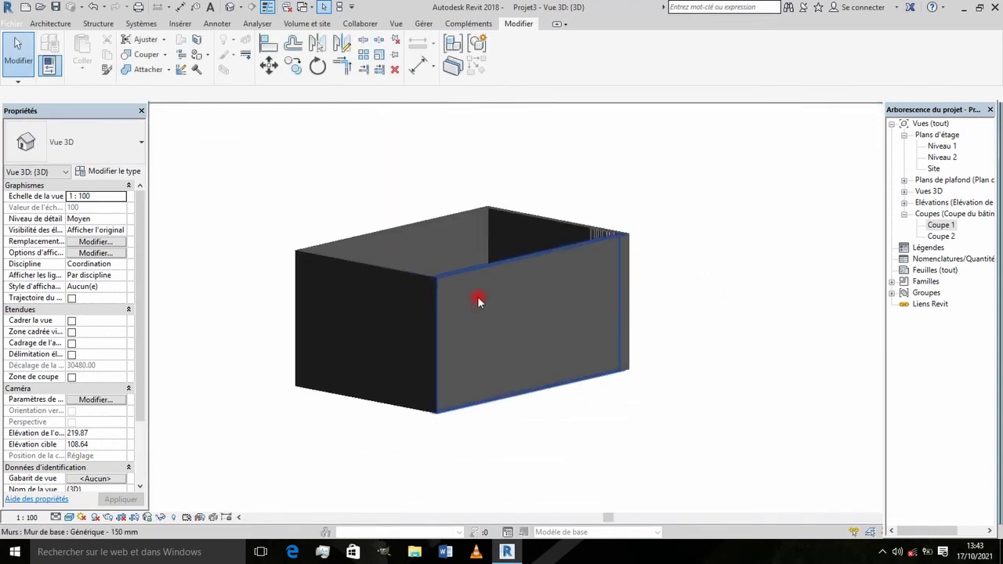
mouse_move(477, 291)
shift+middle_down()
mouse_move(588, 468)
mouse_move(640, 405)
shift+middle_up()
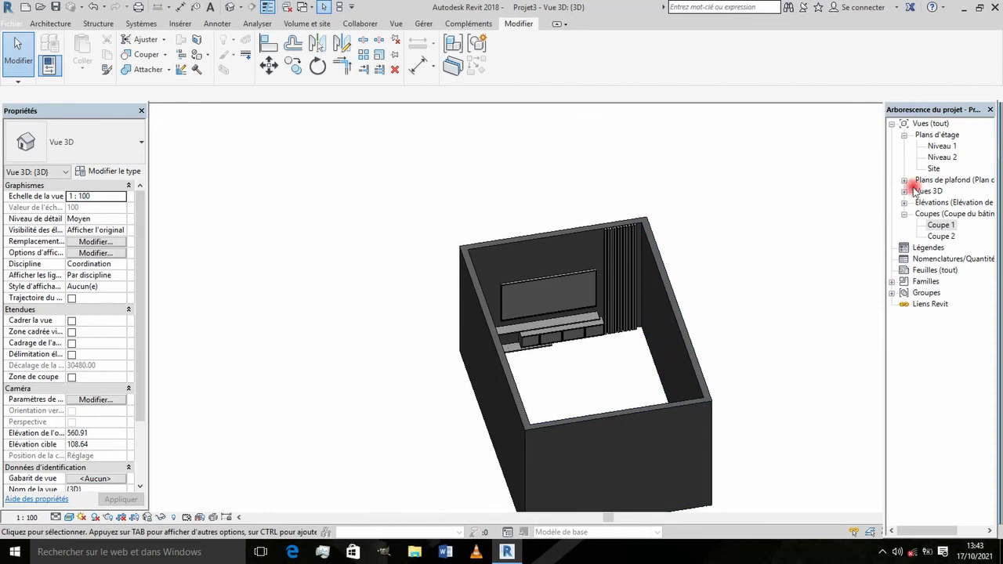
Open the Niveau 1 floor plan.
double_click(942, 146)
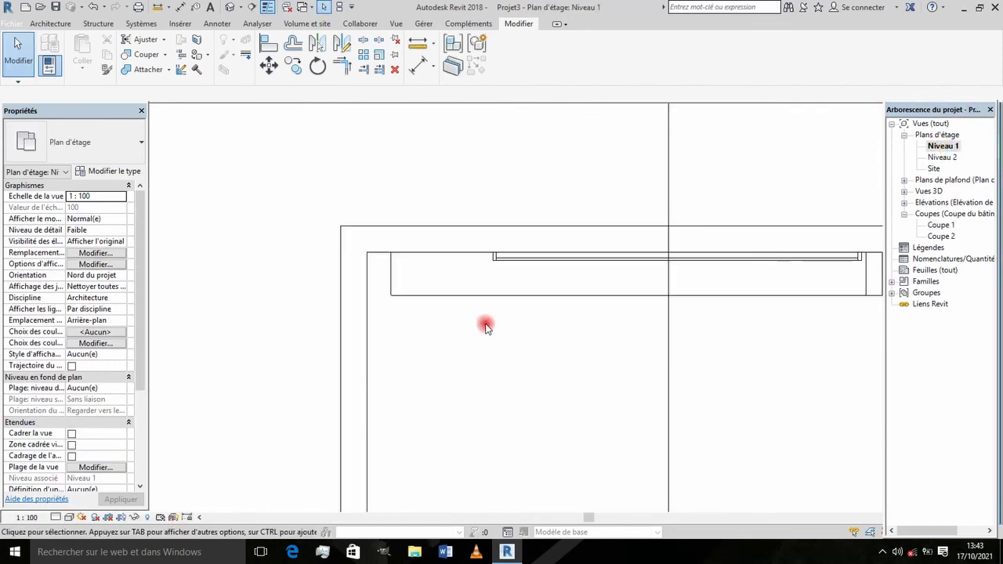
scroll(482, 317, down, 3)
scroll(480, 304, down, 2)
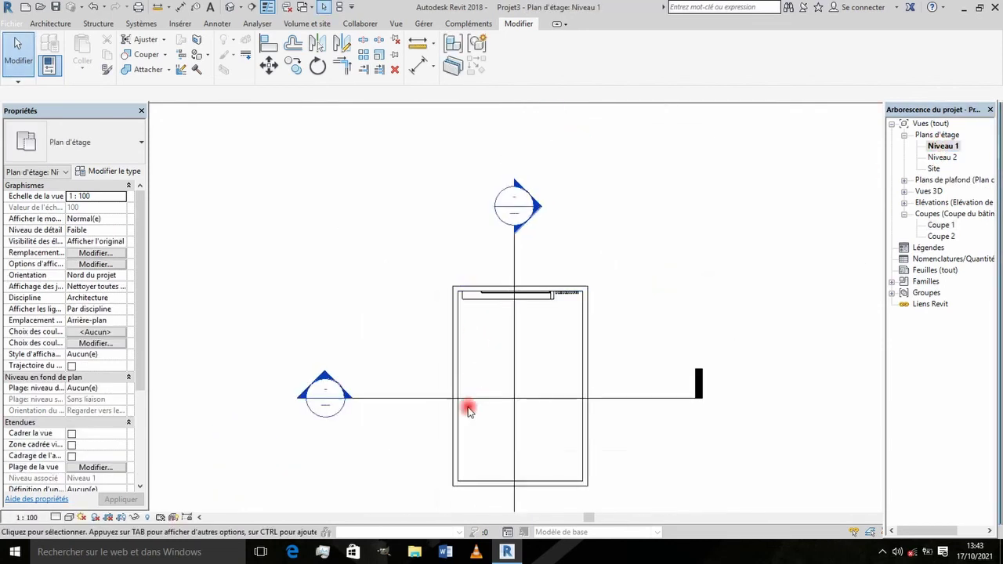
Sketch a rectangular generic 400 mm floor between opposite wall corners and finish it.
click(54, 25)
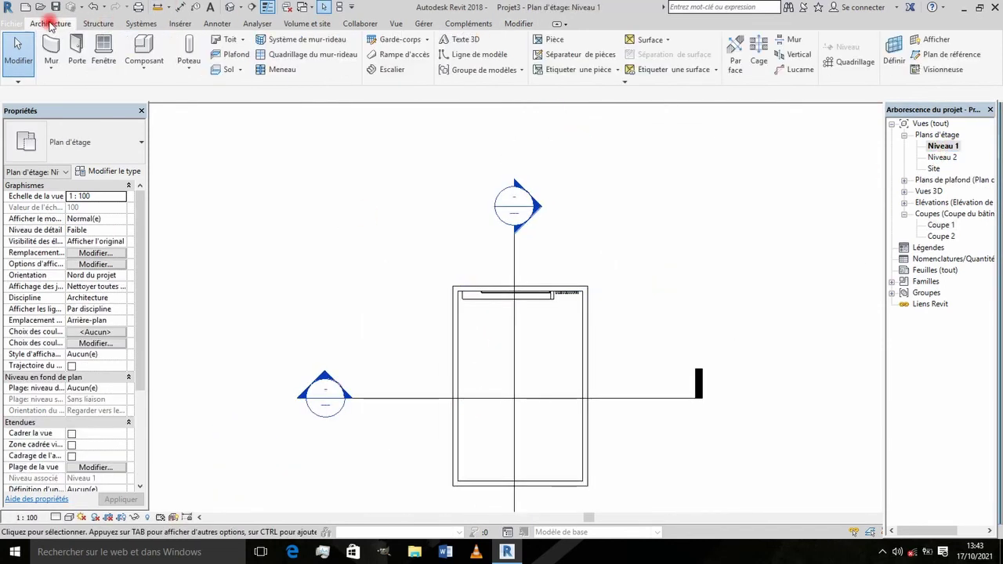
click(216, 72)
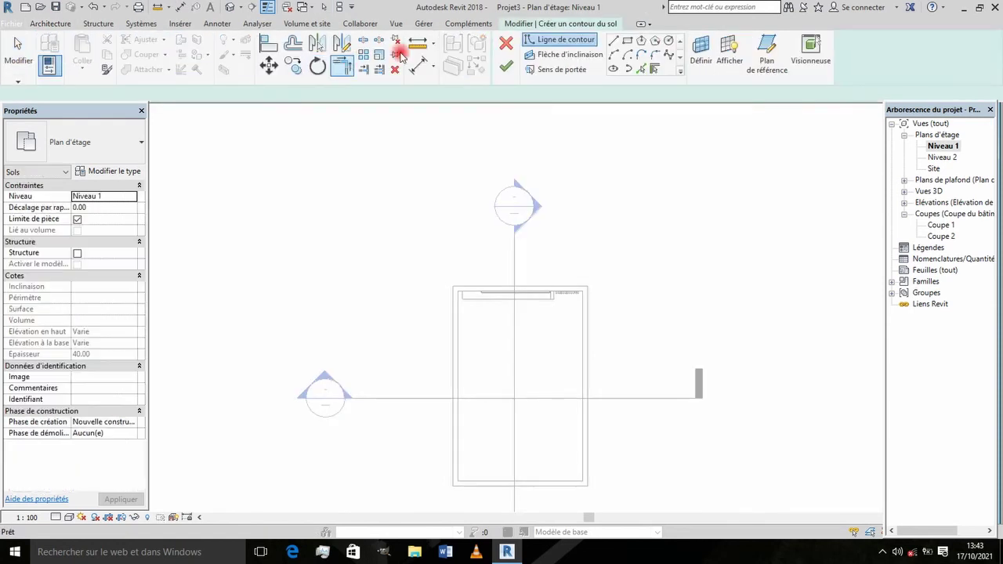
click(629, 42)
scroll(465, 302, up, 1)
scroll(459, 284, up, 1)
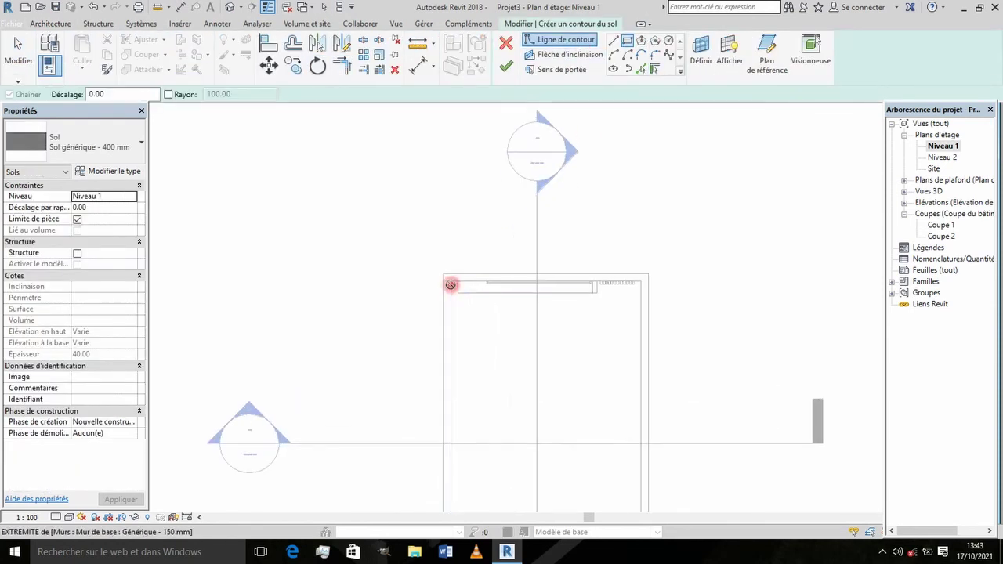
click(451, 284)
scroll(509, 337, down, 3)
scroll(529, 399, up, 2)
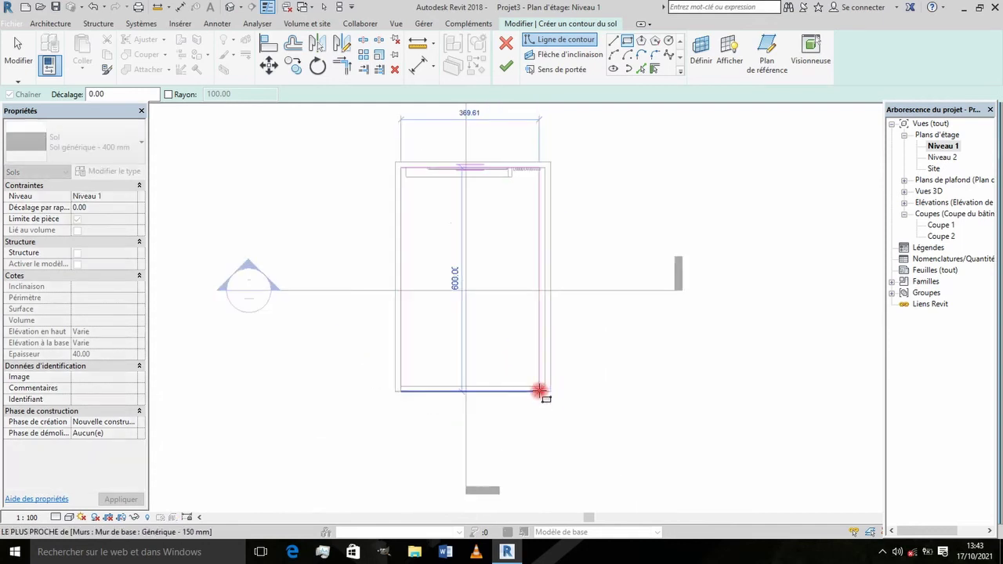
click(544, 384)
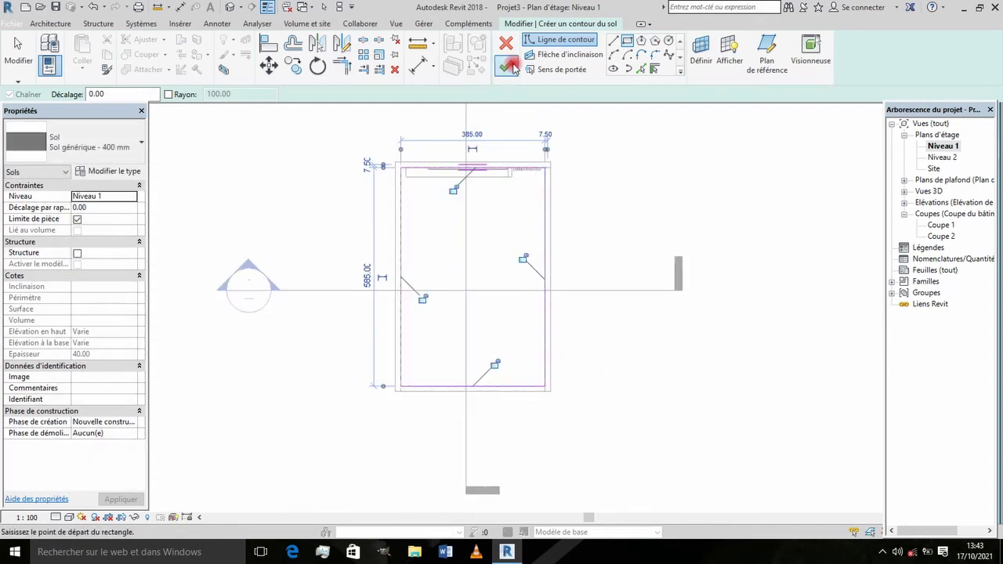
click(505, 65)
click(605, 227)
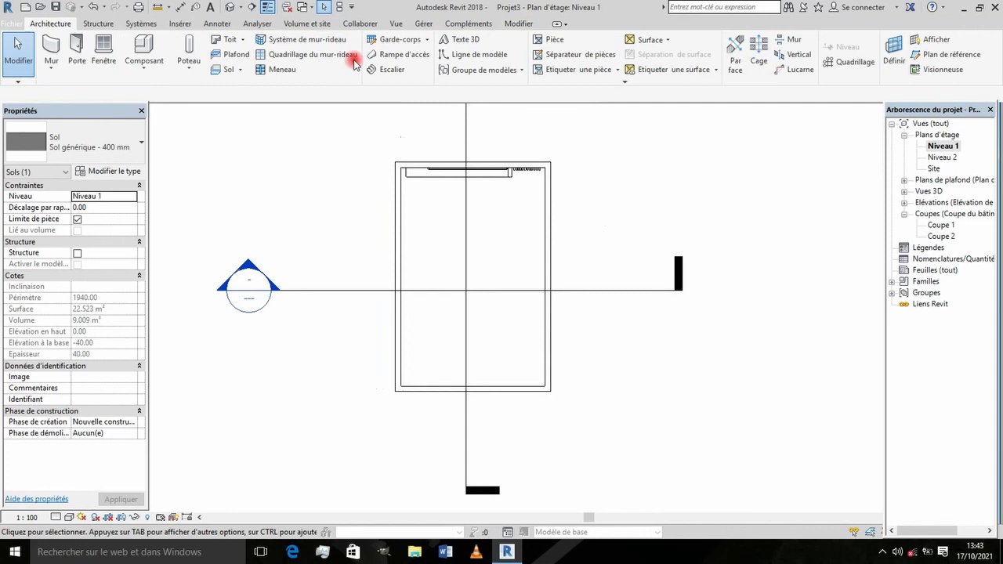
Place a perspective camera facing the TV wall, creating Vue 3D 1 at 175.00 eye height.
click(237, 8)
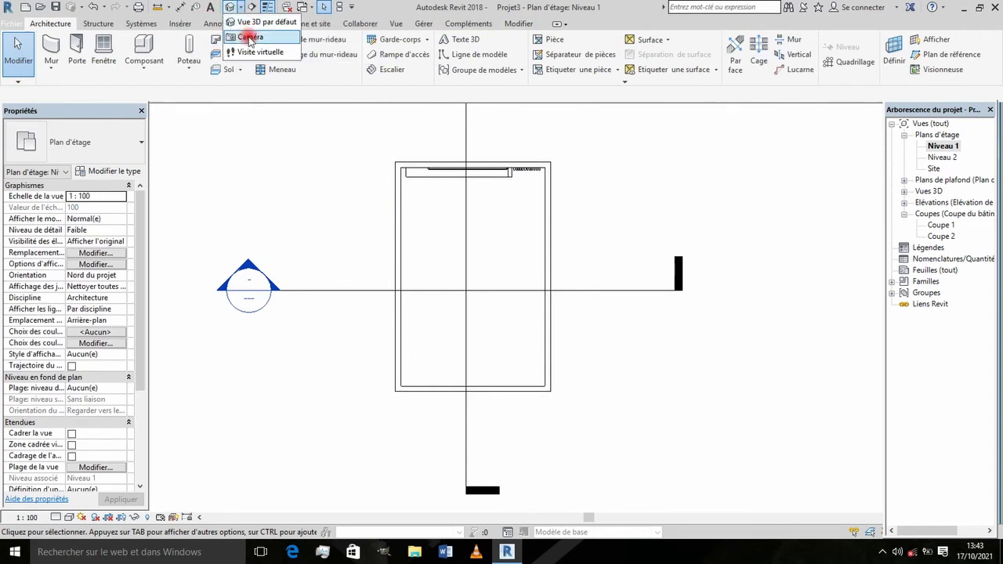
click(244, 36)
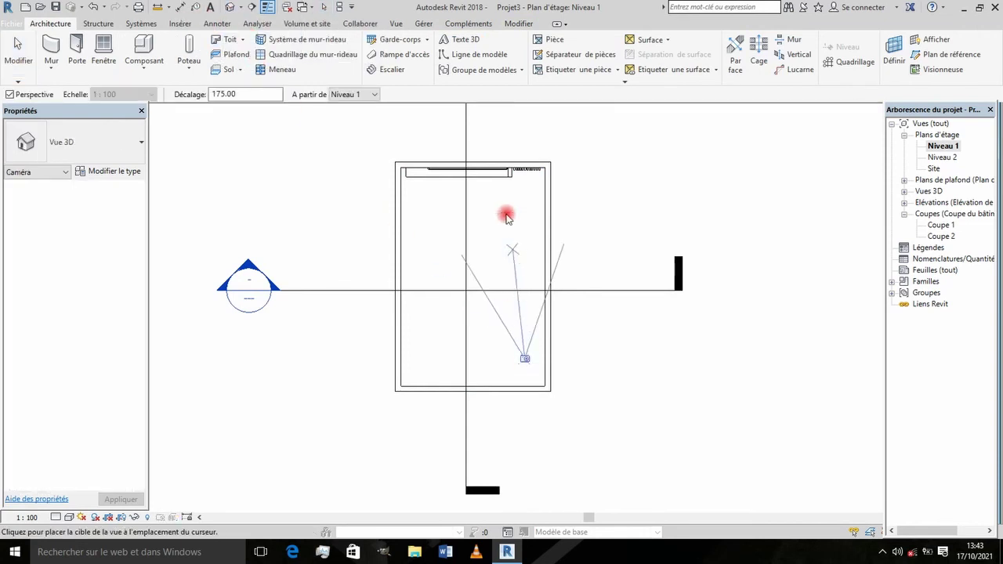
click(443, 114)
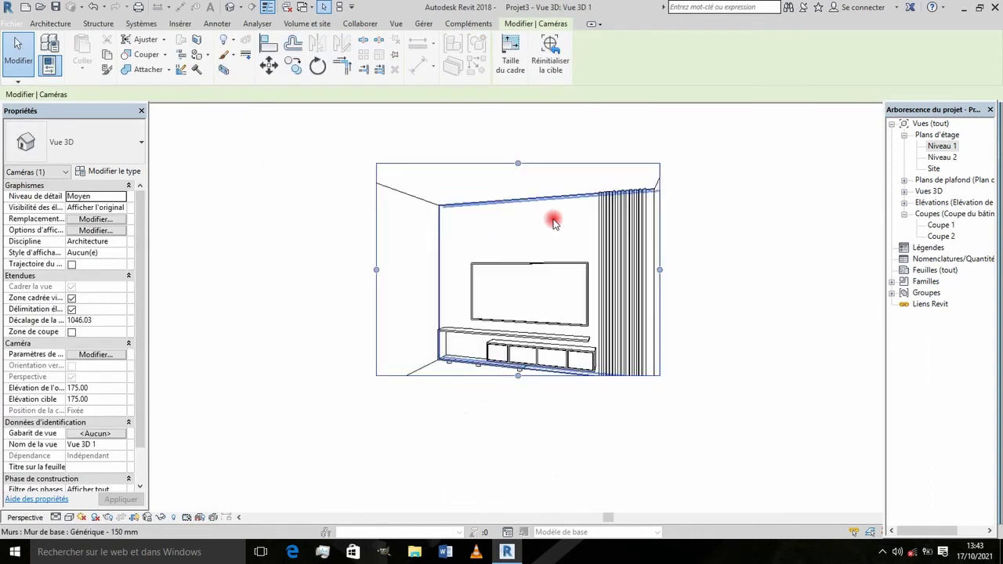
scroll(597, 357, up, 2)
click(474, 425)
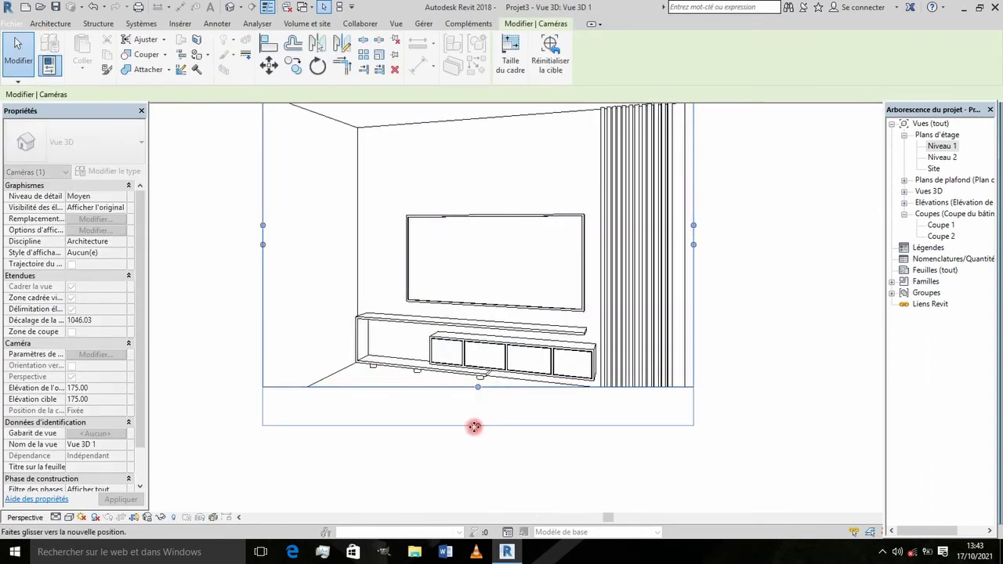
scroll(609, 141, up, 1)
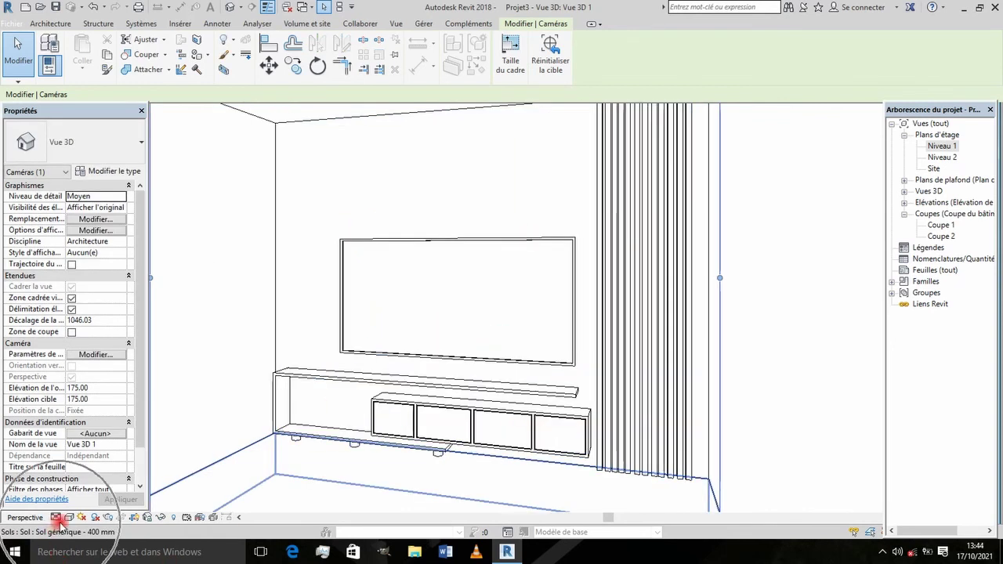
click(69, 517)
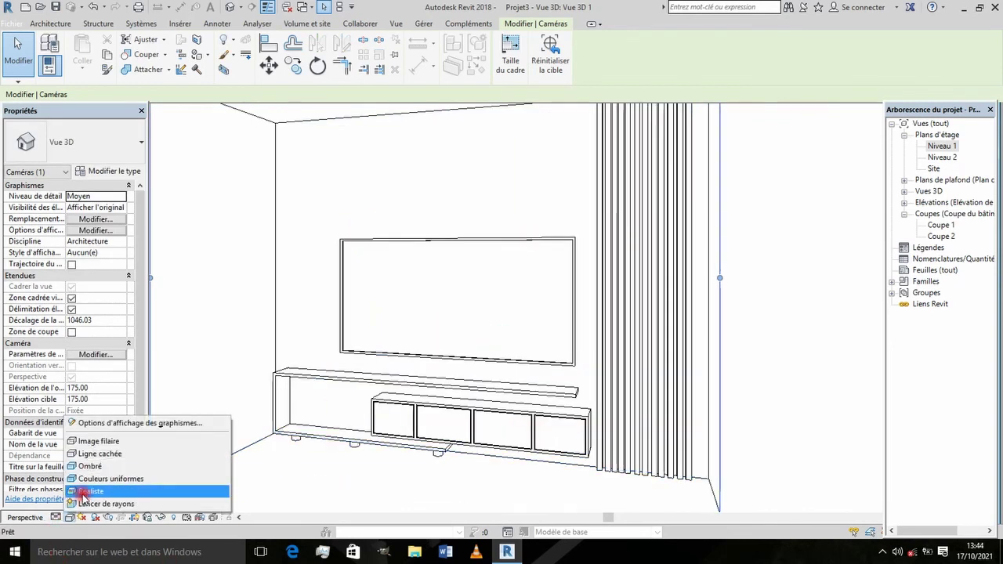